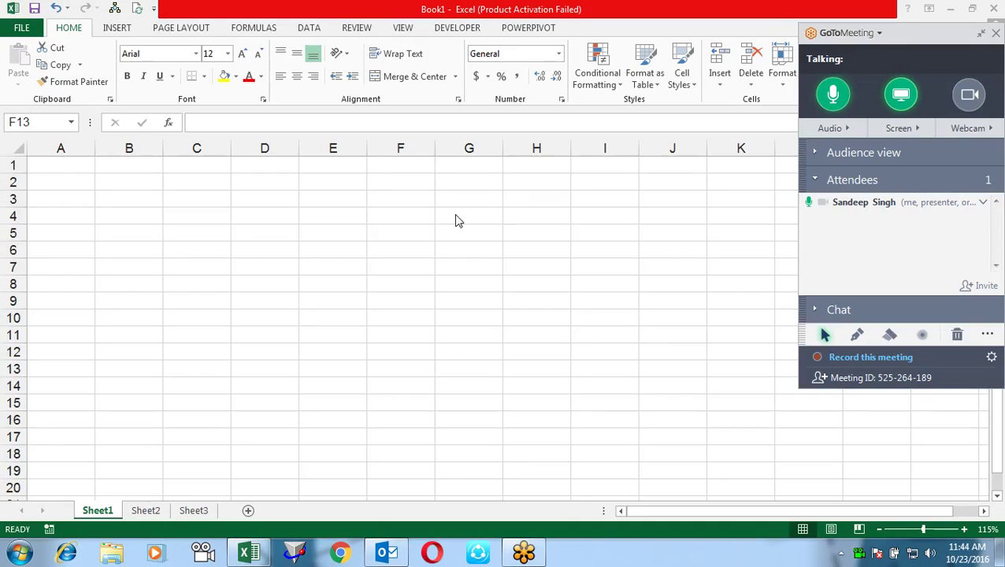
- Browse the Lookup & Reference function list on the Formulas tab
click(266, 32)
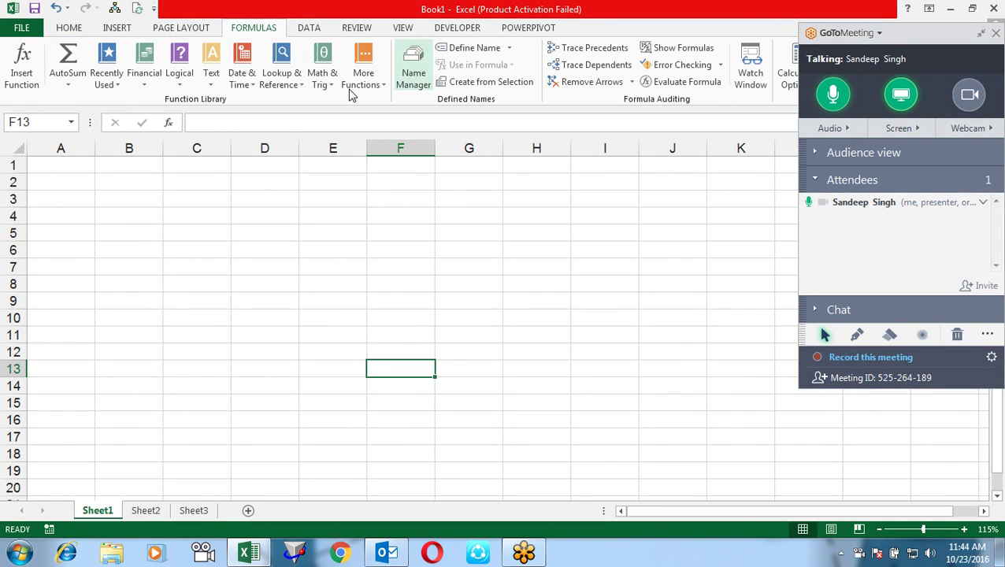
click(281, 79)
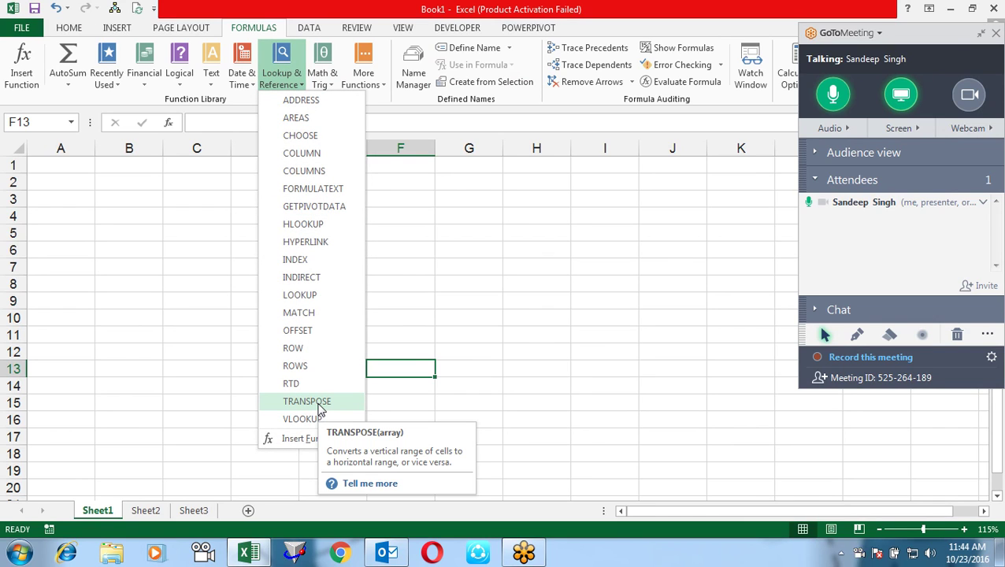
click(426, 285)
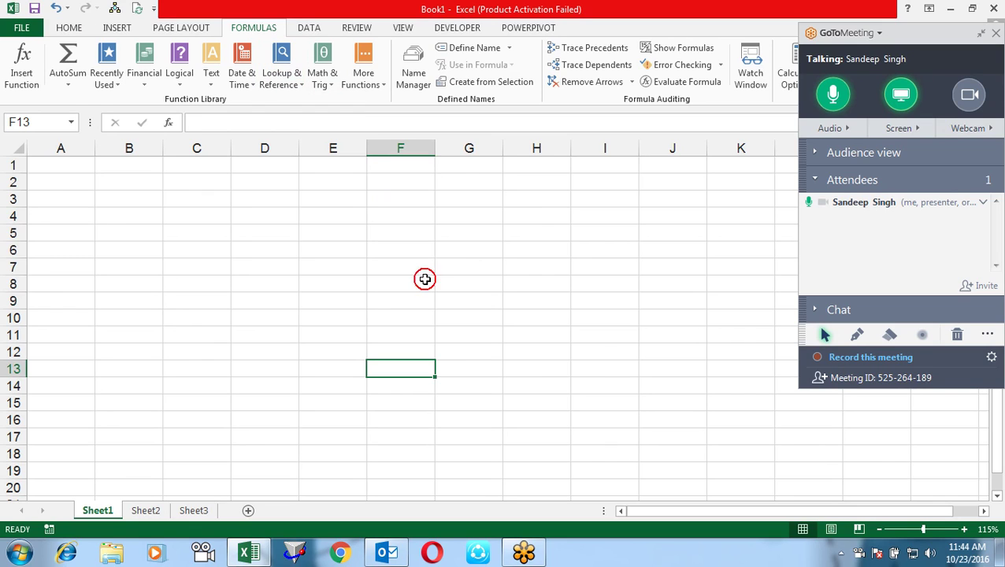
- Enter =ADDRESS(2,1) in A2 so it displays $A$2
click(77, 182)
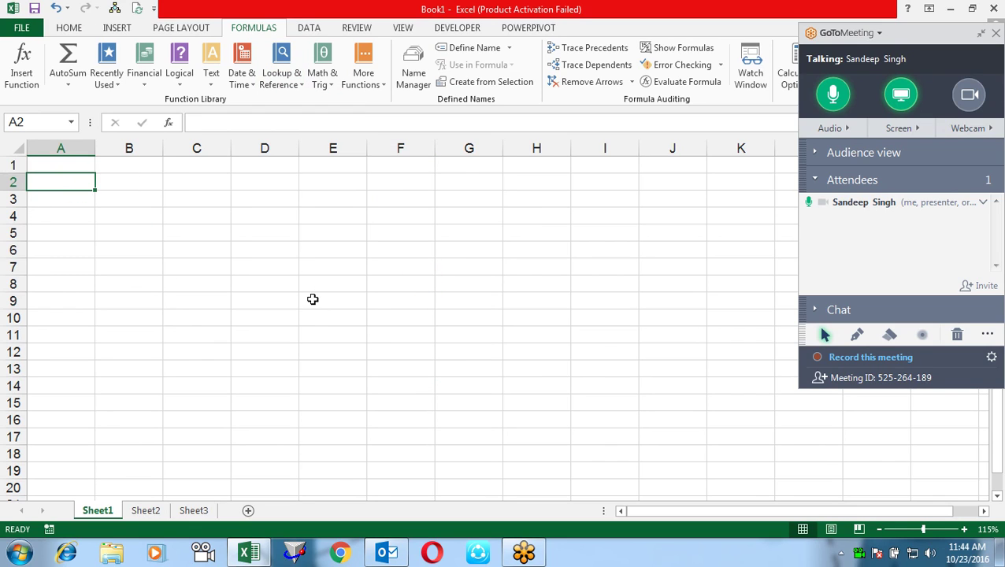
text(=Add)
key(Tab)
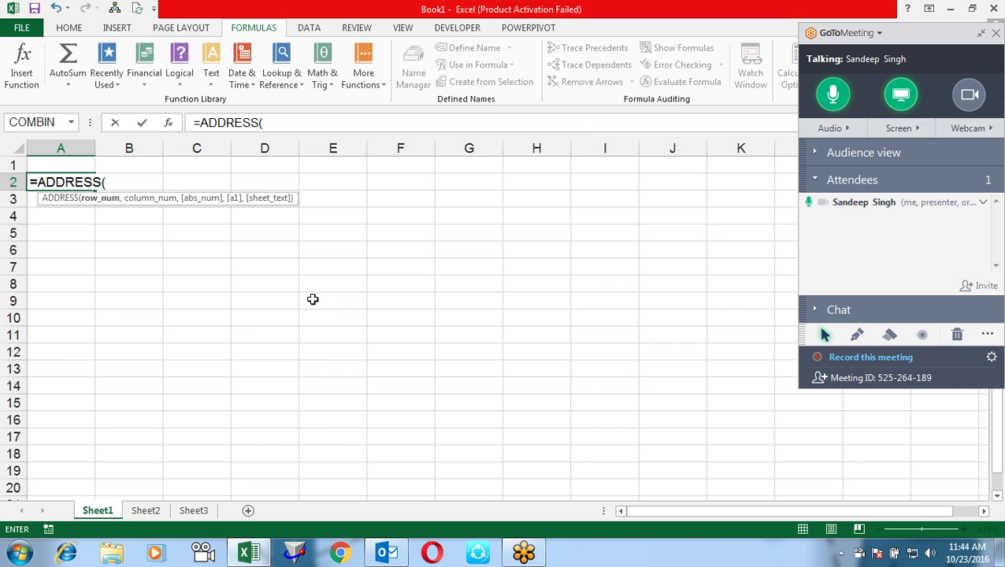
text(2,1)
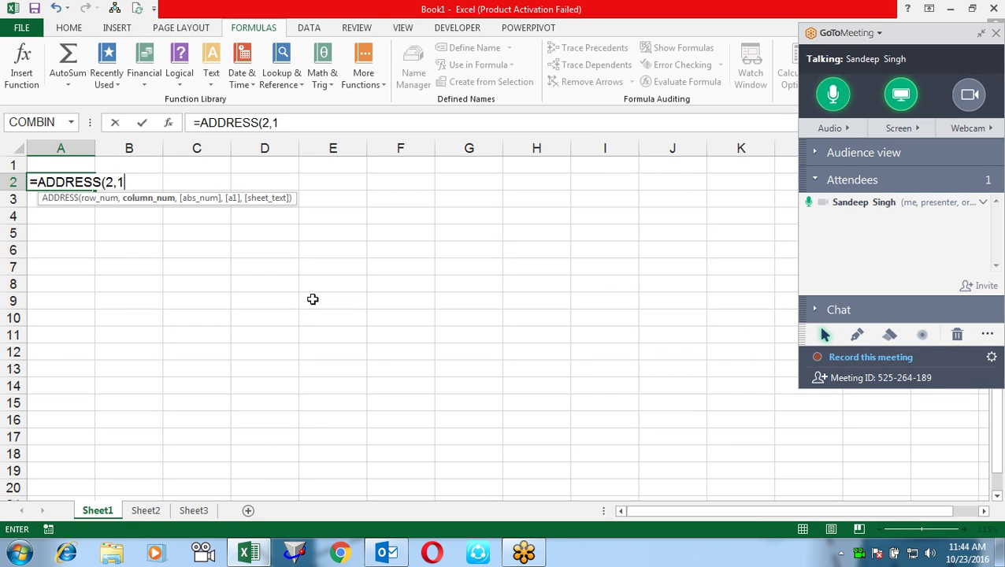
key(Return)
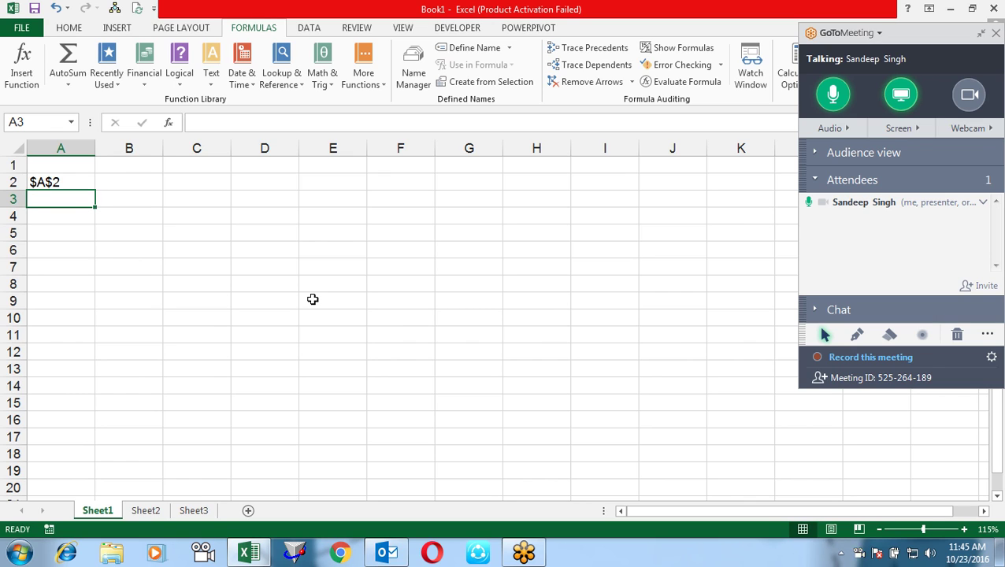
- Change A2's formula to =ADDRESS(1,1) so it shows $A$1
click(326, 85)
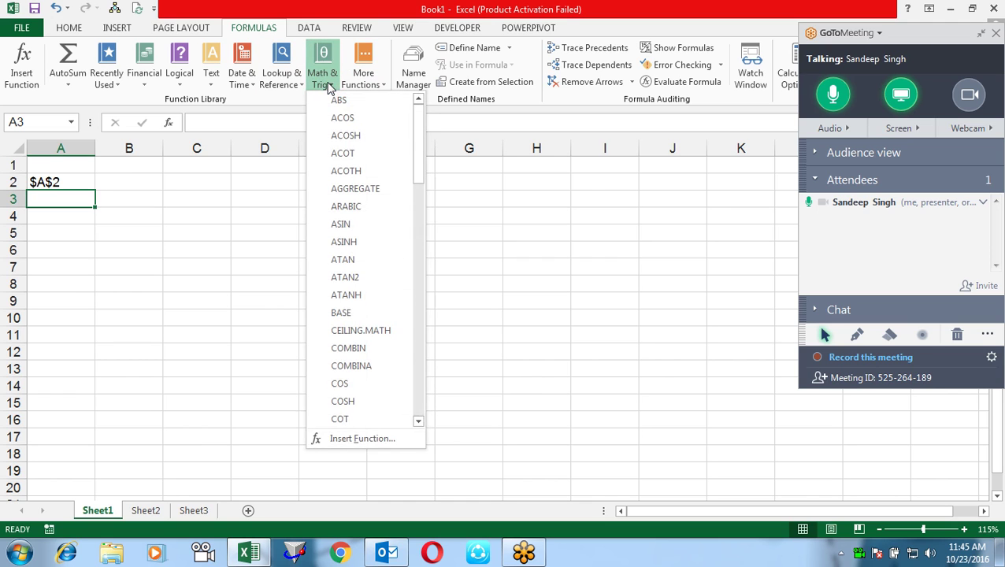
click(292, 79)
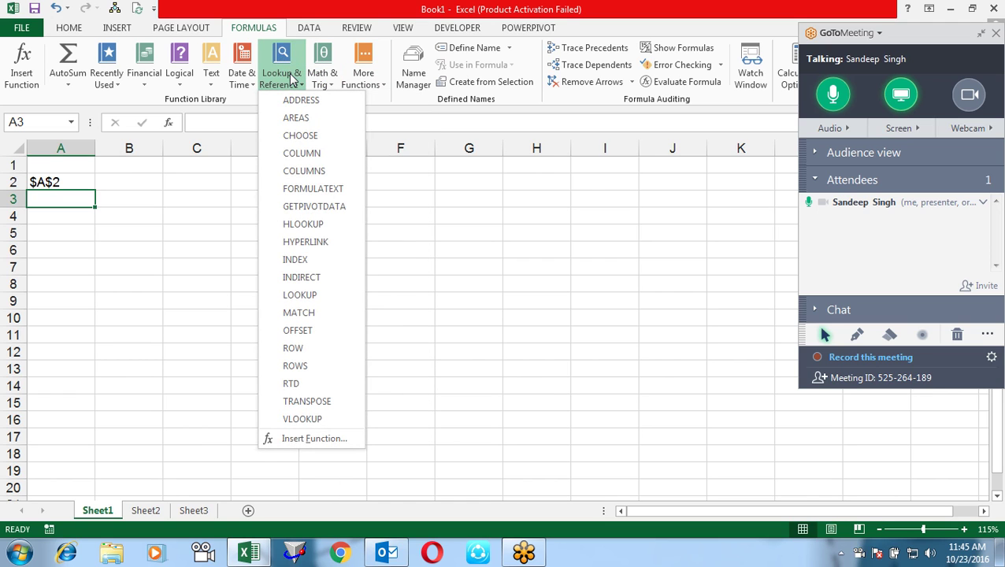
click(147, 128)
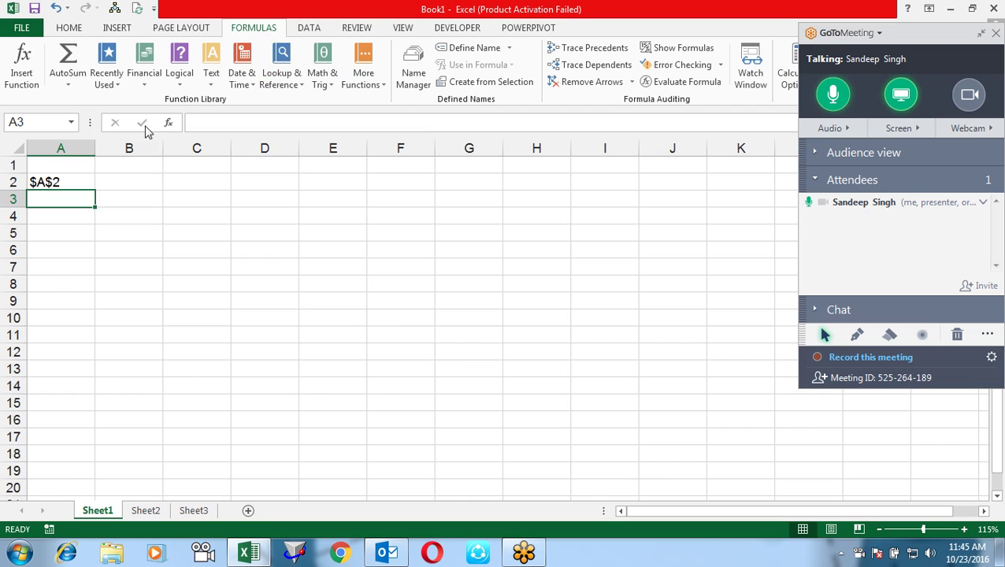
click(140, 176)
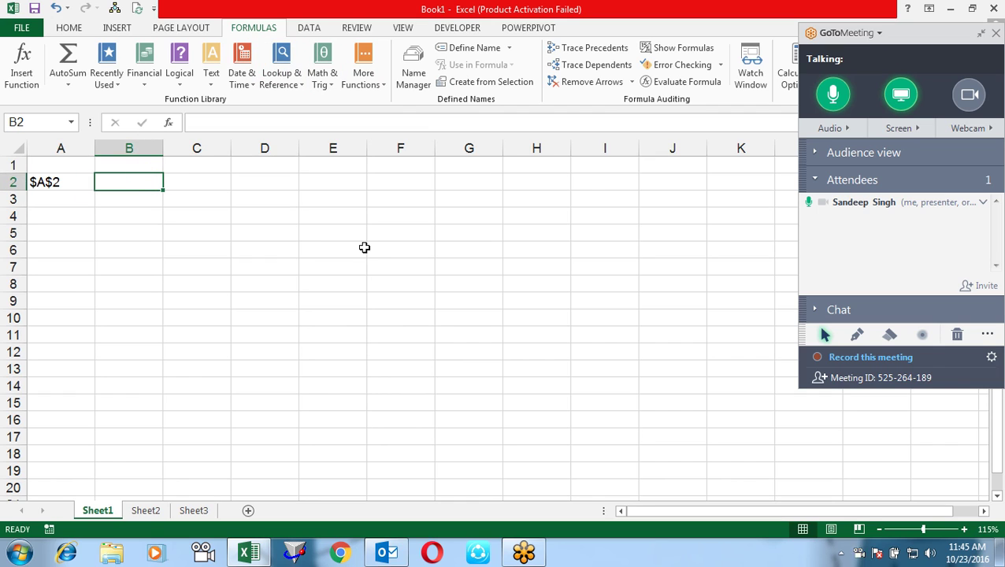
click(56, 182)
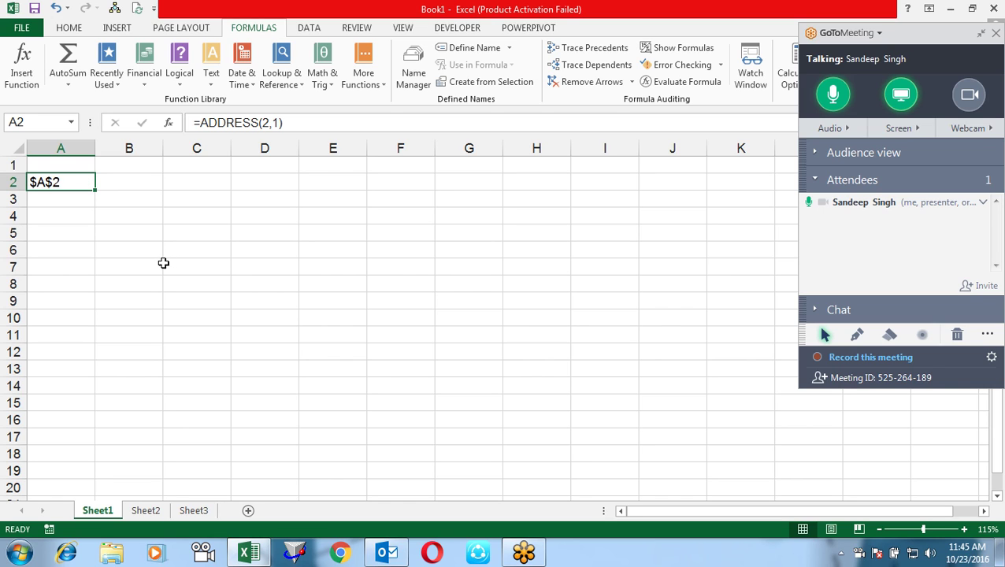
key(F2)
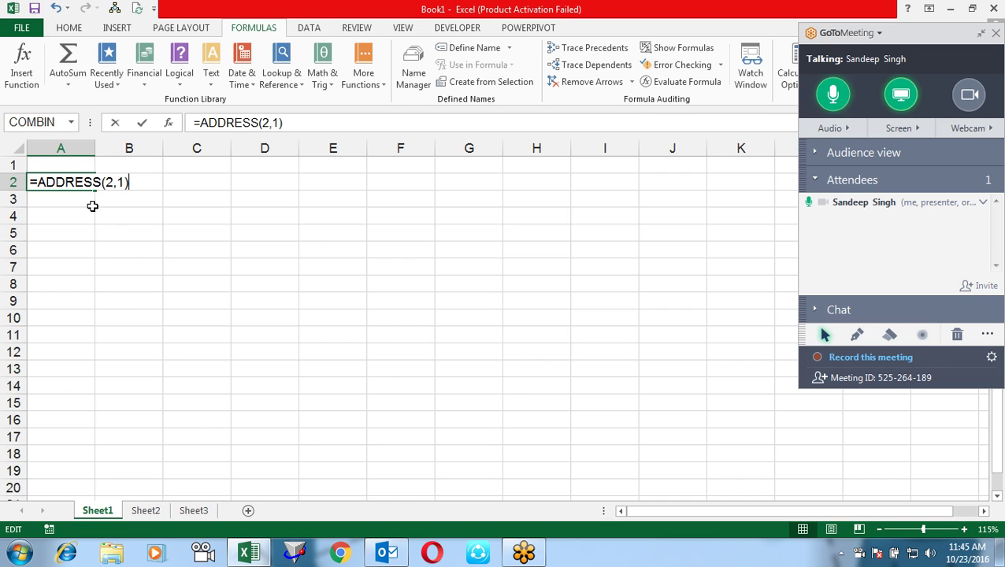
double_click(110, 182)
text(1)
key(Return)
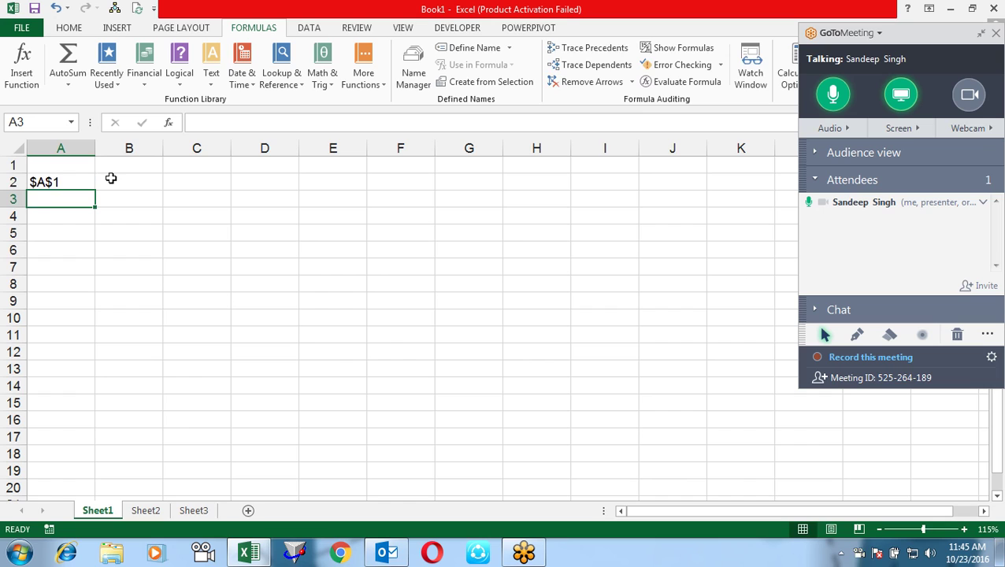
- Type Hello into cell A1
click(63, 175)
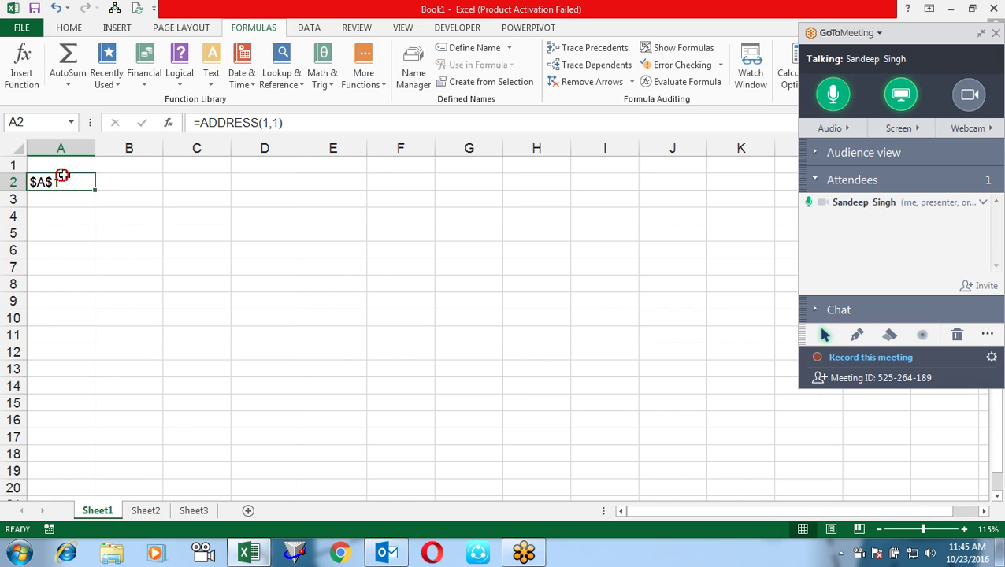
click(144, 183)
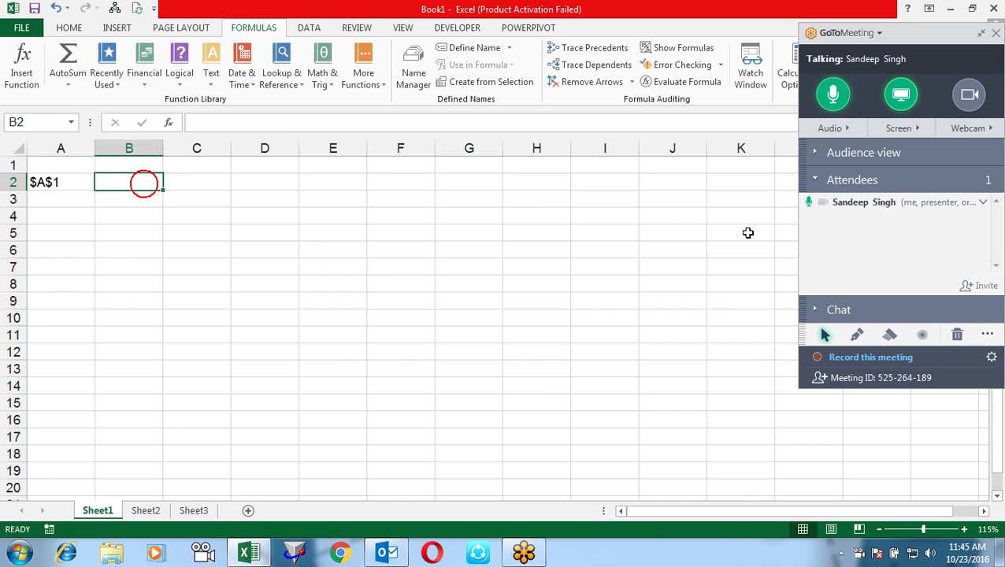
click(39, 166)
text(Hello)
key(Return)
- Try the formula =A2 in B2, then clear it
click(137, 177)
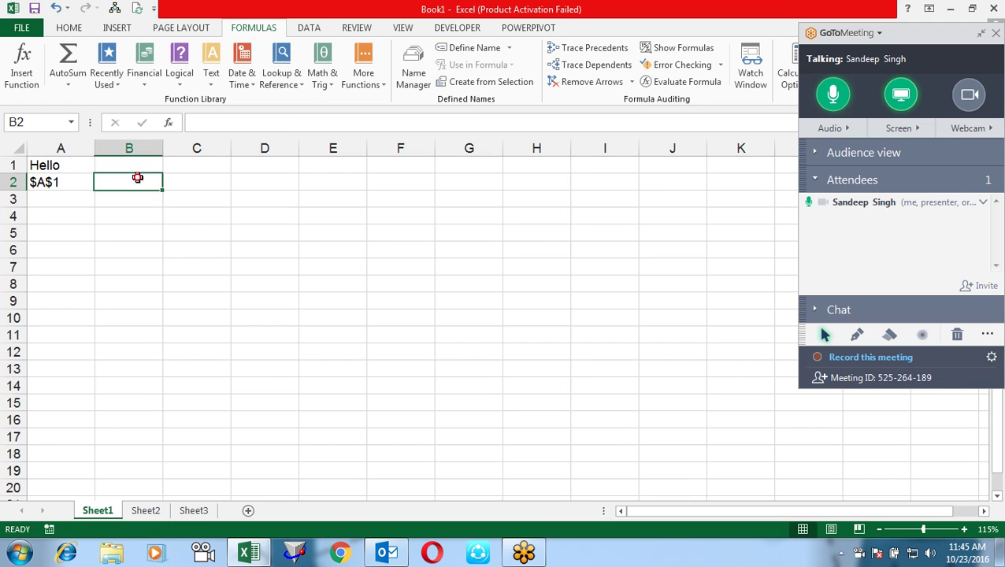
text(=)
key(Left)
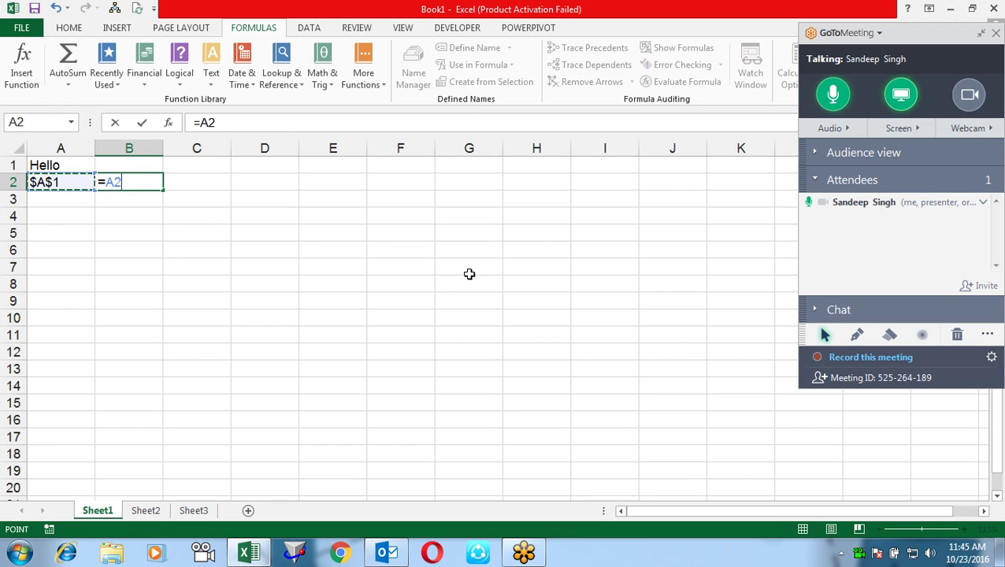
key(Return)
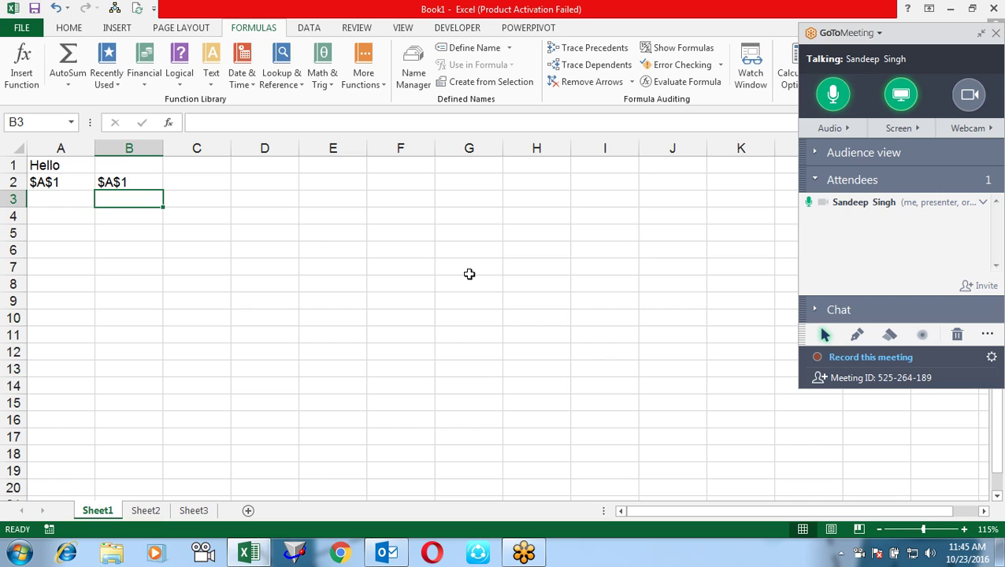
key(Up)
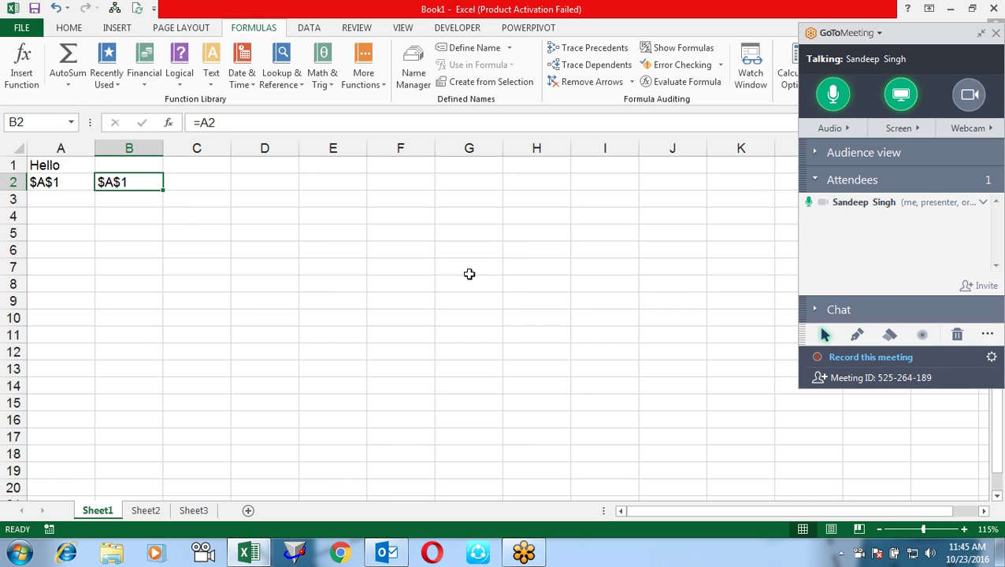
key(Delete)
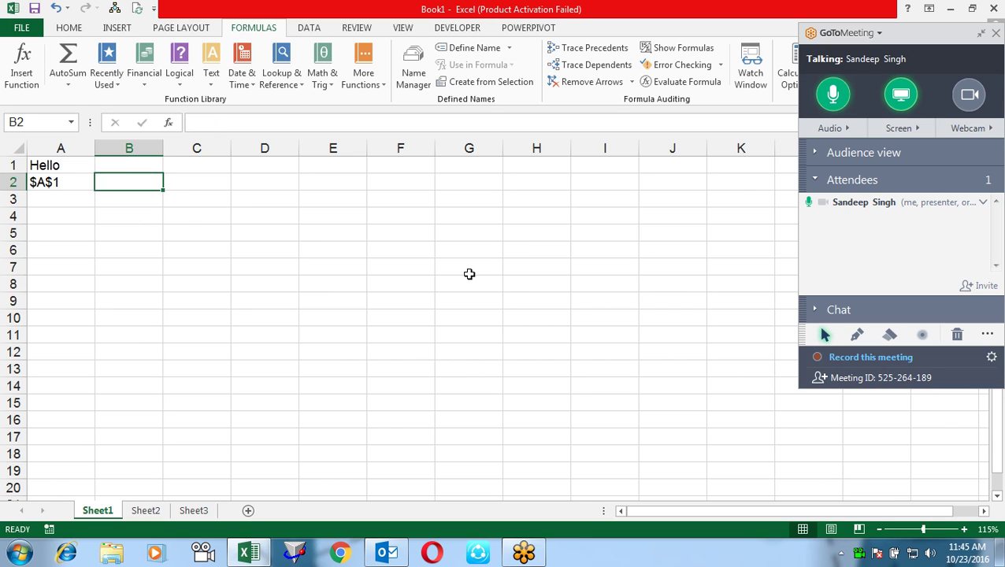
- Enter =INDIRECT(A2) in B2 to fetch the value at A2's address
text(=)
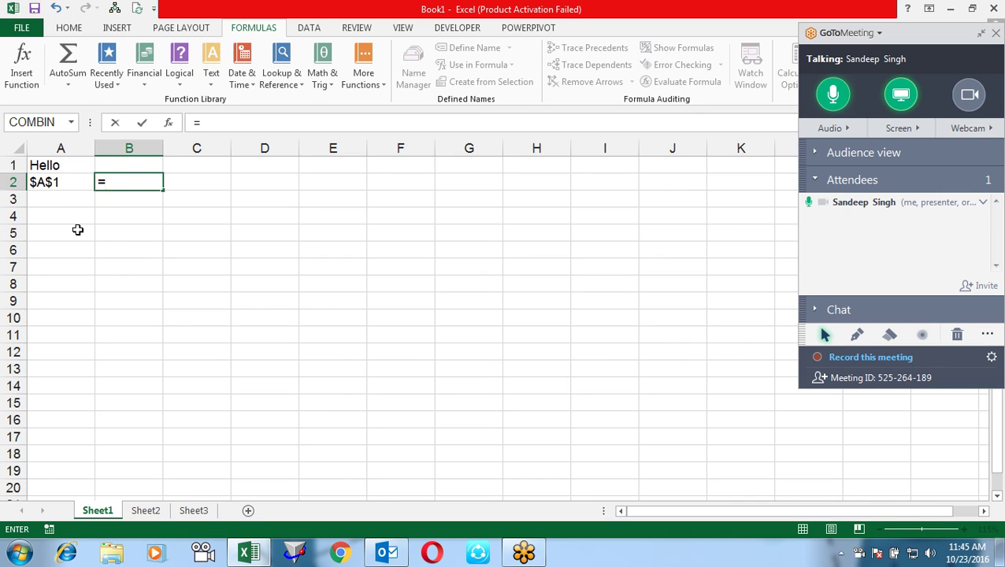
text(o)
key(BackSpace)
text(ind)
key(Down)
key(Tab)
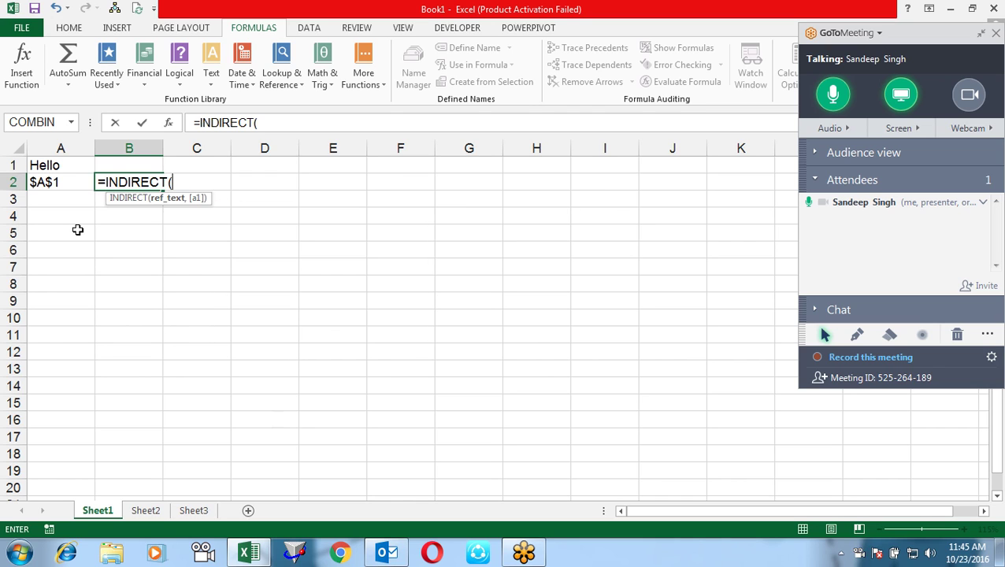
click(73, 182)
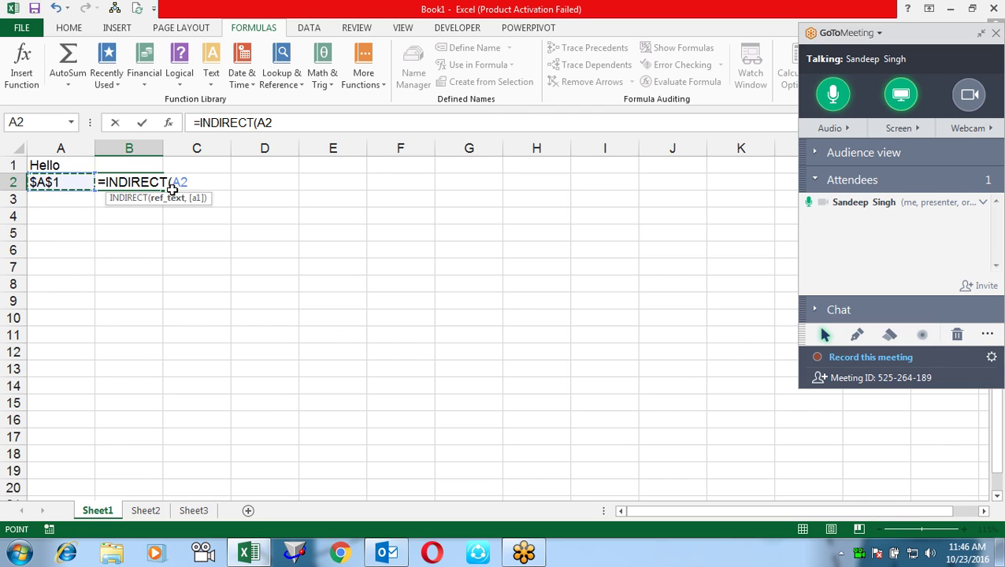
text())
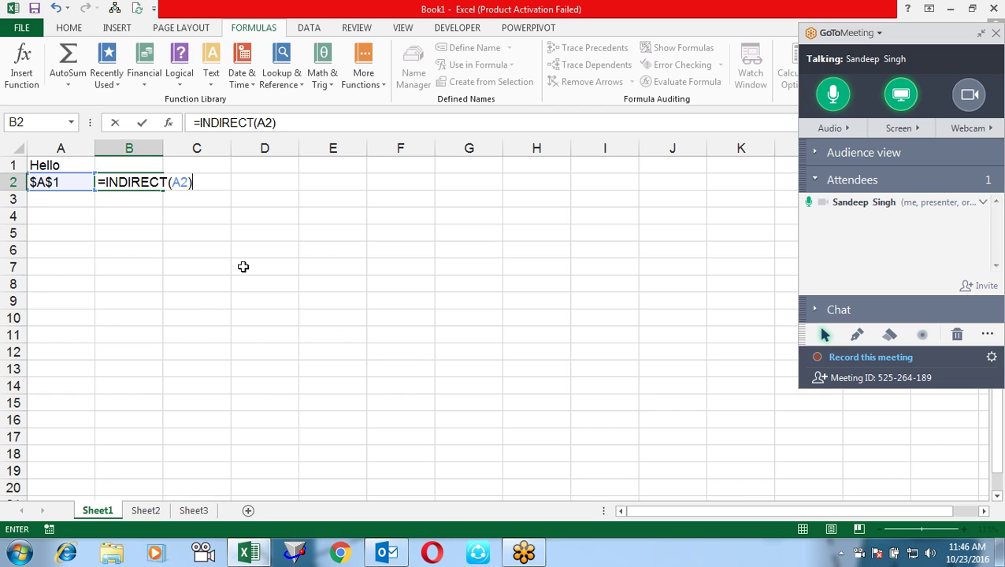
key(Return)
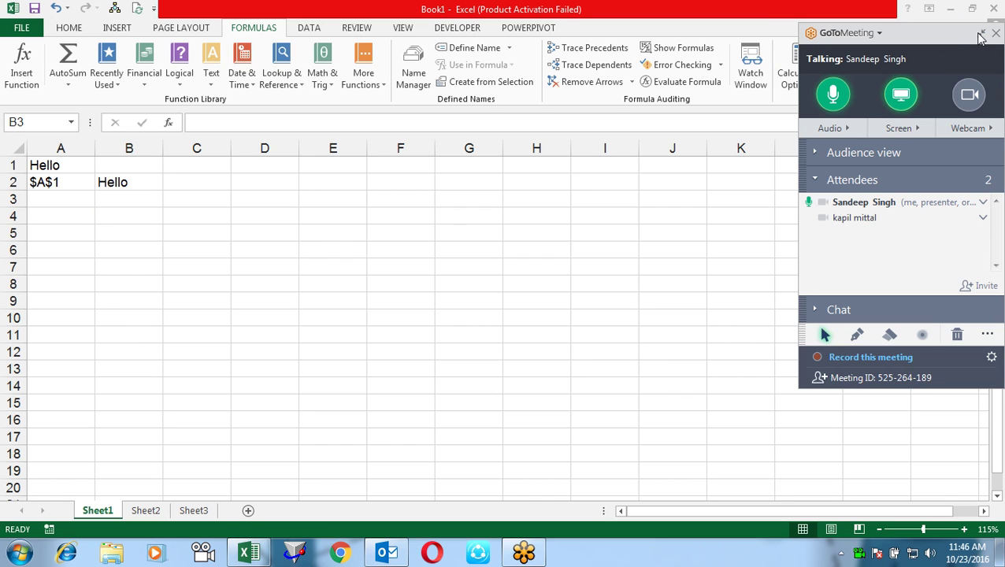
- Hide the meeting controls and check B2's INDIRECT formula without changing it
click(980, 35)
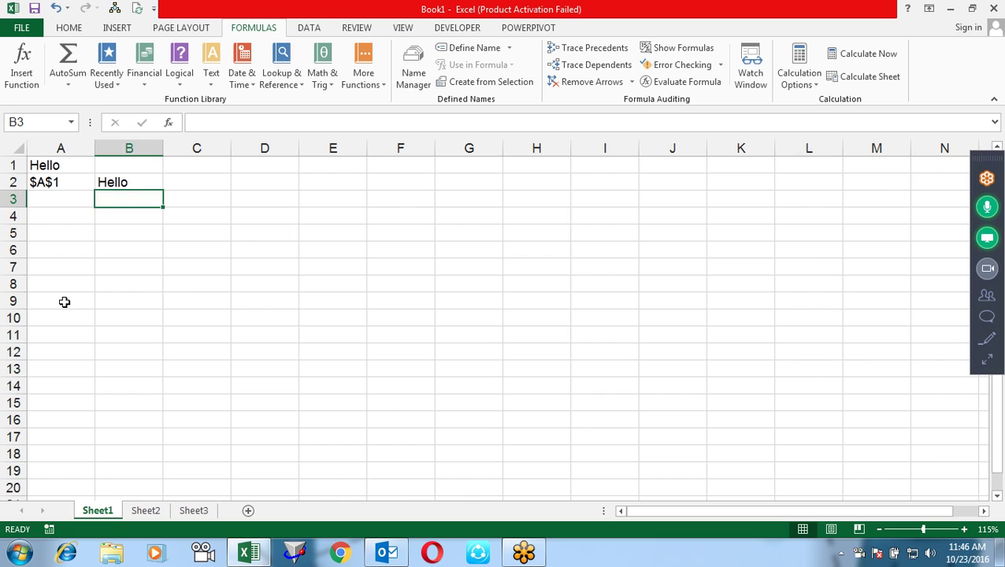
click(216, 211)
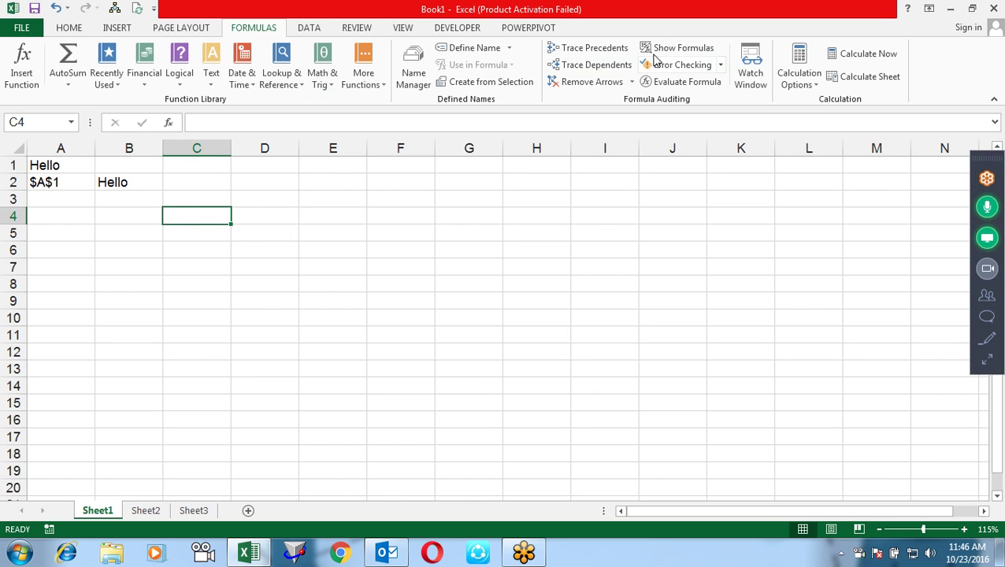
click(106, 183)
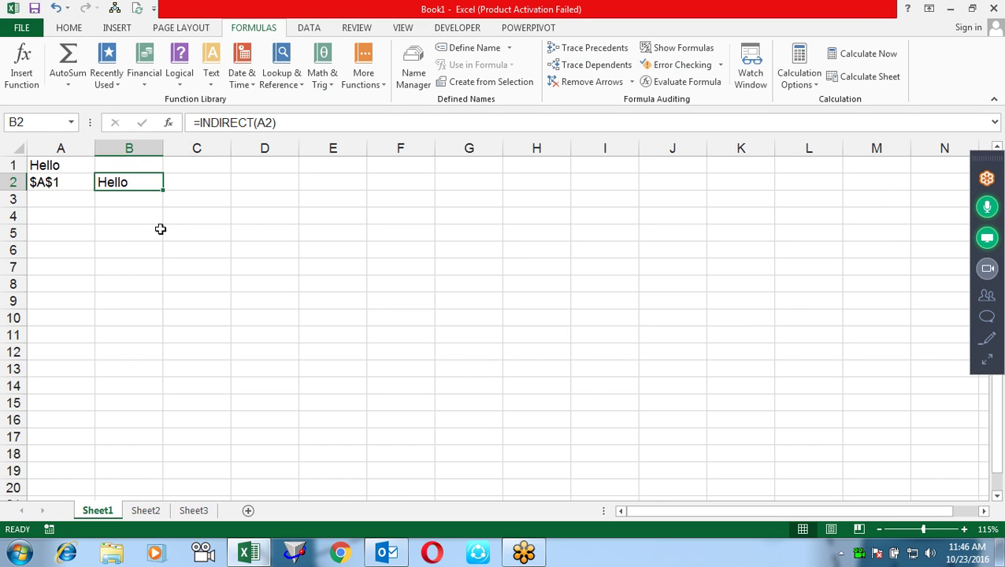
key(F2)
key(Escape)
click(138, 216)
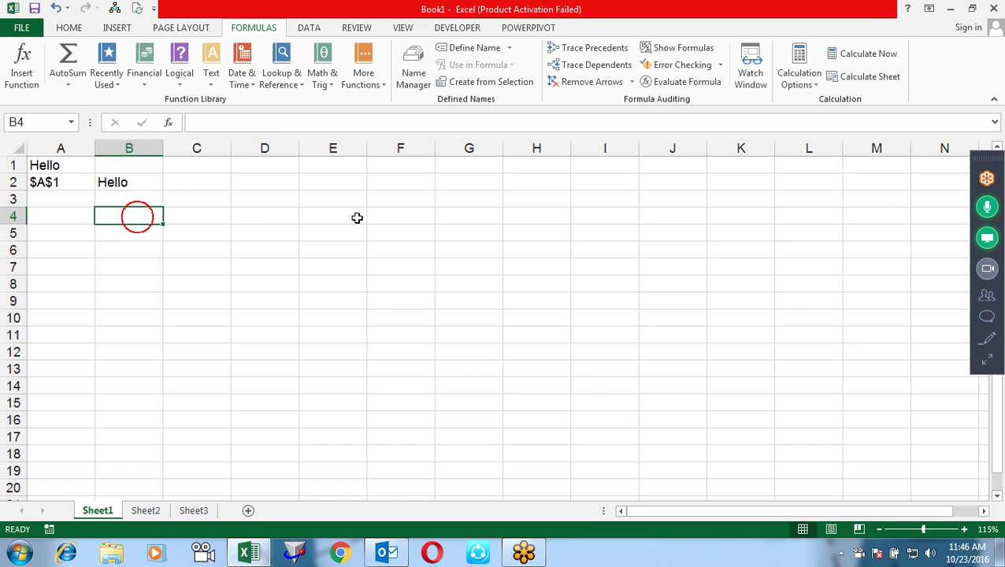
- Type sandeep in C3 and fill the name series down to C8
click(202, 201)
text(sandeep)
key(Return)
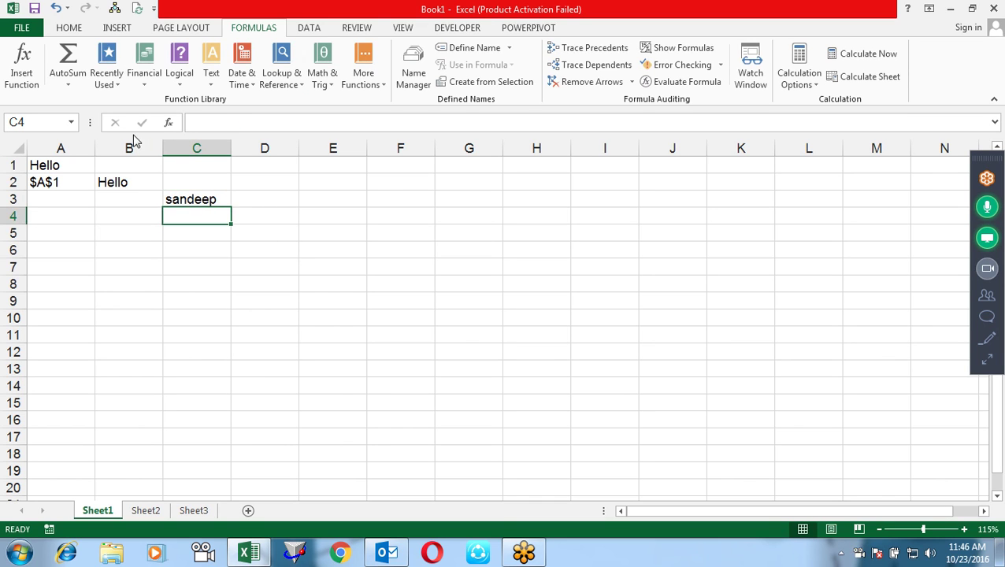
click(220, 197)
click(233, 209)
click(225, 197)
drag(229, 207, 234, 286)
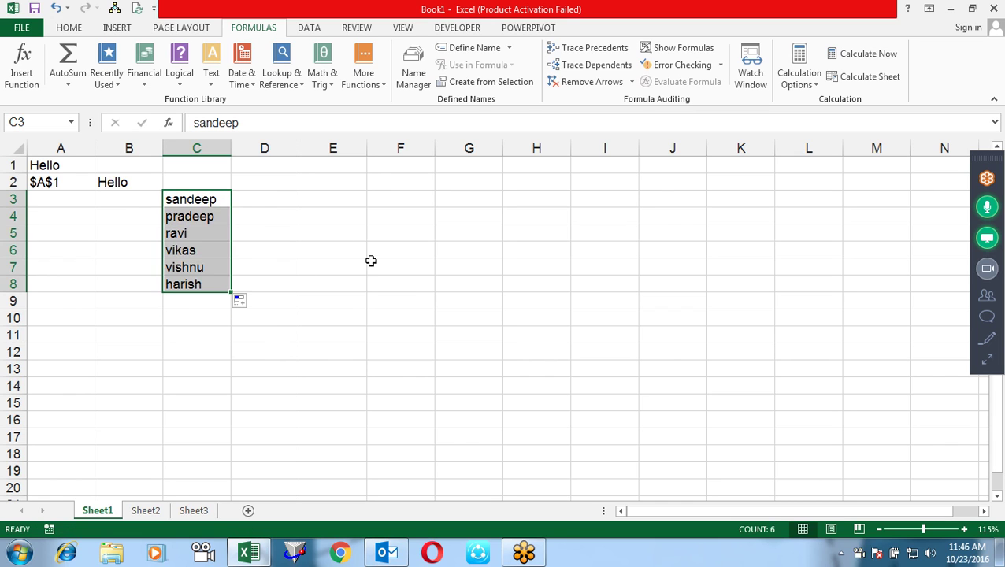
click(411, 283)
- Move the last three names to D3:D5 and add headings Hr in C2 and Admin in D2
drag(221, 249, 224, 283)
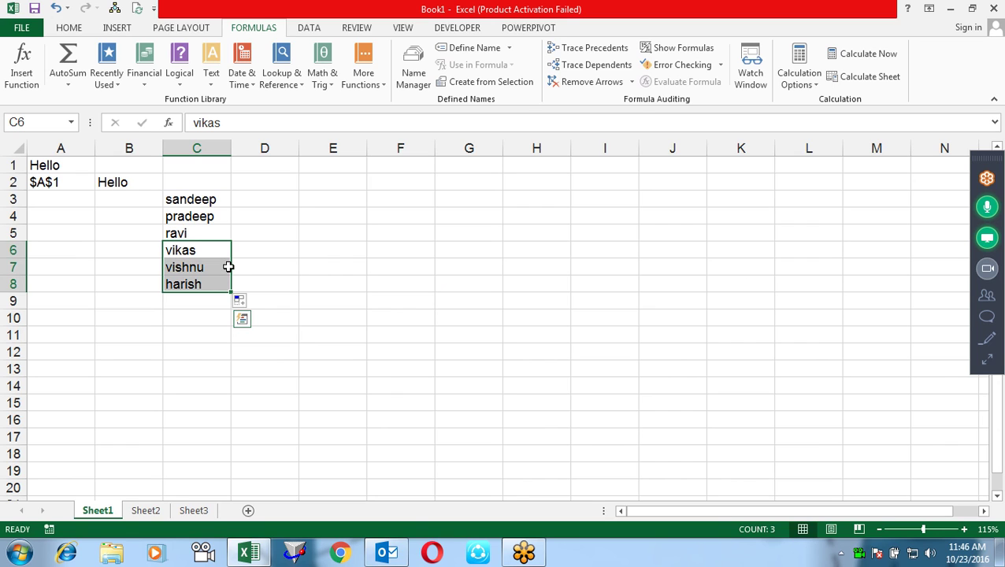
mouse_move(229, 267)
mouse_down()
mouse_move(252, 219)
mouse_move(237, 197)
mouse_up()
click(206, 184)
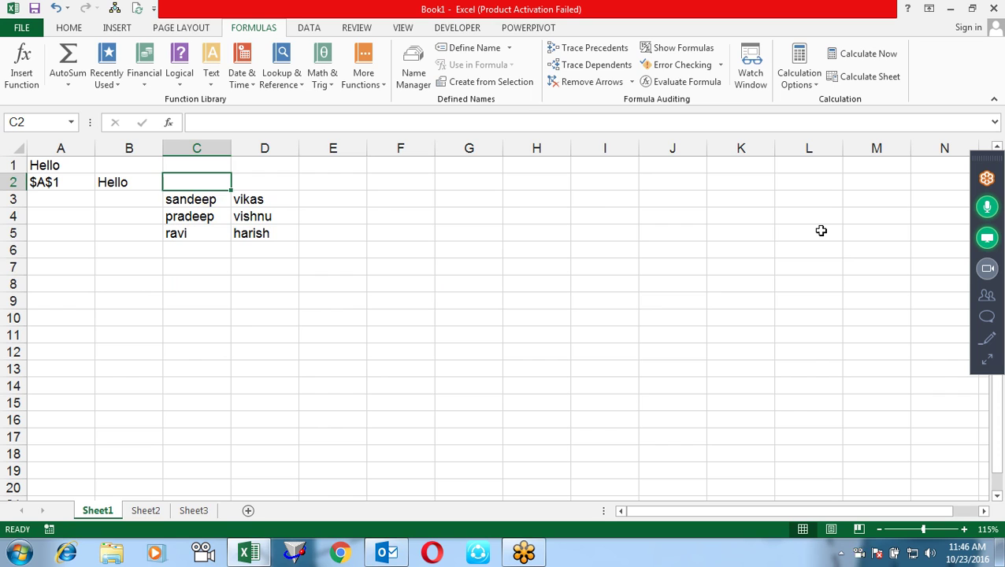
text(Hr)
key(Tab)
text(Admin)
key(Return)
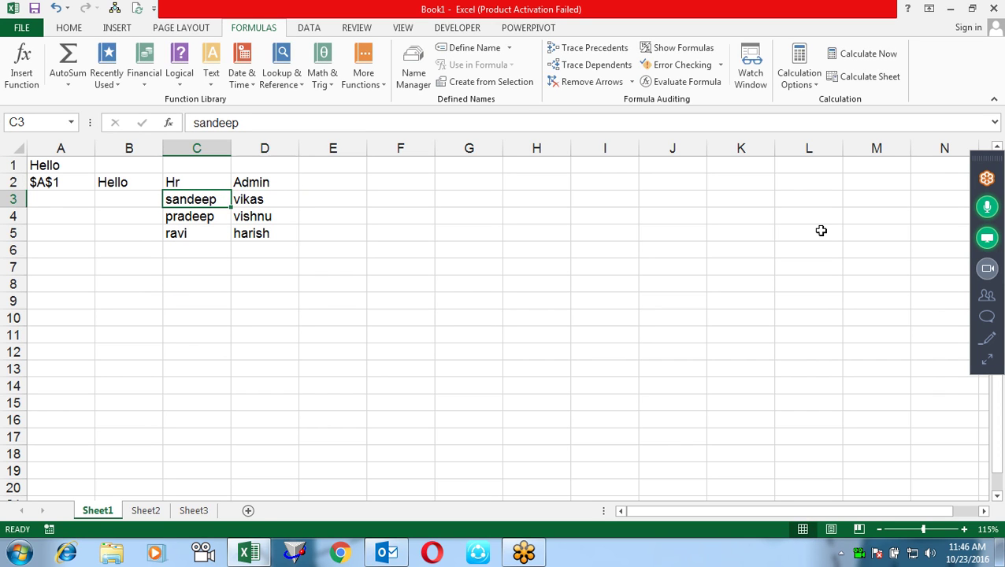
- Apply All Borders to the range F2:G6
drag(378, 180, 471, 253)
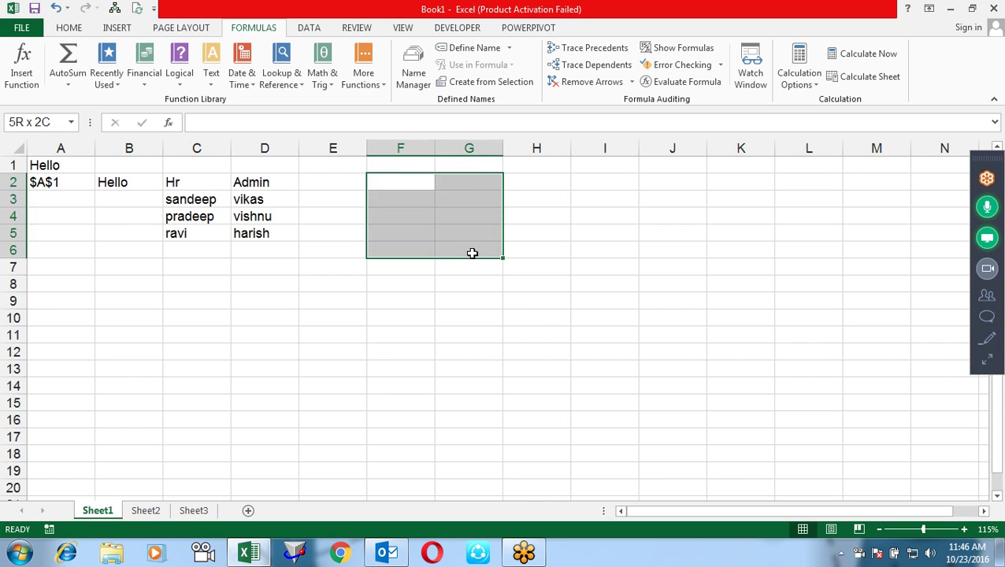
key(alt)
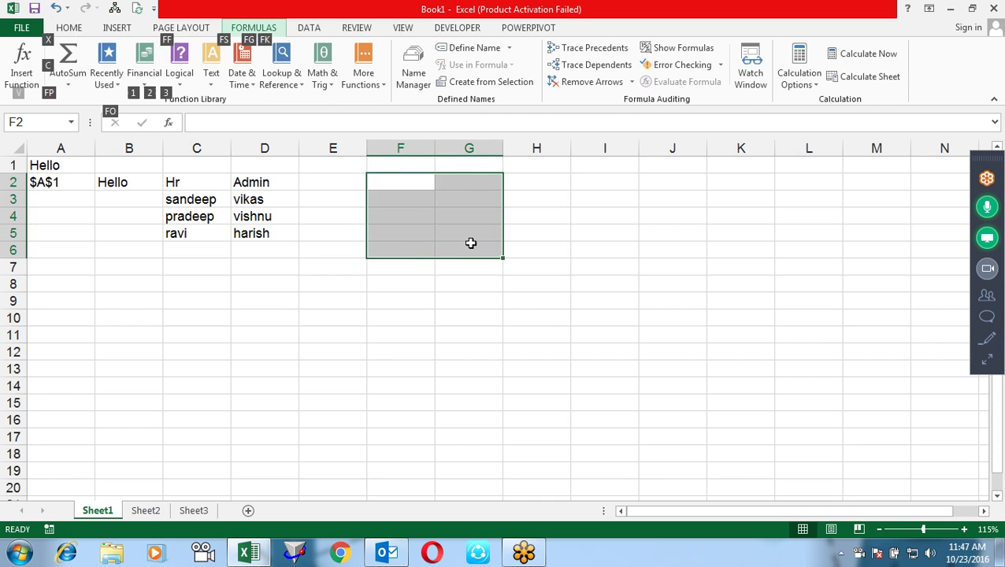
key(h)
key(b)
key(a)
- Add headings Dept in F2 and Emp in G2
click(392, 181)
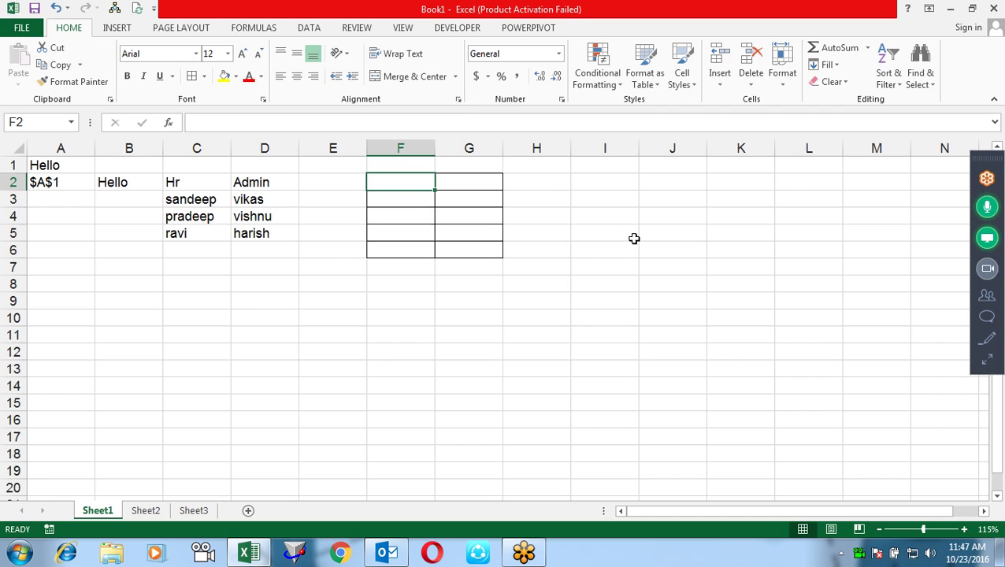
text(Dept)
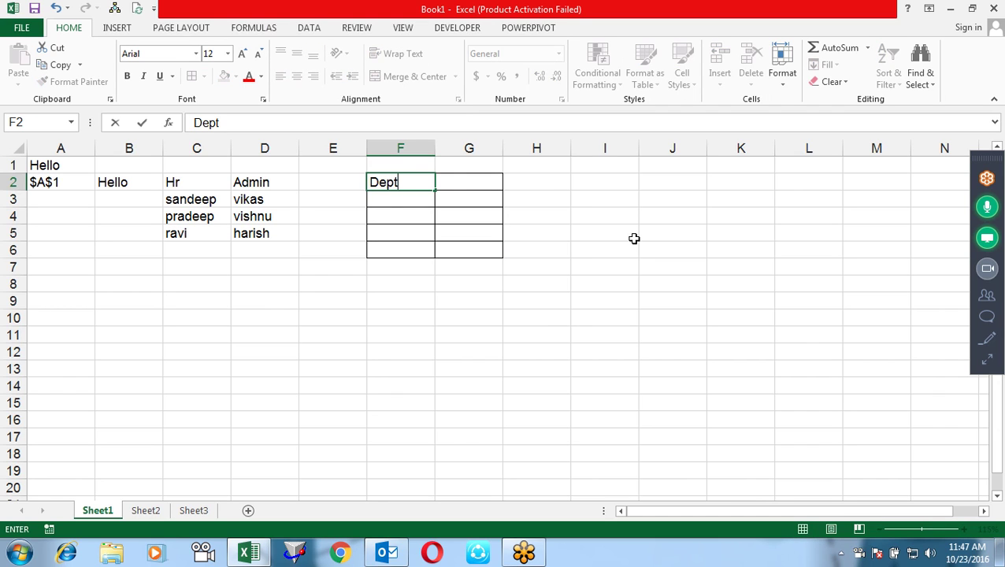
key(Tab)
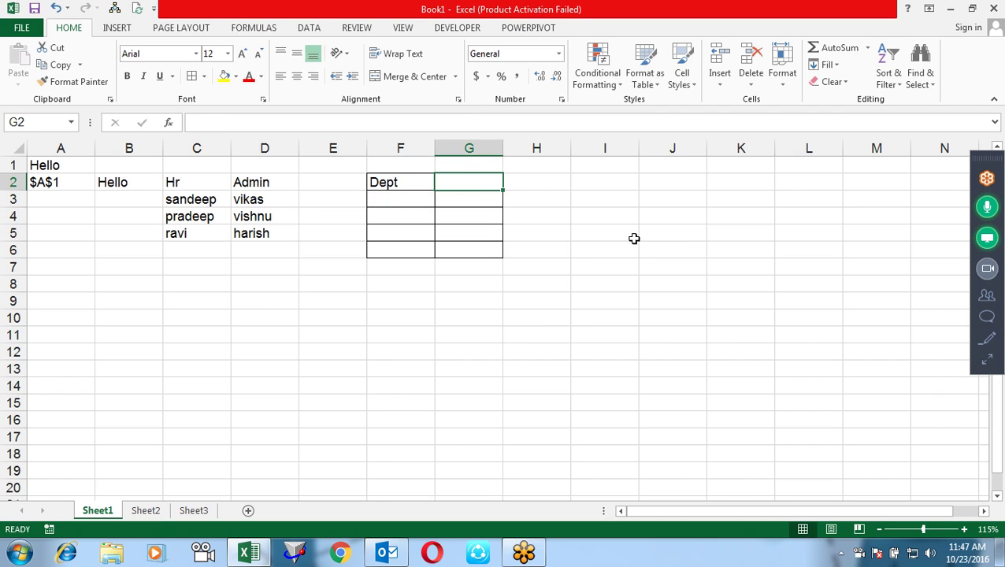
text(Emp)
key(Return)
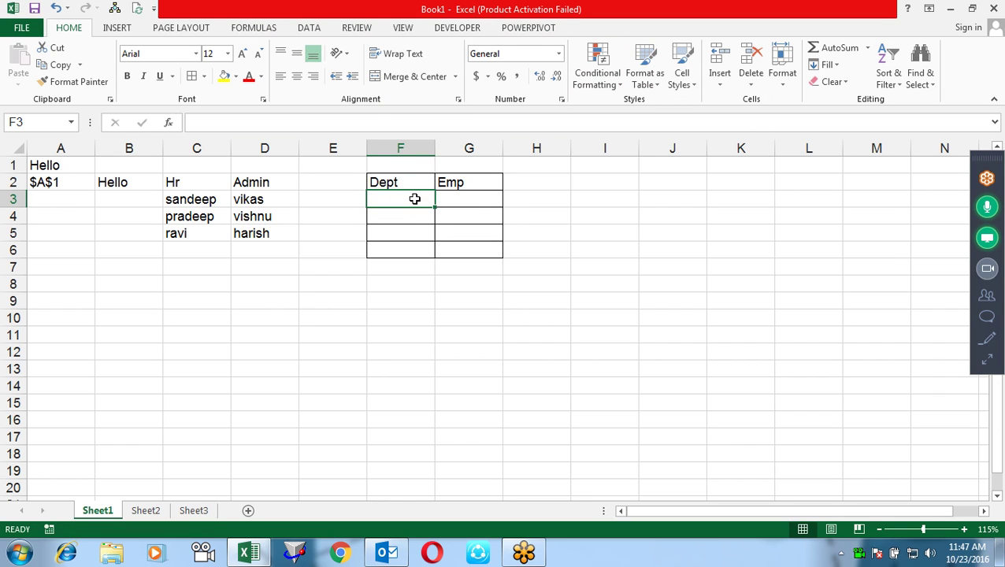
- Open Data Validation for the Dept cells F3:F6
drag(414, 199, 408, 250)
click(304, 29)
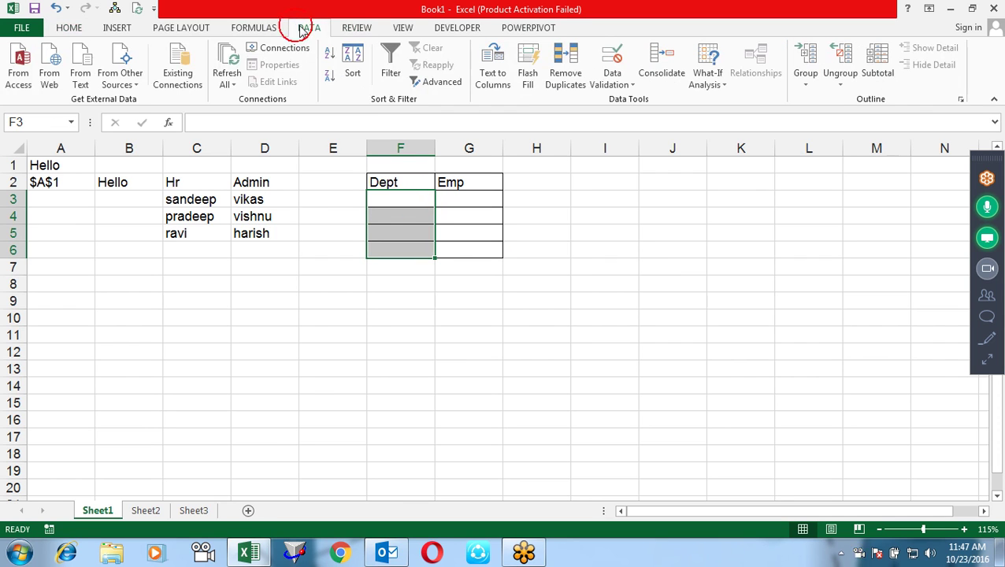
click(618, 55)
drag(538, 167, 632, 167)
- Set F3:F6 validation to a List with source =$C$2:$D$2
click(631, 232)
click(555, 273)
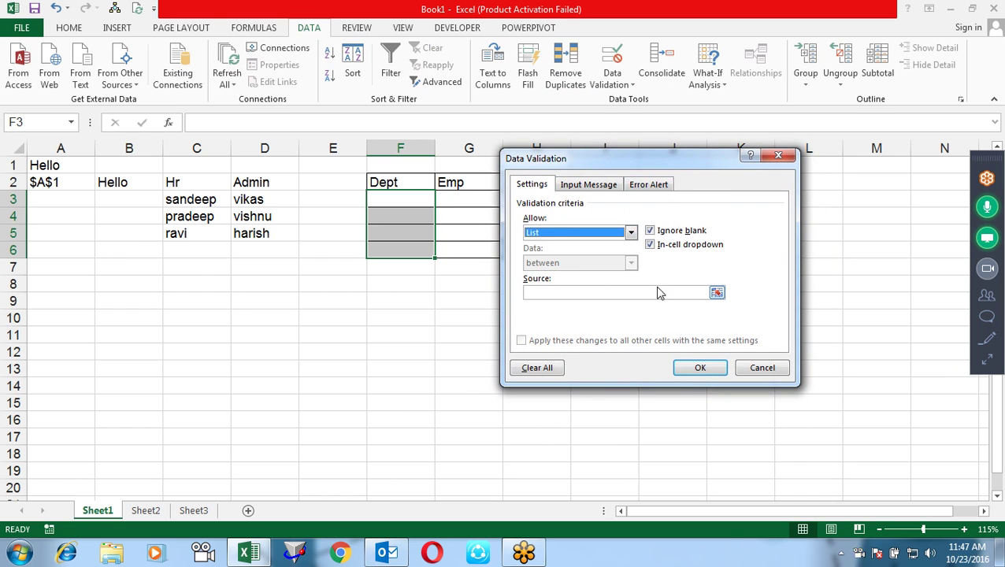
click(716, 294)
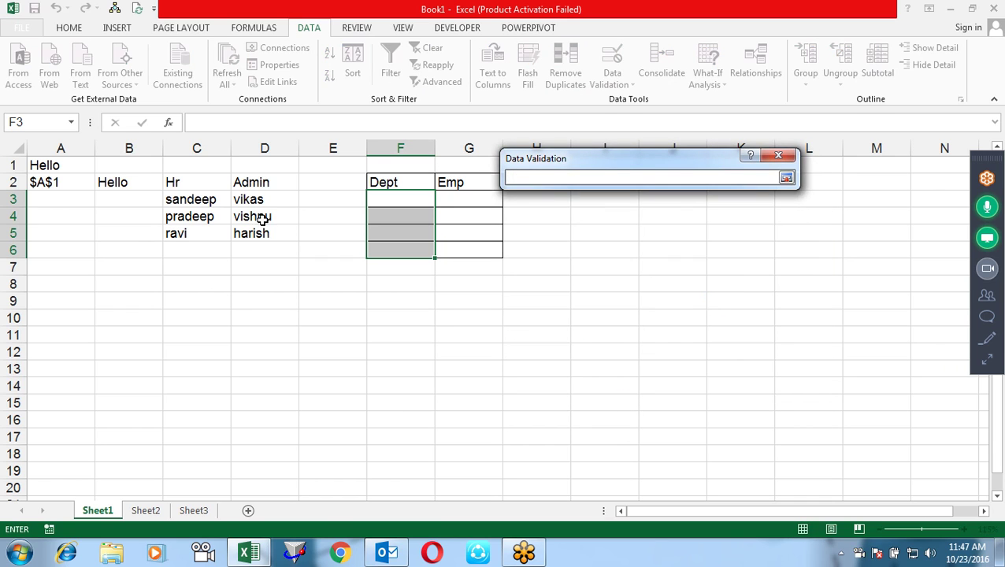
drag(213, 187, 260, 182)
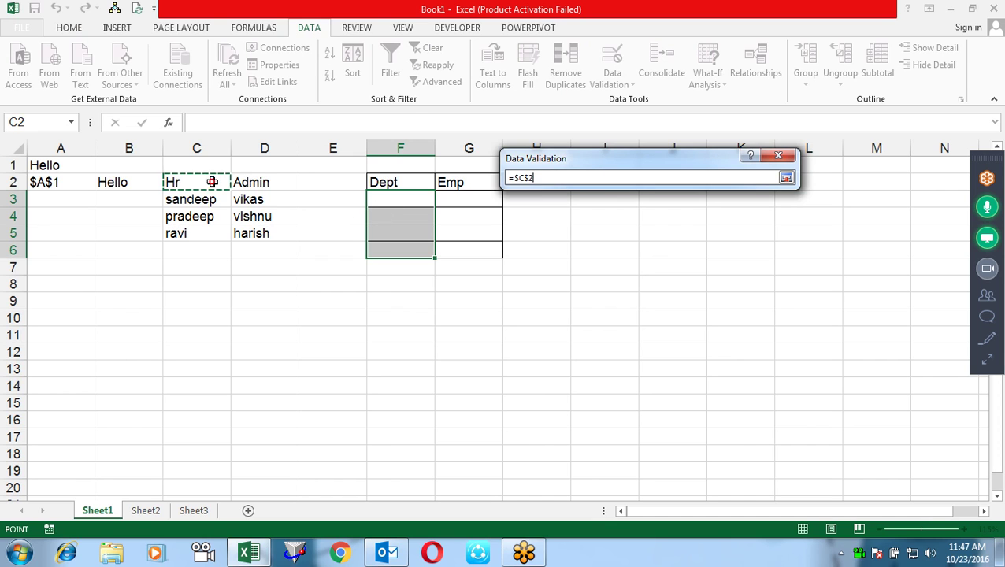
key(Return)
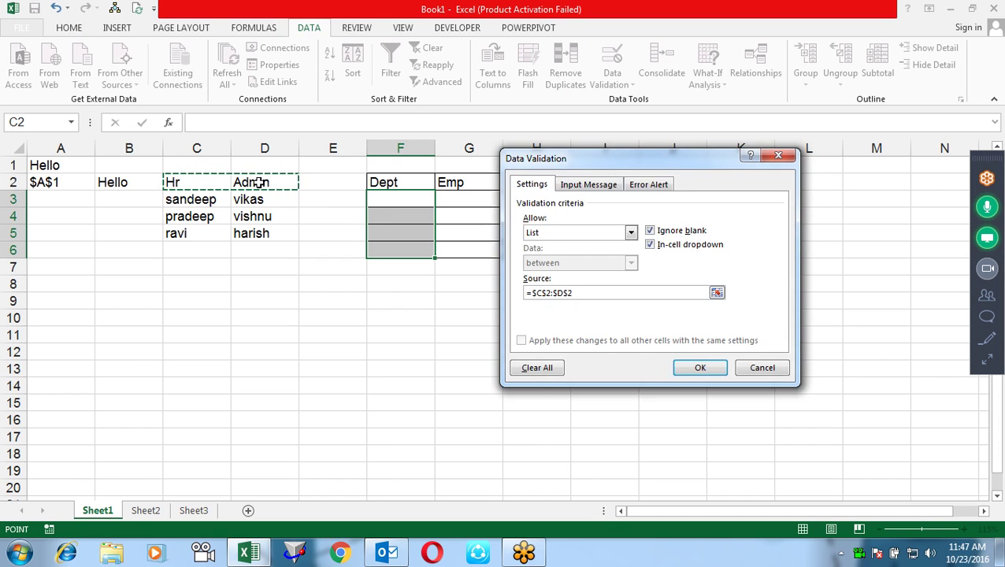
key(Return)
- Pick Hr from the dropdowns in F3 and F4, then select the Emp cells G3:G6
click(441, 199)
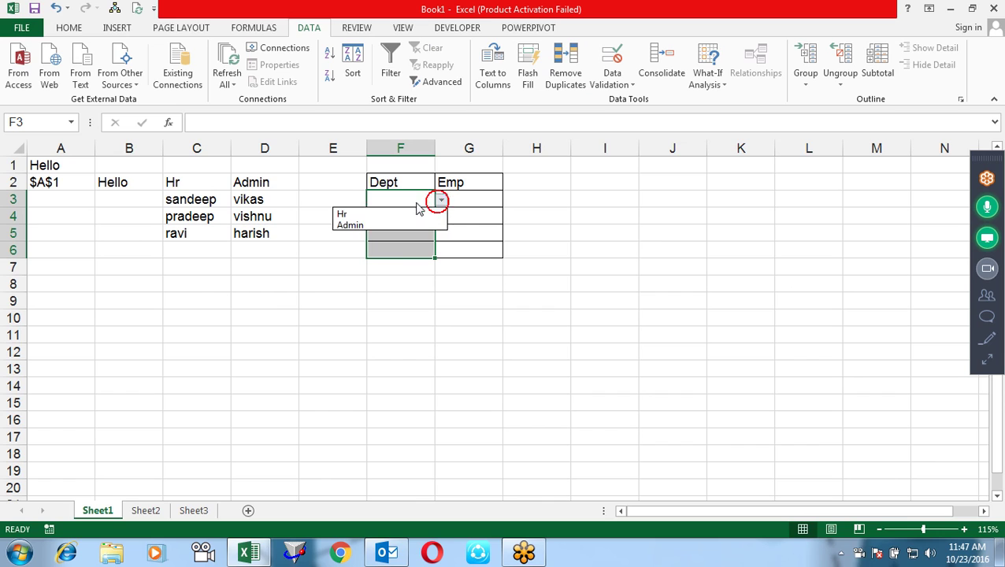
click(412, 214)
click(413, 218)
click(441, 216)
click(425, 228)
click(426, 197)
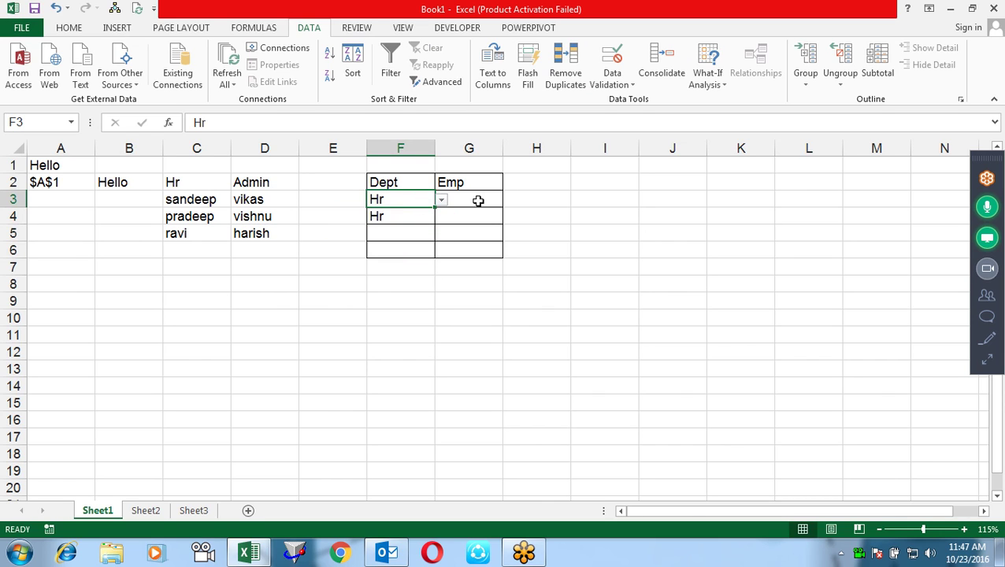
click(475, 199)
drag(487, 199, 481, 247)
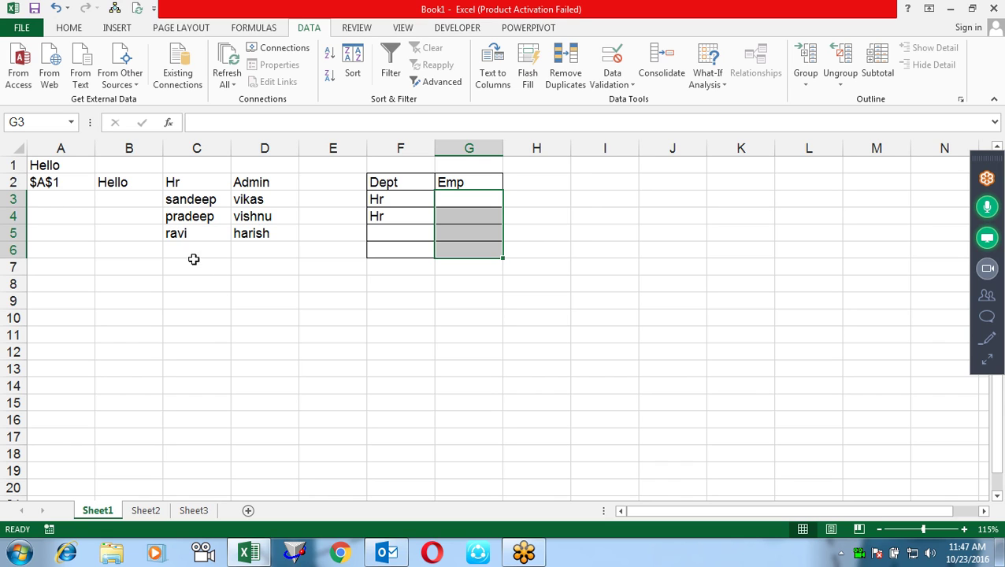
- Select C2:D5, both department lists with their Hr and Admin headings
click(207, 318)
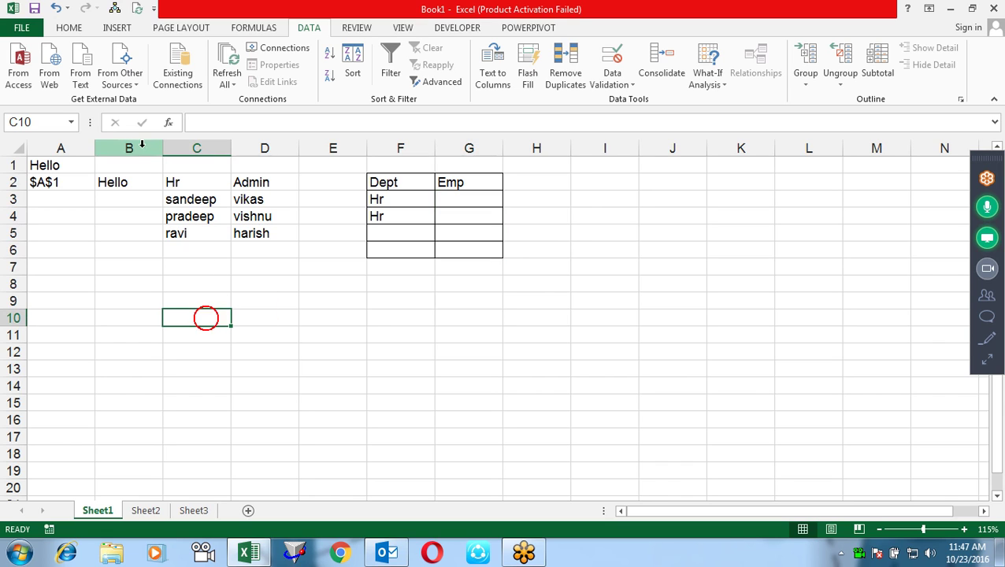
click(198, 201)
drag(202, 207, 200, 230)
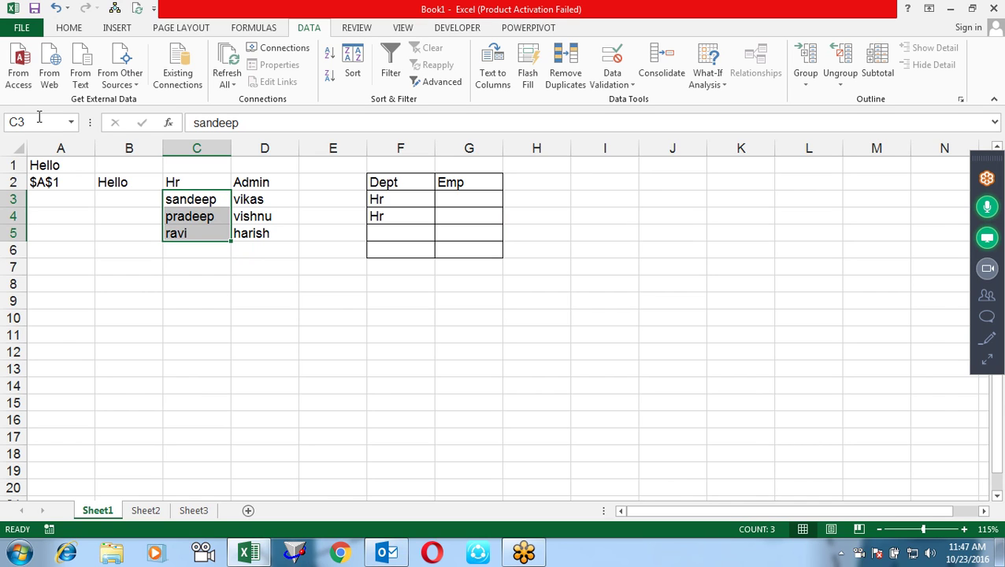
click(245, 304)
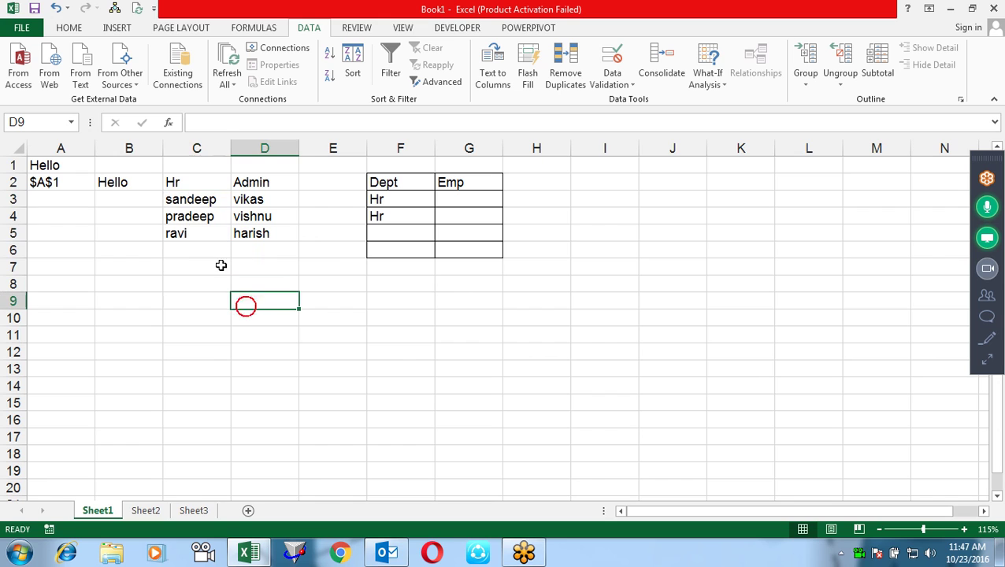
drag(196, 188, 273, 234)
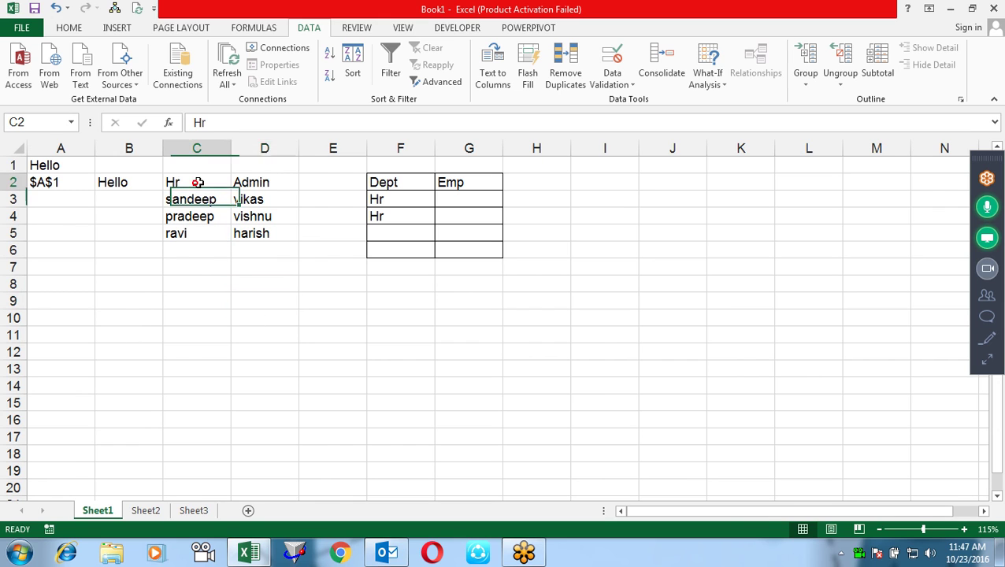
- Create names Hr and Admin from the top row and verify them in Name Manager
click(258, 30)
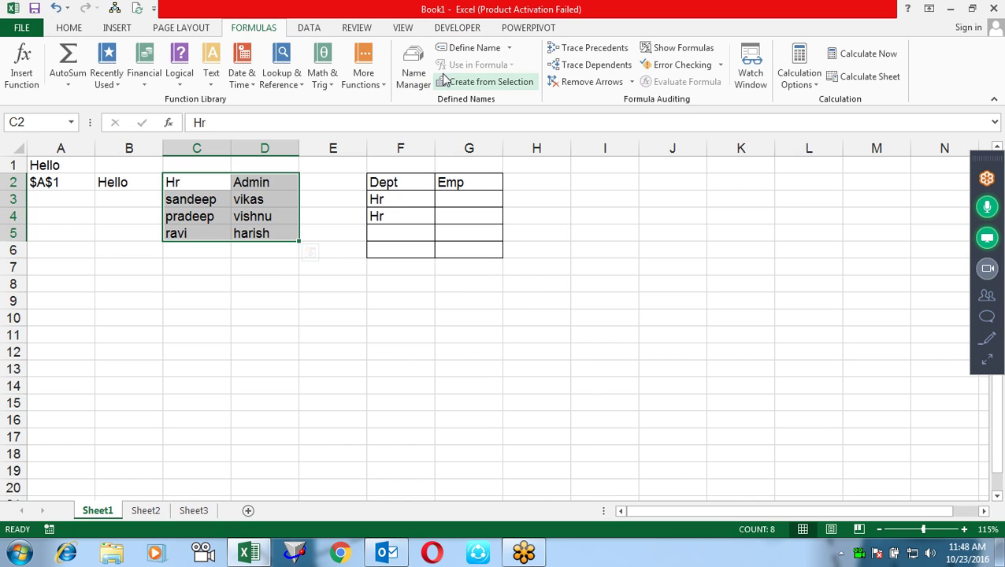
click(482, 85)
click(578, 261)
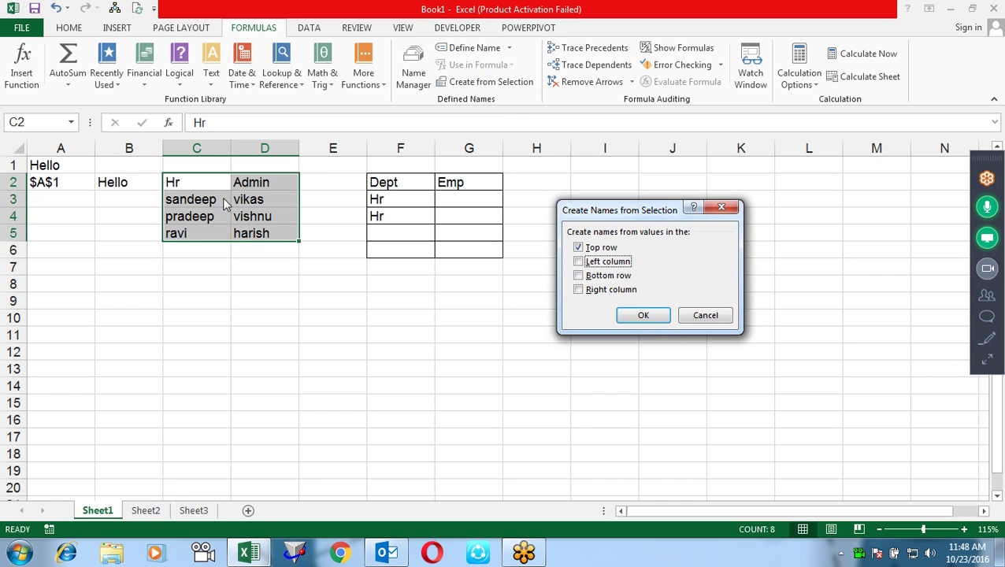
click(636, 317)
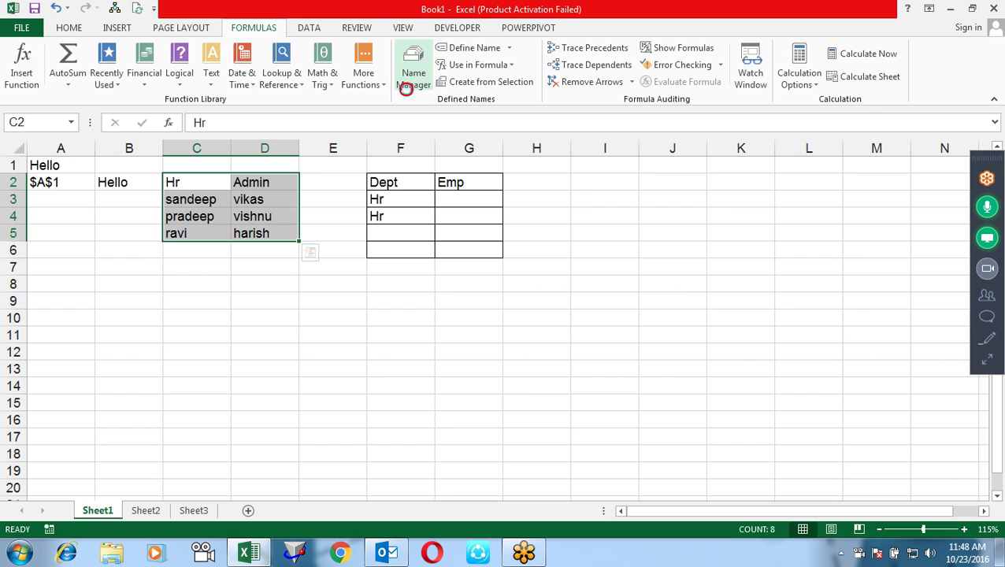
click(413, 80)
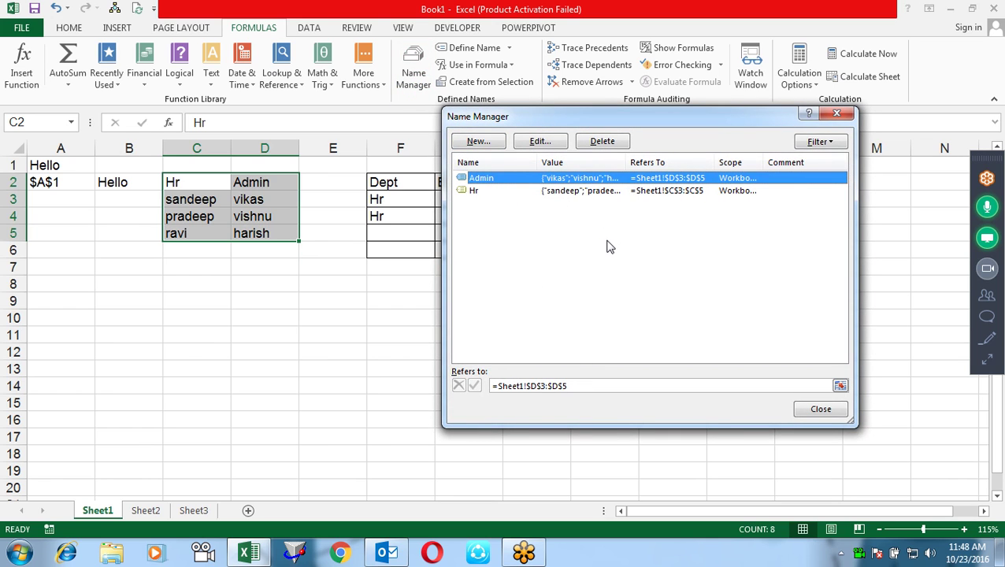
click(829, 412)
click(408, 360)
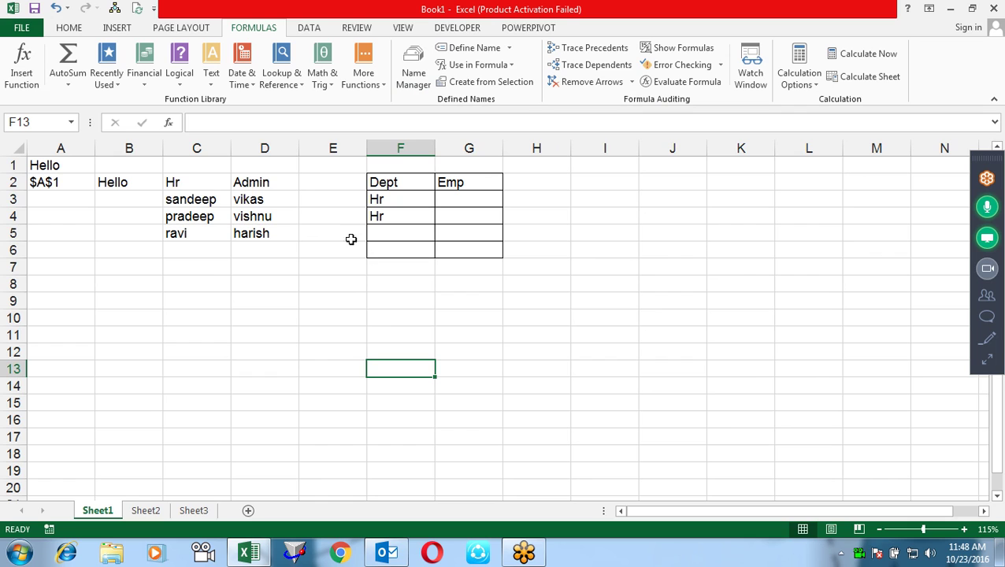
- Try =hr in empty cell D9, cancel it, and select F3
click(235, 295)
text(=hr)
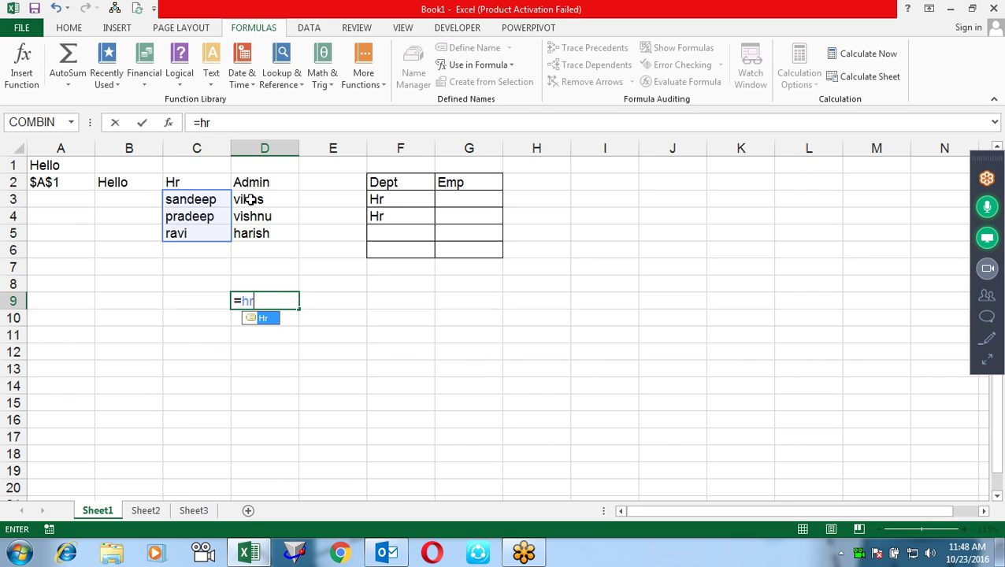
key(Escape)
key(Escape)
click(405, 200)
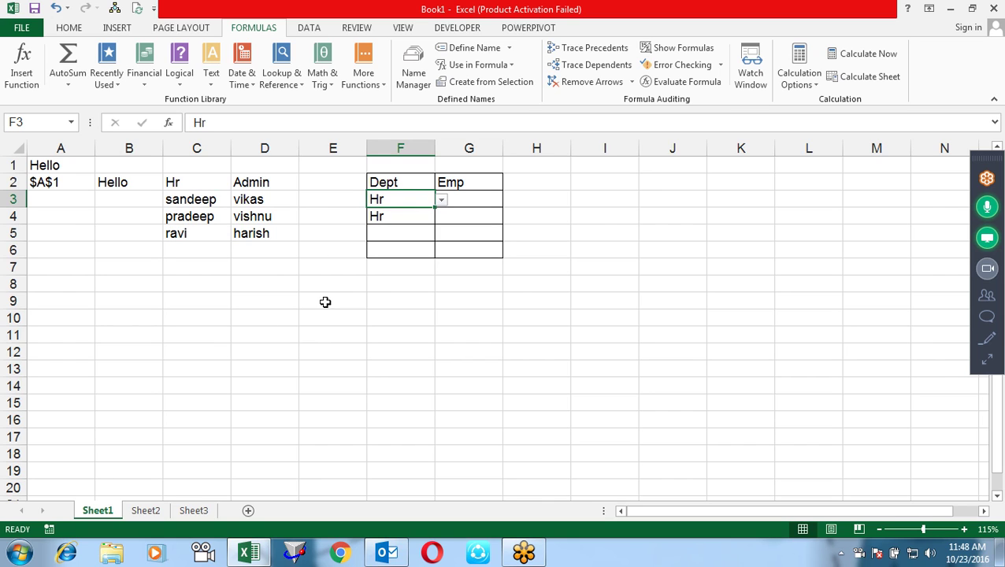
- Enter =INDIRECT(F3) in G3 so it shows sandeep
click(474, 200)
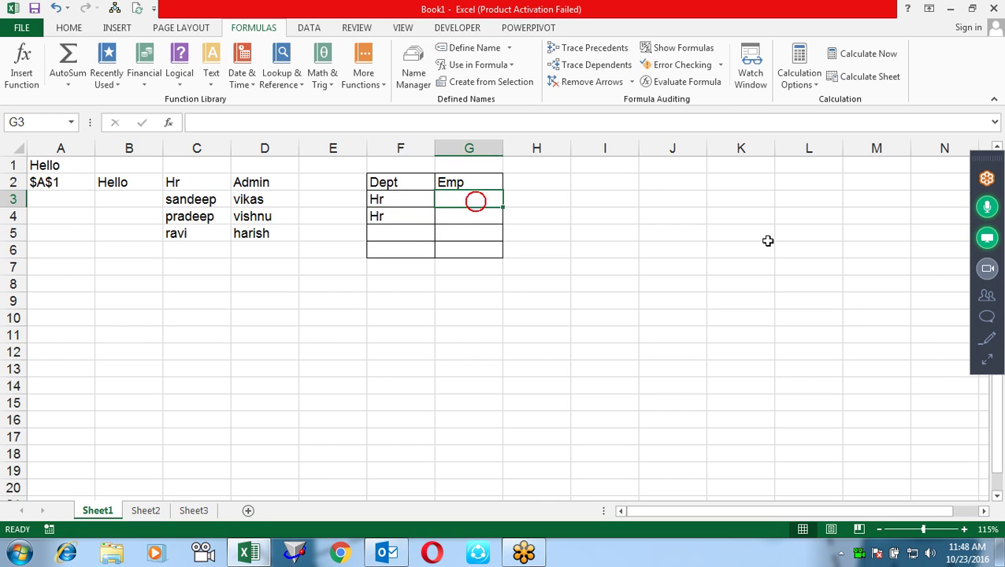
text(=ind)
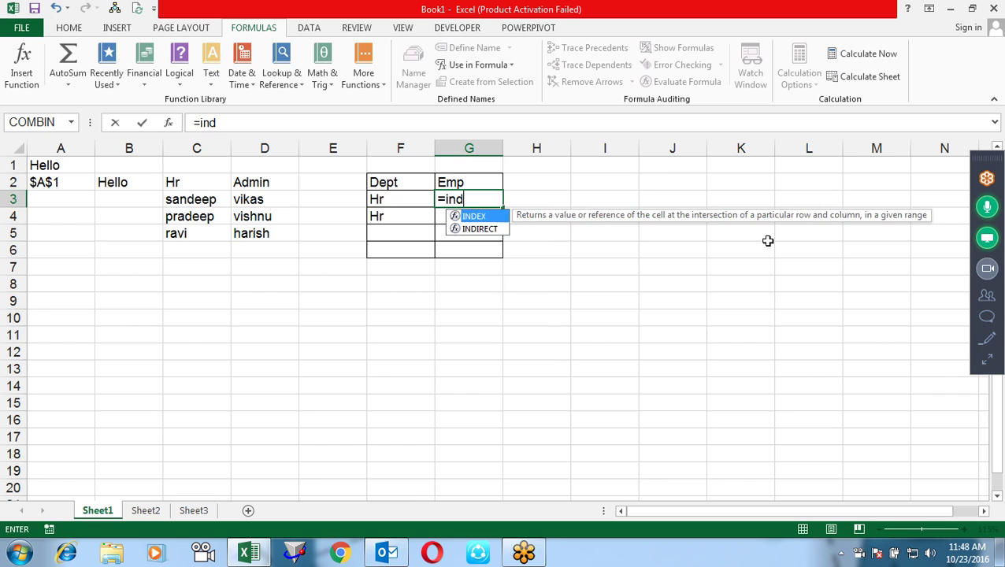
key(Down)
key(Tab)
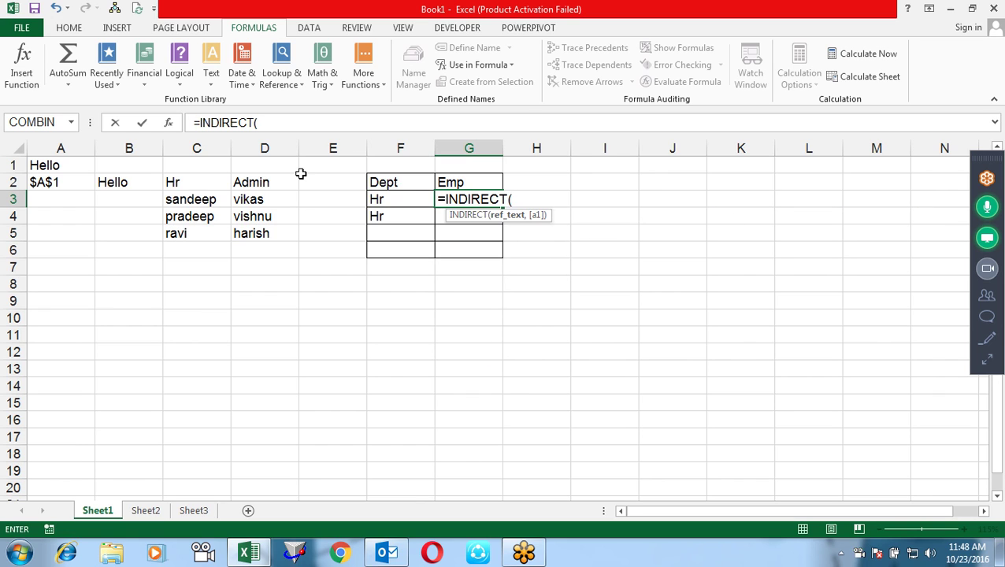
click(423, 194)
text(0)
key(BackSpace)
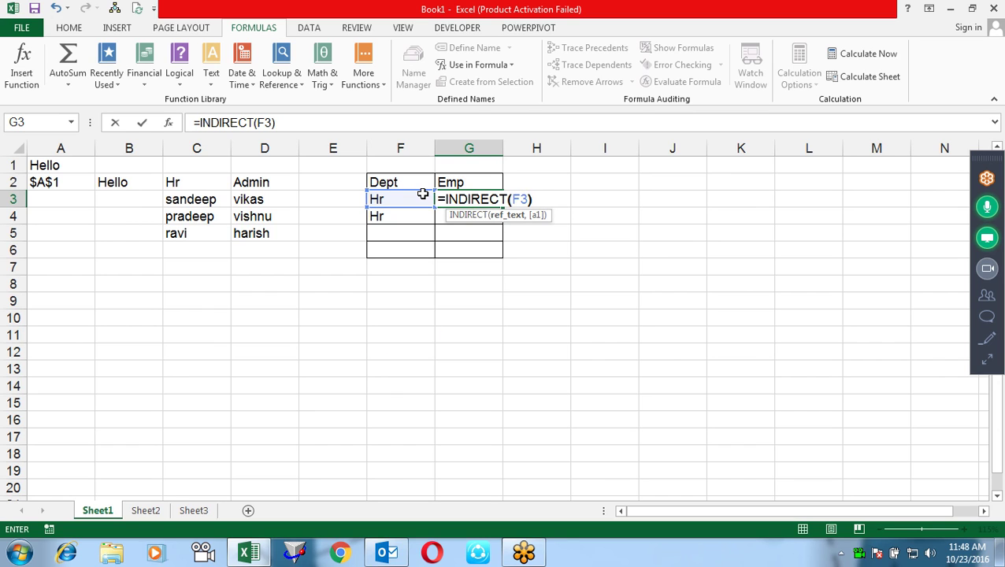
key(Return)
- Reopen G3's formula for editing, then cancel, keeping =INDIRECT(F3)
click(455, 197)
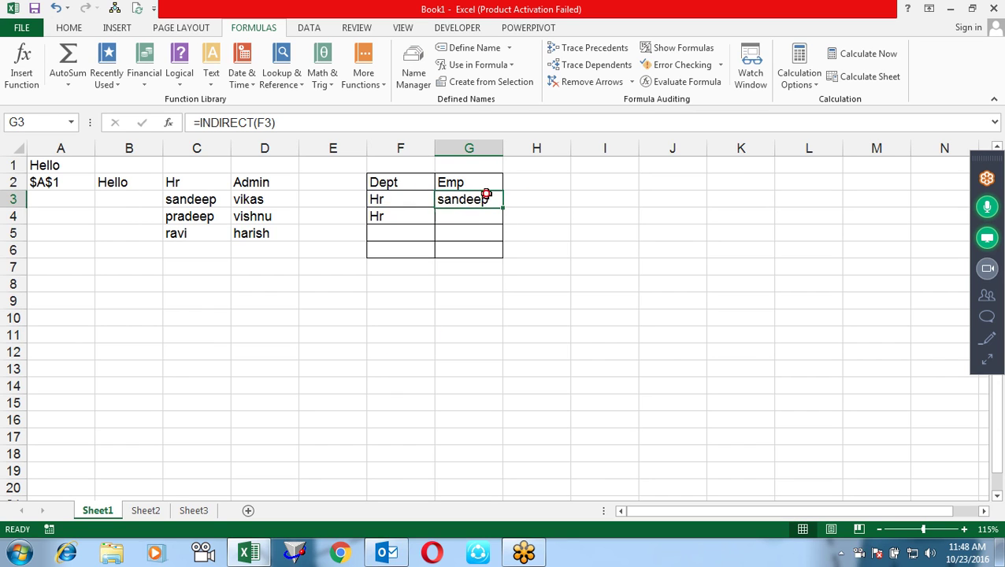
double_click(464, 199)
mouse_move(556, 202)
mouse_down()
mouse_move(425, 200)
mouse_move(462, 252)
mouse_up()
key(BackSpace)
key(Escape)
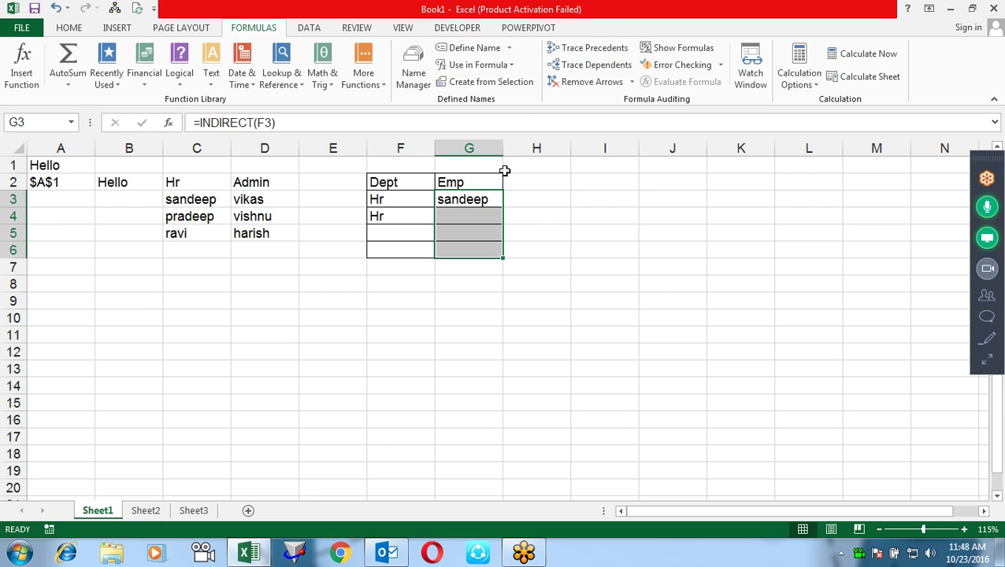
- Give the Emp cells List validation with source =INDIRECT(F3)
click(311, 32)
click(612, 57)
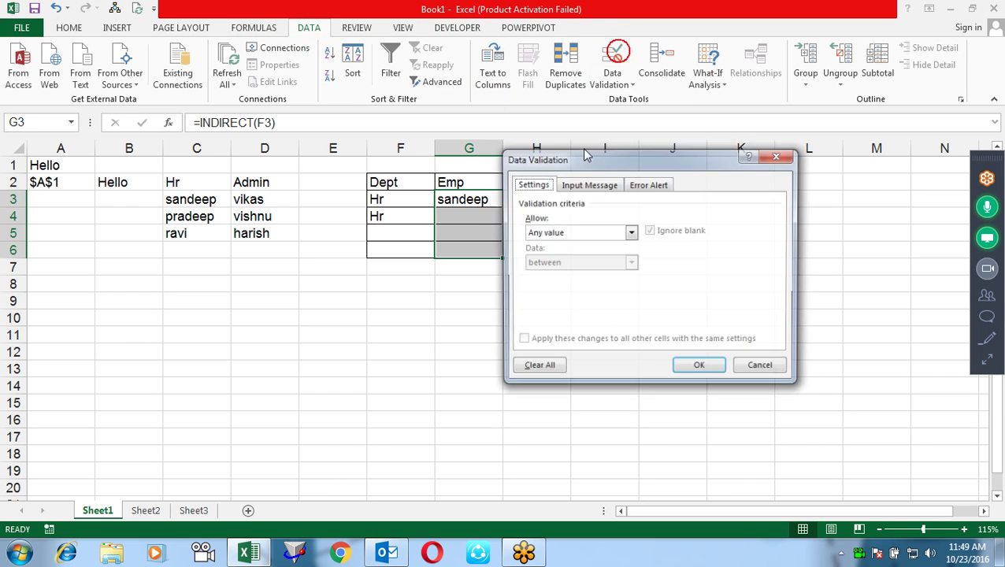
click(579, 231)
click(555, 274)
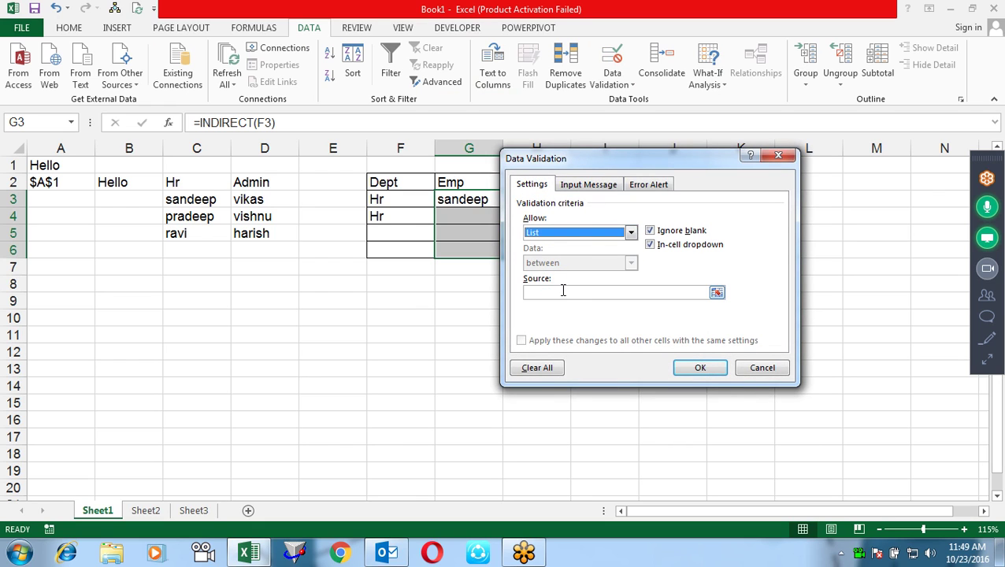
click(562, 291)
text(=INDIRECT(F3))
click(699, 366)
- Pick pradeep in G3, set F4 to Admin, and pick vishnu in G4
click(595, 242)
click(490, 199)
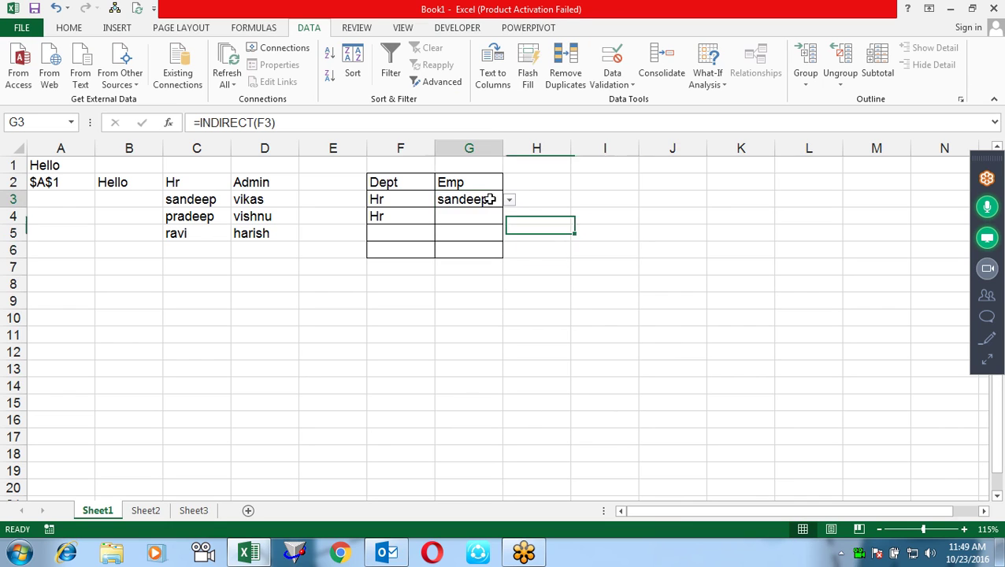
click(510, 201)
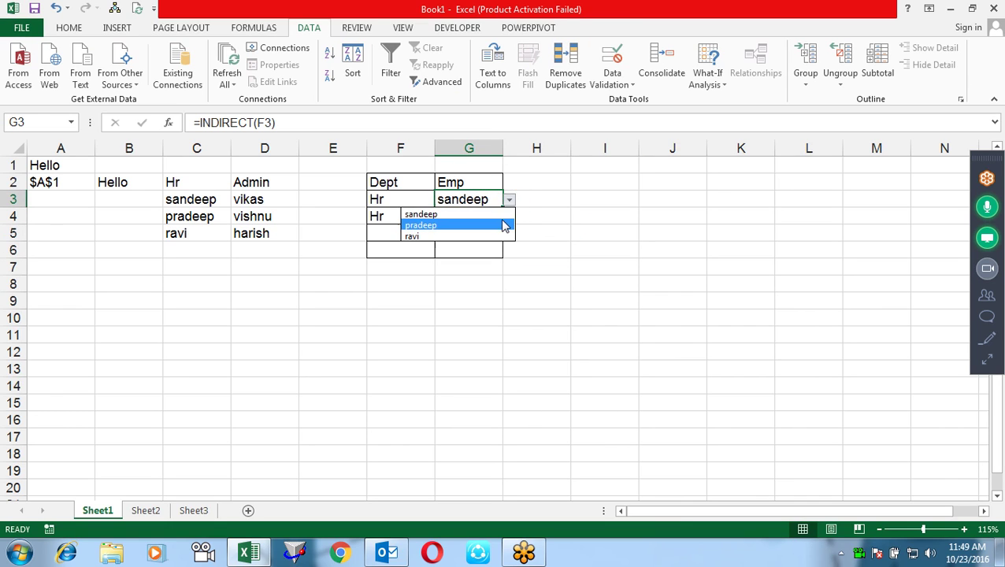
click(505, 226)
click(411, 216)
click(440, 218)
click(393, 242)
click(476, 217)
click(511, 217)
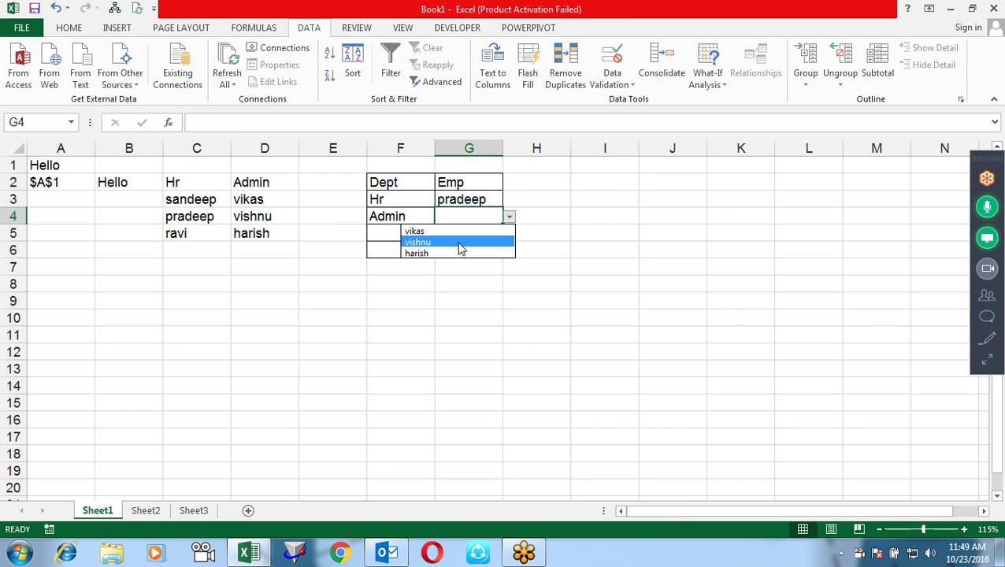
click(461, 244)
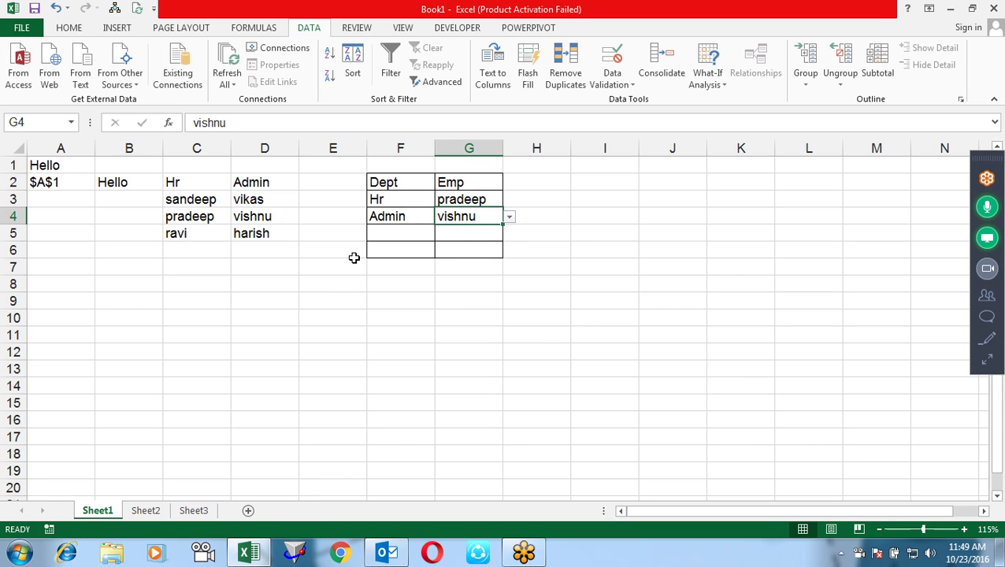
click(141, 271)
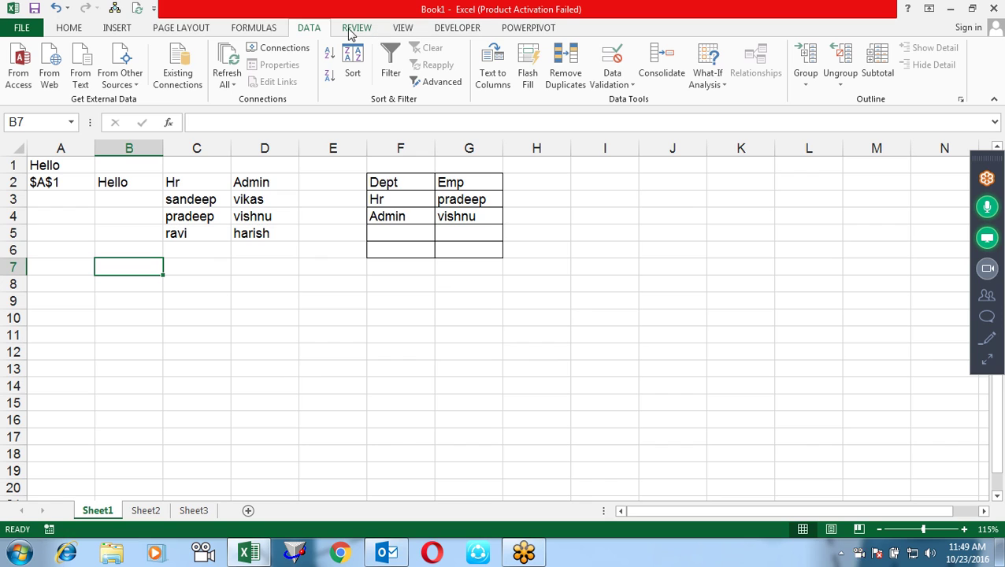
click(262, 28)
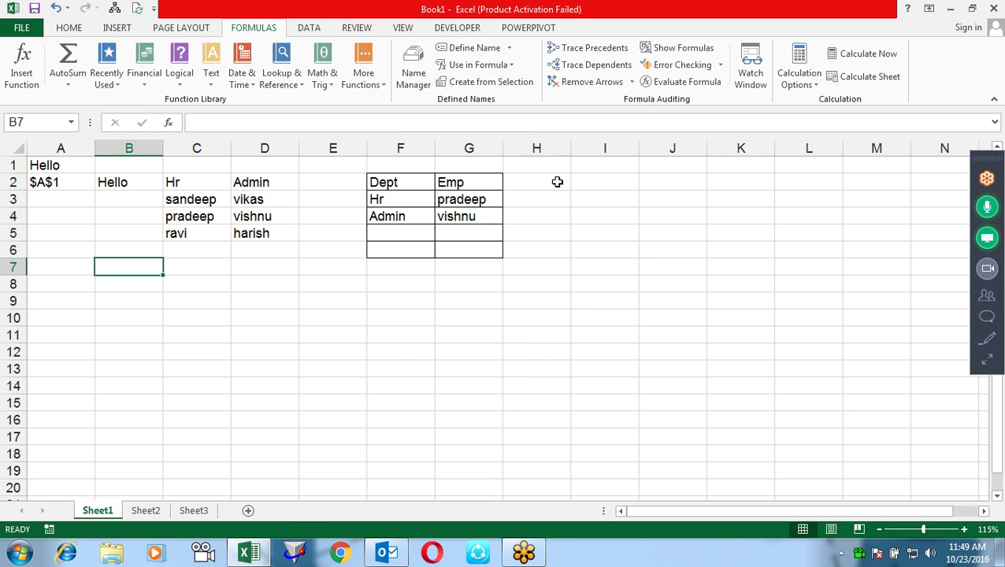
click(52, 184)
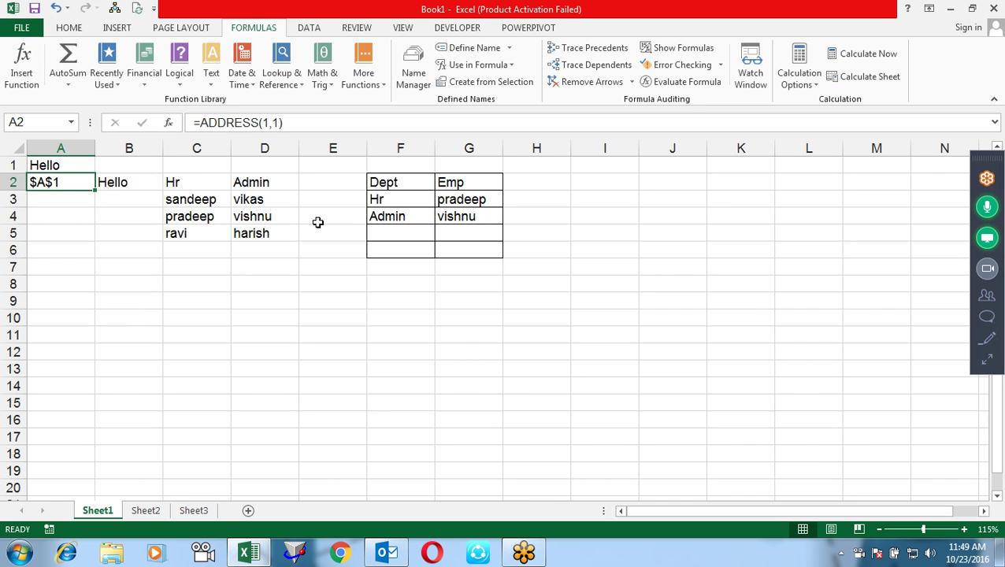
click(262, 182)
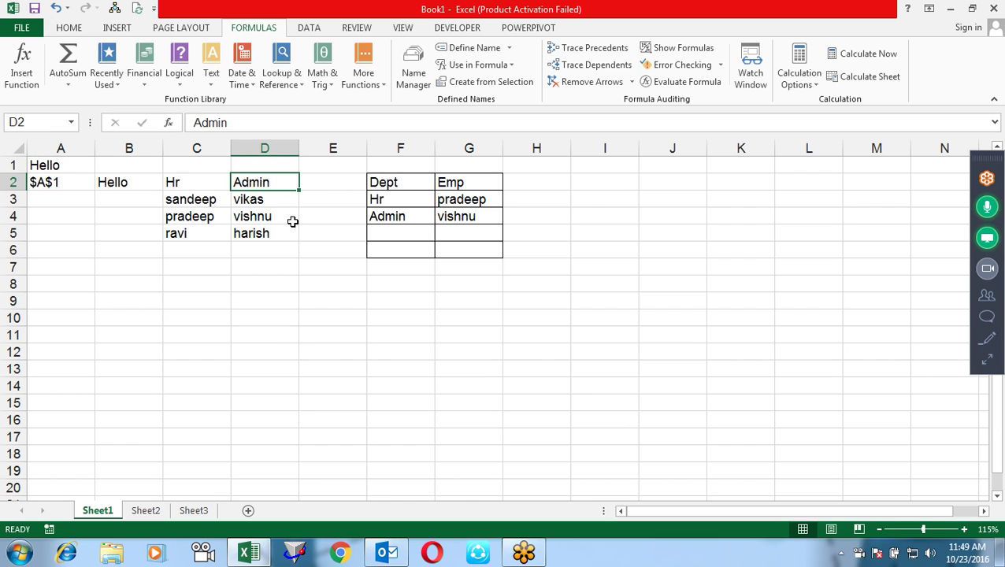
click(55, 182)
click(62, 164)
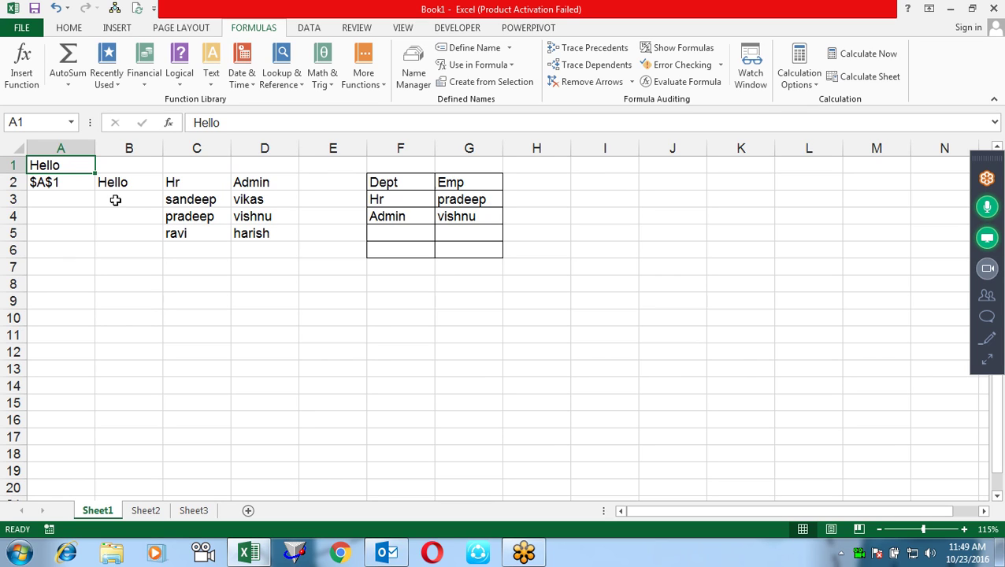
text(4)
key(Tab)
text(1)
key(Return)
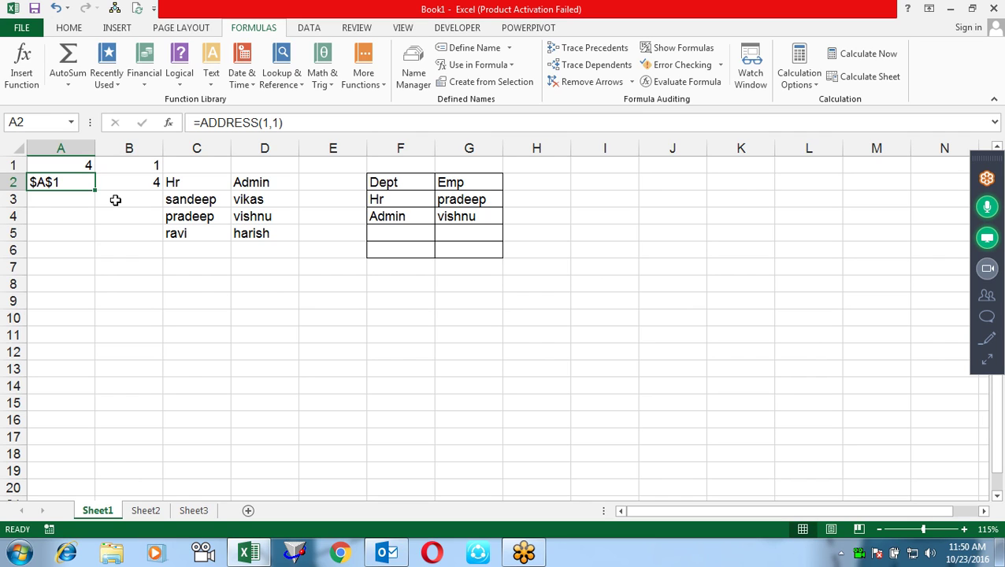
key(F2)
key(Left)
key(Left)
key(Left)
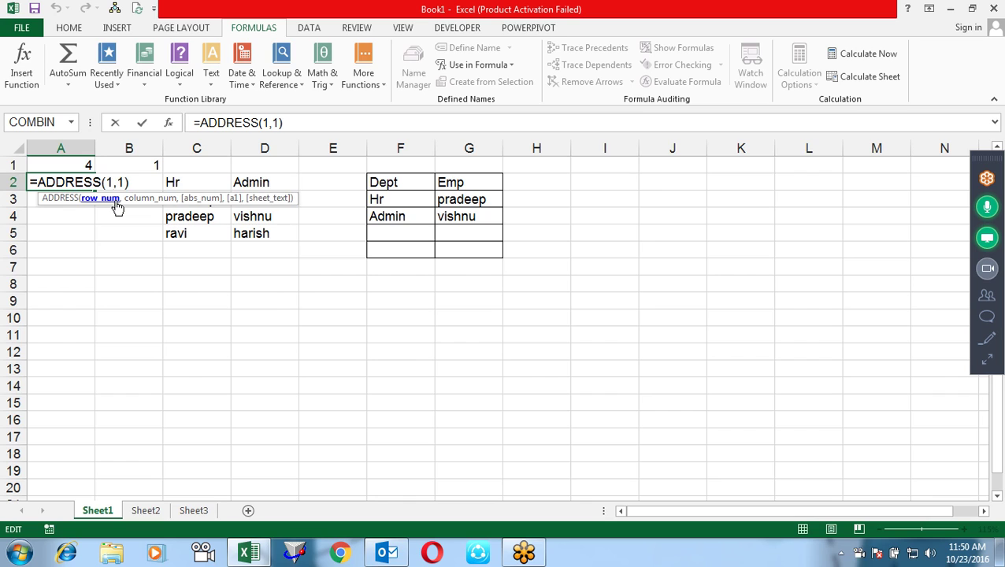
key(BackSpace)
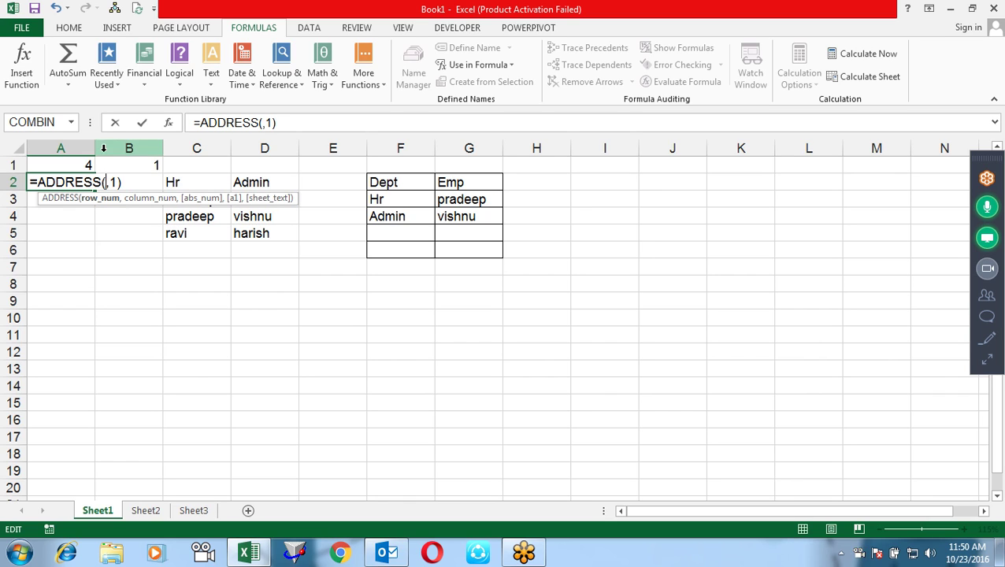
click(120, 162)
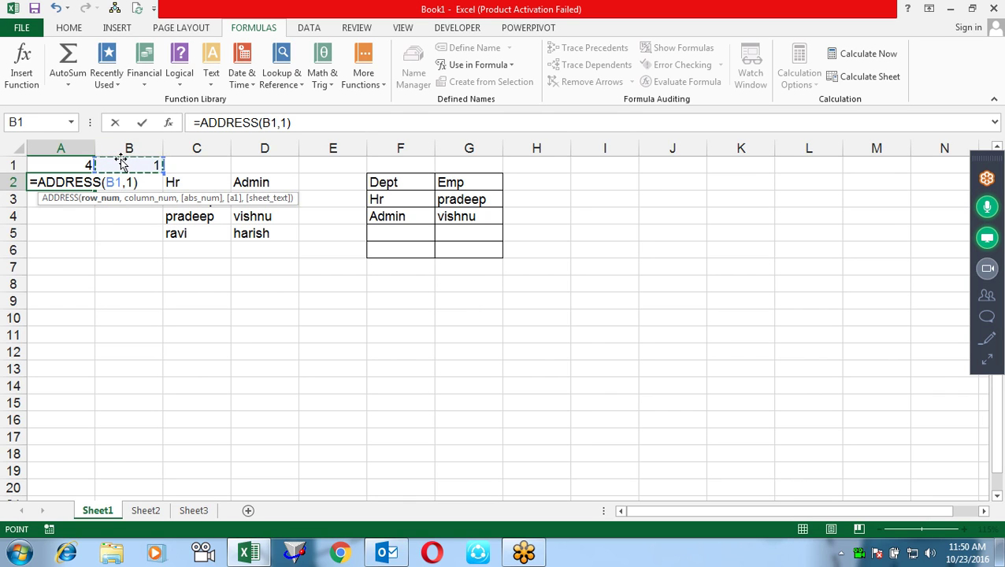
click(134, 183)
click(134, 186)
key(BackSpace)
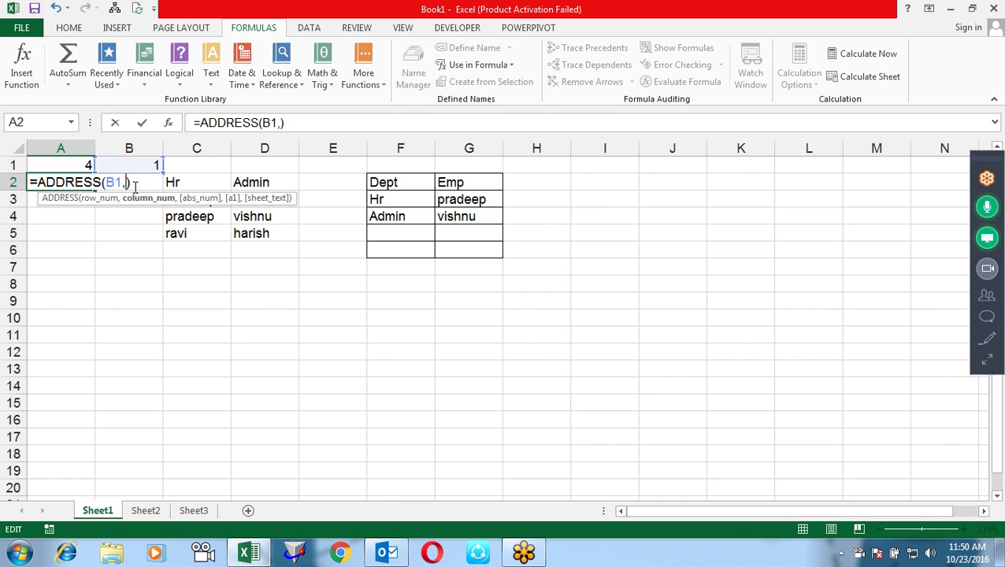
click(89, 162)
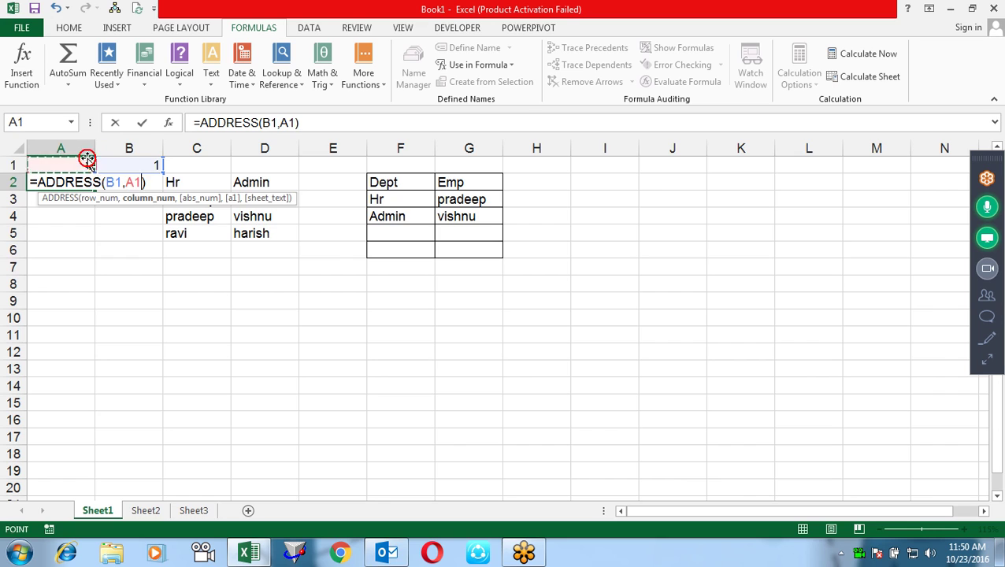
key(Return)
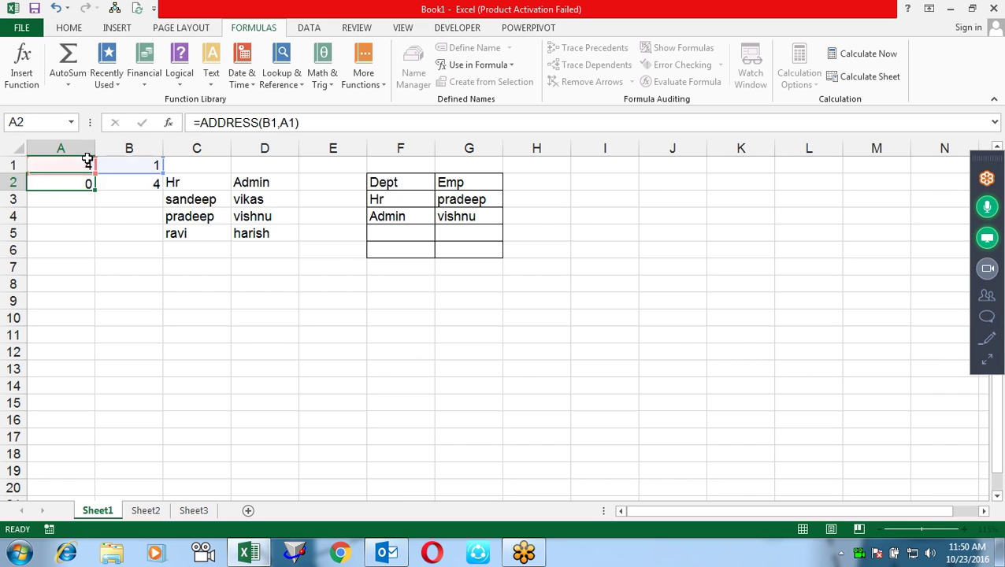
click(148, 163)
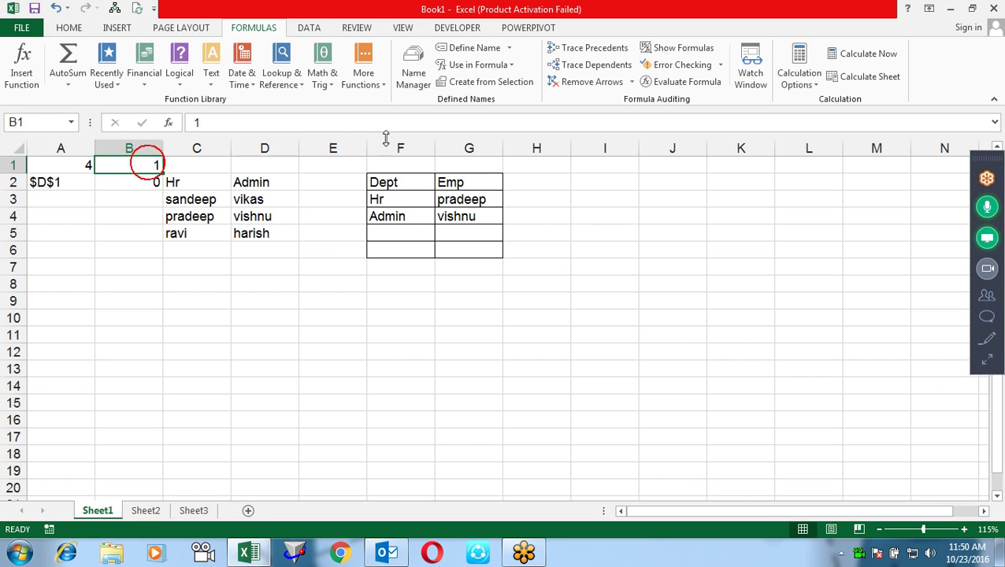
text(2)
key(Return)
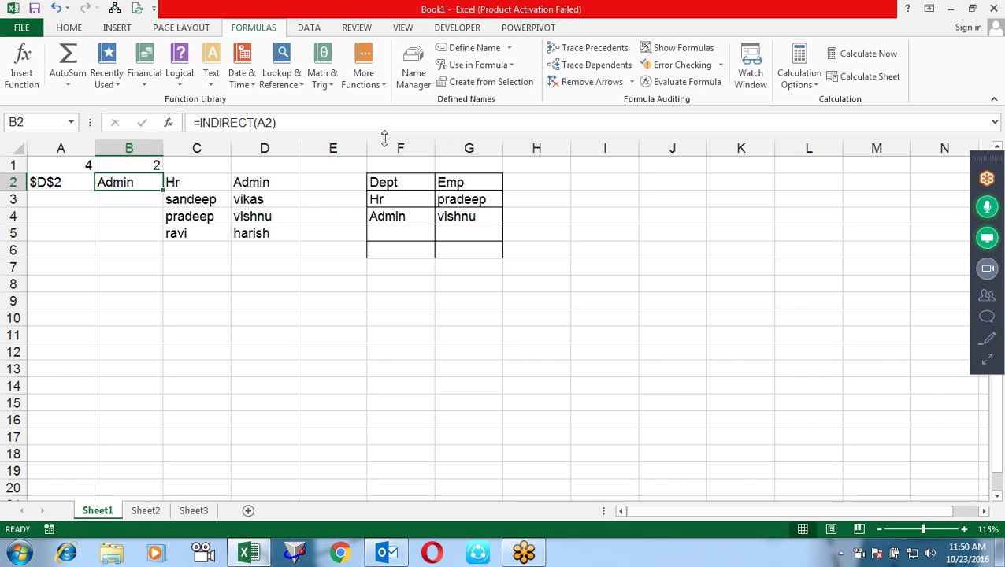
key(Left)
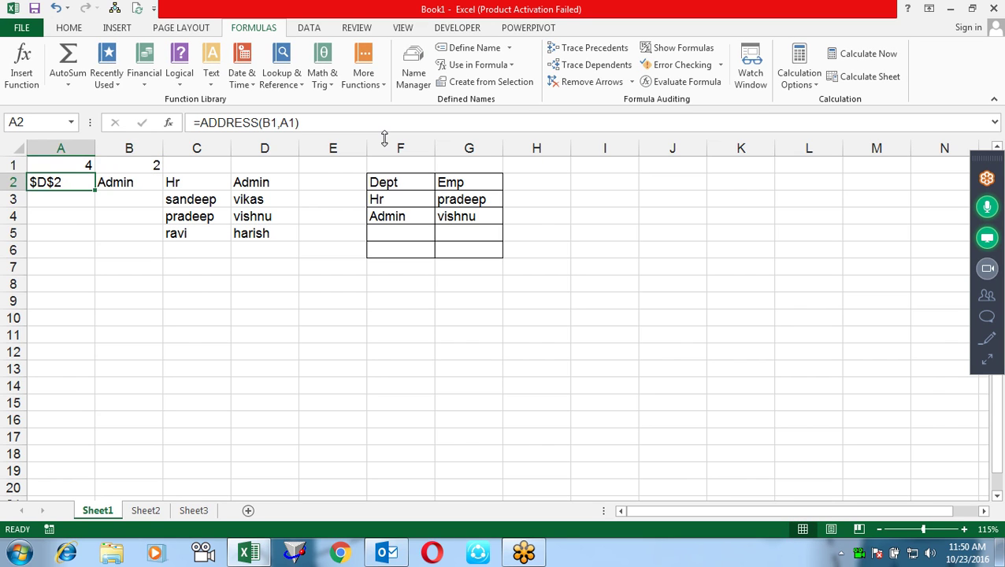
key(Right)
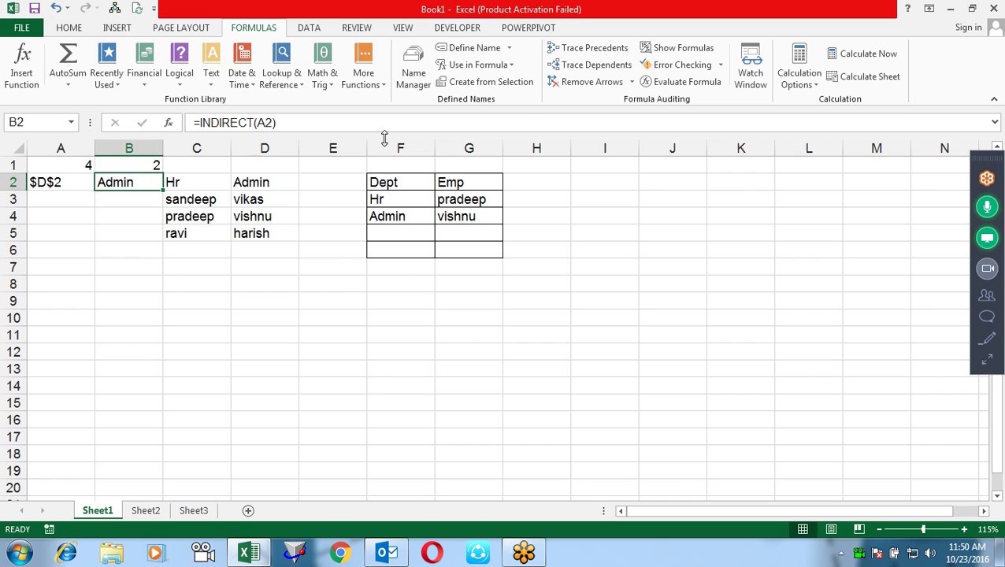
key(F2)
key(Escape)
click(282, 83)
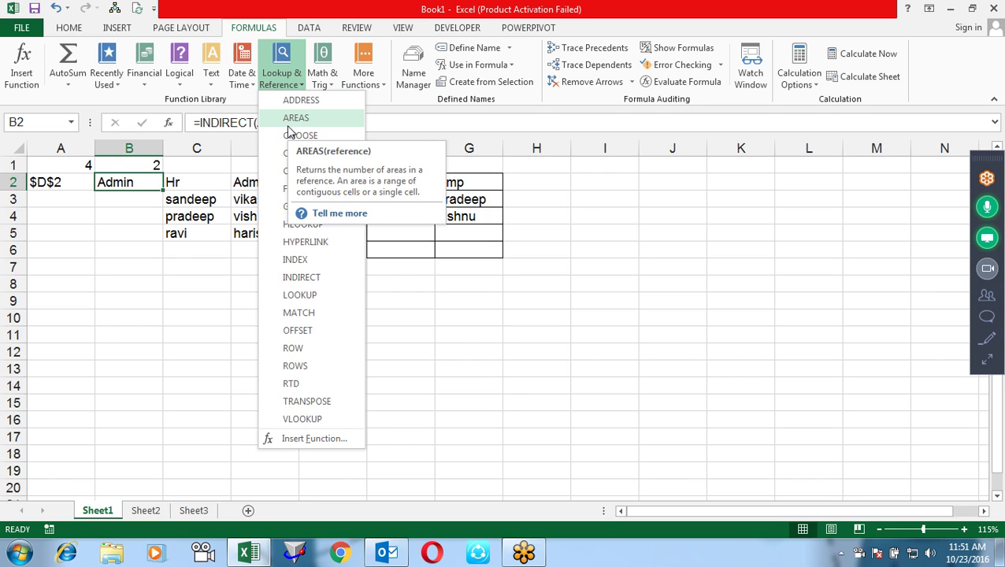
- Enter =AREAS((J3:J6,K2:L7,J9:J14)) in H5, dragging each of the three ranges, to return 3
click(543, 282)
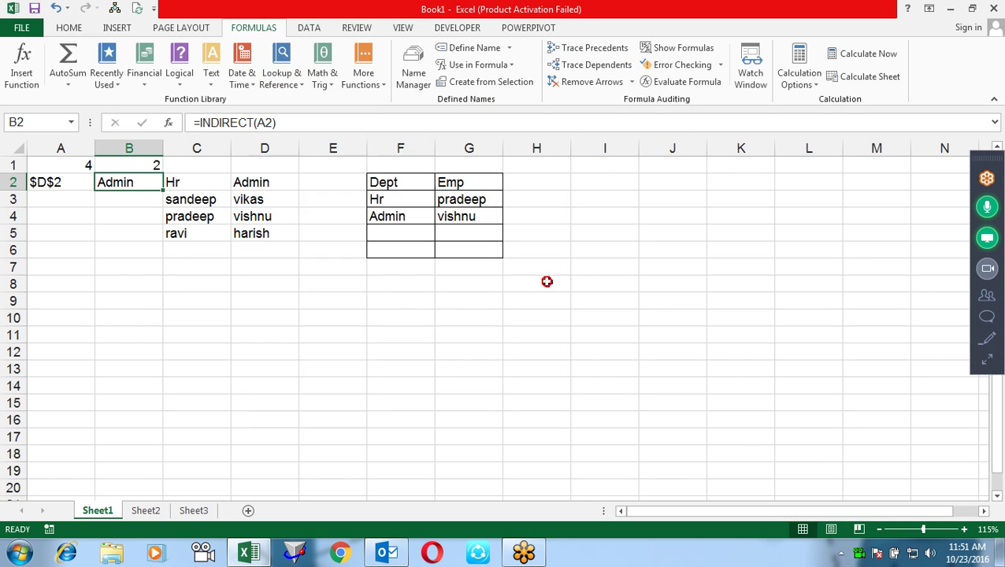
click(561, 235)
text(=Are)
key(Tab)
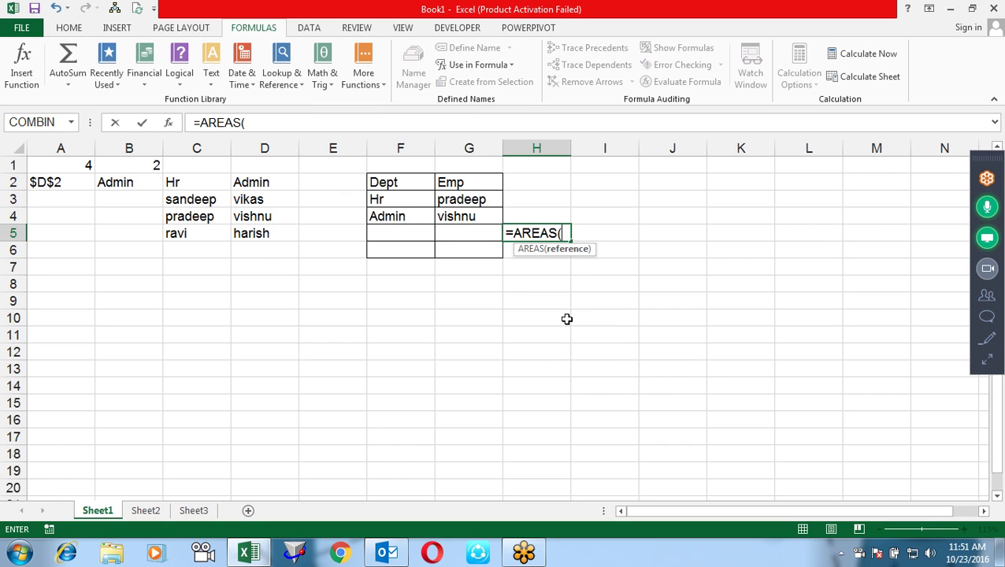
text())
text(()
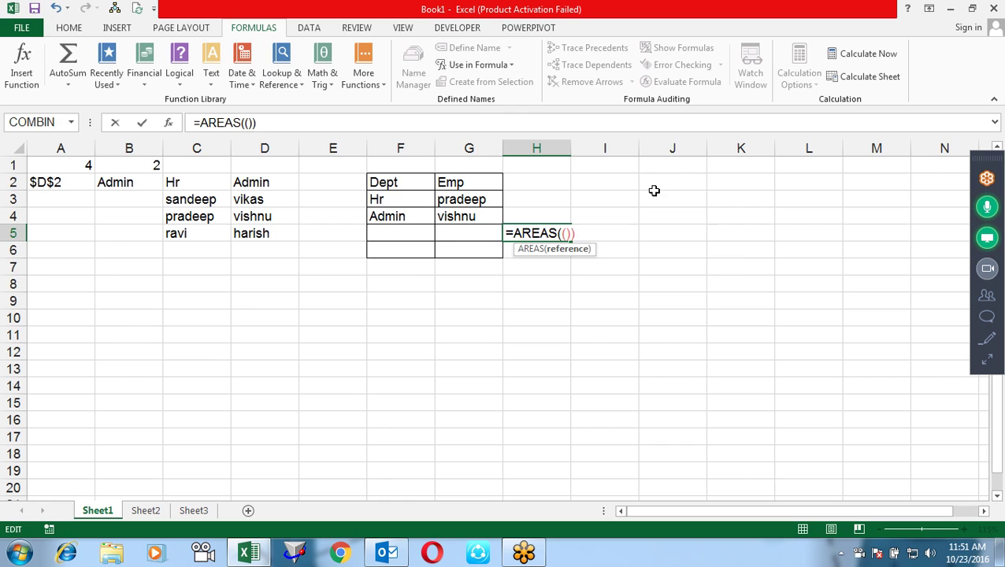
drag(653, 193, 667, 252)
text(,)
drag(762, 175, 788, 266)
text(,)
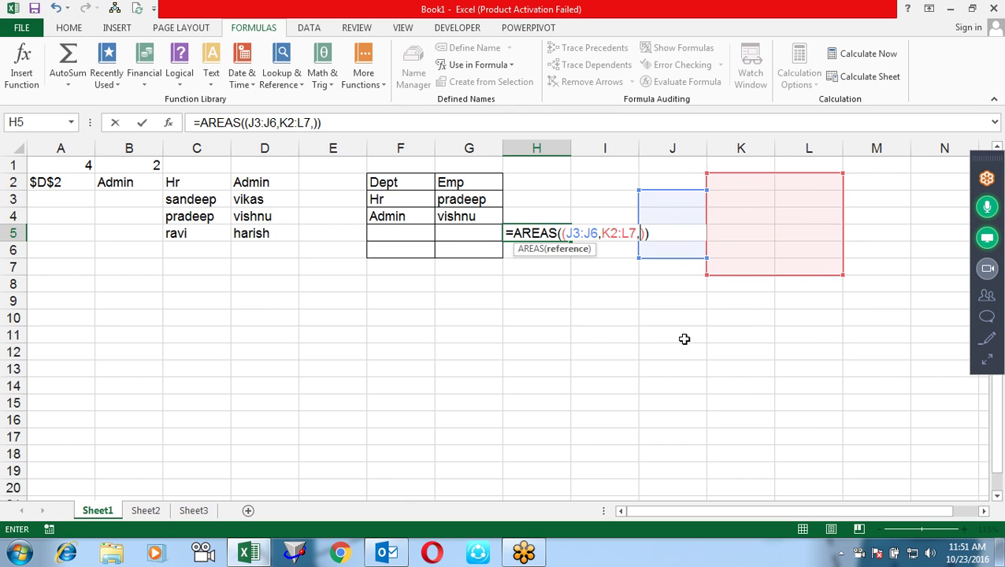
drag(672, 298, 693, 386)
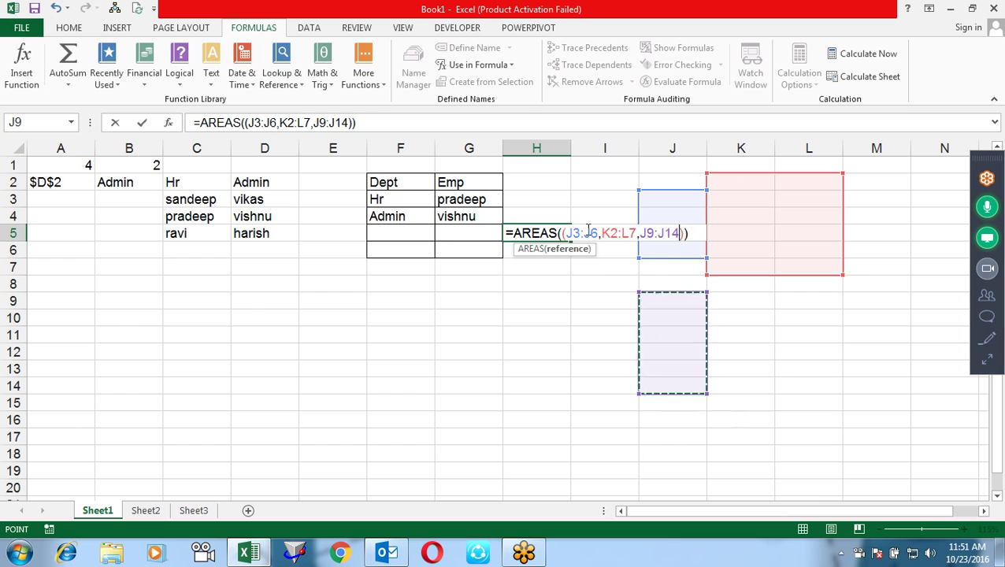
key(Return)
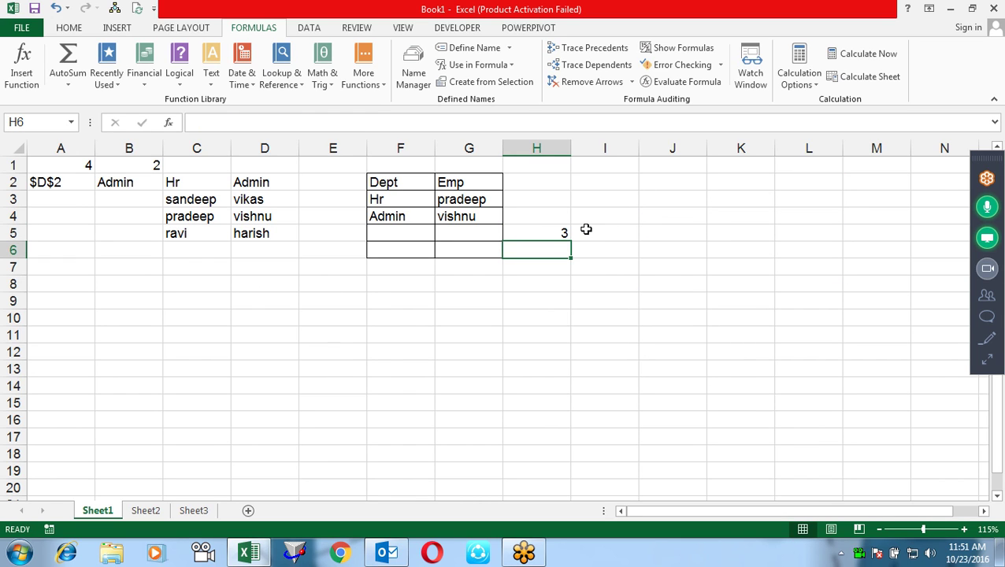
click(63, 282)
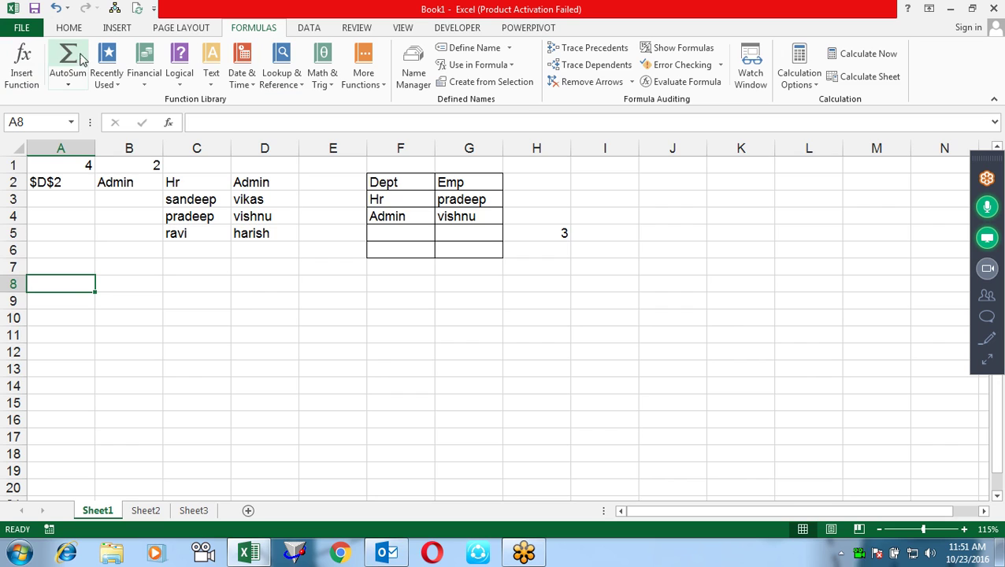
click(281, 82)
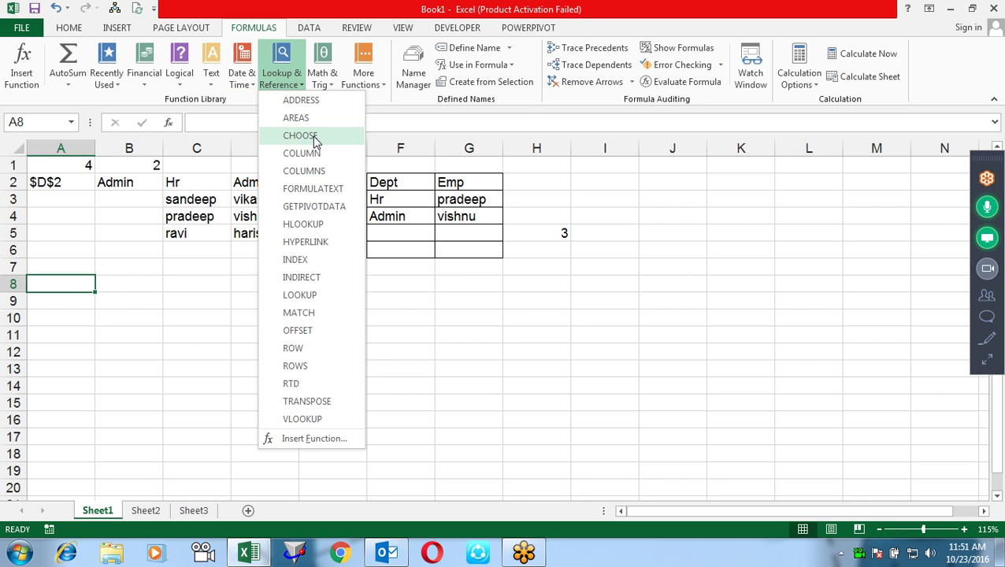
click(148, 280)
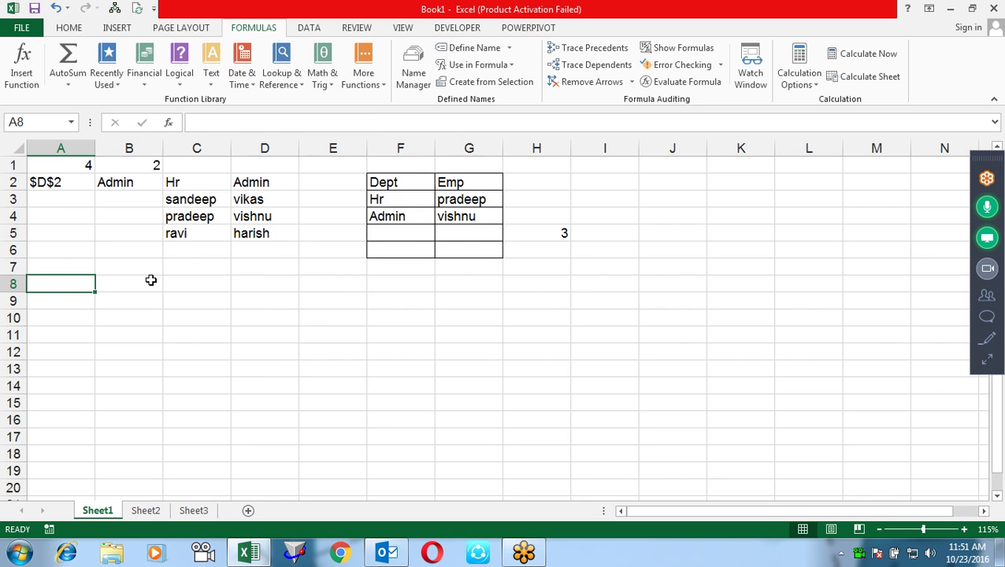
click(143, 281)
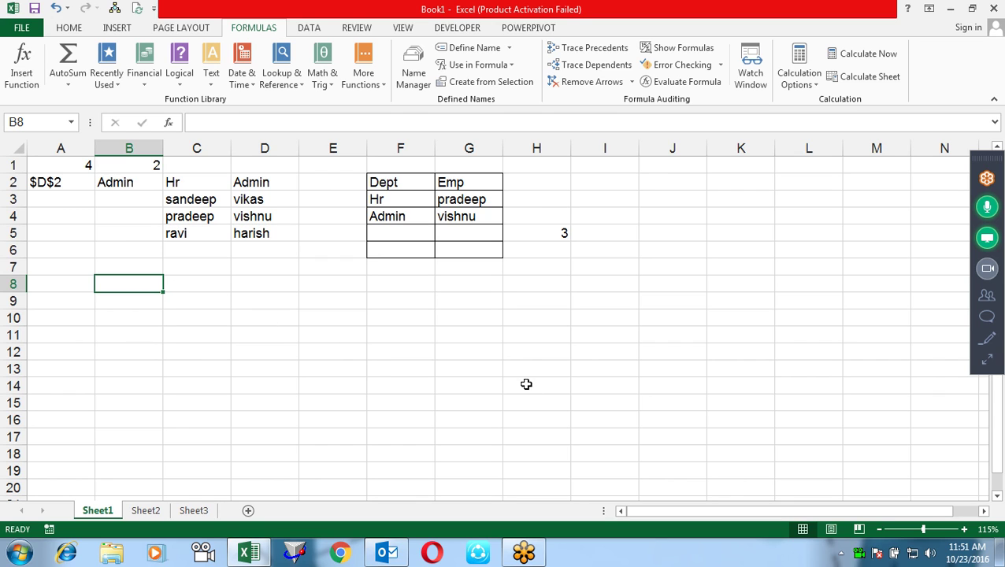
text(=cho)
key(Tab)
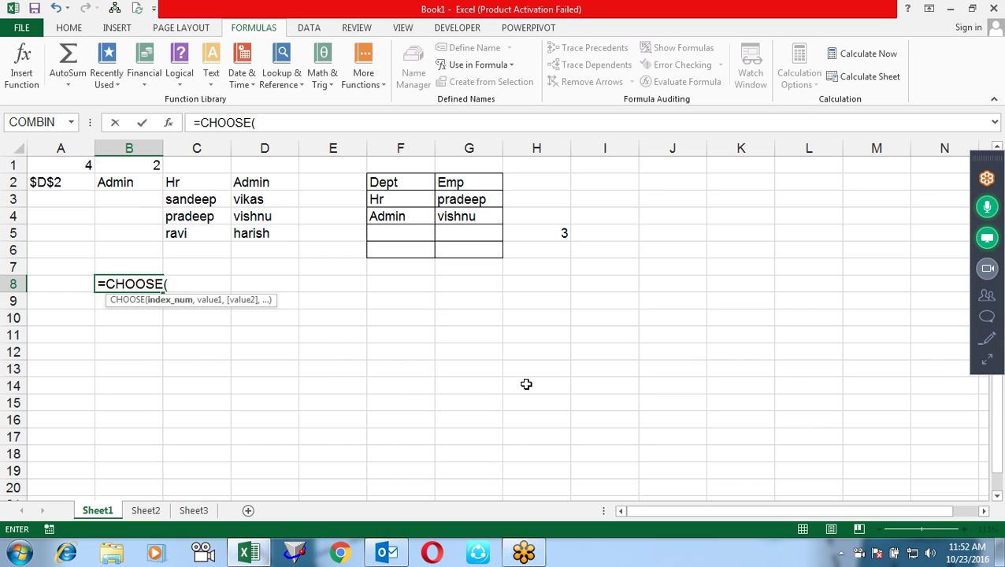
text(1,)
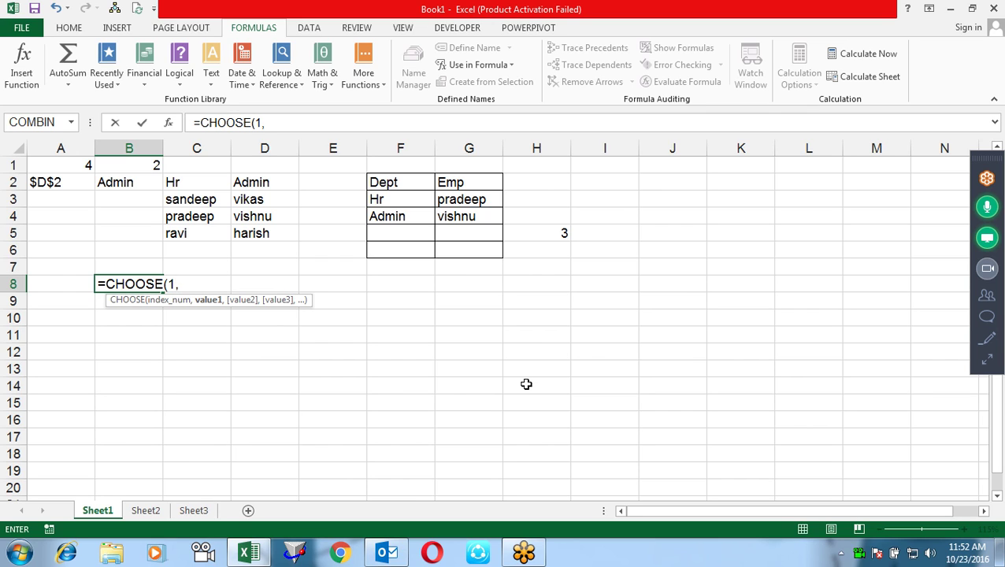
text(1,2,3,4,5,6,7,8,9)
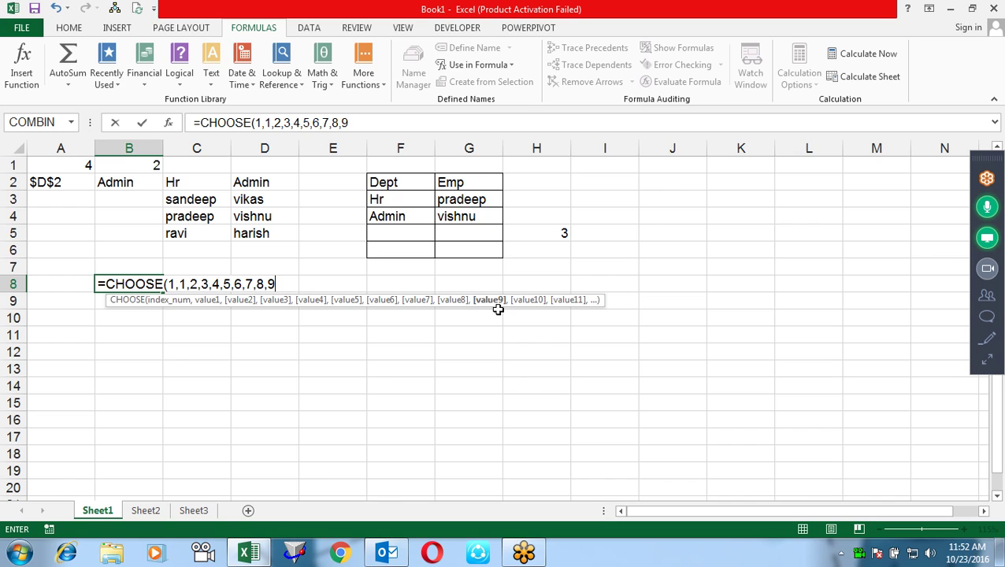
click(489, 303)
click(292, 284)
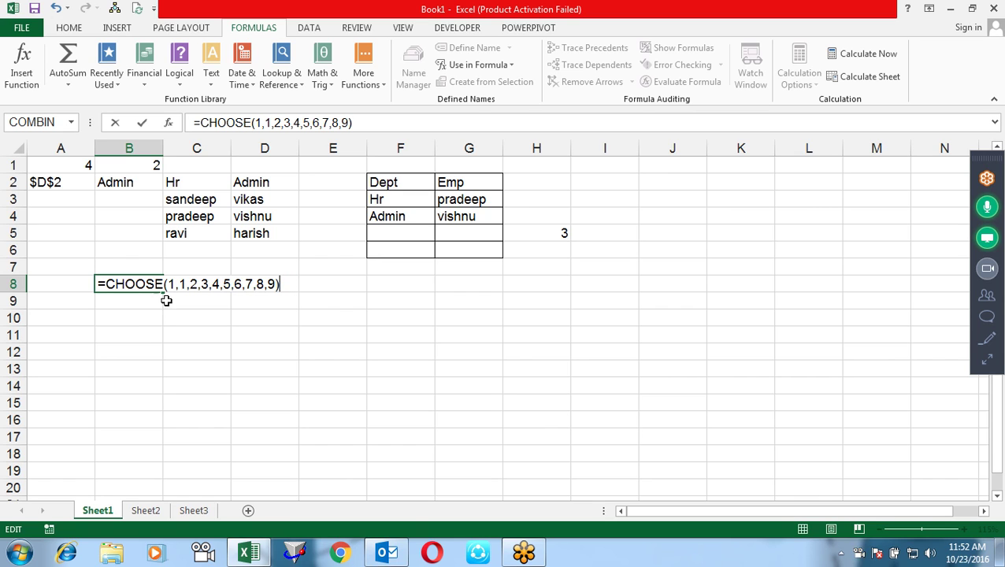
key(Return)
key(Up)
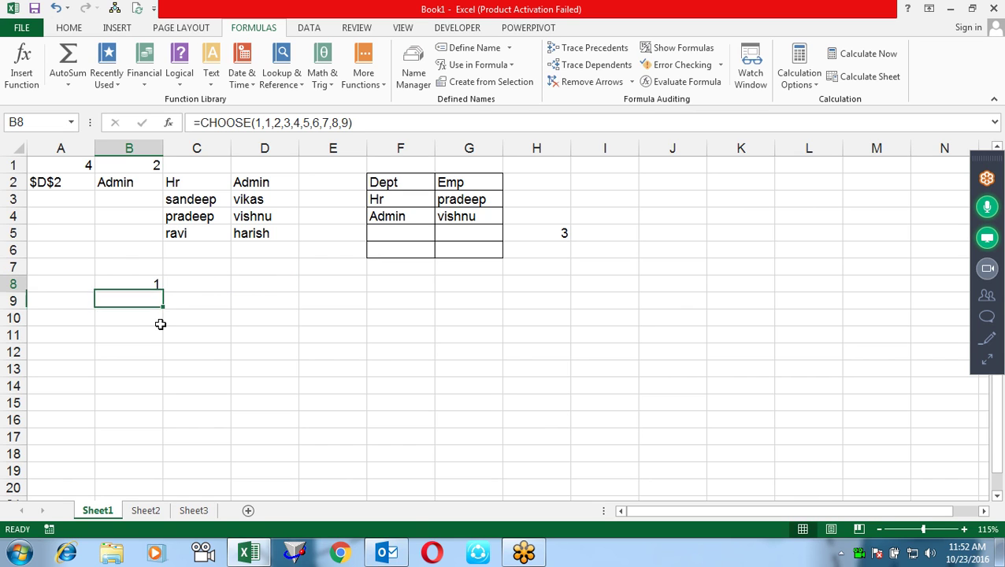
key(F2)
key(Left)
key(Left)
key(Left)
key(Left)
key(Left)
key(Left)
key(Left)
key(Left)
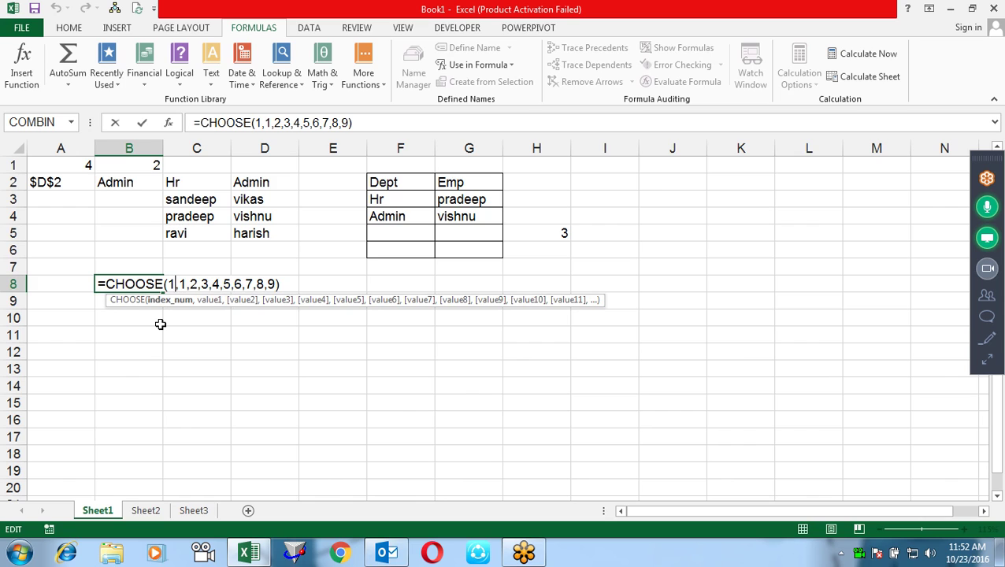
key(BackSpace)
text(2)
key(Return)
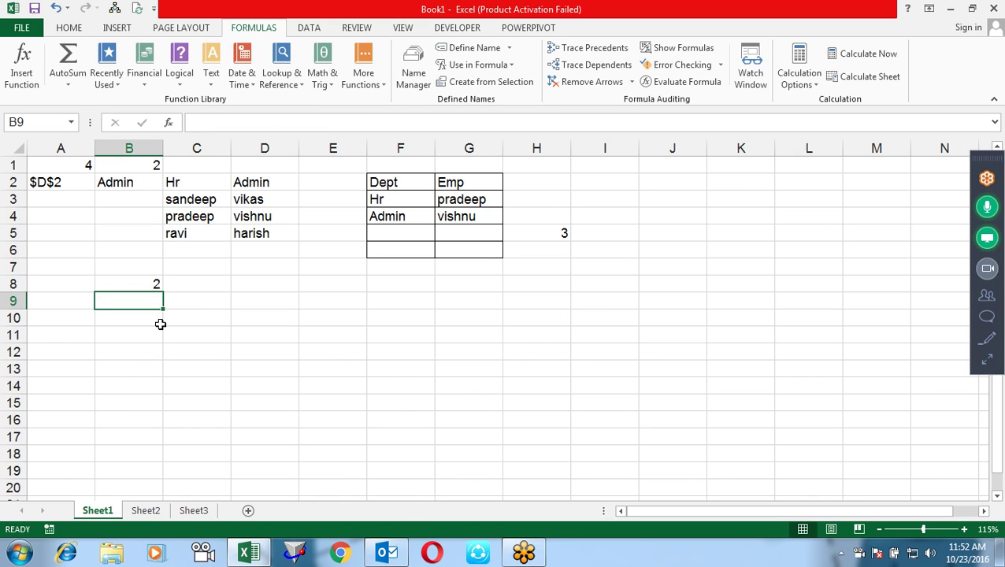
key(Up)
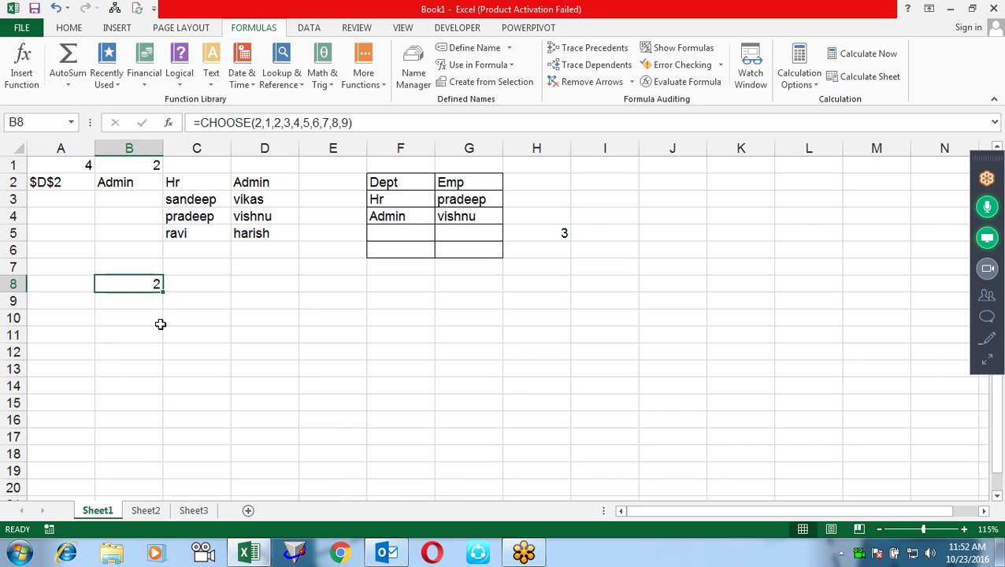
key(Delete)
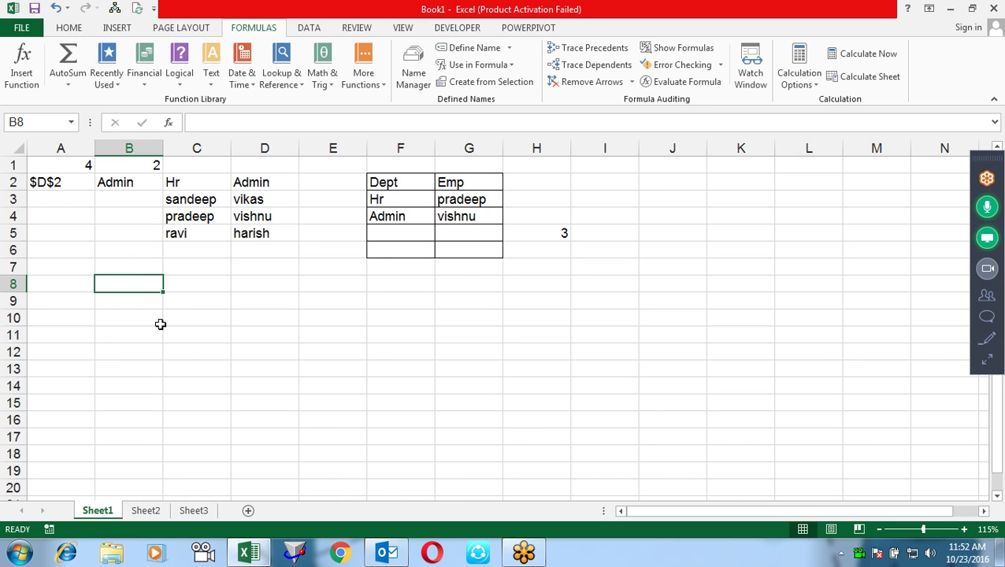
key(Right)
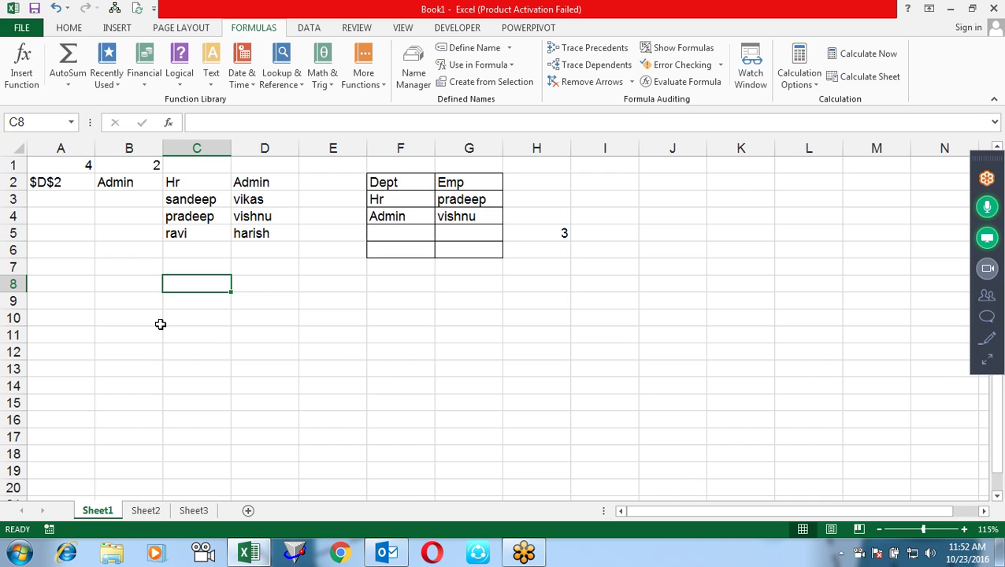
- Fill B8:B19 with the number series 1 to 12
key(Left)
text(1)
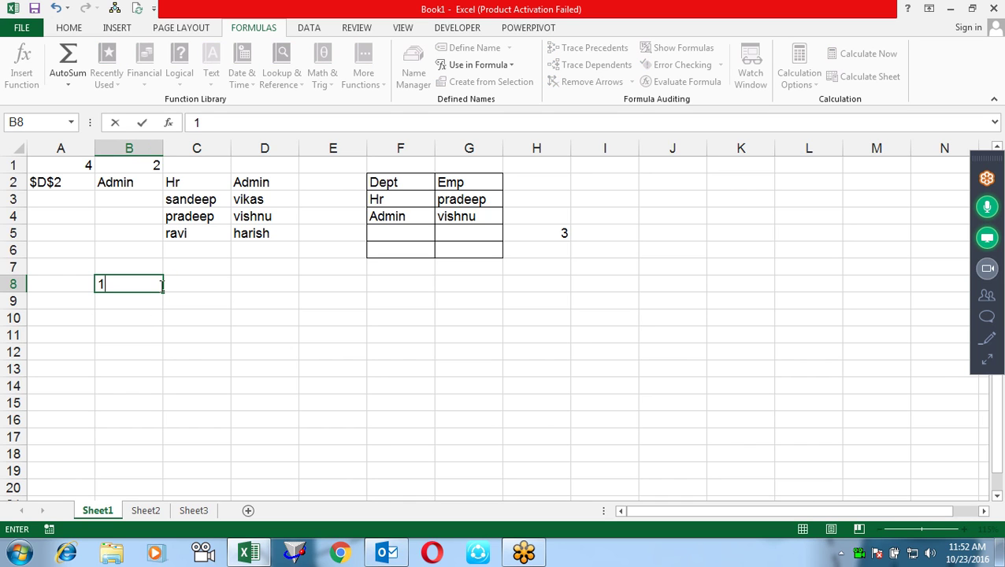
drag(163, 293, 160, 437)
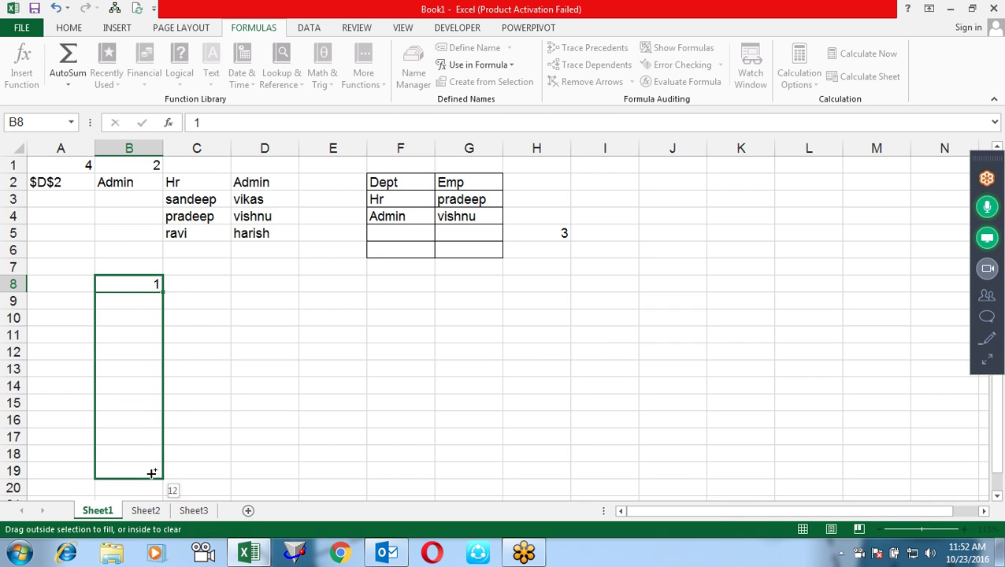
drag(160, 438, 160, 472)
- Begin =CHOOSE(B8, in C8, then cancel it and select D8
click(180, 284)
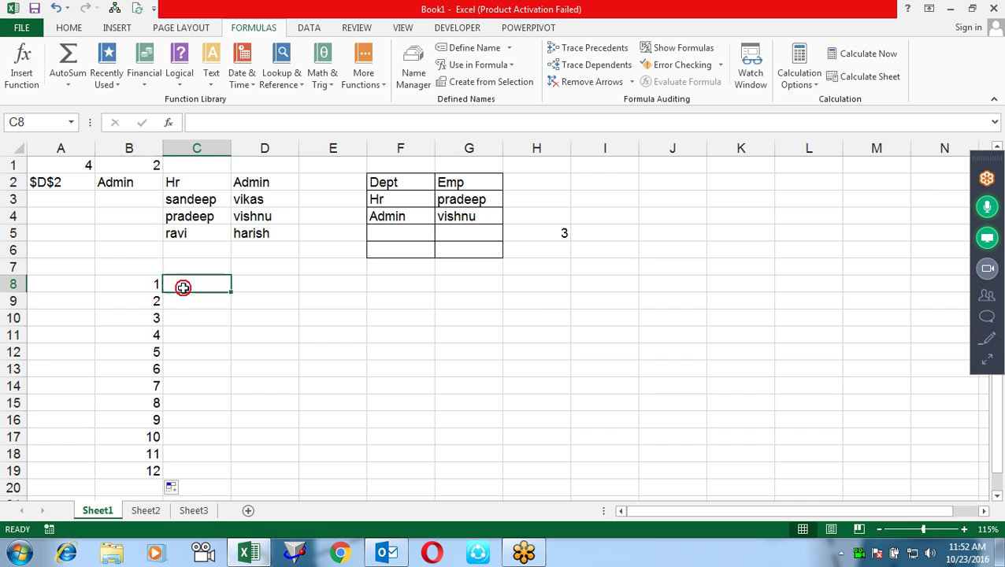
text(=)
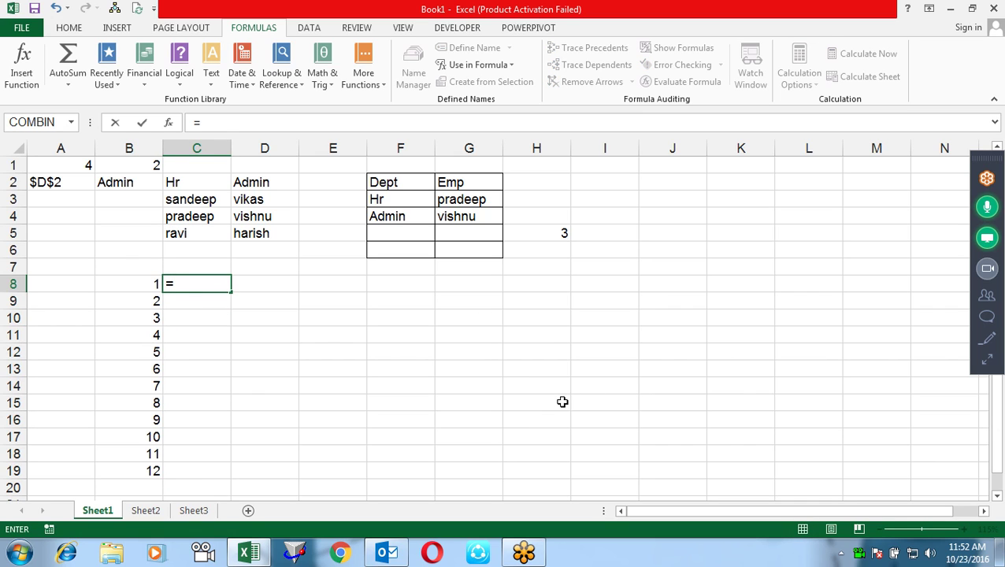
text(cho)
key(Tab)
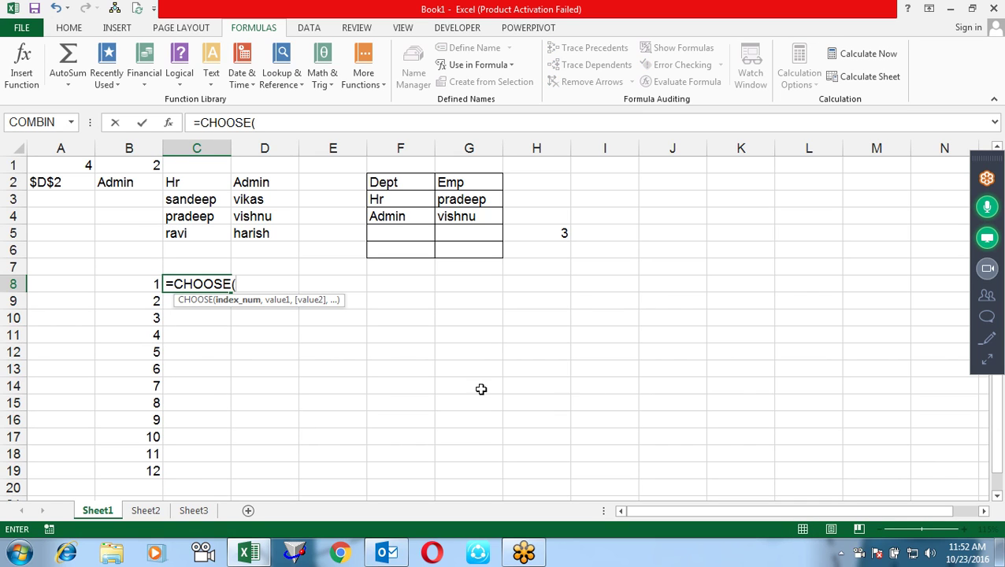
click(145, 278)
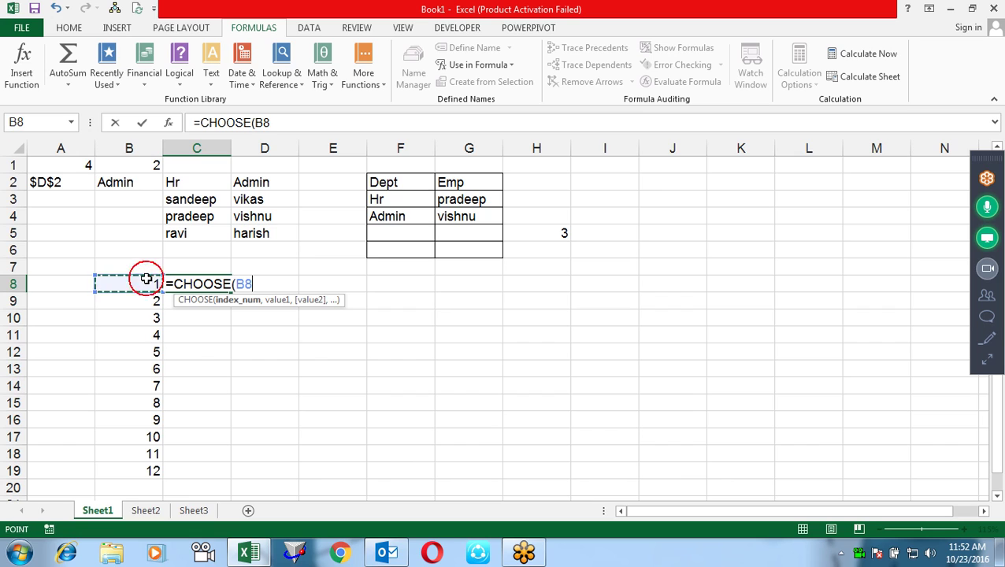
text(,)
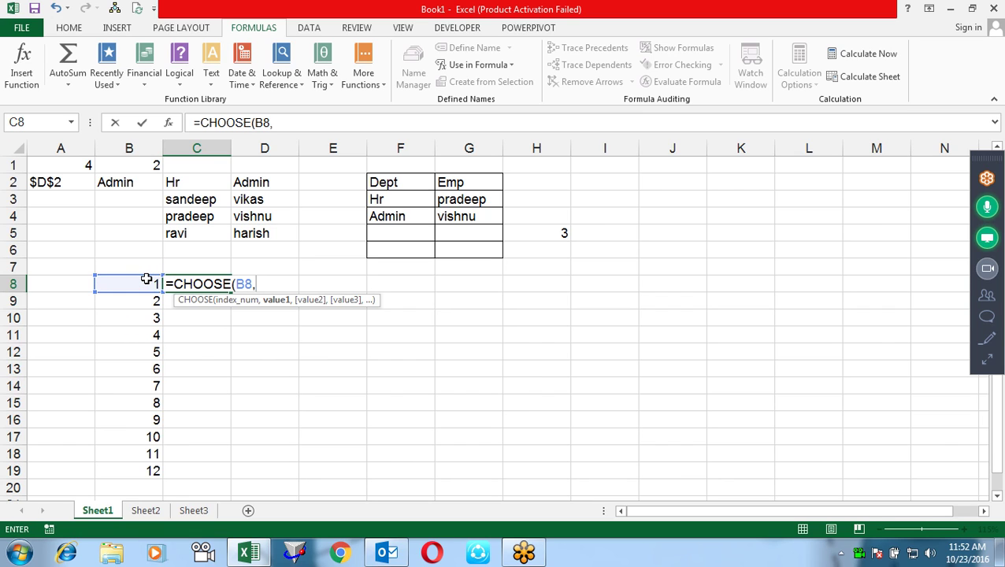
key(Escape)
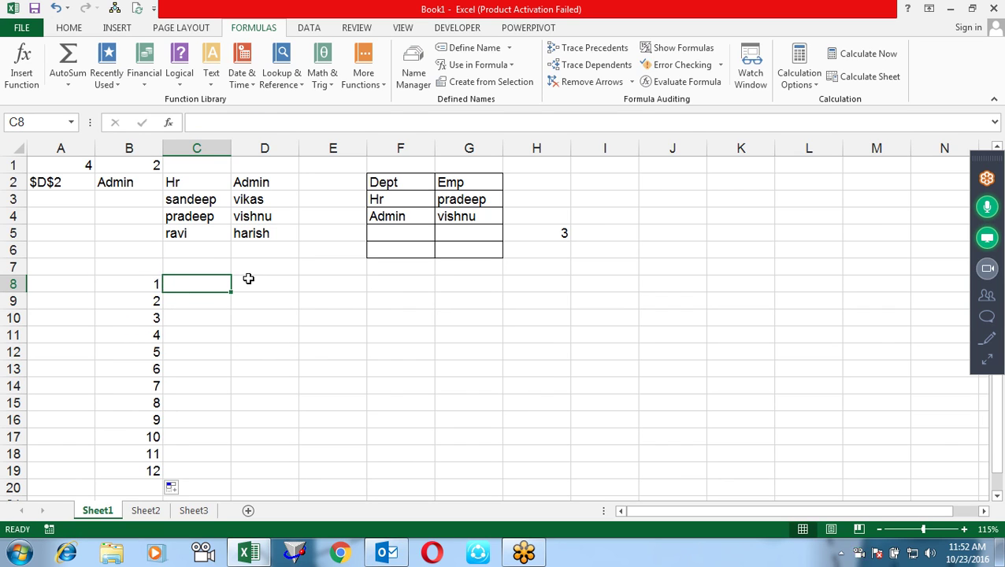
click(248, 280)
- Enter jan in D8 and fill the months down to dec in D19
text(jan)
key(Return)
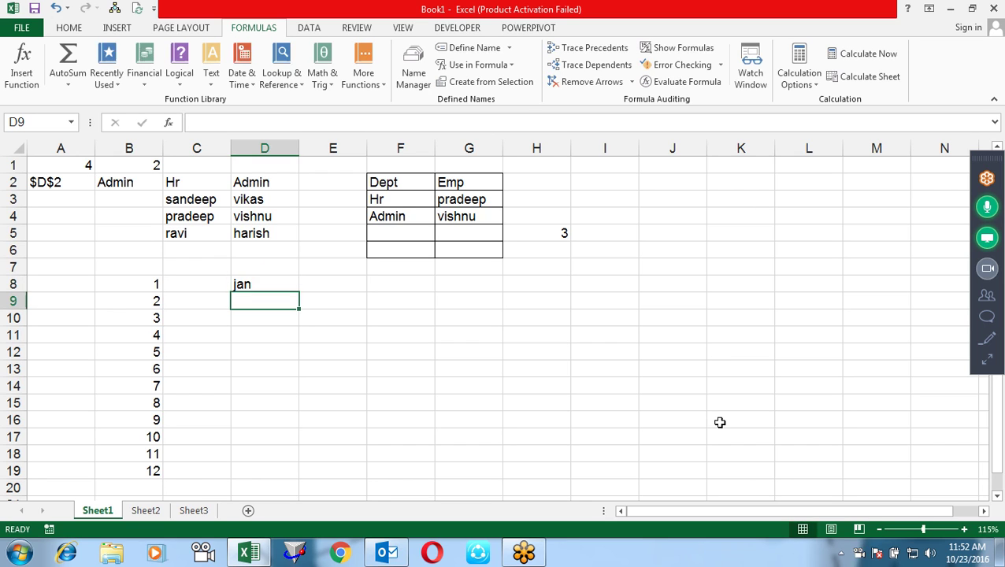
click(267, 280)
drag(298, 293, 305, 484)
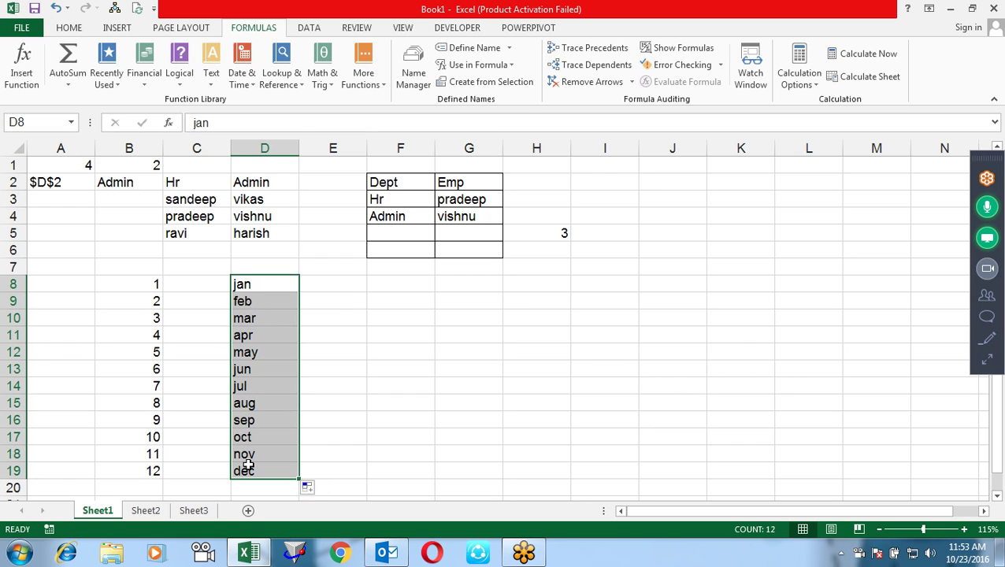
- Select D8:D19 and widen column D substantially
click(262, 283)
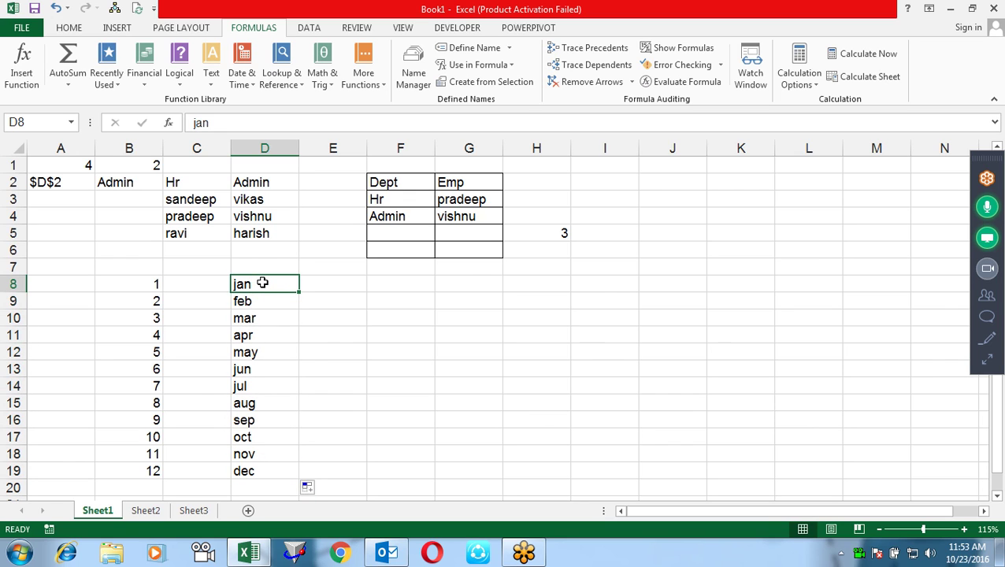
drag(263, 282, 260, 467)
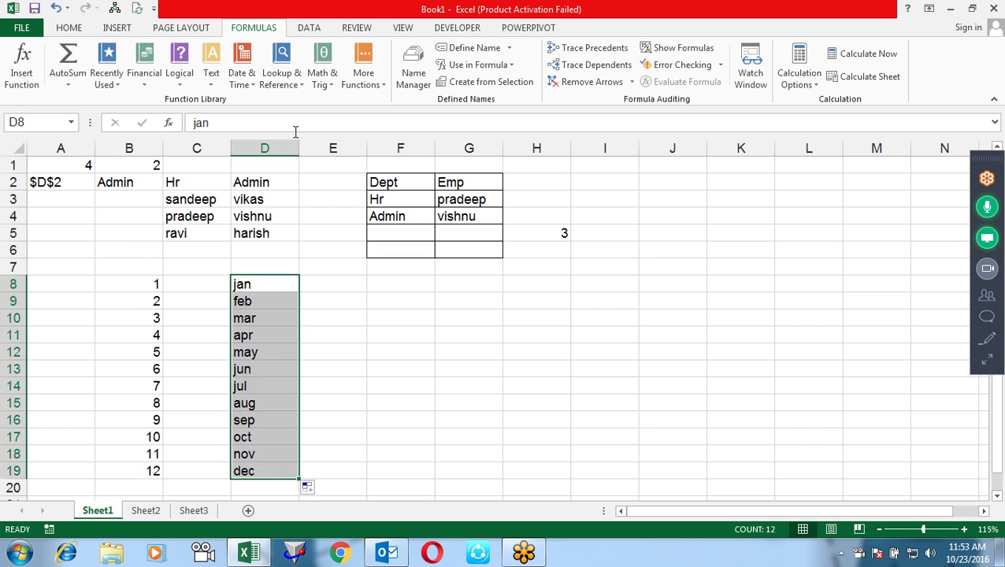
mouse_move(300, 140)
mouse_down()
mouse_move(753, 165)
mouse_move(732, 166)
mouse_up()
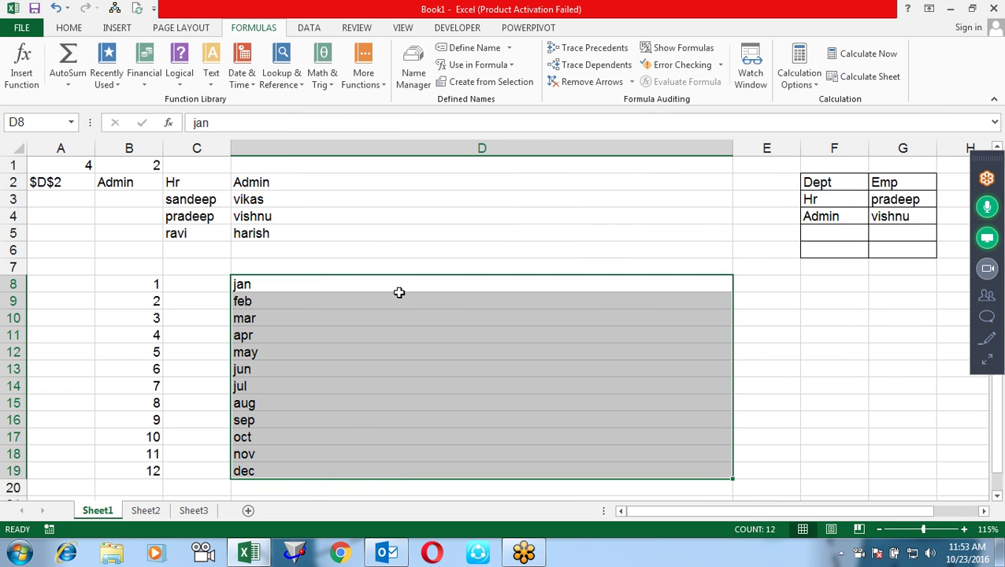
- Use Home > Fill > Justify to merge the months into one line in D8
click(69, 29)
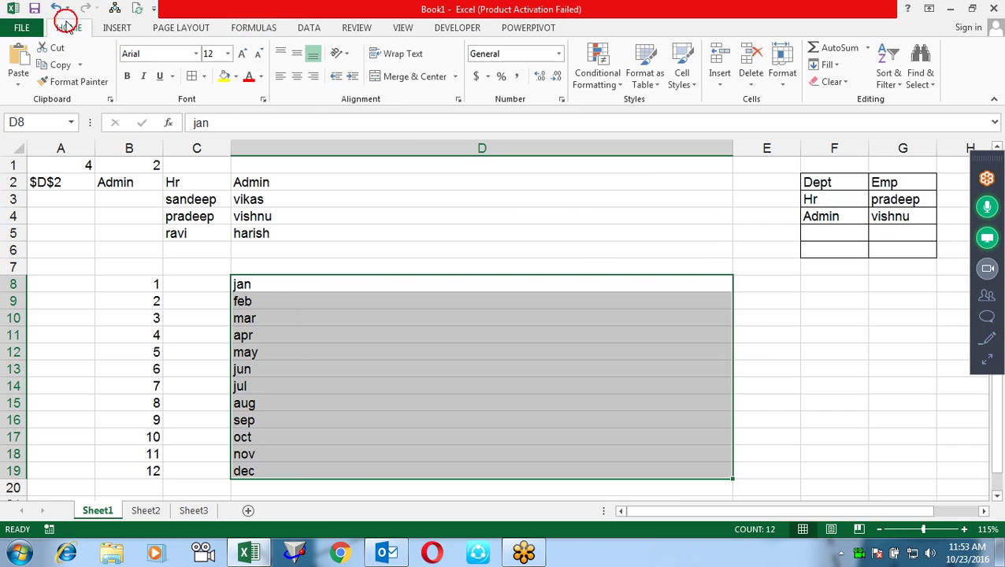
click(841, 65)
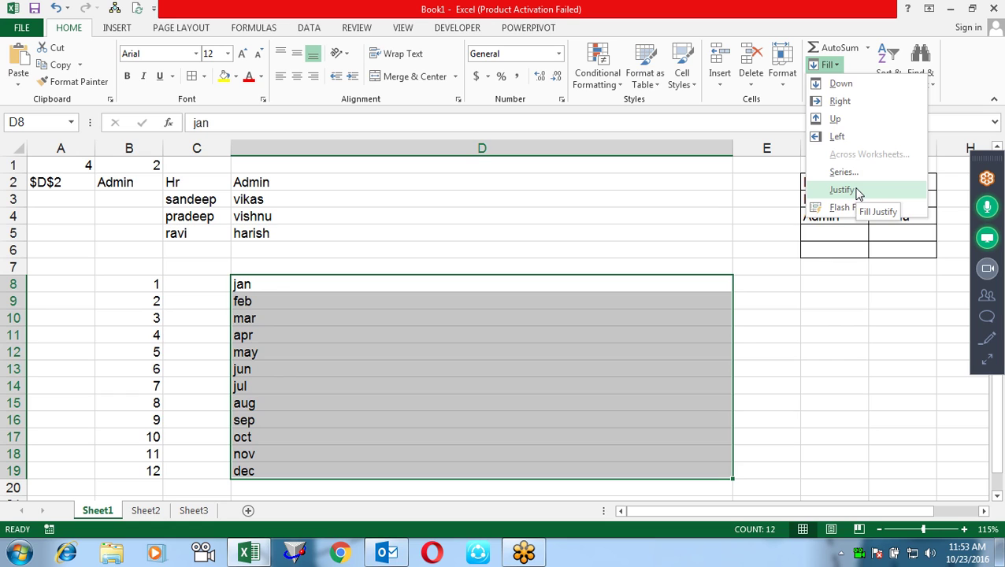
click(858, 194)
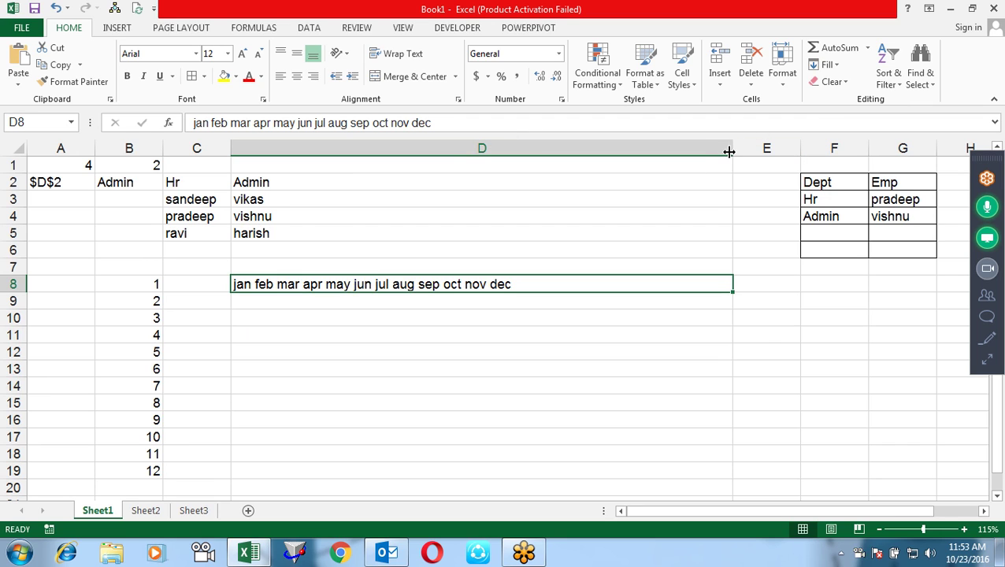
- Narrow column D and Justify again to split the months back down the column
drag(730, 152, 245, 193)
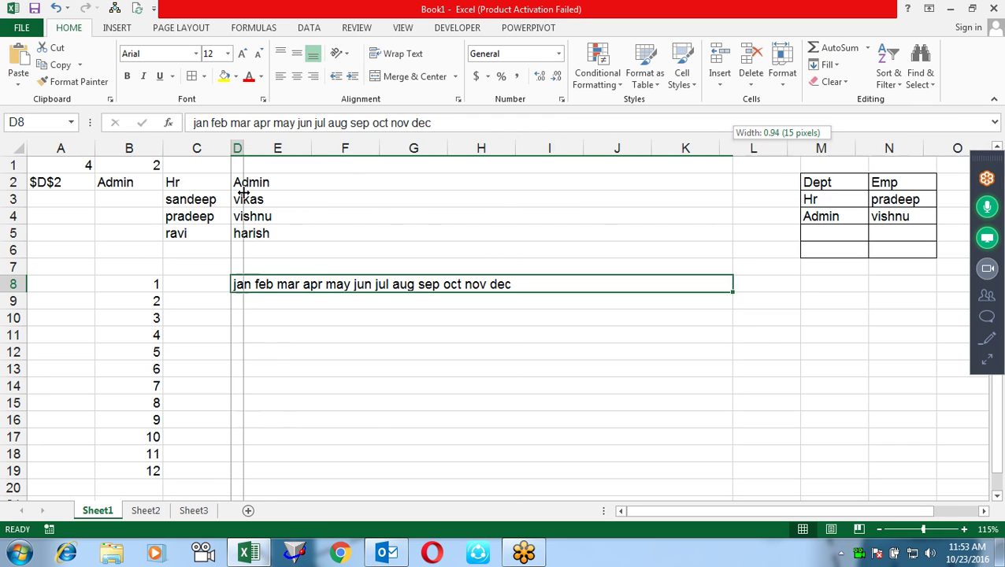
drag(245, 193, 254, 191)
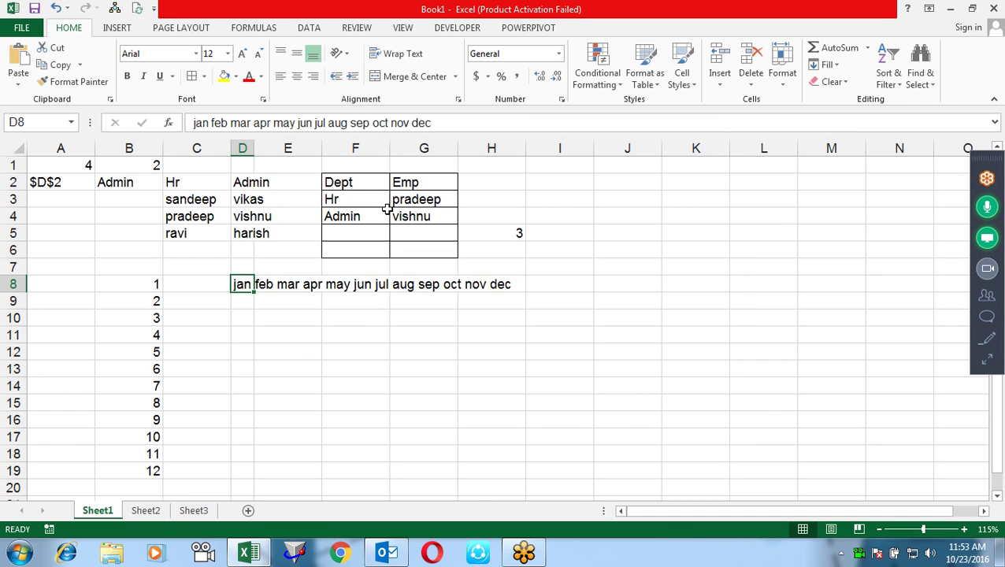
click(827, 64)
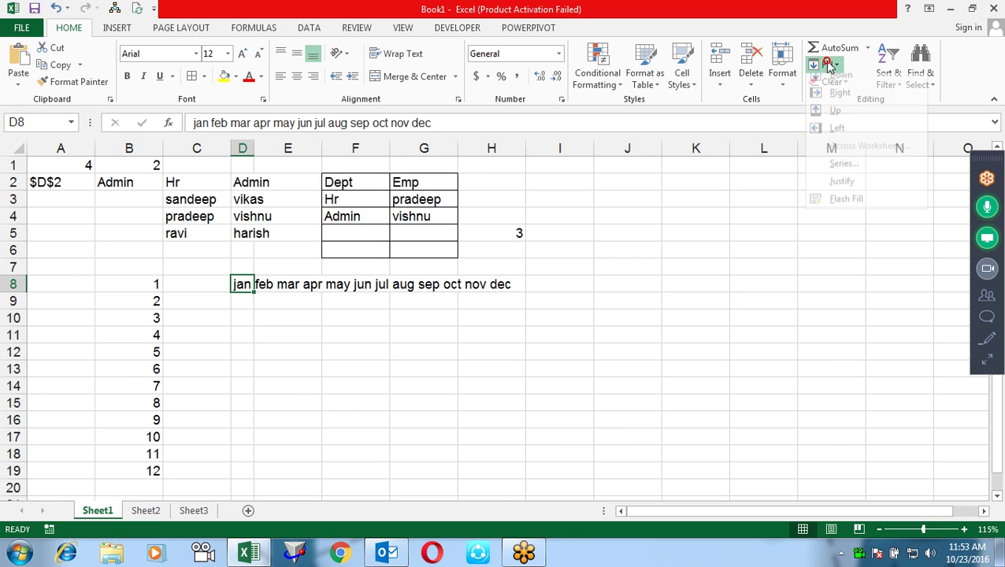
click(849, 188)
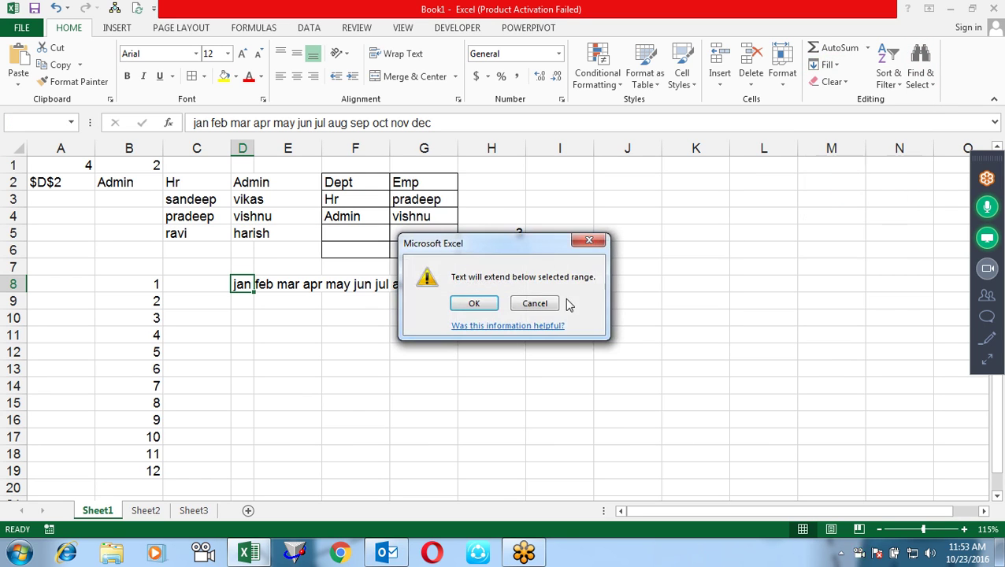
click(474, 304)
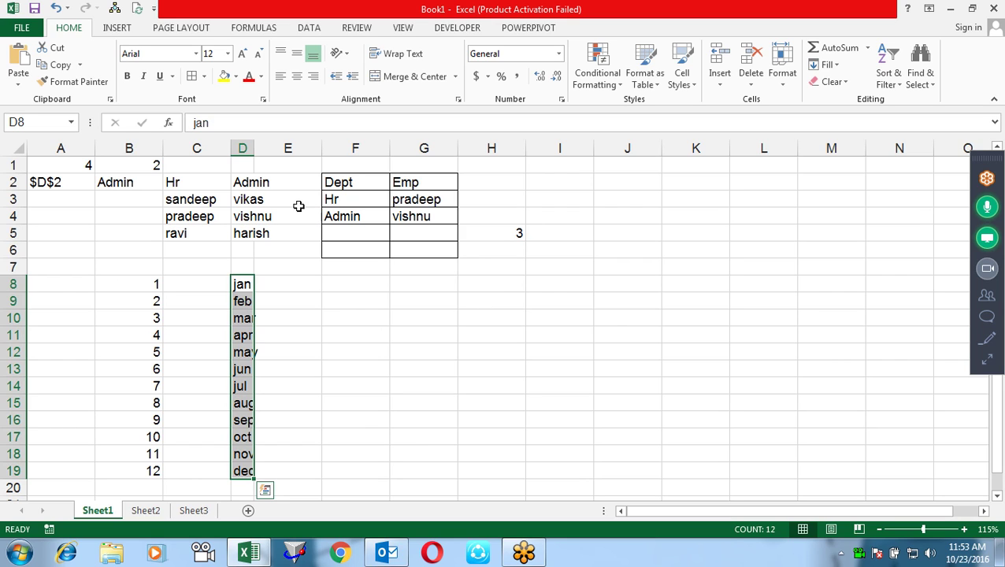
- Widen column D, rejoin the months in D8 with Justify, then narrow it to 8.44
drag(254, 148, 765, 189)
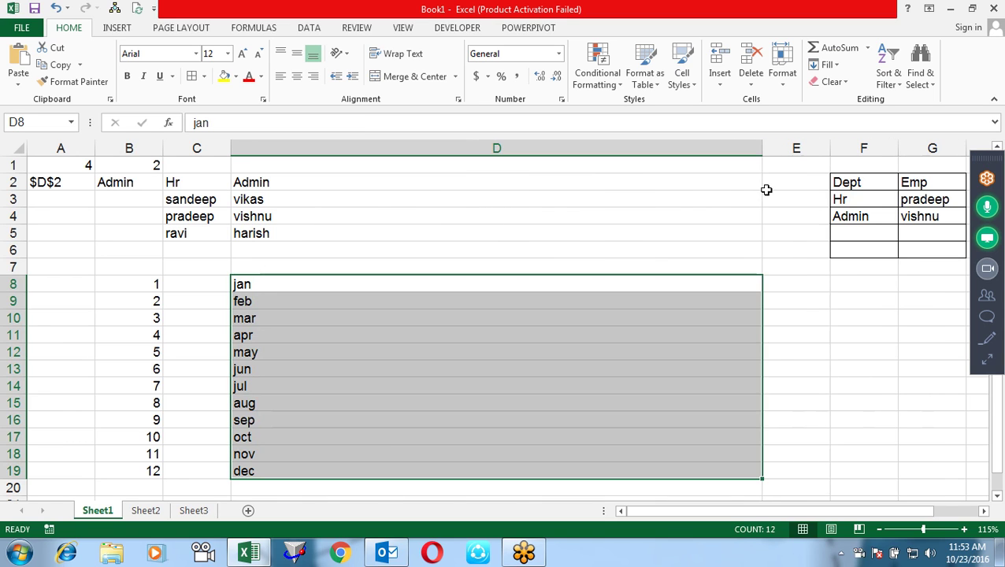
click(835, 65)
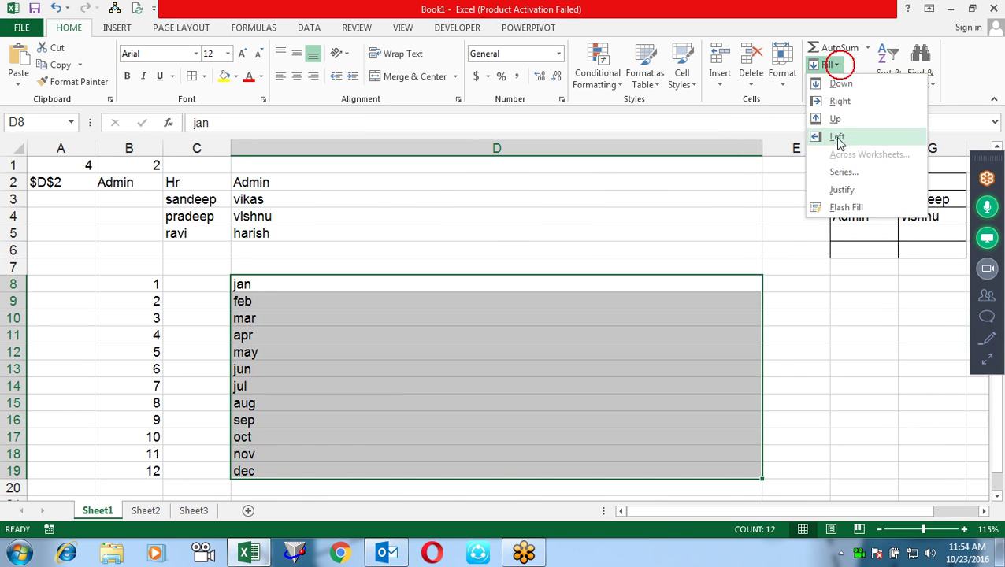
click(854, 188)
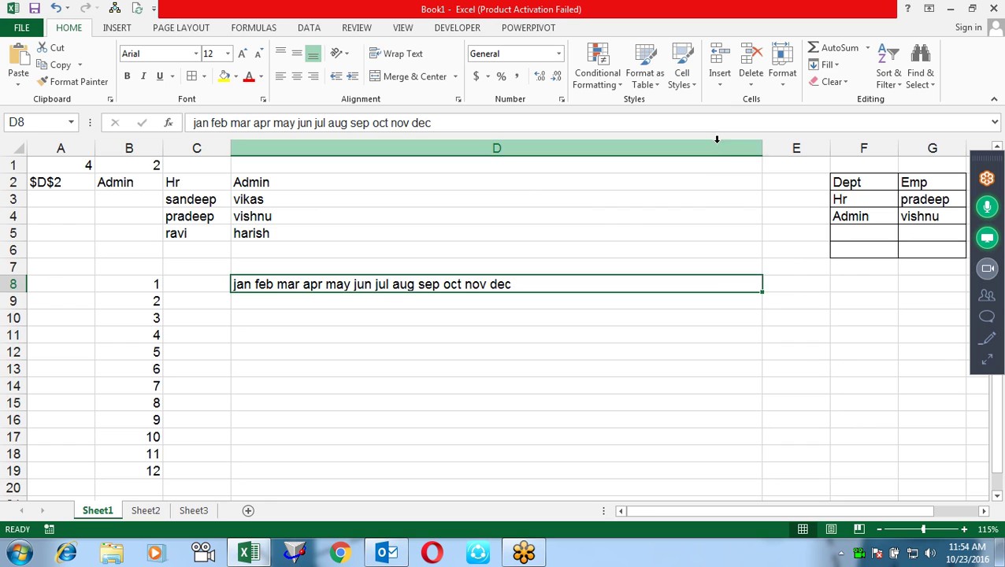
drag(760, 148, 302, 189)
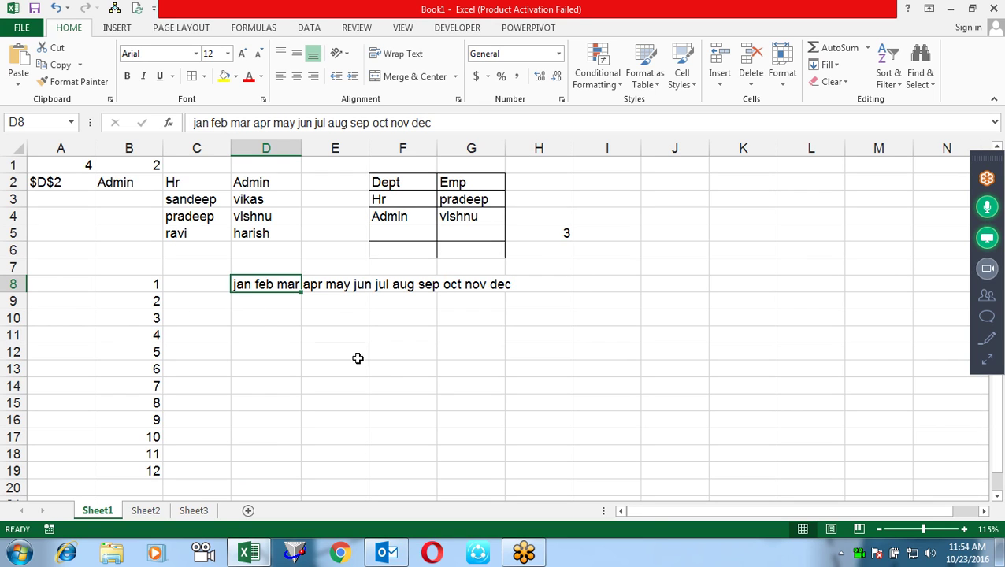
- Replace the spaces between D8's months with "," separators
key(ctrl+f)
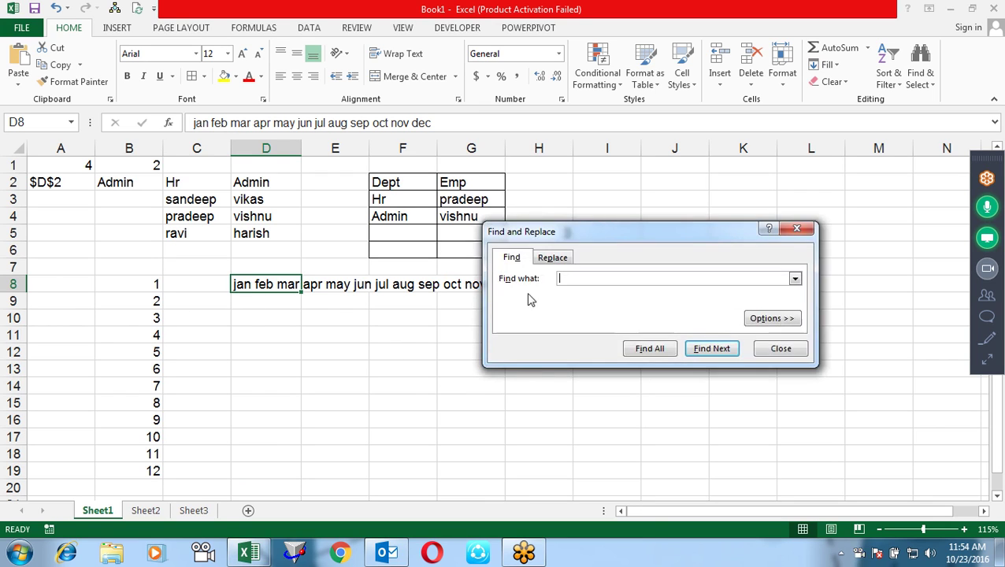
click(560, 258)
click(614, 296)
text(",")
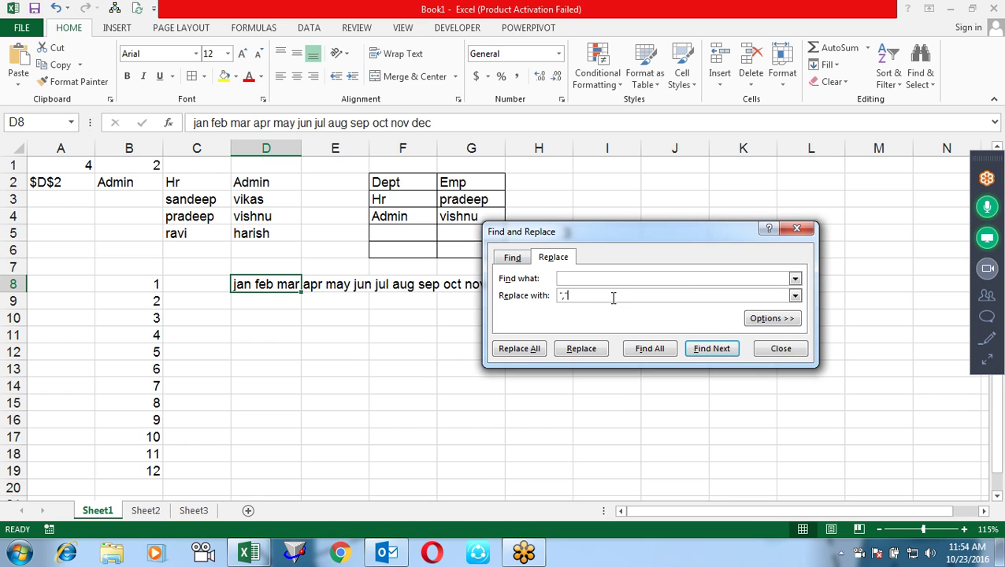
click(580, 349)
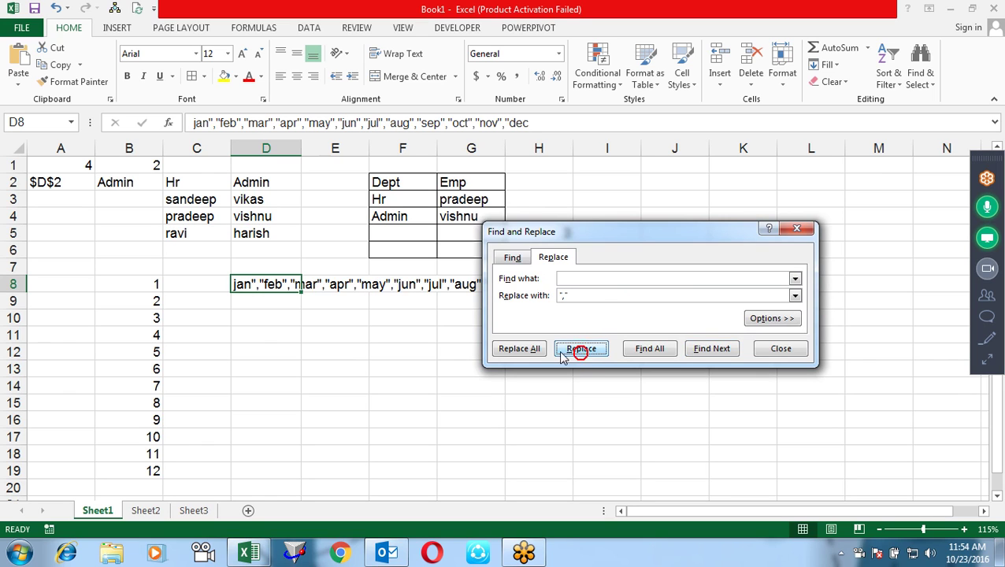
click(780, 349)
- Edit D8 to add quotation marks at both ends of the month list
key(F2)
text(")
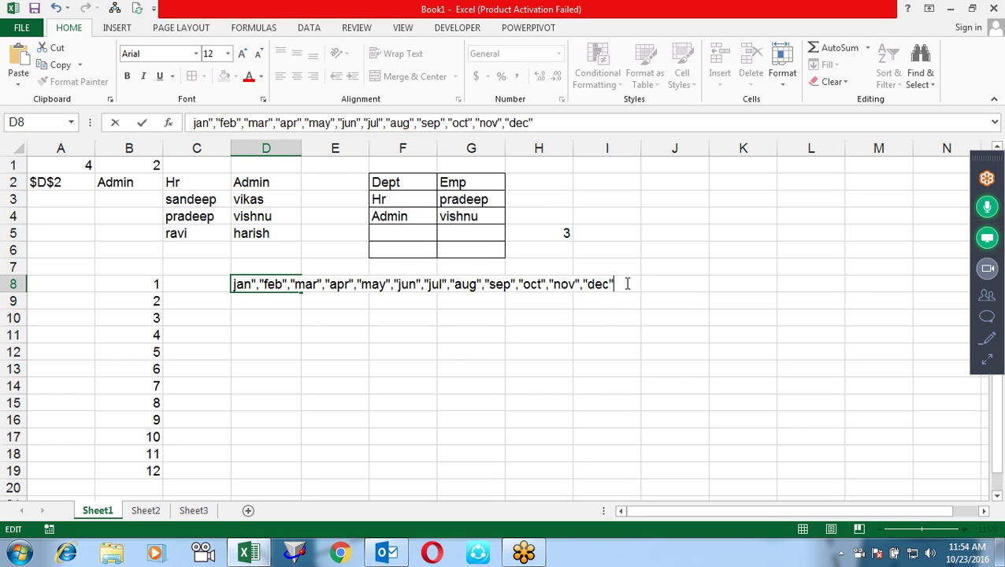
click(233, 285)
text(")
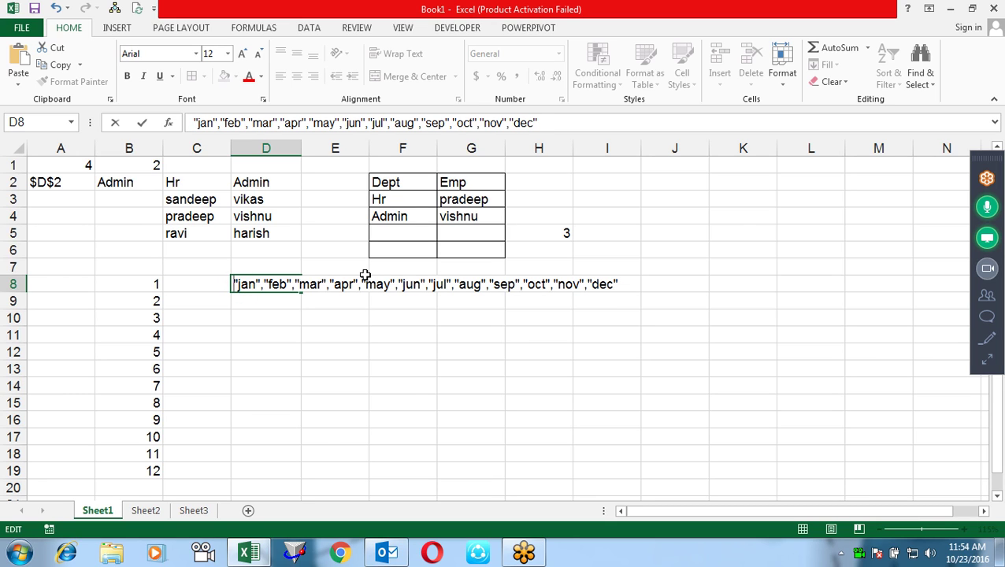
text(=cho)
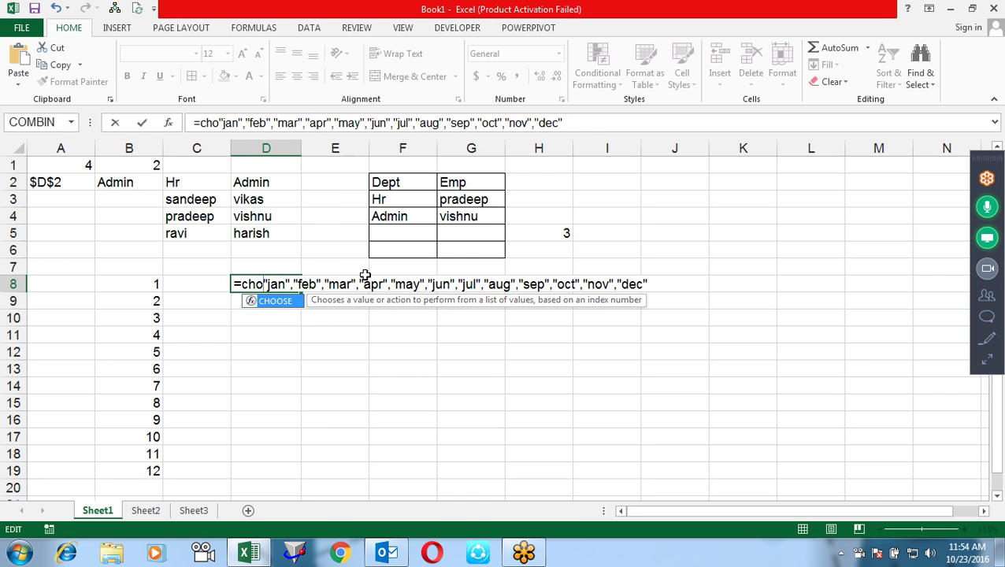
- Complete =CHOOSE(B8,"jan",…,"dec"), move it from D8 to C8, and fill down to C19
key(Tab)
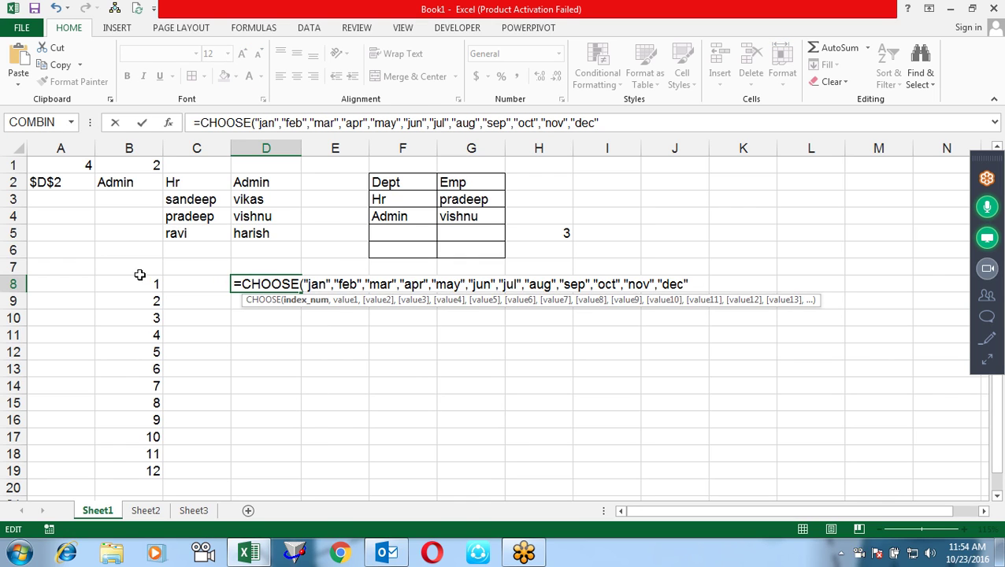
click(140, 279)
text(,)
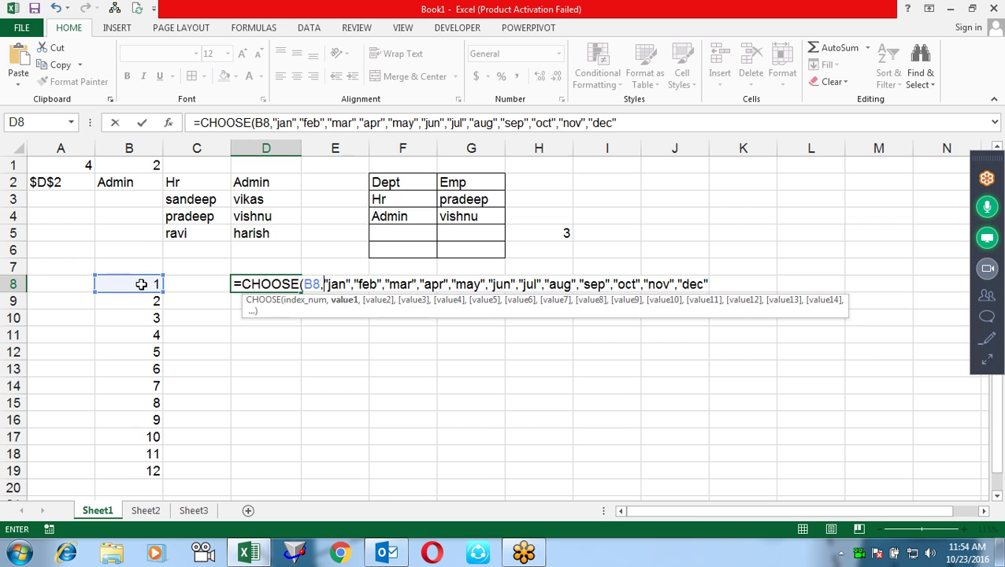
key(Return)
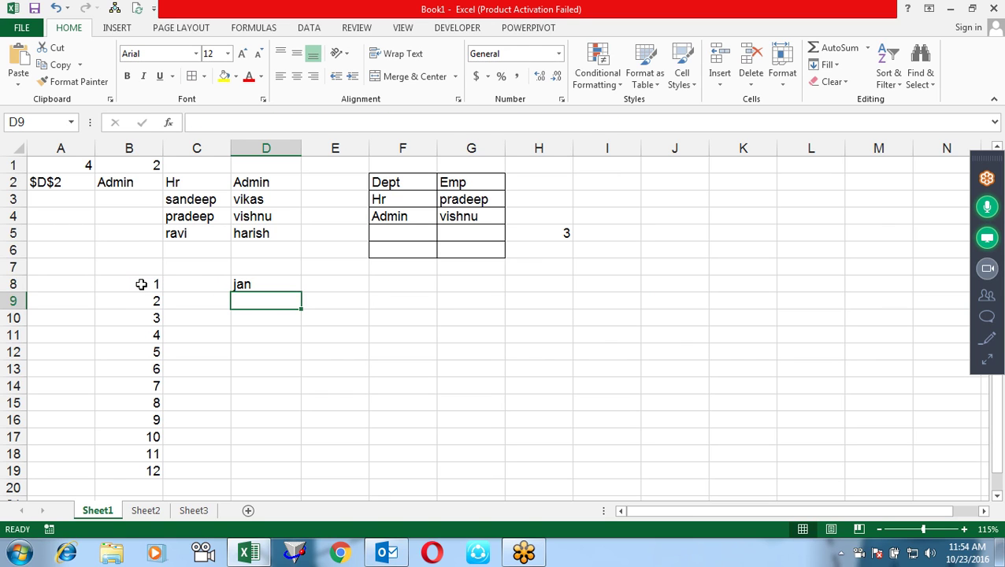
key(Up)
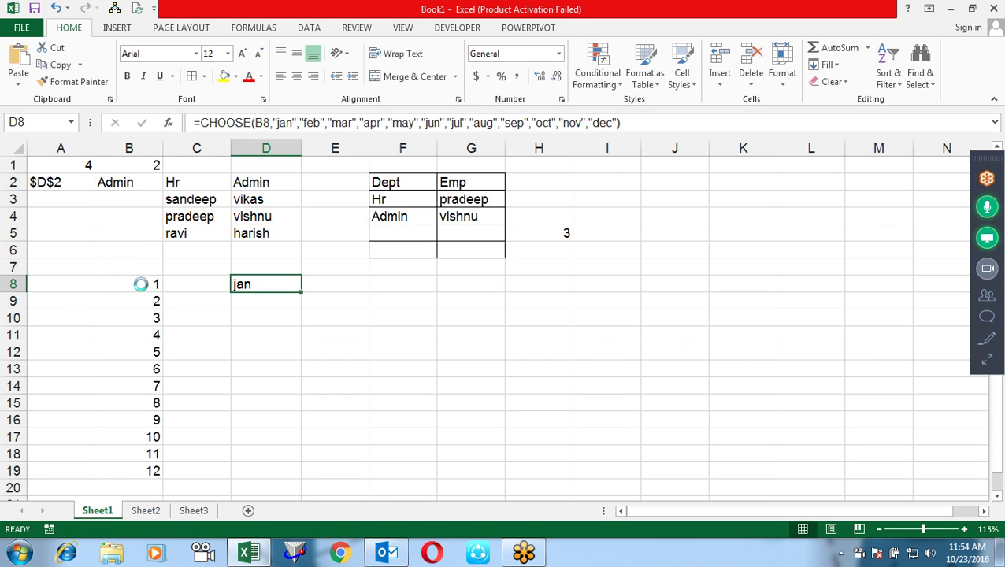
key(ctrl+x)
key(Left)
key(Return)
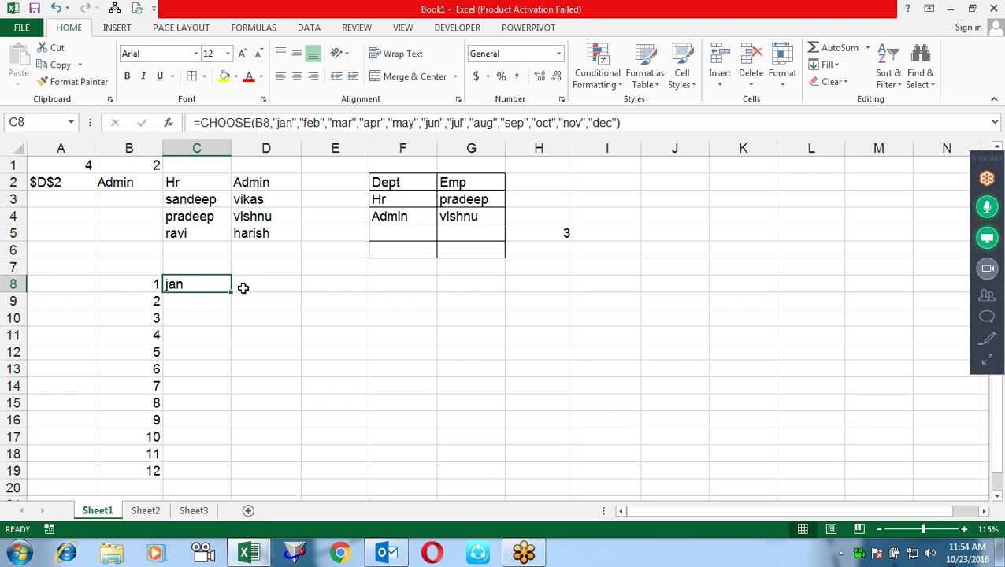
drag(230, 290, 230, 473)
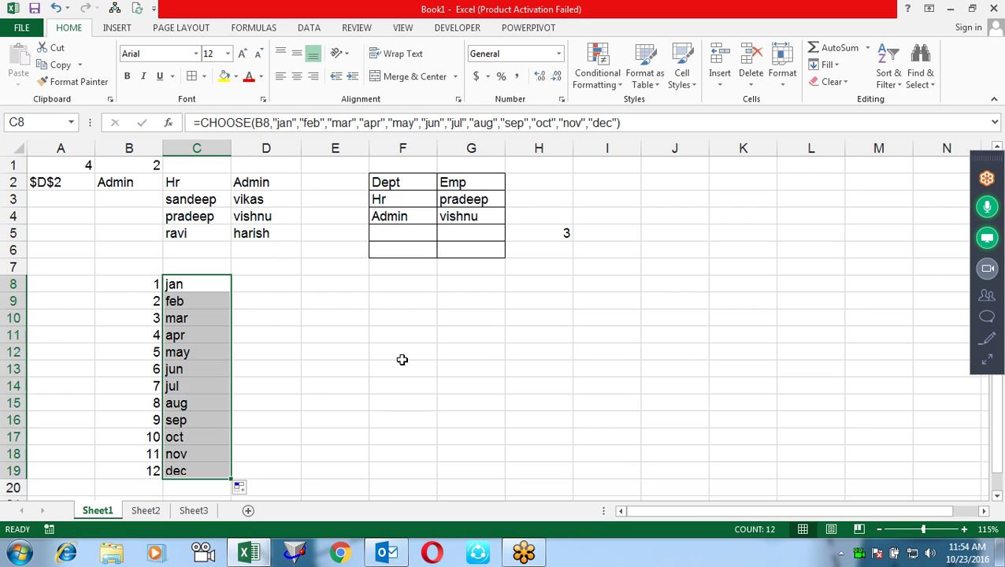
- Test the month formulas by changing B8 to 5, then restore it to 1
click(144, 284)
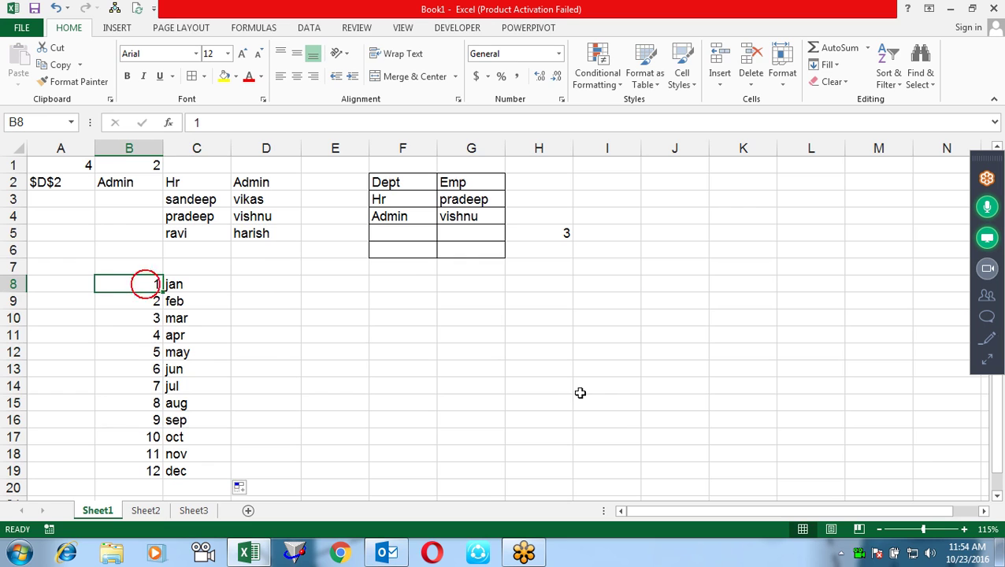
text(5)
key(Return)
key(Up)
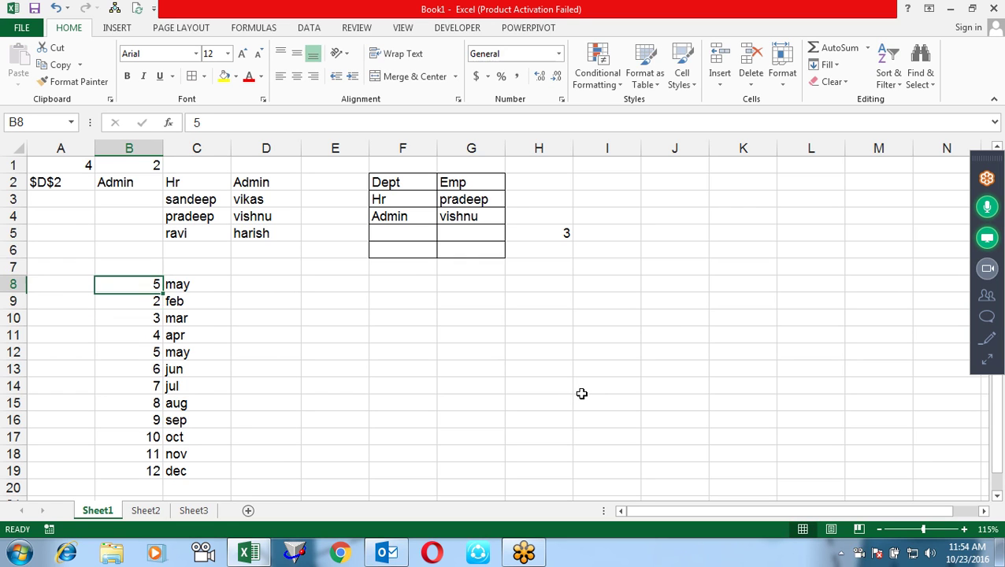
text(1)
key(Return)
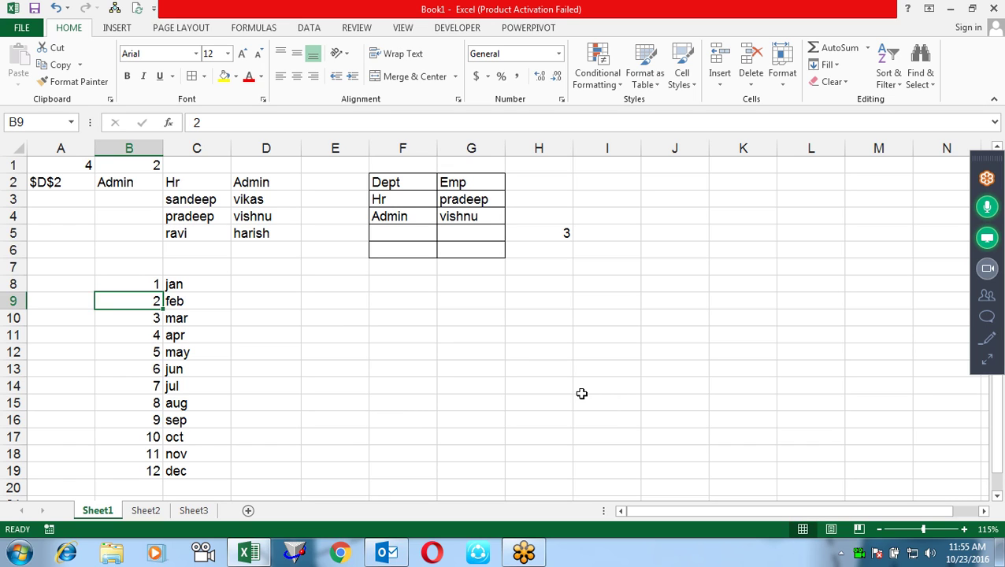
- Enter =RANDBETWEEN(10,90) into all of E8:E19 at once
click(384, 281)
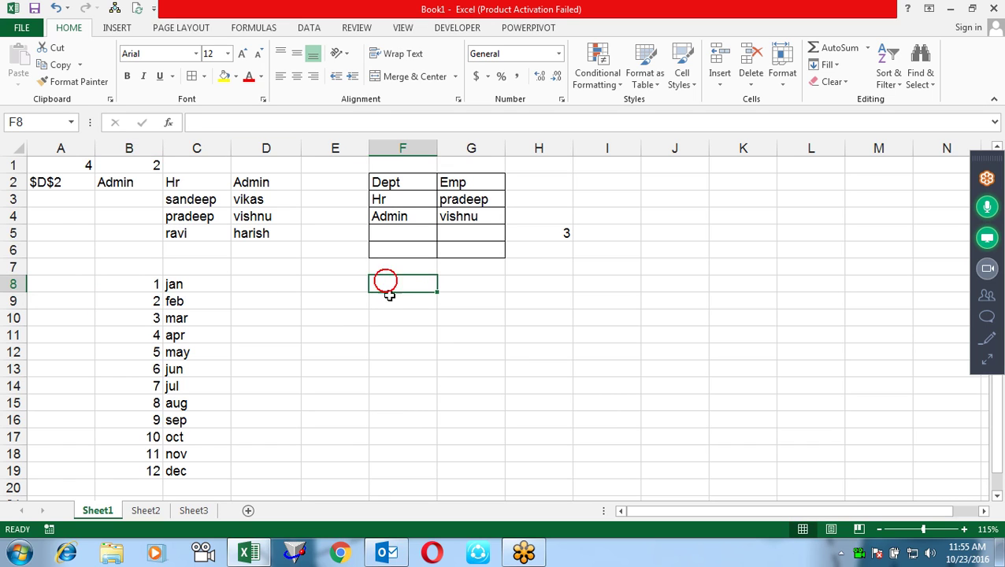
drag(339, 285, 336, 473)
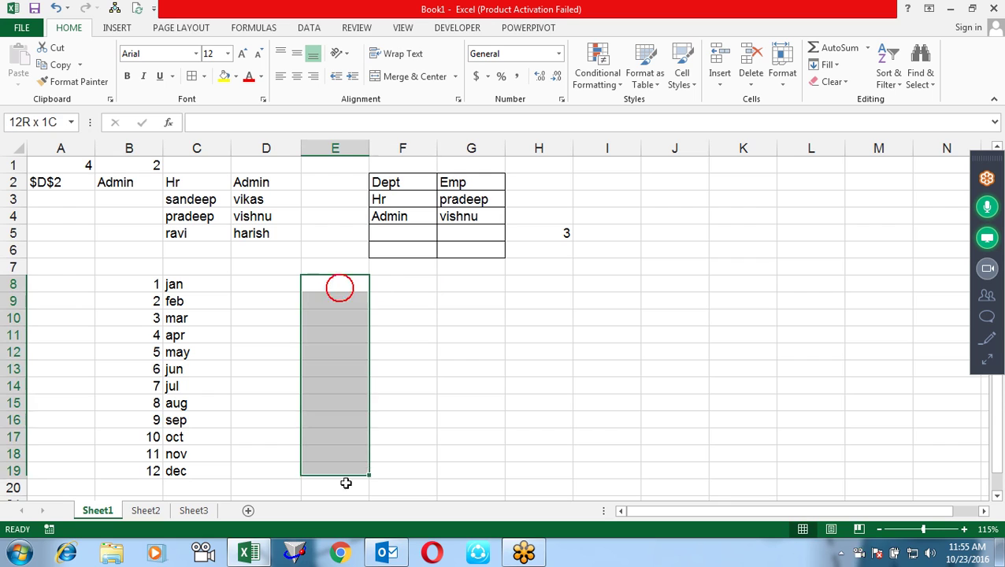
text(=)
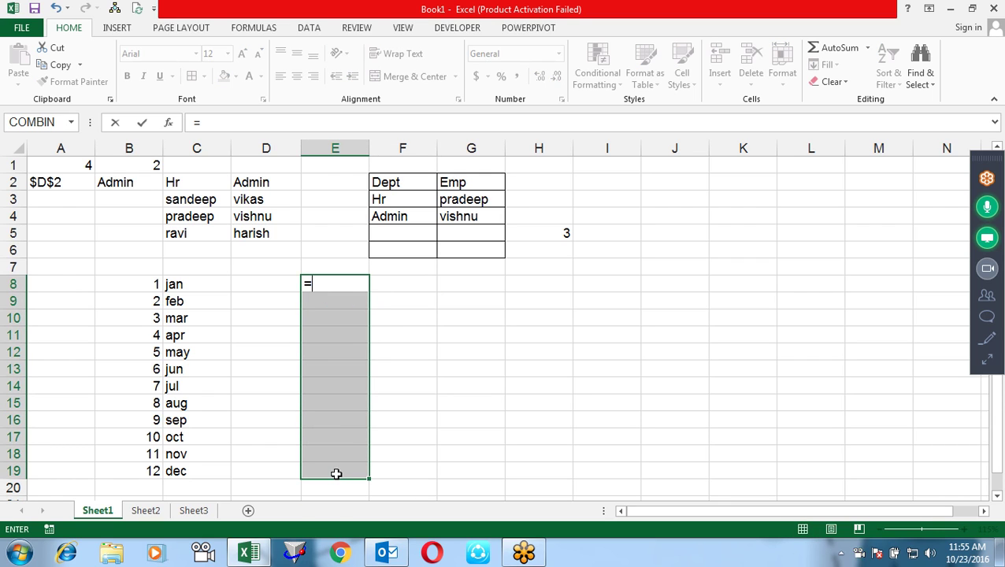
text(Ran)
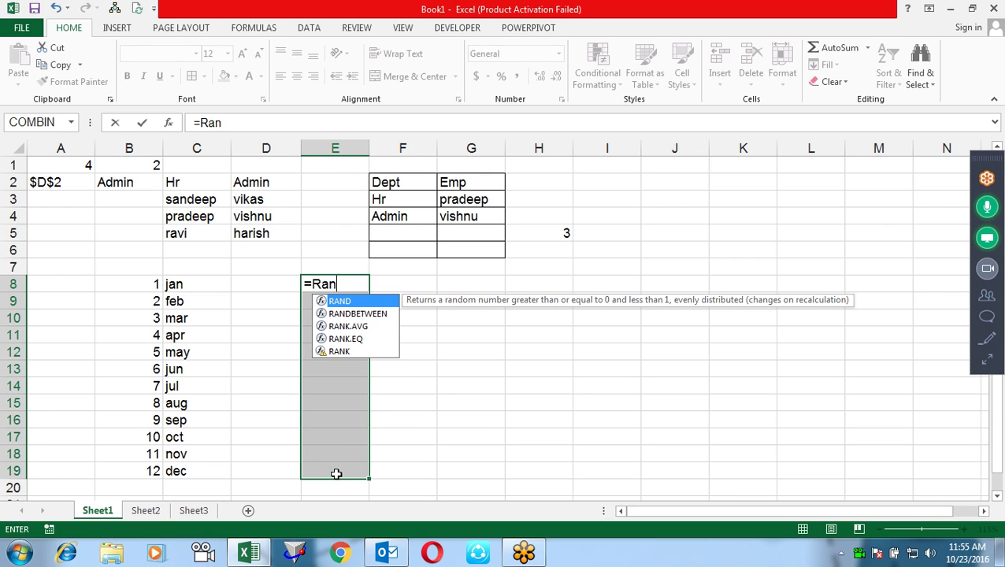
key(Down)
key(Tab)
text(10,90))
key(ctrl+Return)
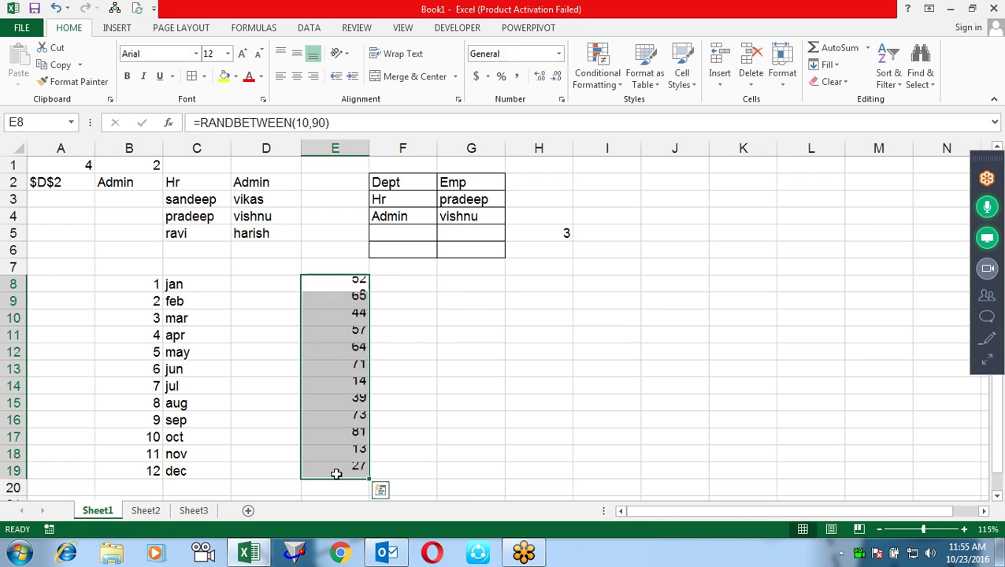
- Convert the random numbers in E8:E19 to fixed values with Paste Special Values
key(ctrl+c)
key(ctrl+alt+v)
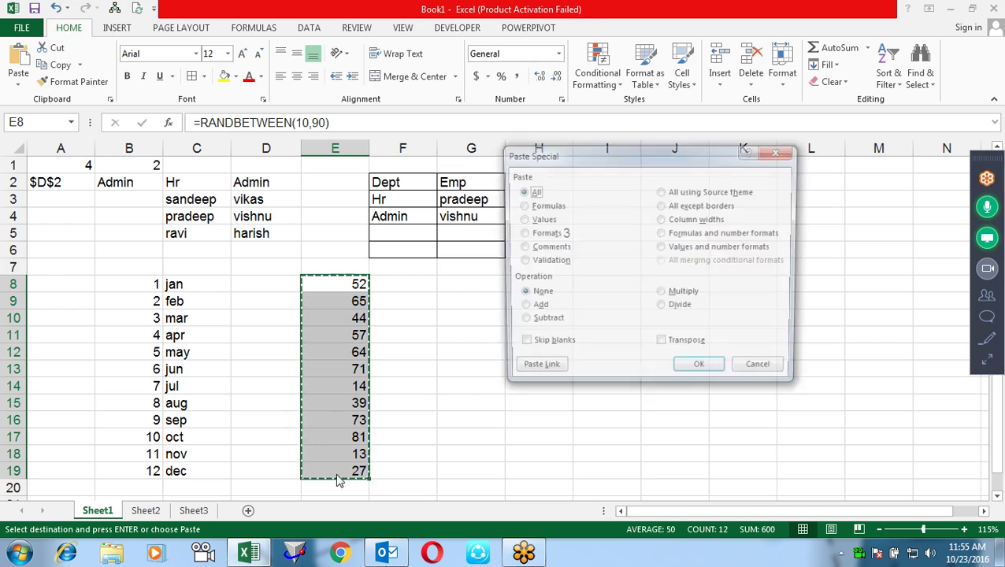
key(v)
key(Return)
key(Escape)
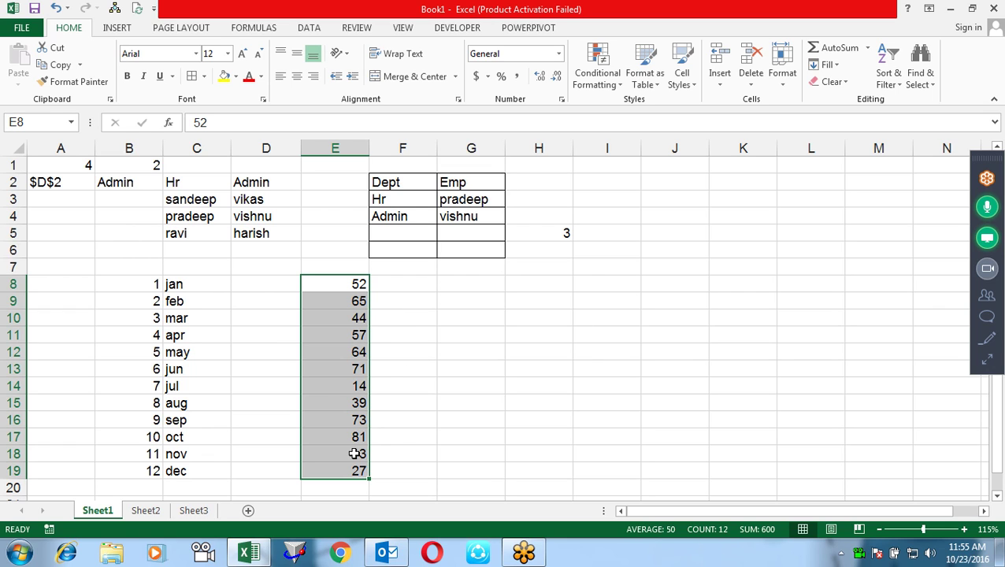
- Clear E18 and E19, leaving ten random numbers in E8:E17
drag(356, 453, 366, 472)
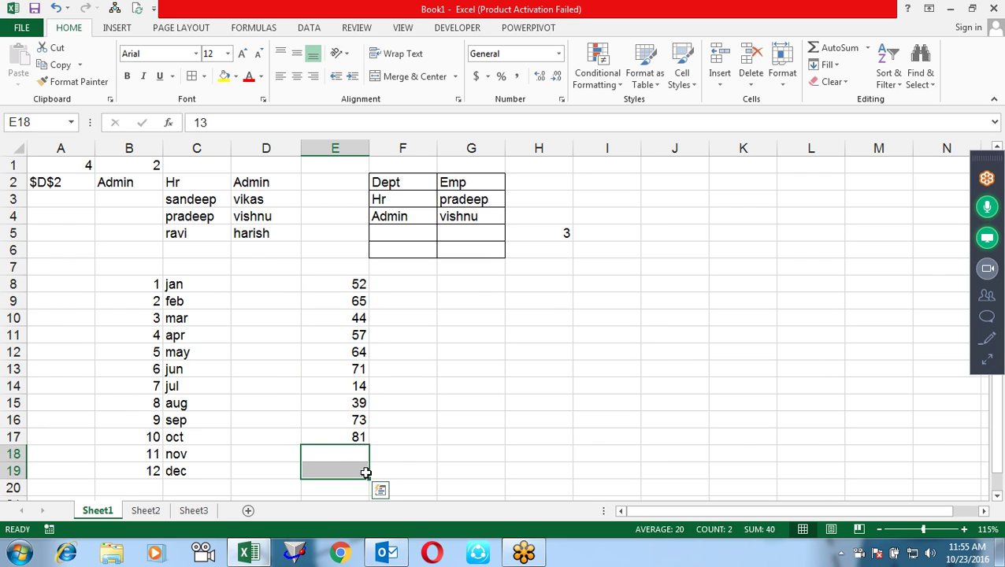
click(291, 285)
click(352, 283)
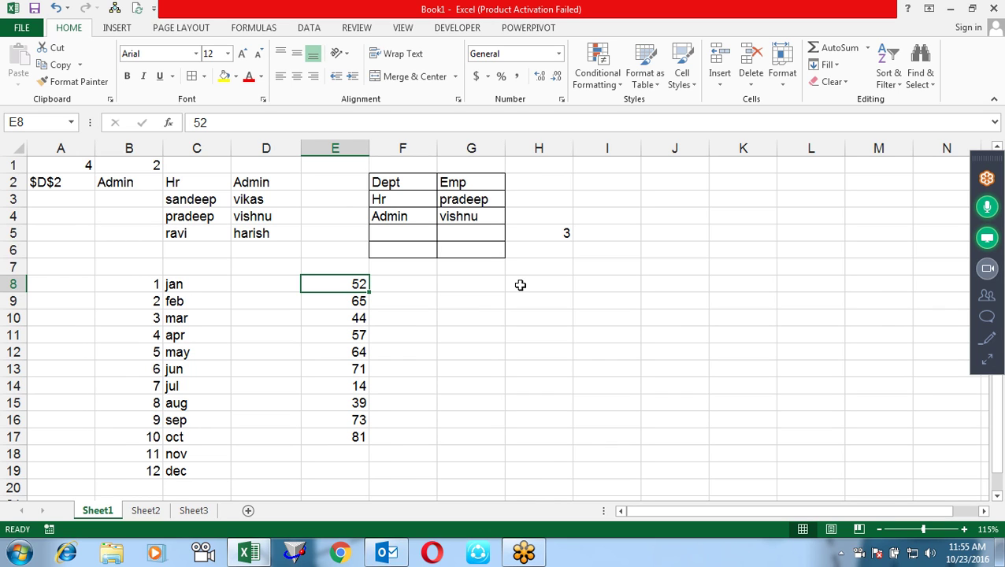
key(Right)
- Number G8:G17 from 1 to 10 by entering 1 and 2 and filling down
click(520, 285)
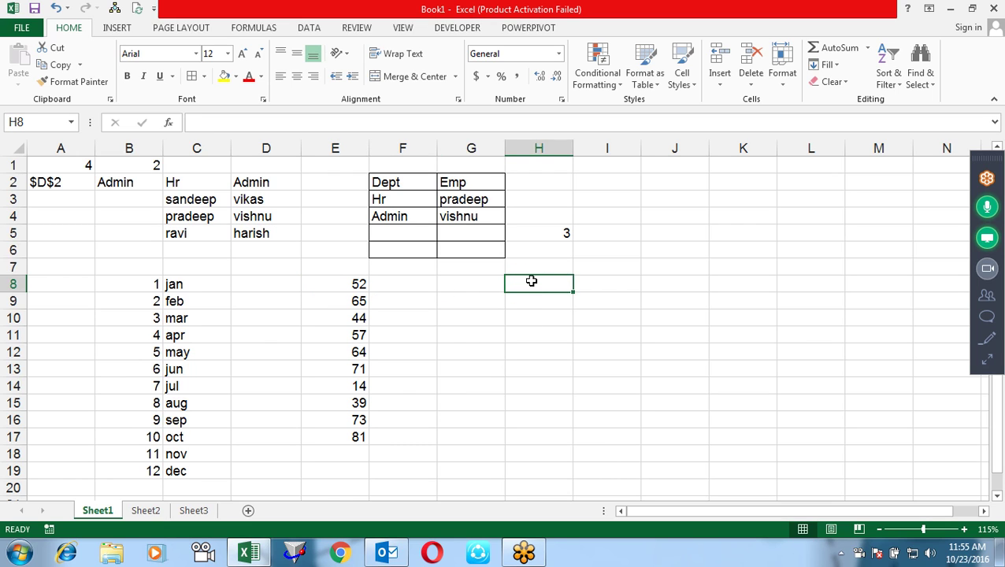
click(483, 285)
click(482, 273)
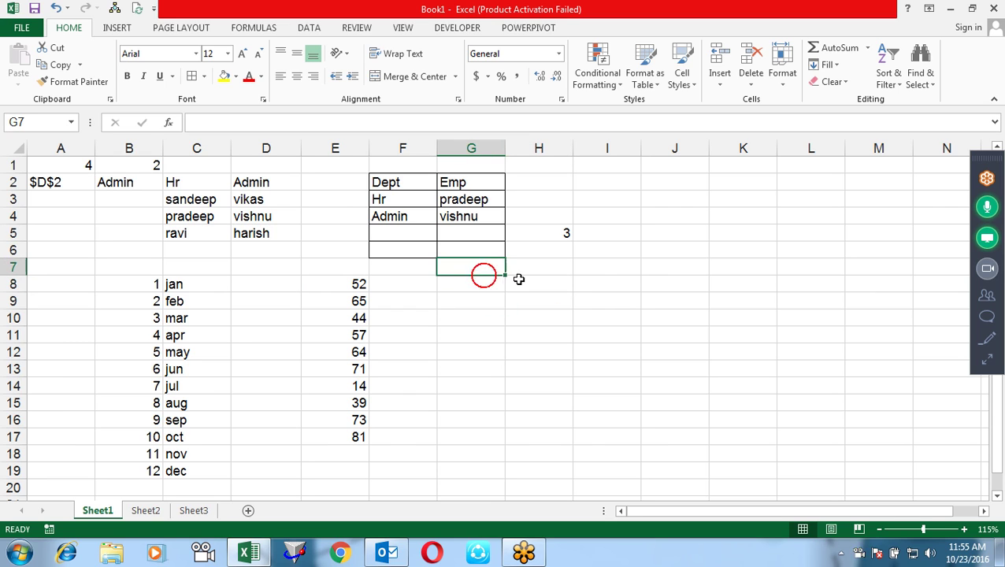
click(487, 282)
text(1)
key(Return)
text(2)
key(Return)
click(482, 284)
drag(483, 285, 508, 440)
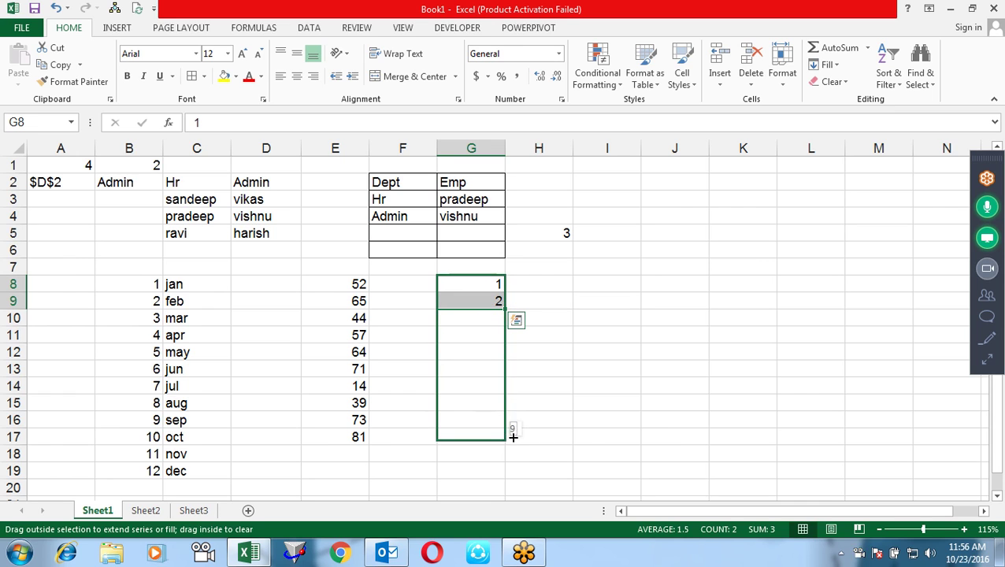
click(537, 286)
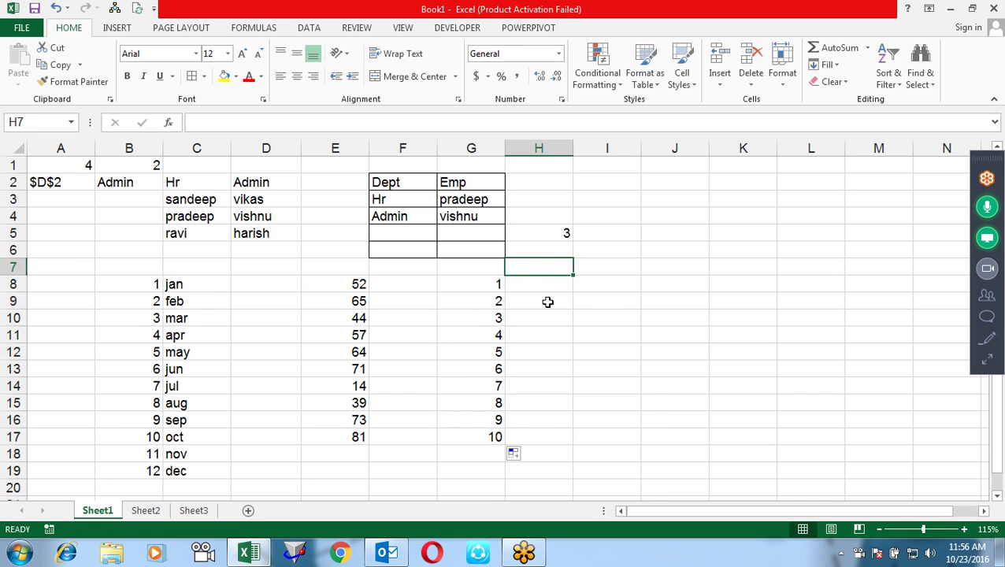
- Enter =LARGE($E$8:$E$17,$G8) in H8 with absolute and mixed references
text(=lar)
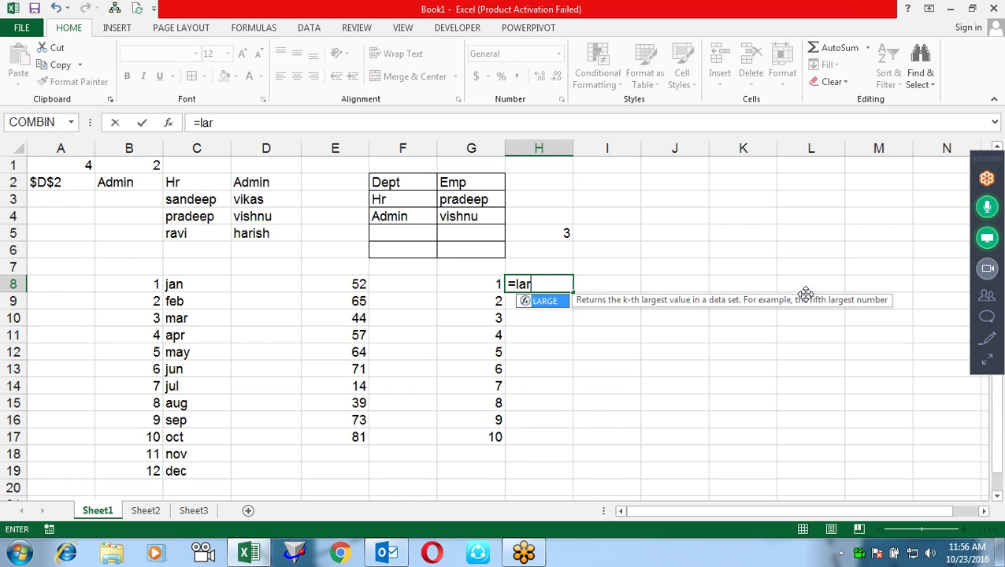
key(Tab)
key(Left)
key(Left)
key(Left)
key(ctrl+shift+Down)
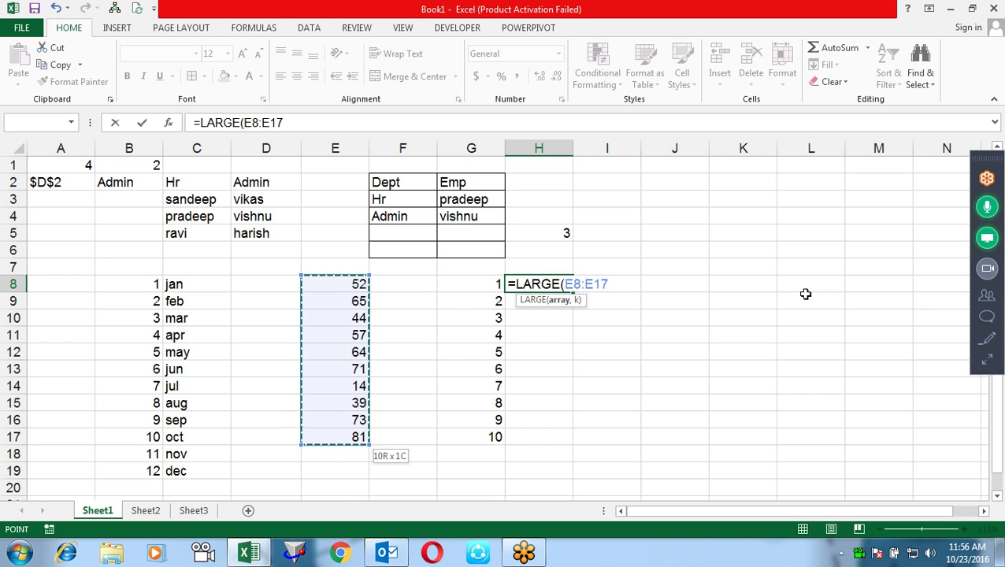
text(,)
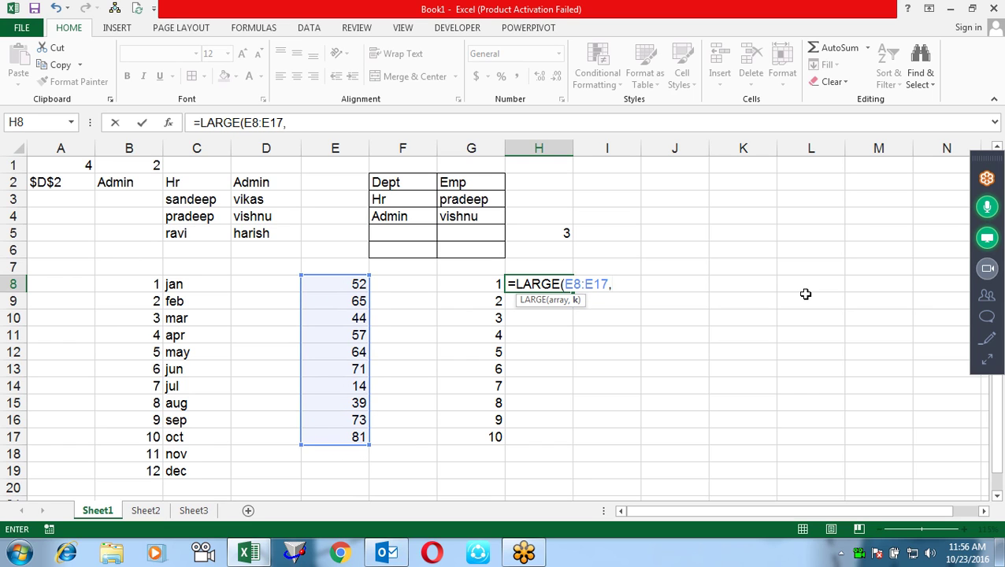
click(460, 285)
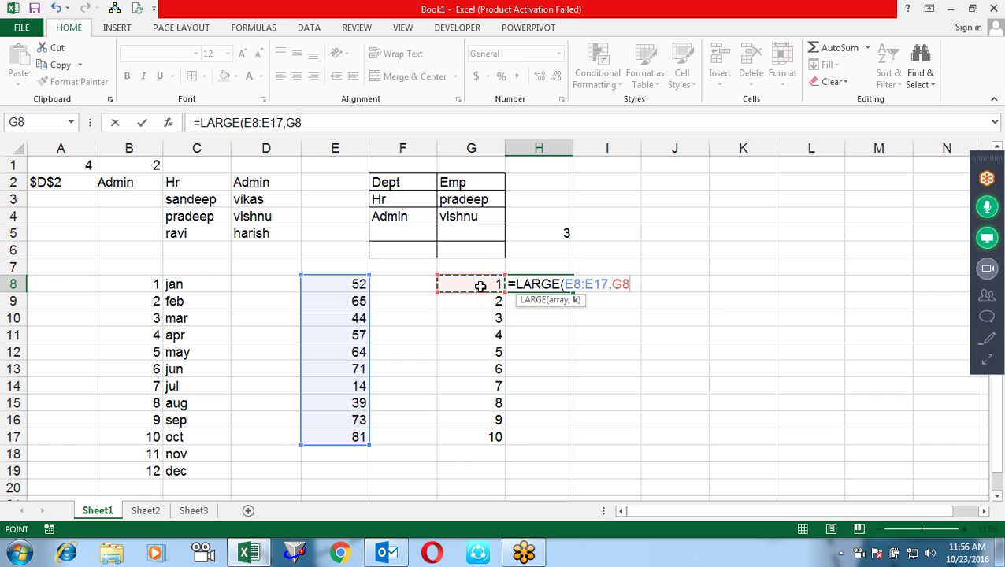
text())
drag(608, 284, 565, 284)
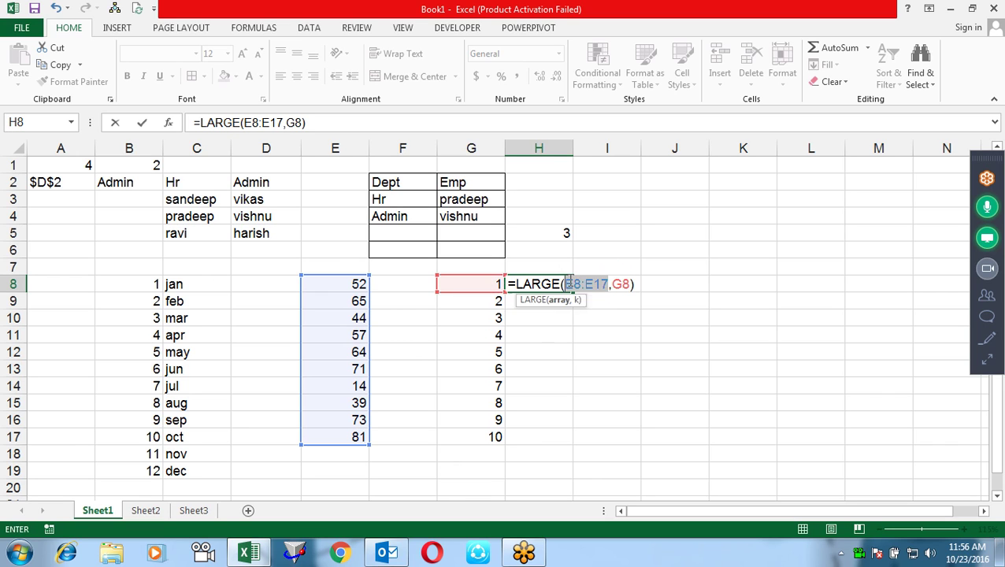
key(F4)
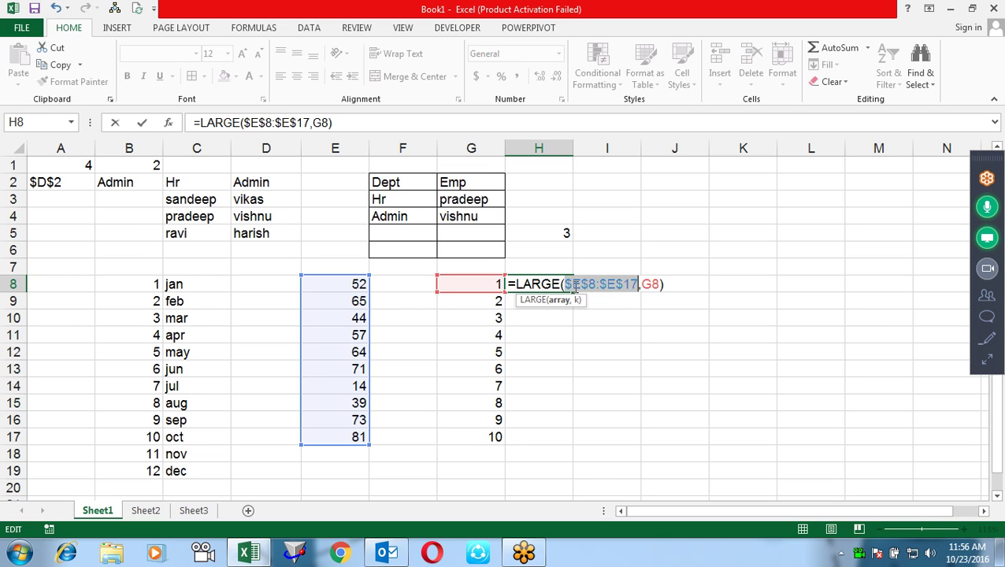
click(640, 285)
key(F4)
key(F4)
key(F4)
key(Return)
- Fill the LARGE formula down to H17 and copy it into I8 for editing
click(538, 285)
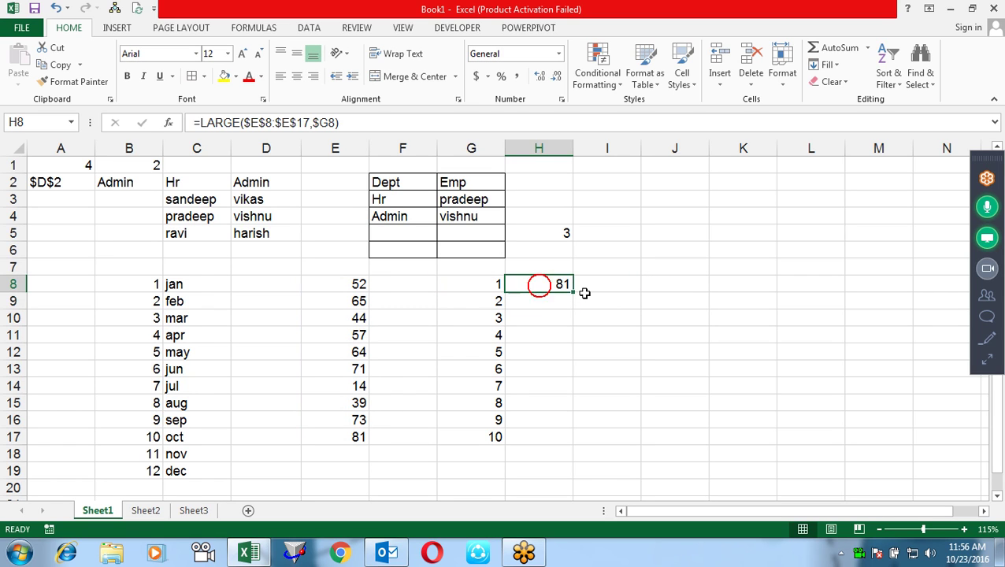
click(573, 291)
double_click(574, 290)
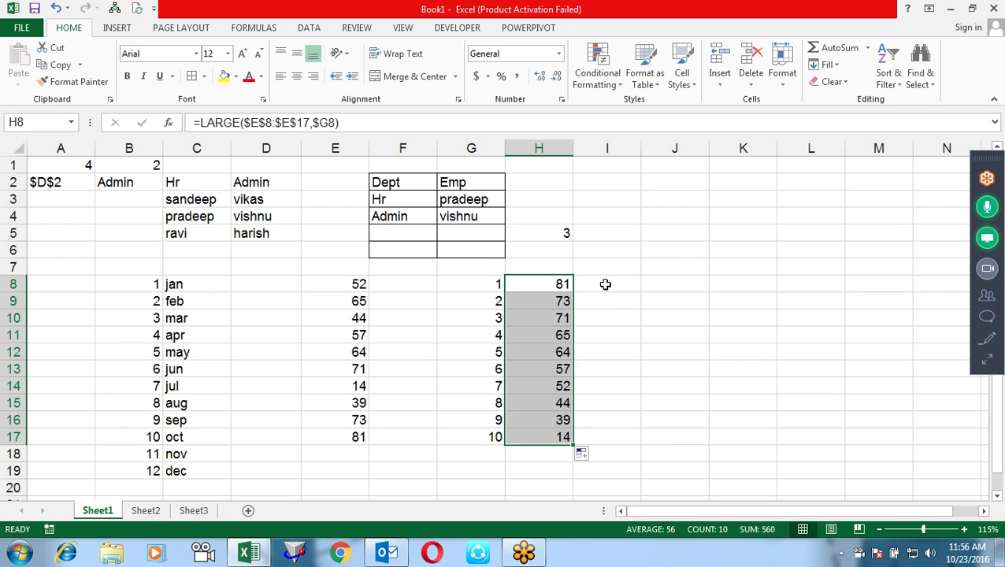
click(605, 284)
key(ctrl+r)
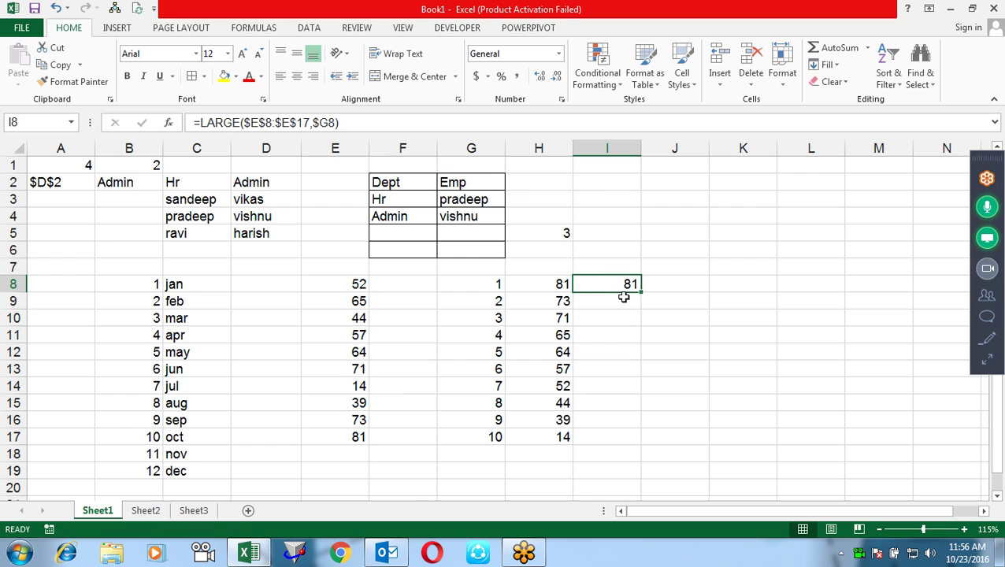
double_click(605, 288)
drag(629, 283, 583, 283)
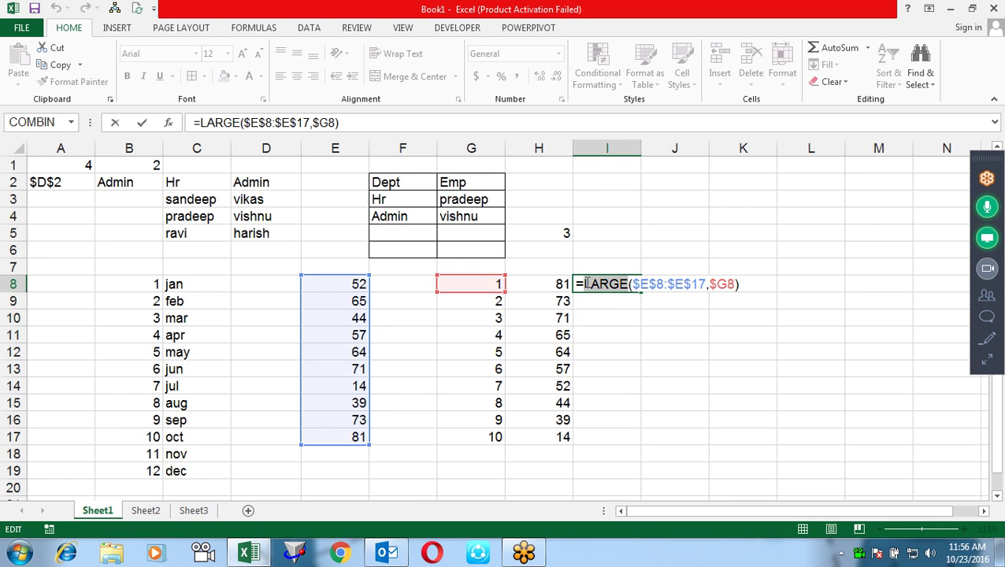
- Change I8 to =SMALL($E$8:$E$17,$G8) and fill it down to I17
text(max)
key(BackSpace)
key(BackSpace)
key(BackSpace)
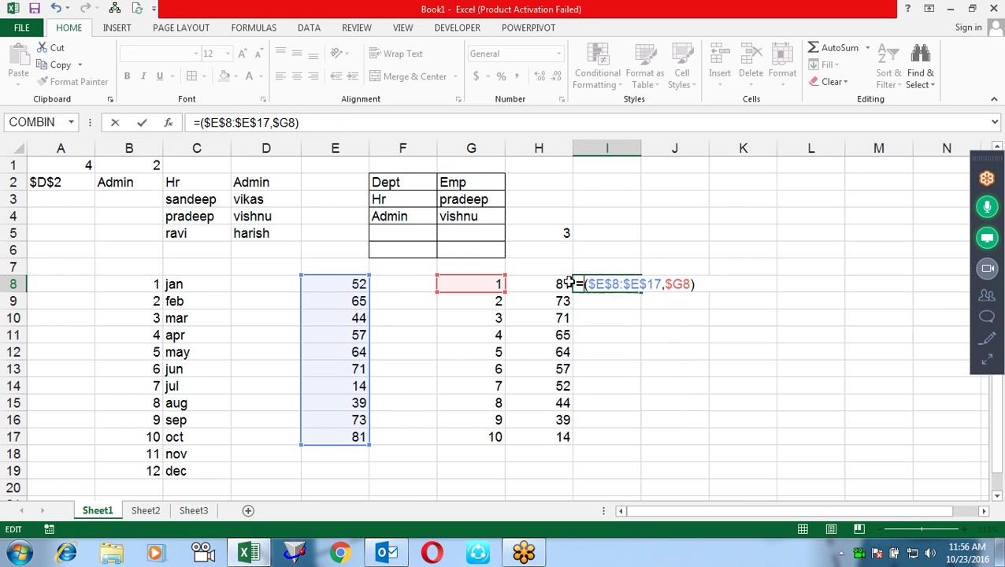
text(sma)
key(Tab)
key(Return)
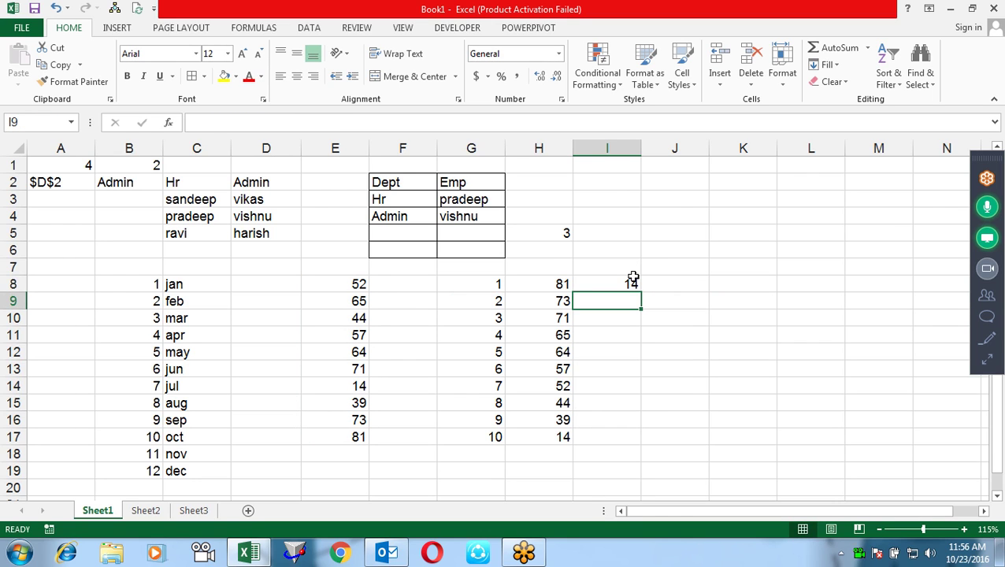
click(633, 280)
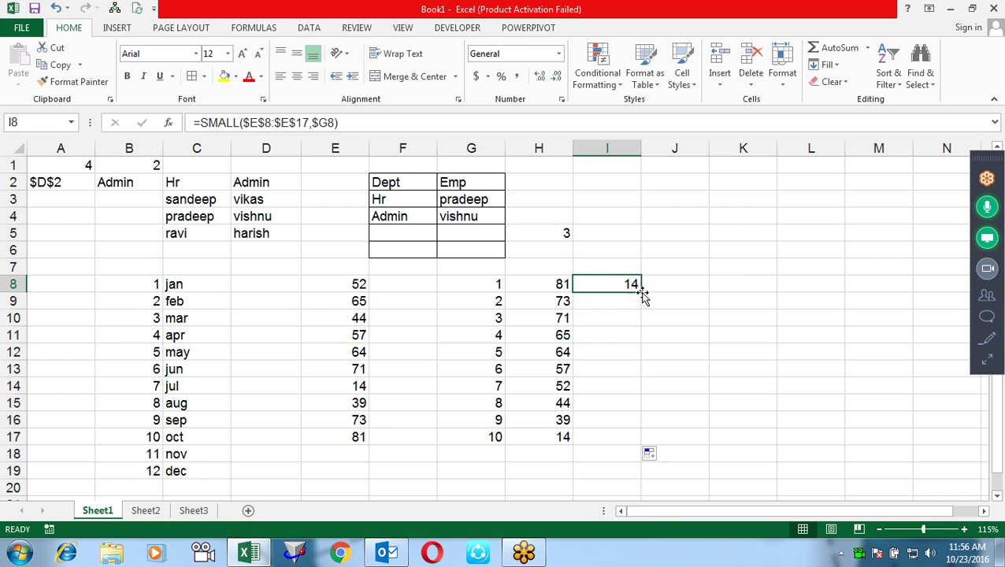
double_click(642, 292)
- Inspect the LARGE formula in H11 and select F19 for a test value
click(471, 468)
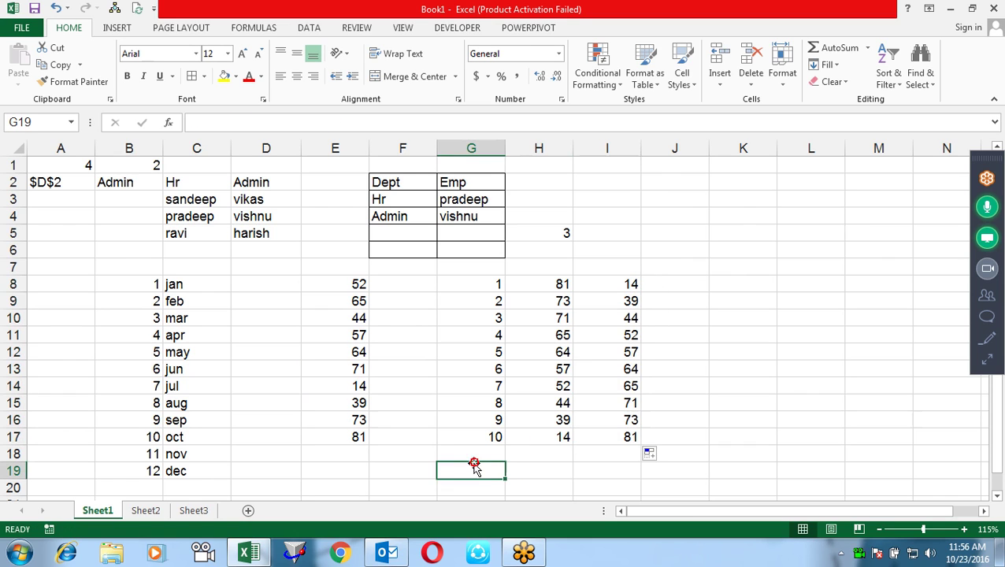
click(543, 342)
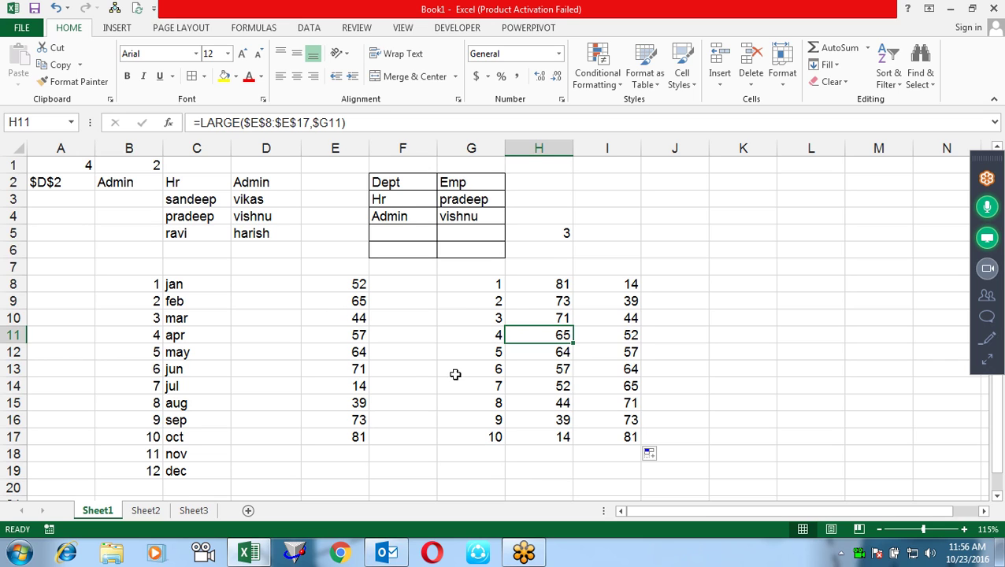
click(408, 471)
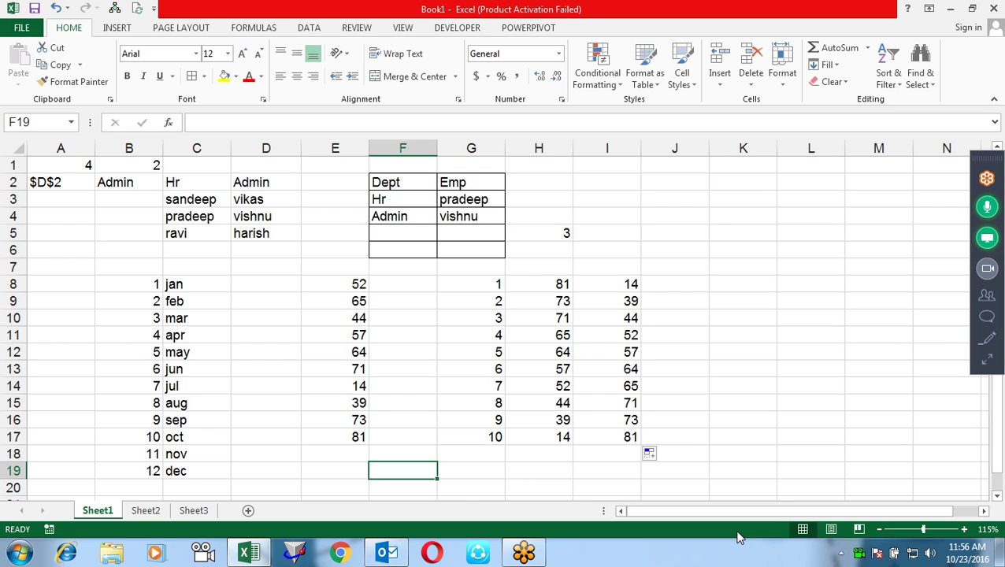
- Put 65 in F19 and rank it in G19 with =RANK(F19,E8:E17,0)
text(65)
key(Return)
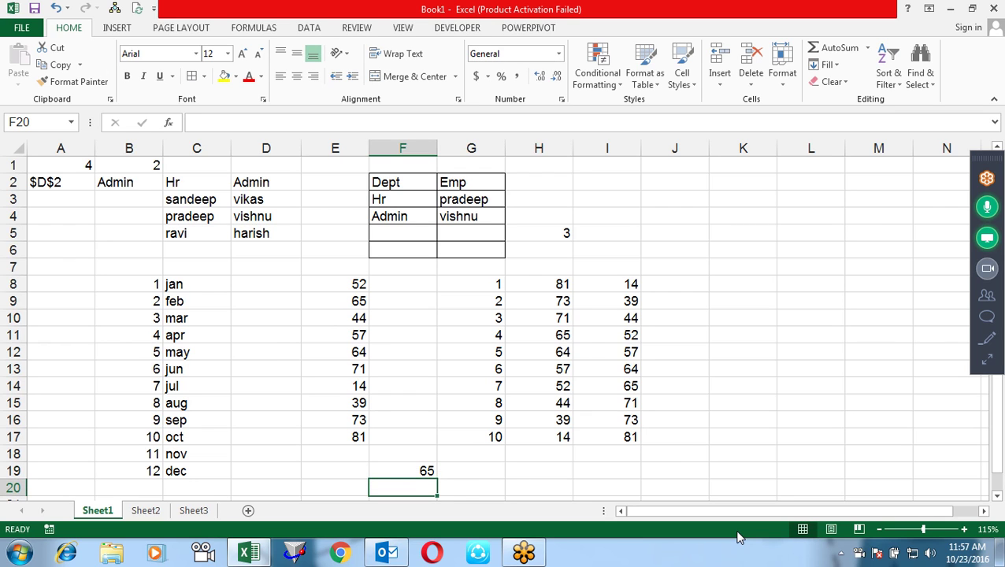
key(Up)
key(Right)
text(=r)
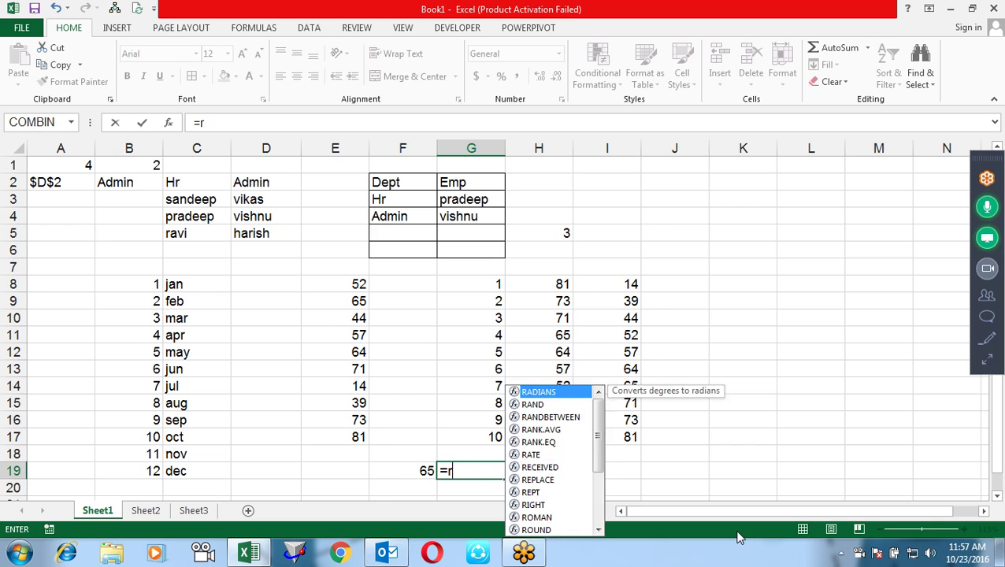
text(ank)
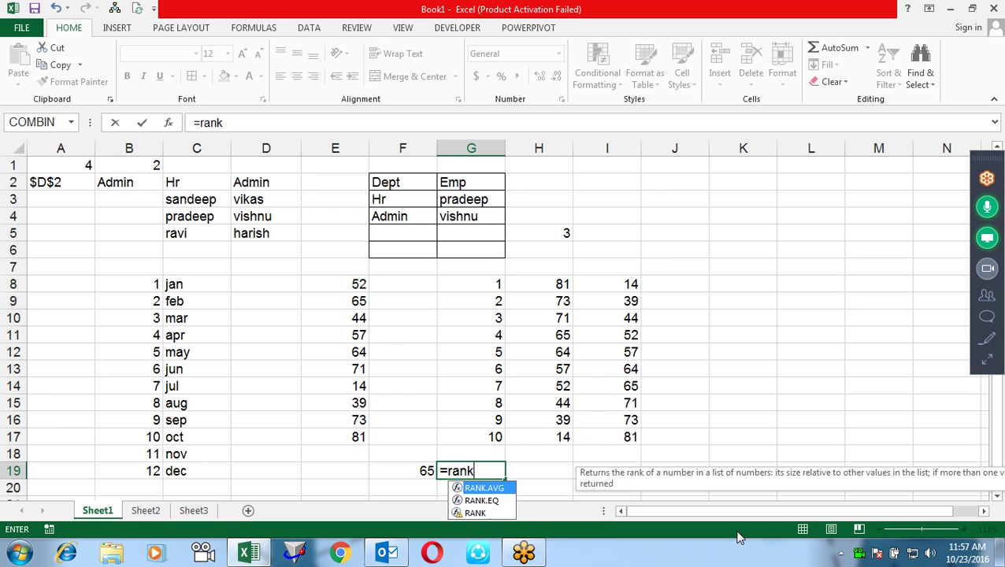
text(()
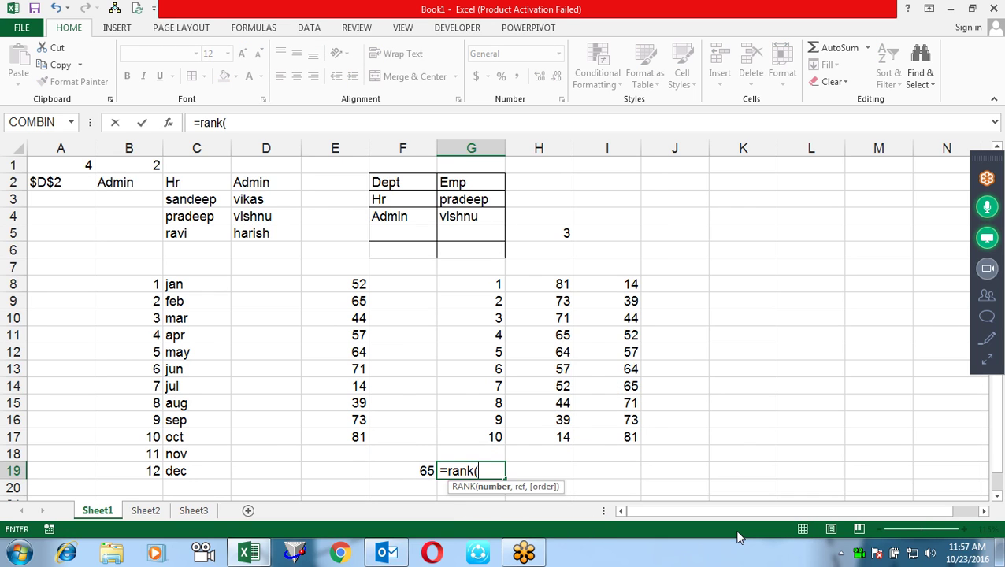
click(426, 470)
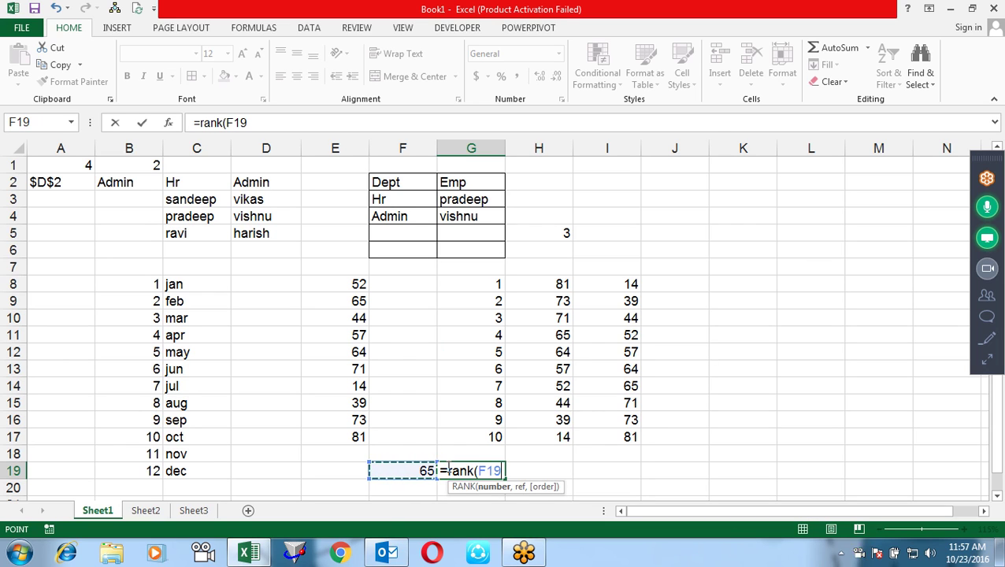
text(,)
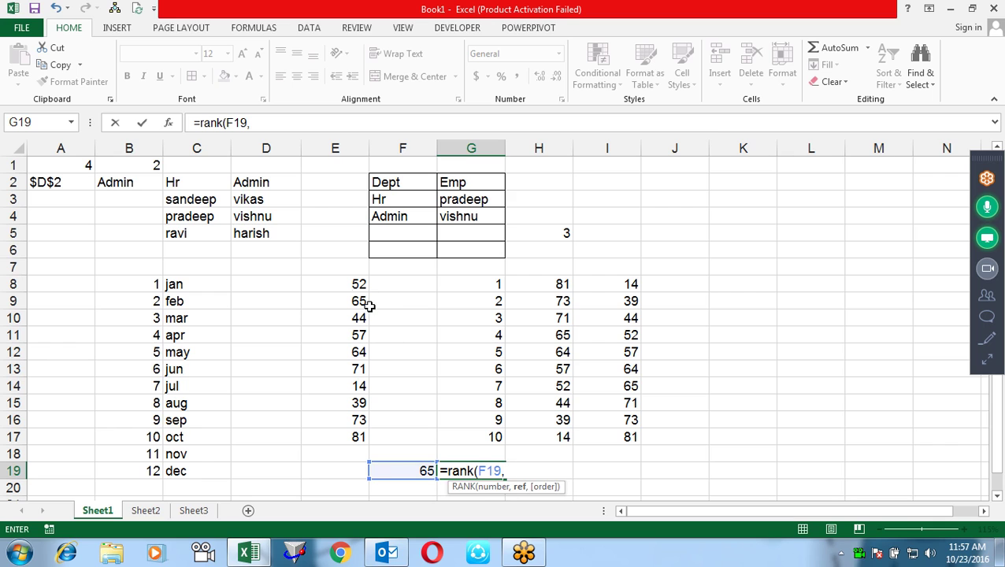
drag(358, 285, 356, 435)
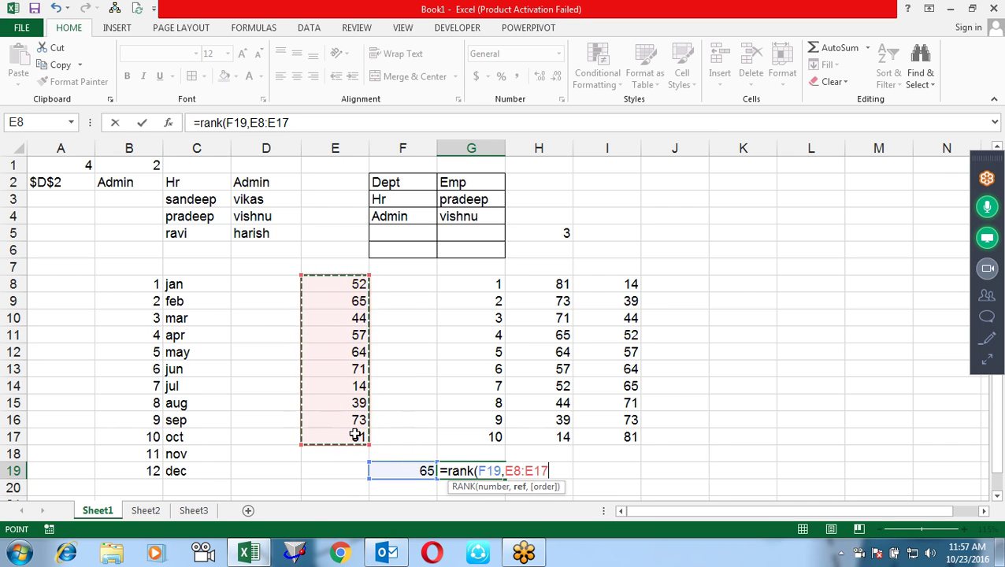
text(,)
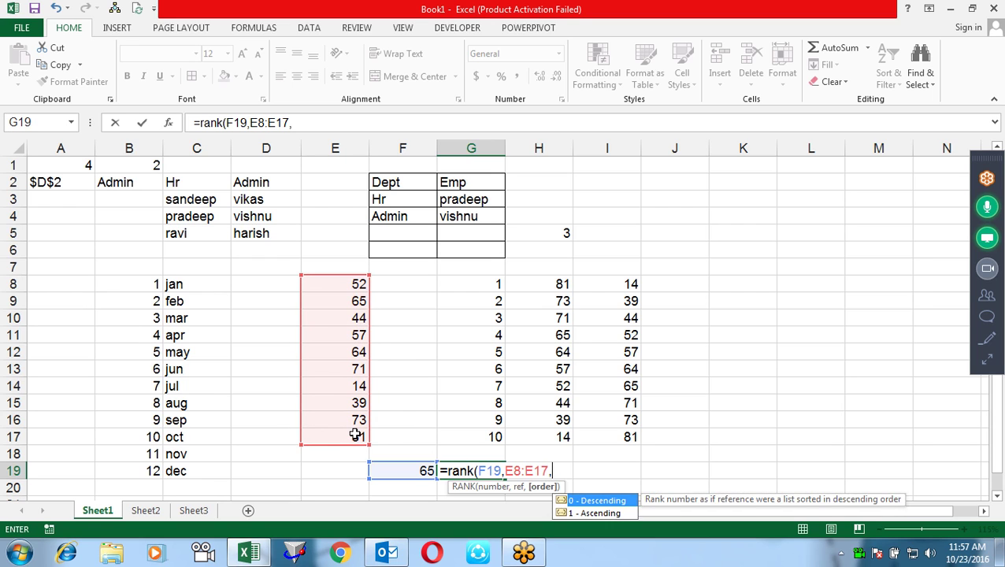
text(0)
key(Return)
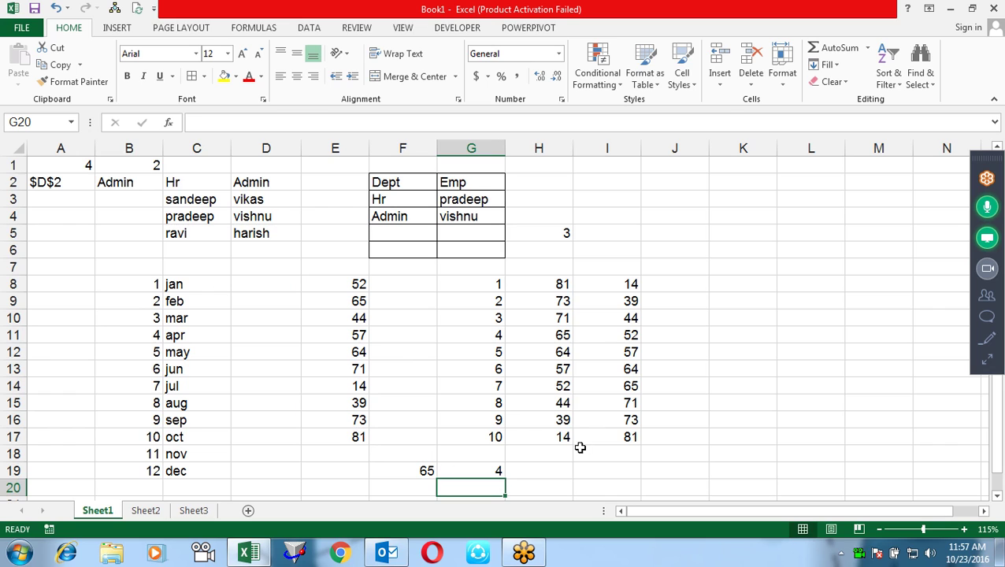
- Change G19's RANK order argument to 1 so 65 ranks 7 ascending instead of 4
click(564, 338)
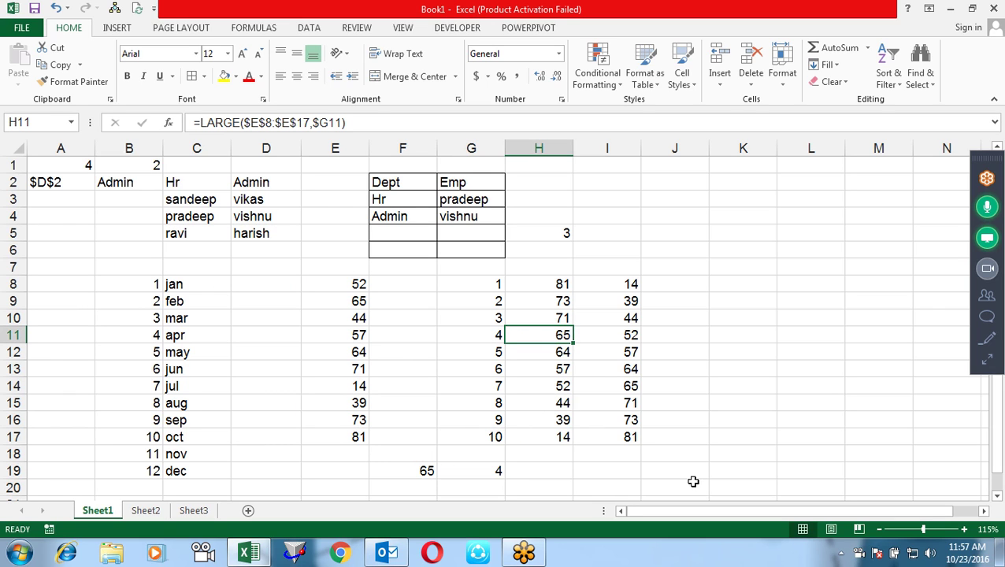
double_click(484, 470)
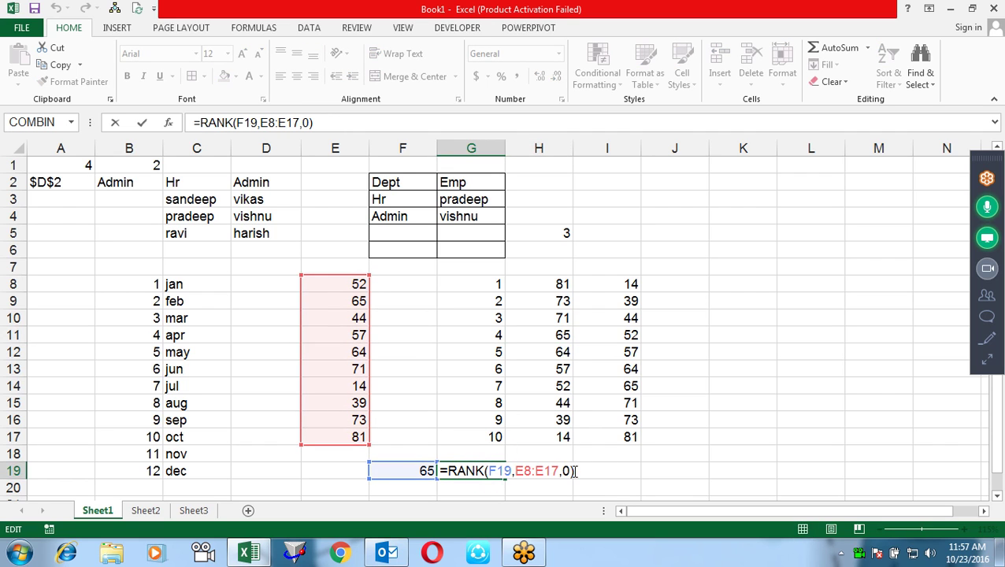
click(569, 470)
key(BackSpace)
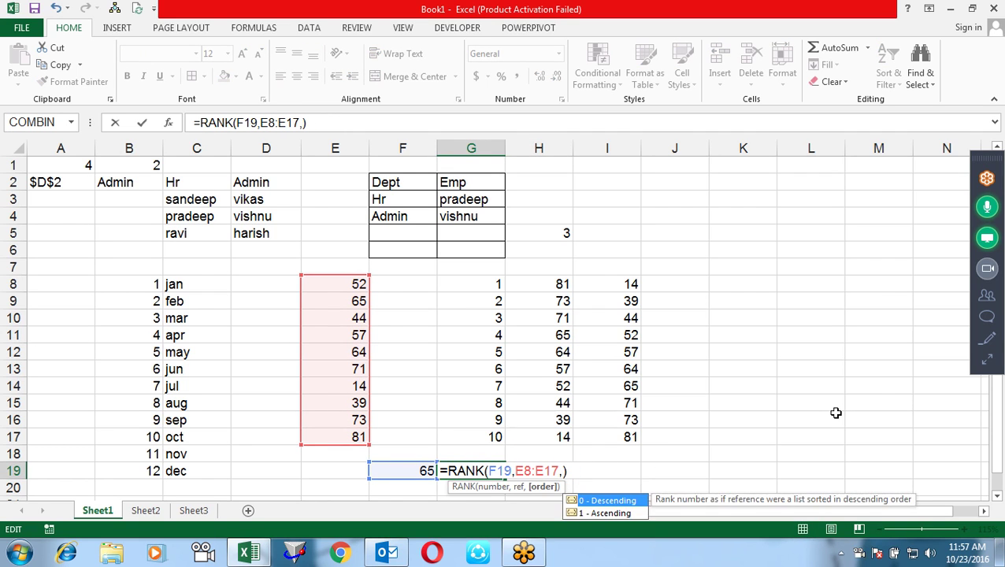
key(Down)
key(Tab)
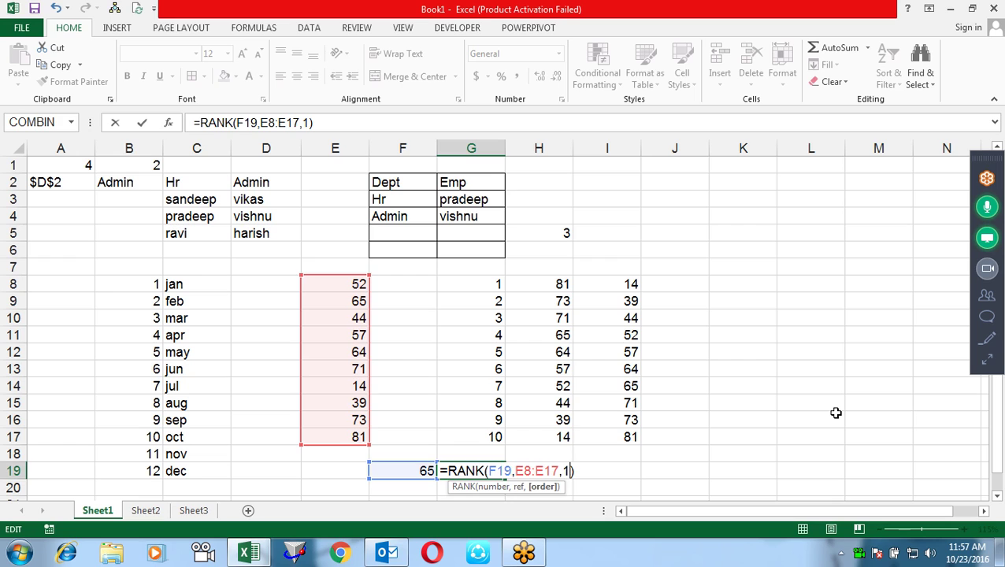
key(Return)
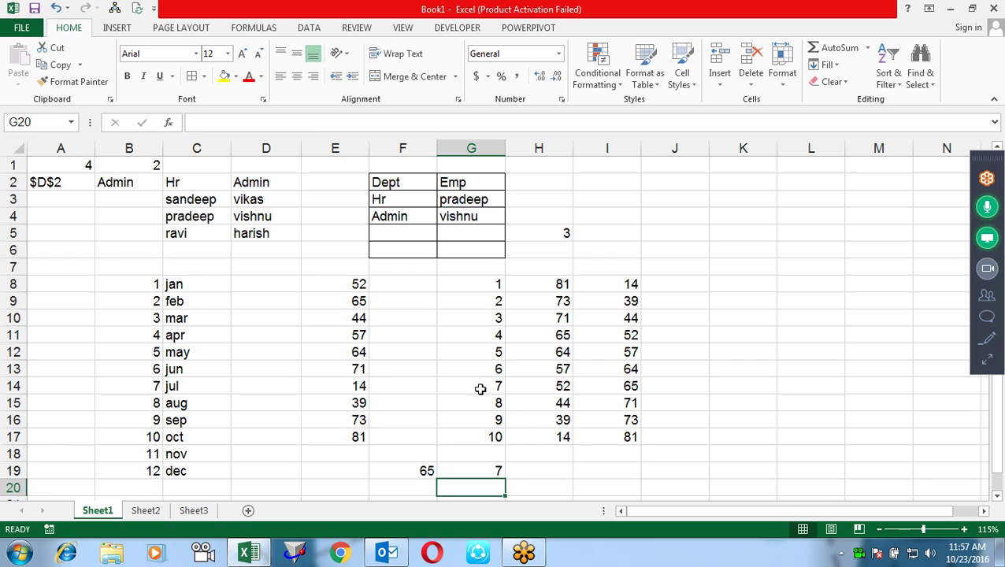
click(476, 385)
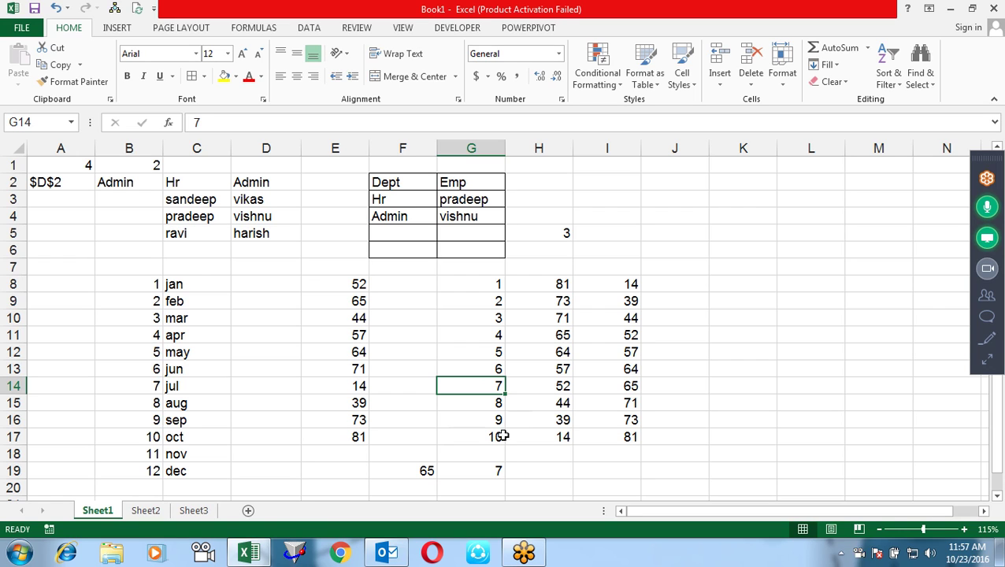
- Give J7 a List data validation with source Asc,Dsc and choose Asc from it
click(589, 418)
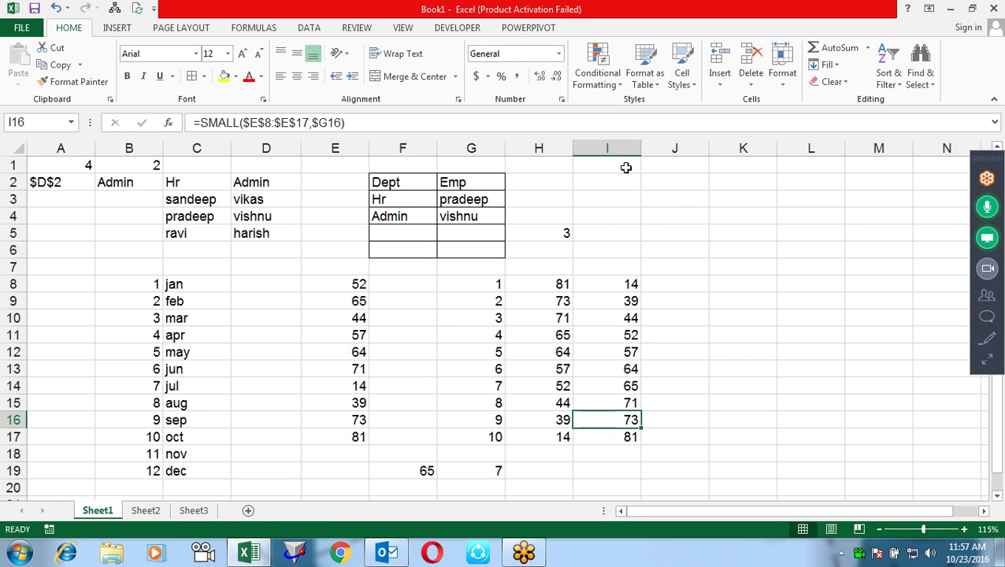
click(663, 283)
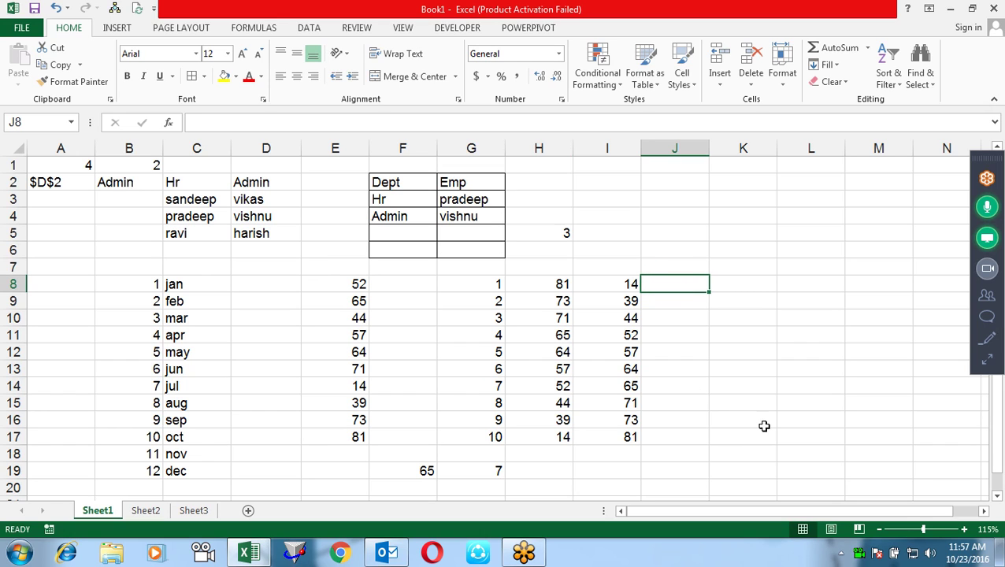
click(670, 267)
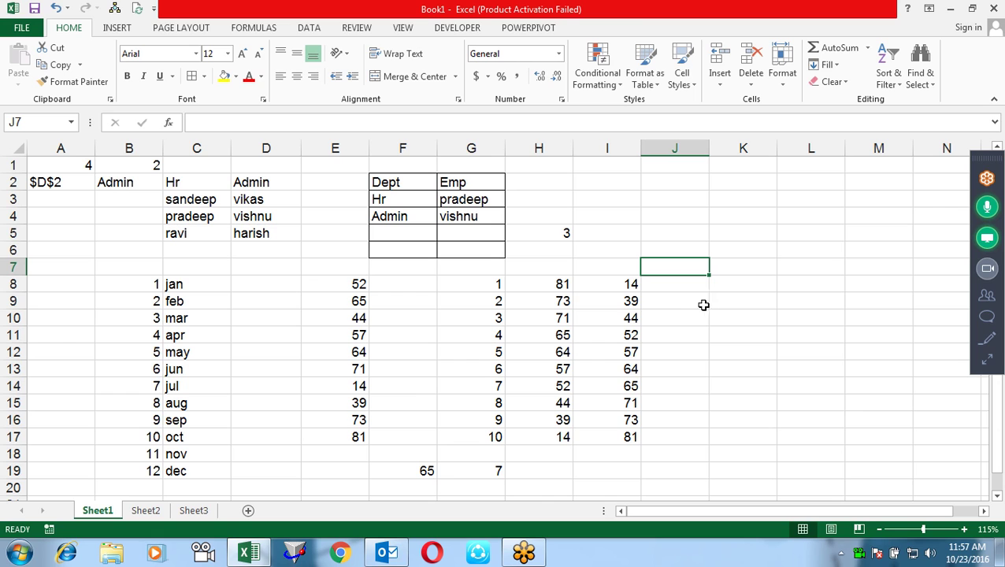
click(302, 28)
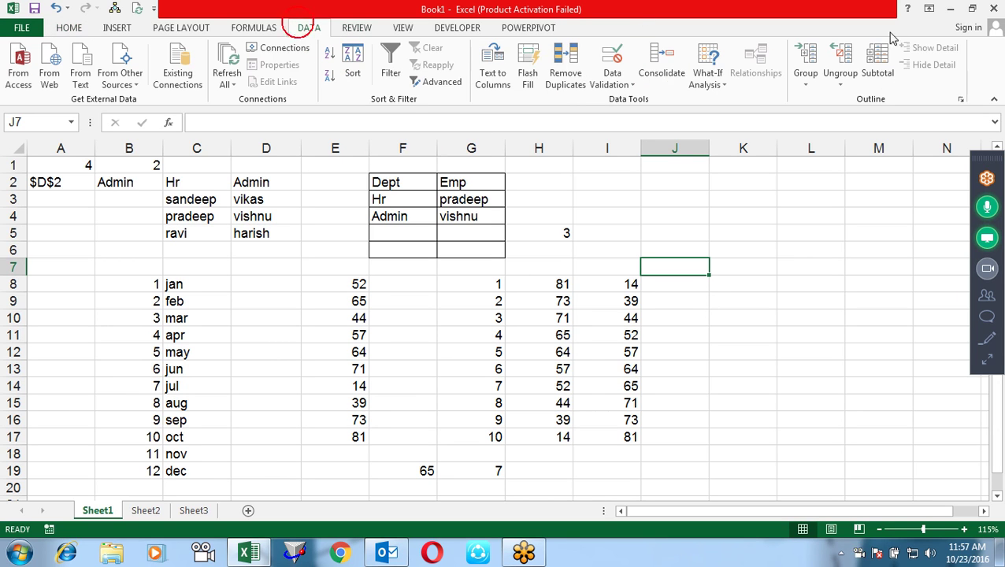
click(612, 59)
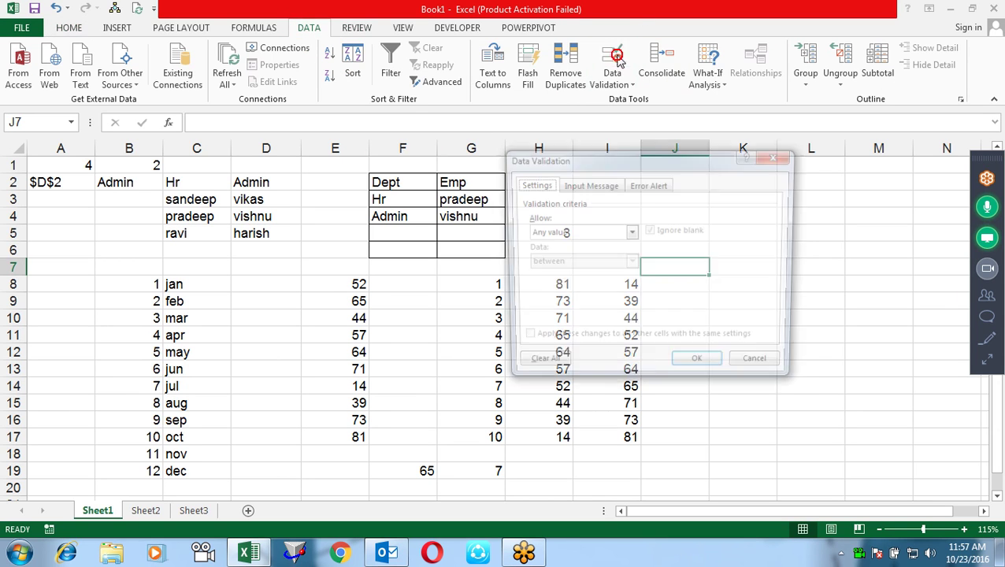
click(592, 232)
click(600, 292)
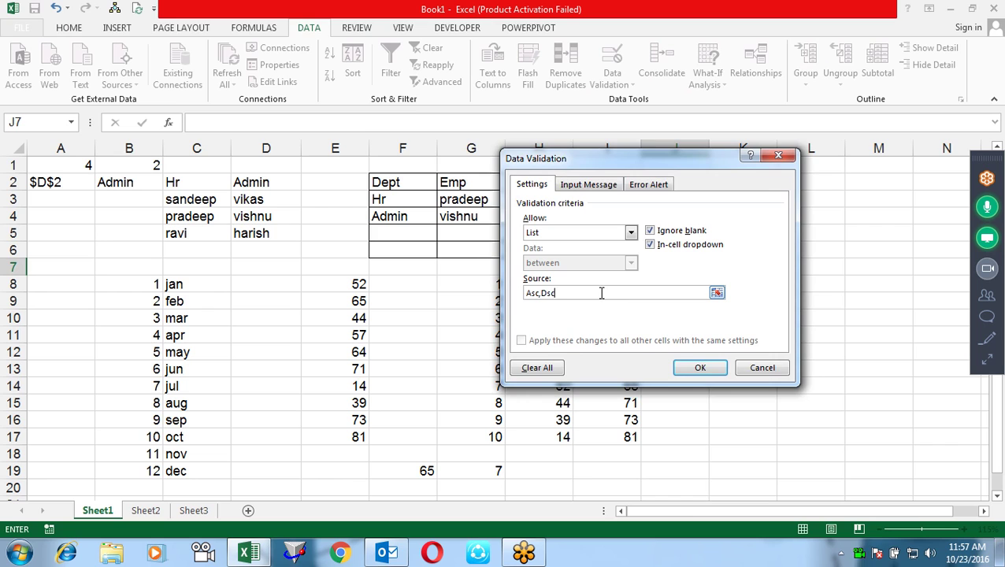
key(Return)
click(714, 266)
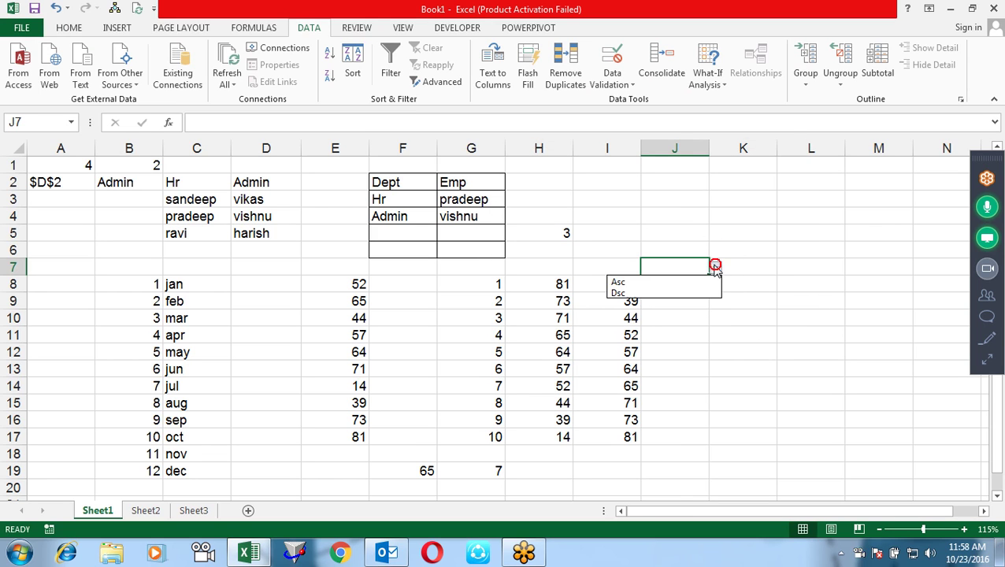
click(693, 281)
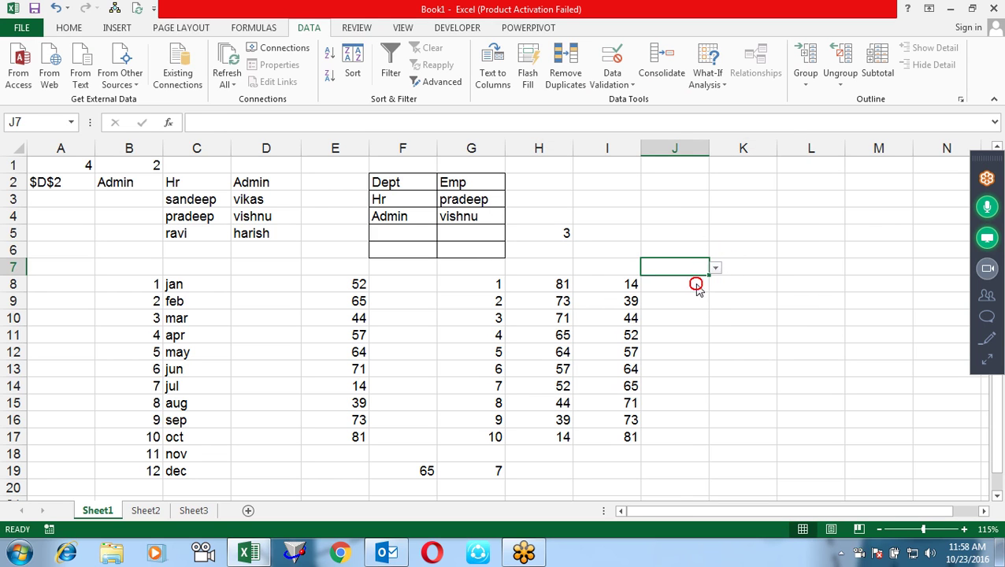
click(741, 305)
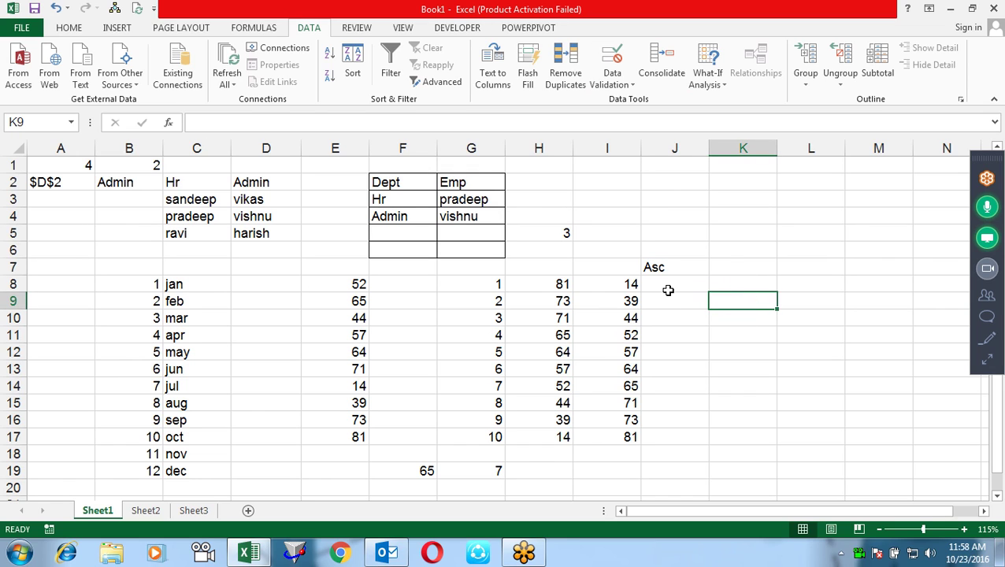
- Enter =IF(J7="Asc",1,2) in K7
click(737, 271)
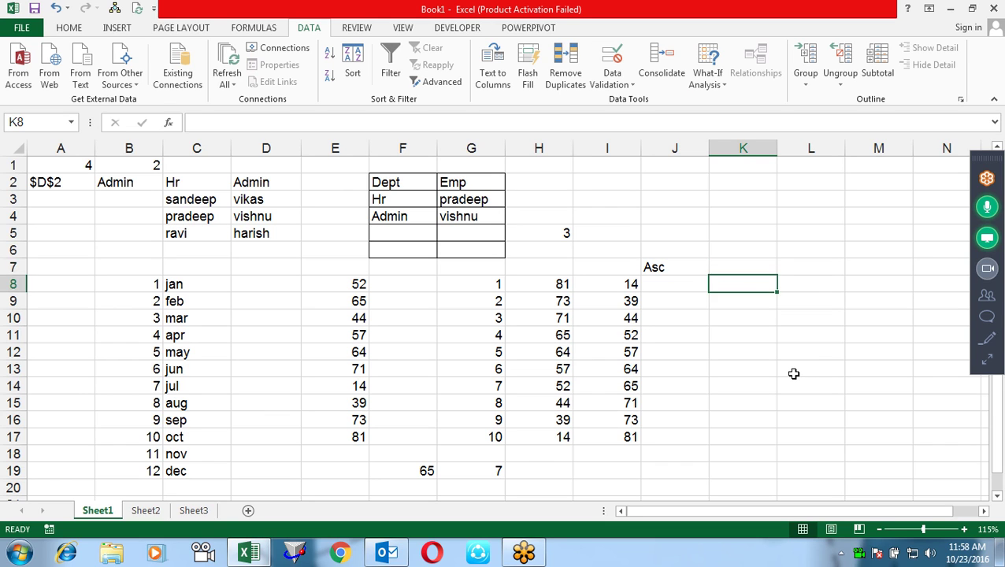
text(=if)
key(Tab)
key(Left)
text(,1)
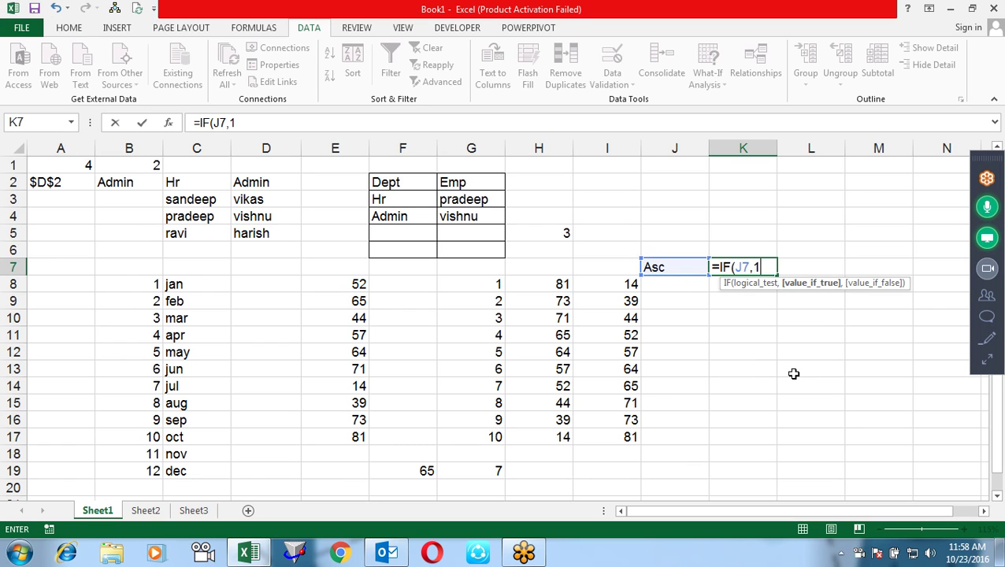
text(,2)
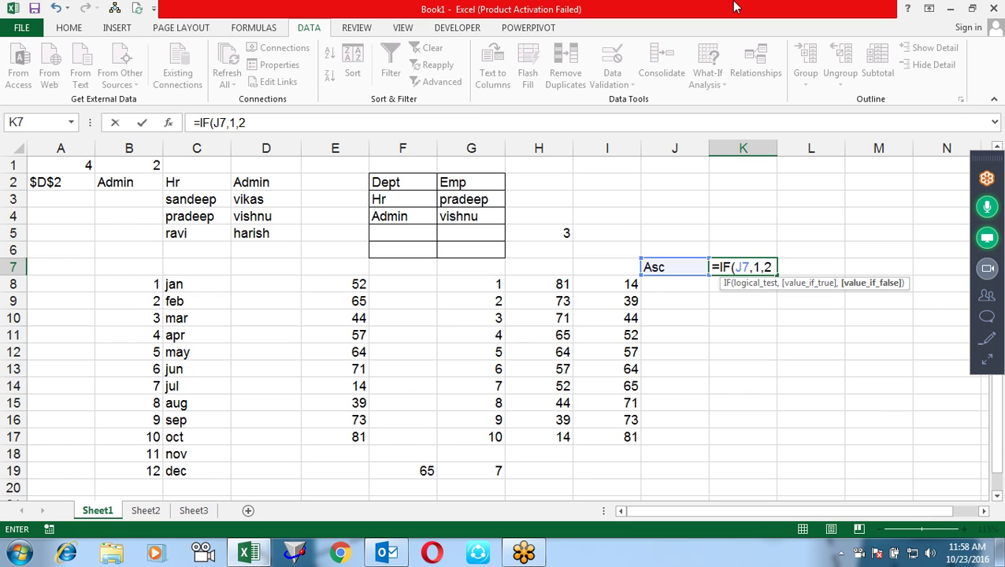
click(746, 266)
text(="Asc")
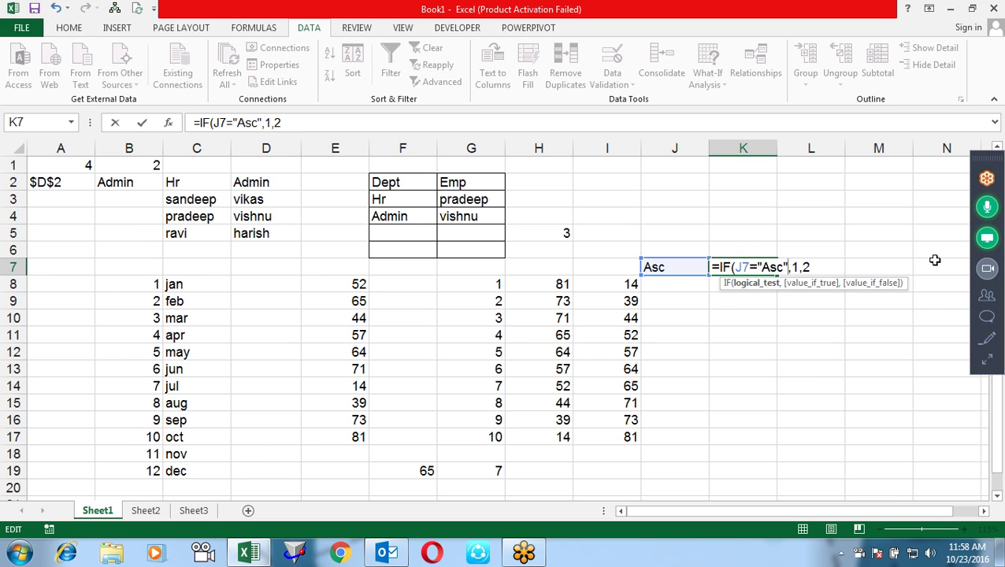
key(Return)
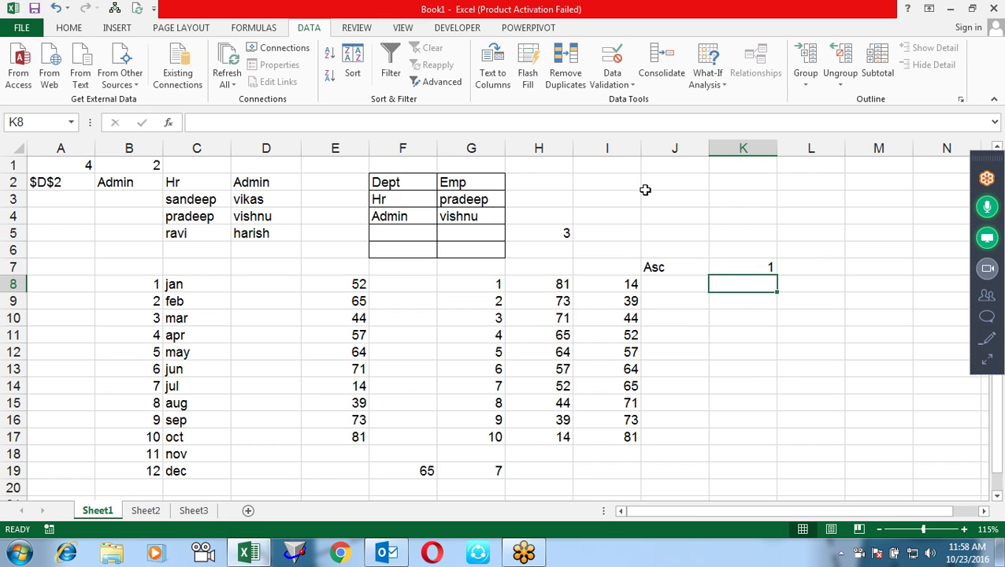
- Test K7 by switching J7 to Dsc and back to Asc
click(688, 271)
click(715, 268)
click(692, 292)
click(715, 269)
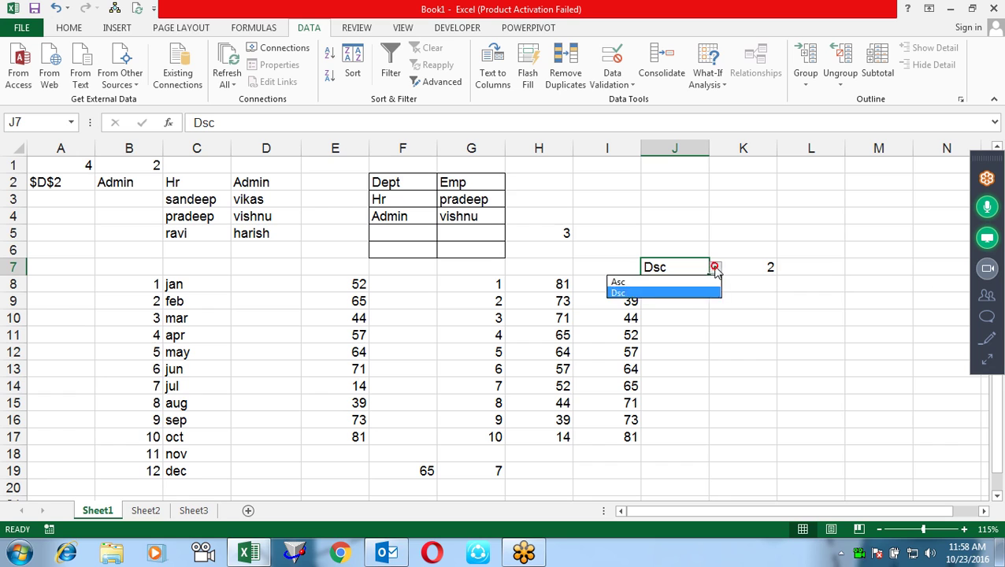
click(686, 282)
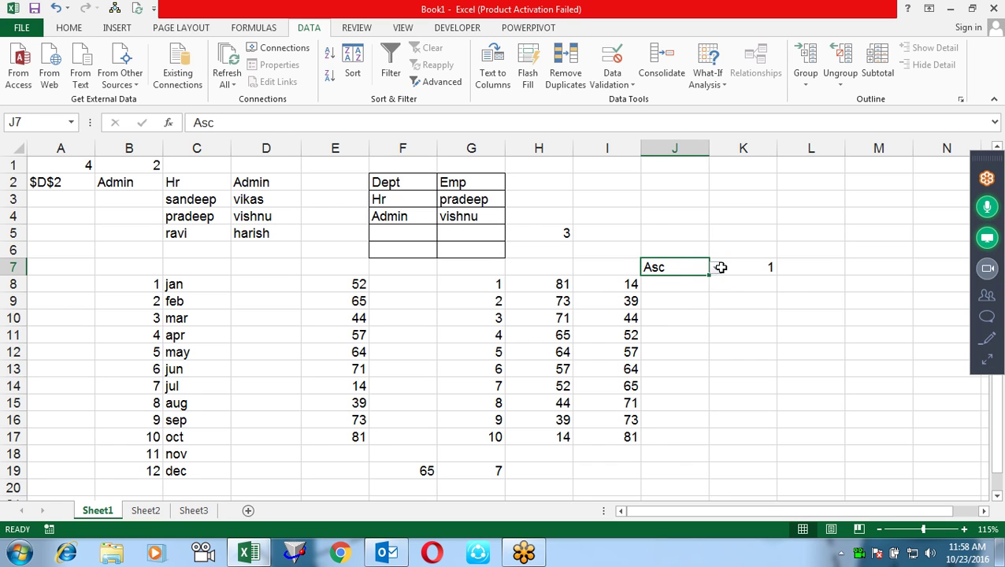
click(721, 268)
click(686, 267)
click(677, 285)
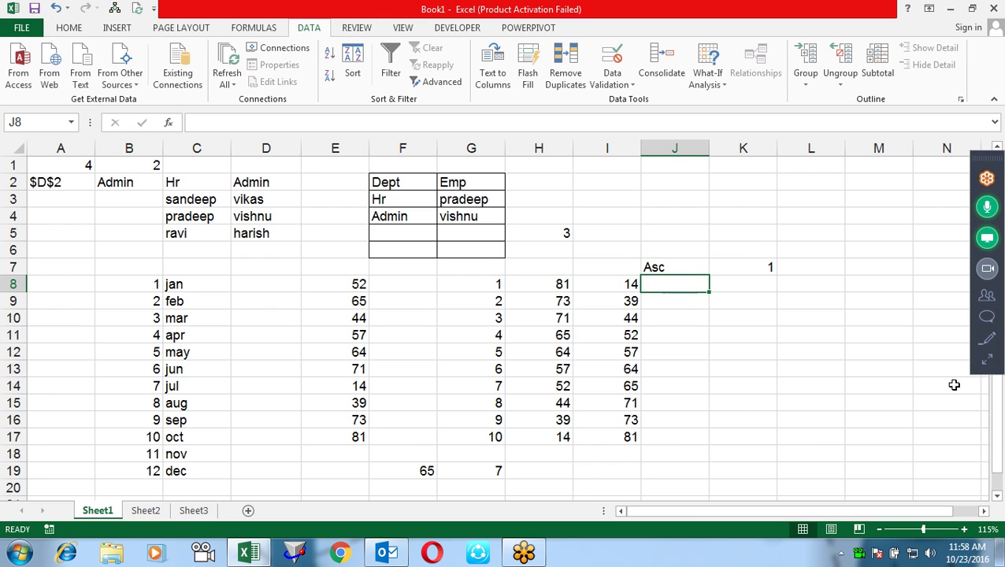
- Review the existing LARGE and SMALL formulas in H8 and I8
text(=)
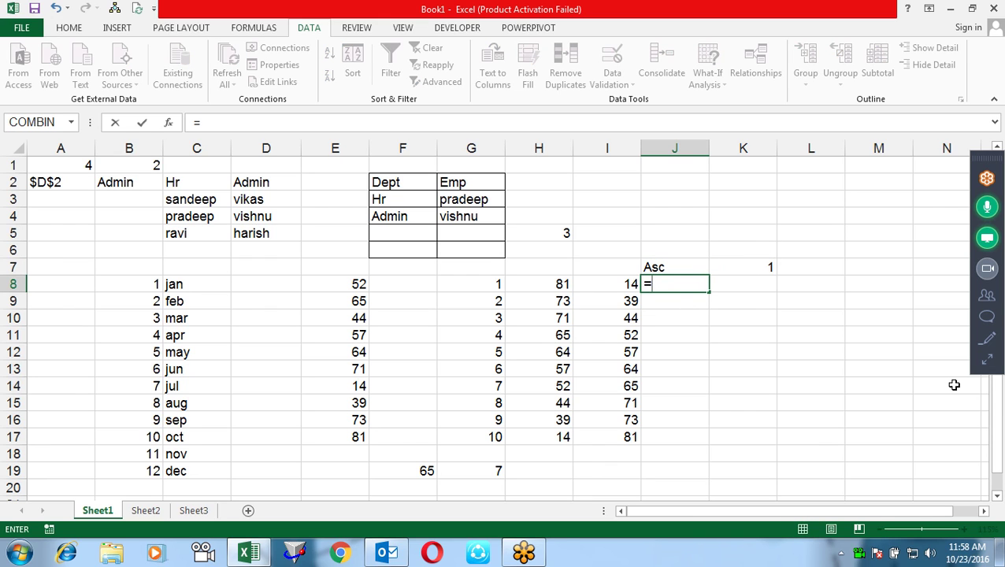
key(Escape)
key(Left)
key(Left)
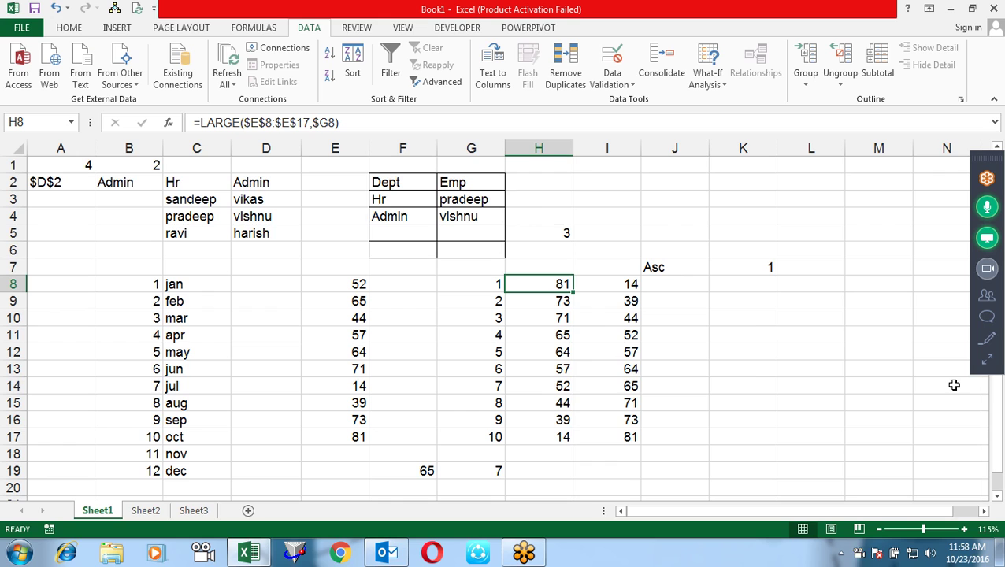
key(Right)
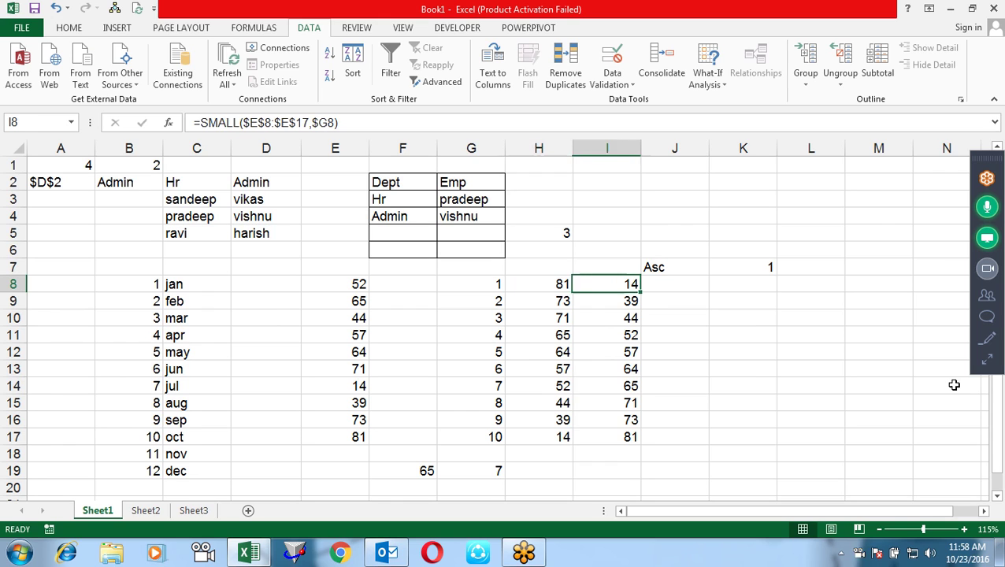
key(F2)
key(shift+Left)
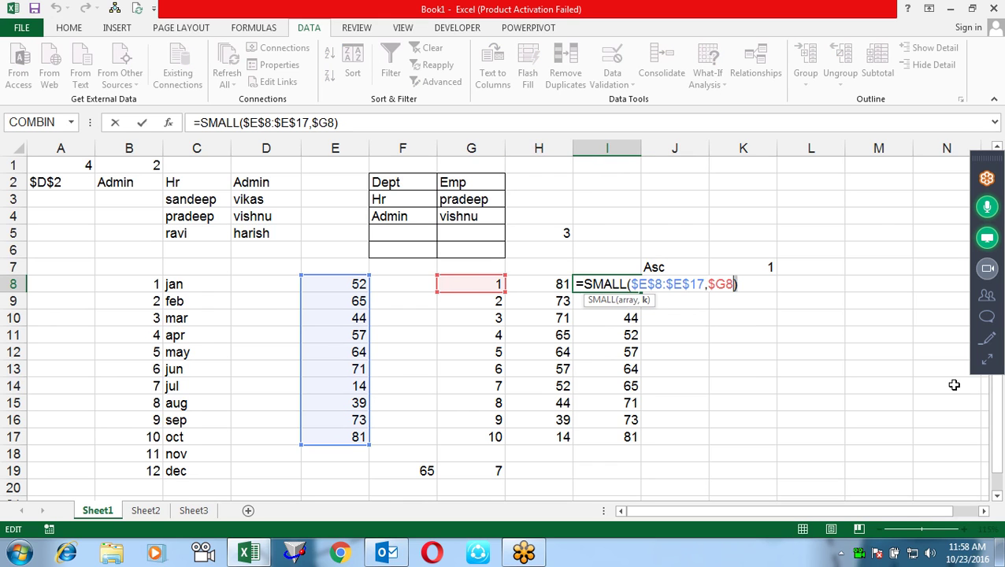
key(shift+Left)
key(shift+Left)
key(shift+Left)
key(shift+Left)
key(shift+Left)
key(shift+Left)
key(shift+Left)
key(shift+Left)
key(shift+Left)
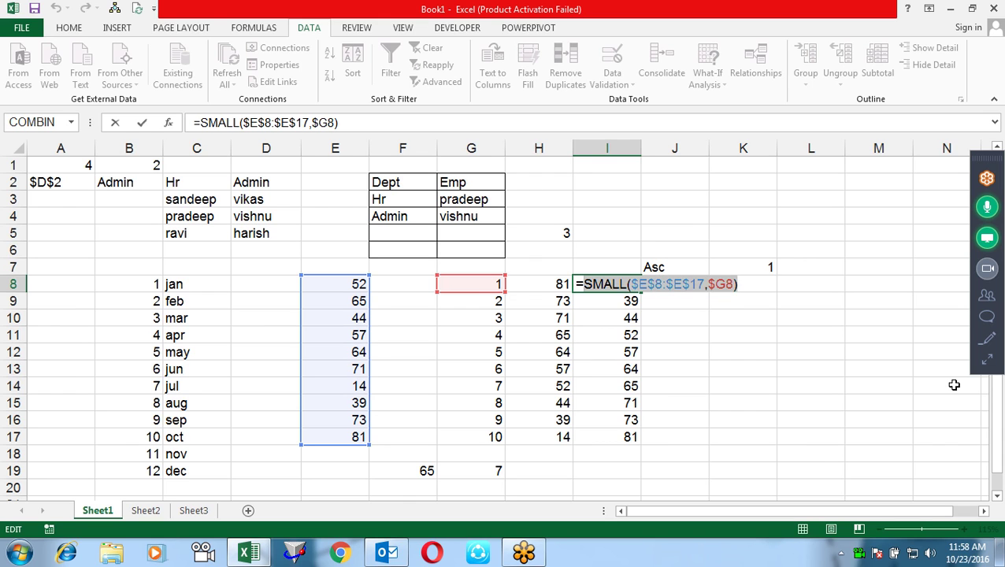
key(Escape)
- Enter =CHOOSE($K$7,SMALL($E$8:$E$17,$G8),LARGE($E$8:$E$17,$G8)) in J8, returning 14
key(Right)
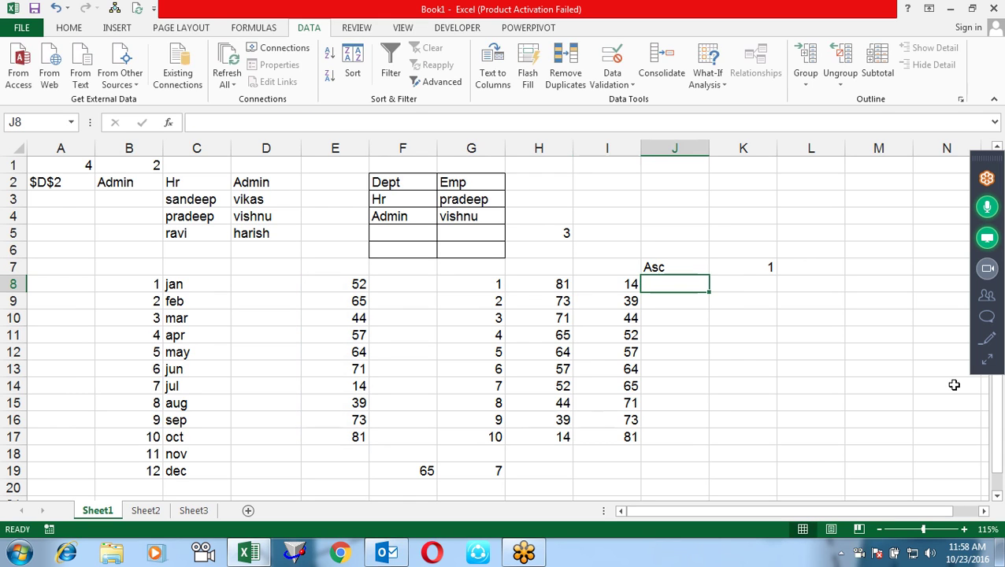
text(=cho)
key(Tab)
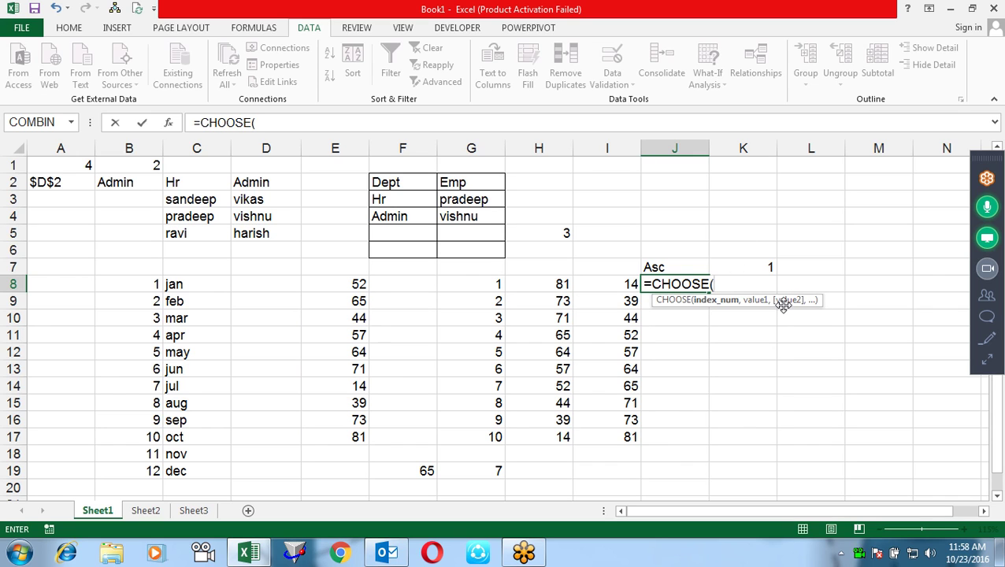
click(762, 267)
key(F4)
text(,)
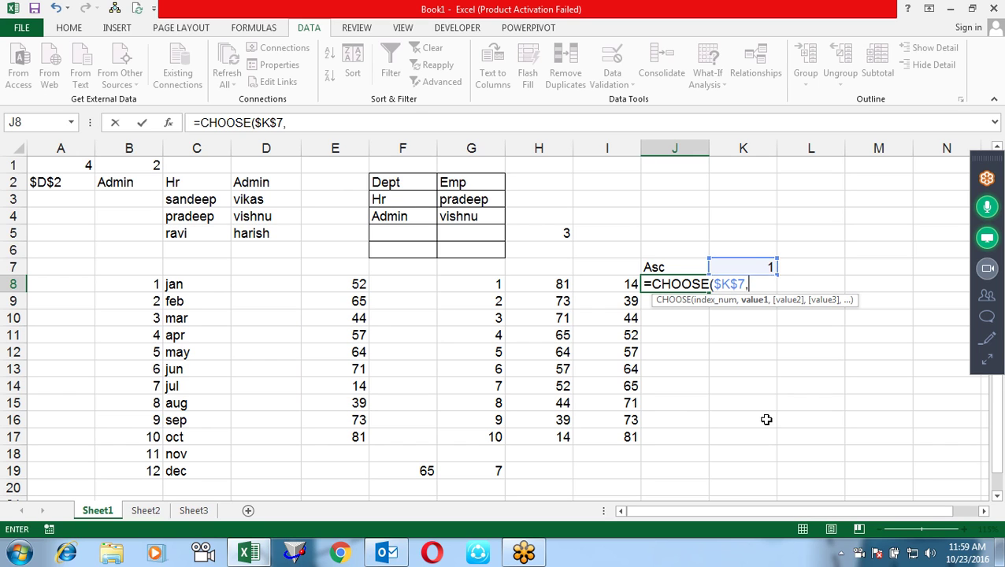
text(K16SMALL($E$8:$E$17,$G8))
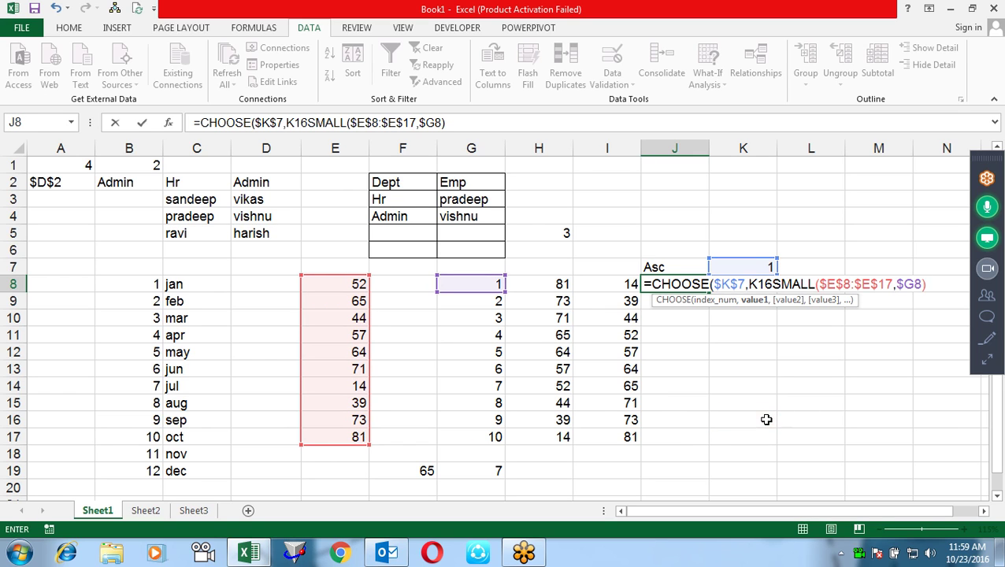
click(780, 283)
key(BackSpace)
key(BackSpace)
key(BackSpace)
click(904, 285)
text(,)
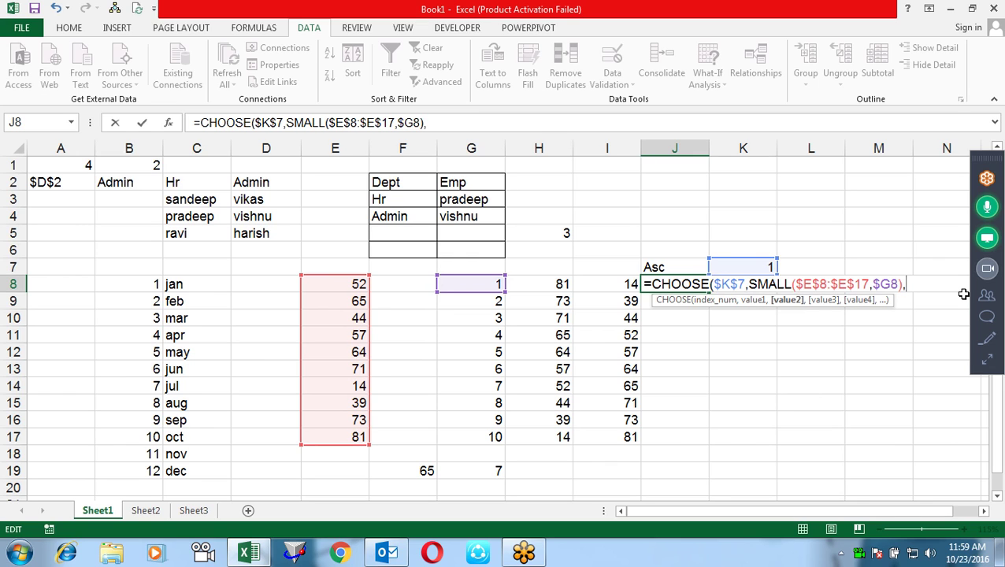
key(ctrl+v)
double_click(908, 286)
text(large)
key(Return)
key(Return)
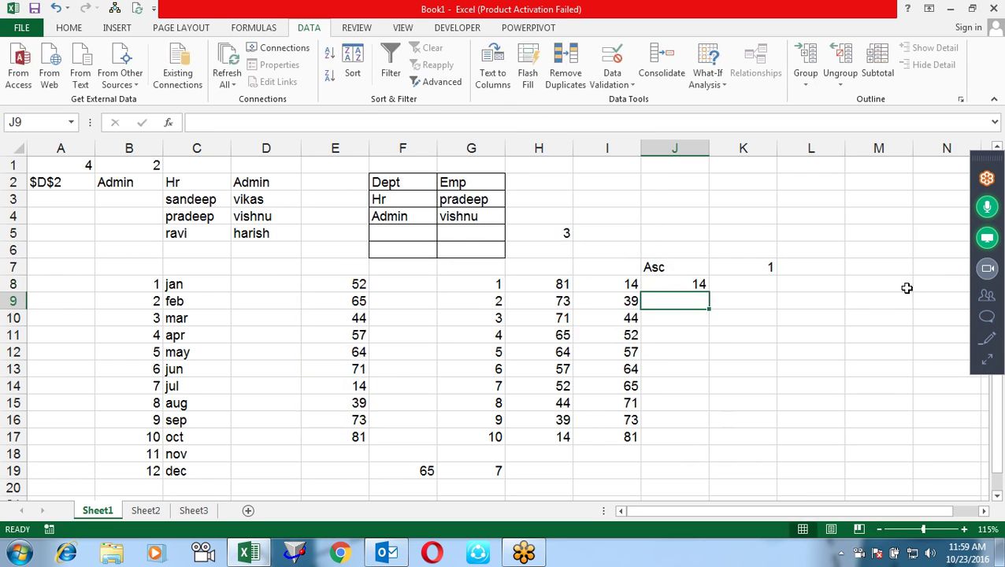
- Fill J8's CHOOSE formula down to J17 and test it with Dsc and Asc in J7
click(703, 283)
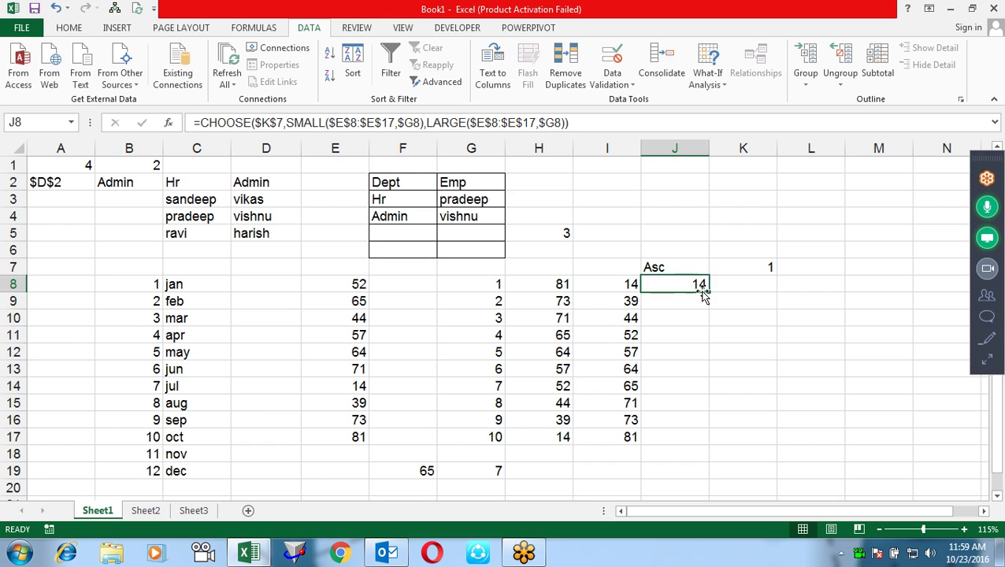
drag(708, 295, 693, 447)
click(705, 265)
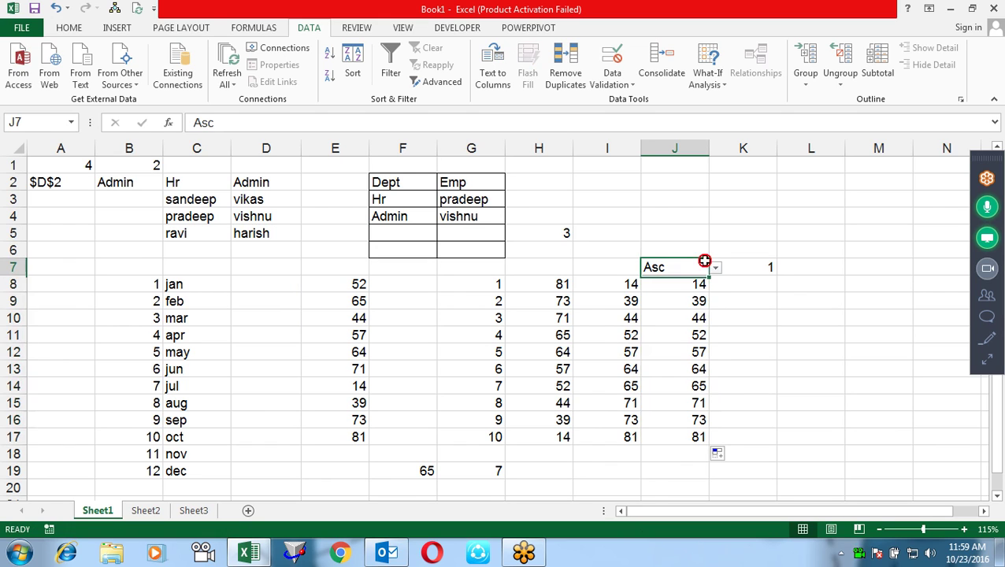
click(714, 269)
click(690, 291)
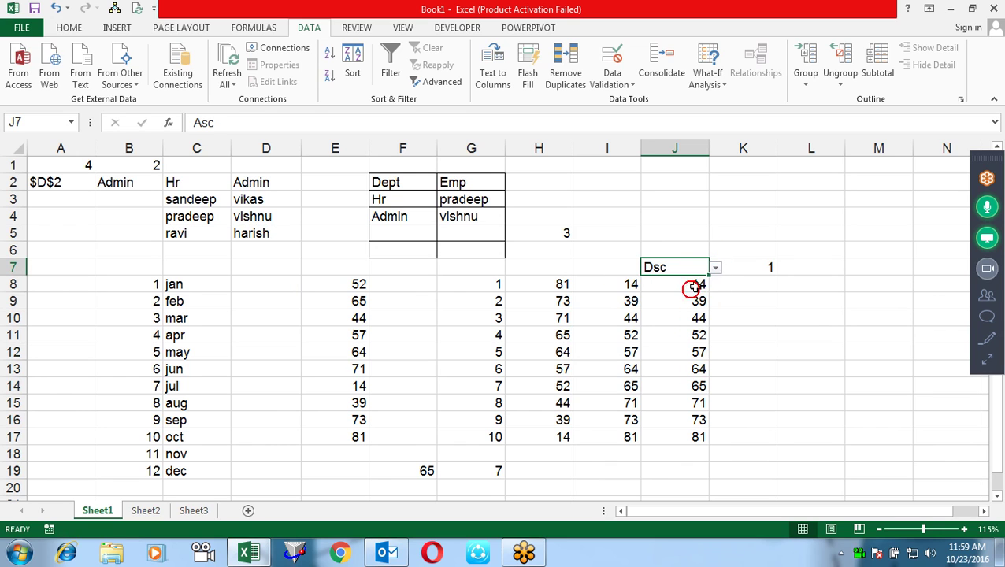
click(716, 270)
click(690, 279)
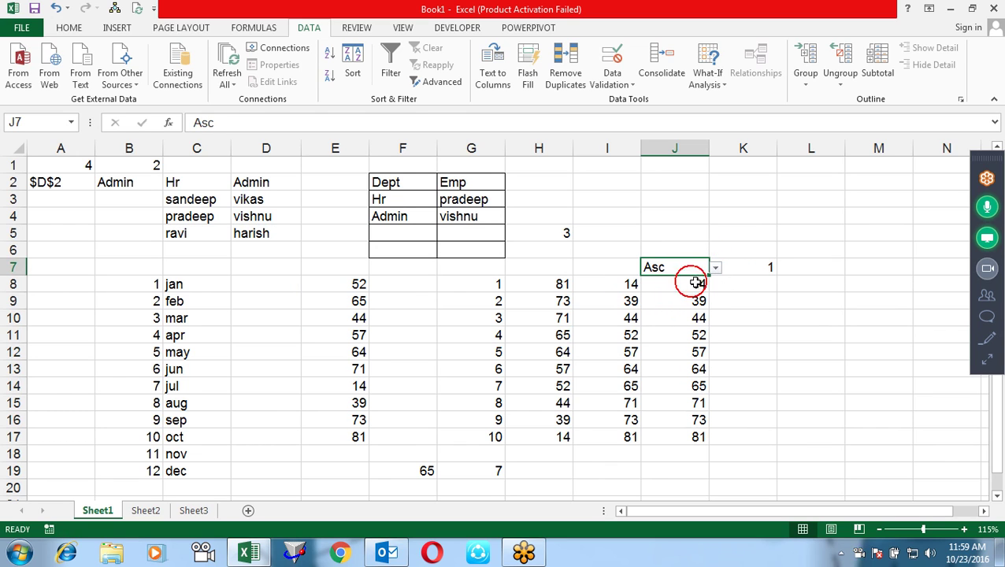
- Make K7's formula =IF($J$7="Asc",1,2) with an absolute J7 reference
click(731, 267)
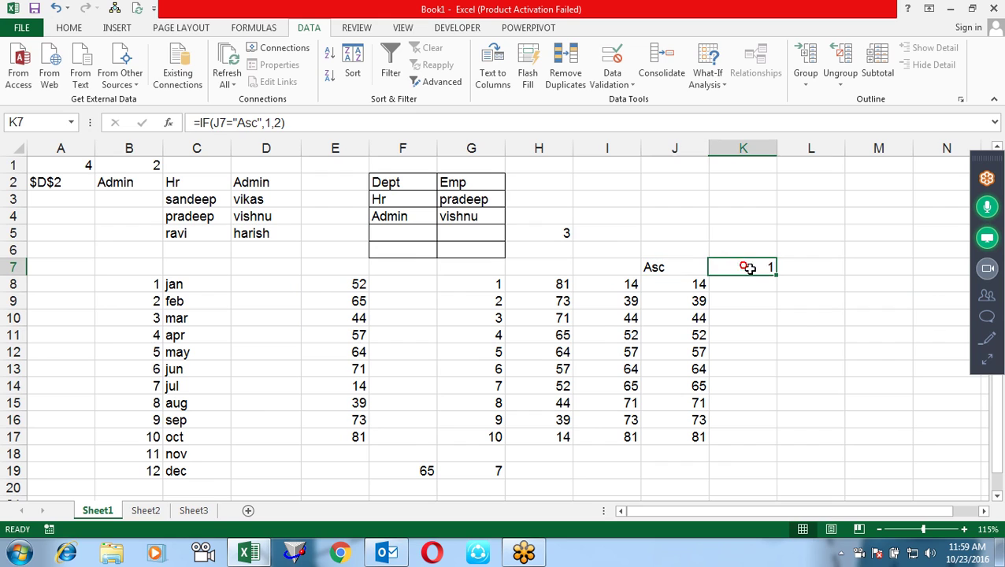
key(F2)
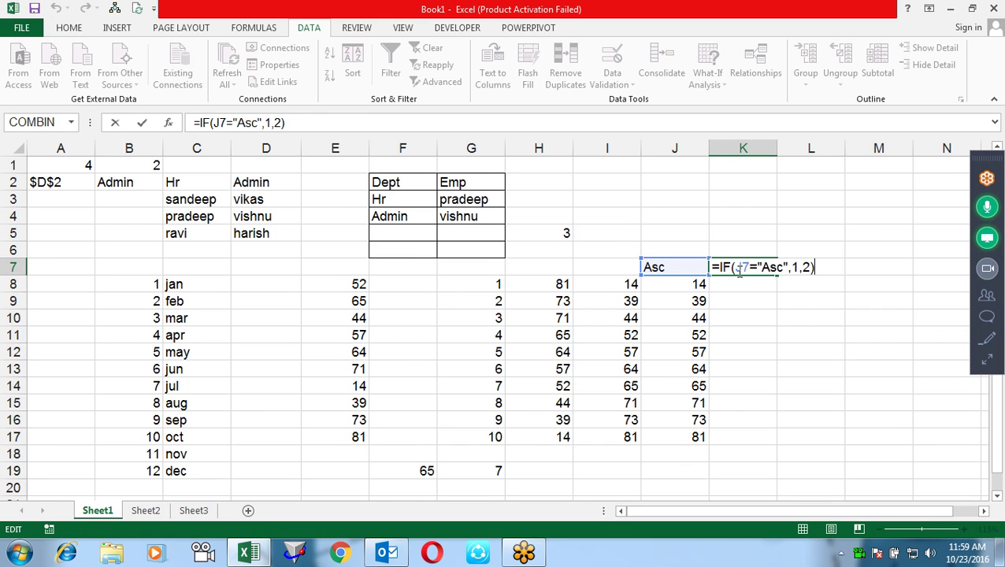
click(743, 268)
key(F4)
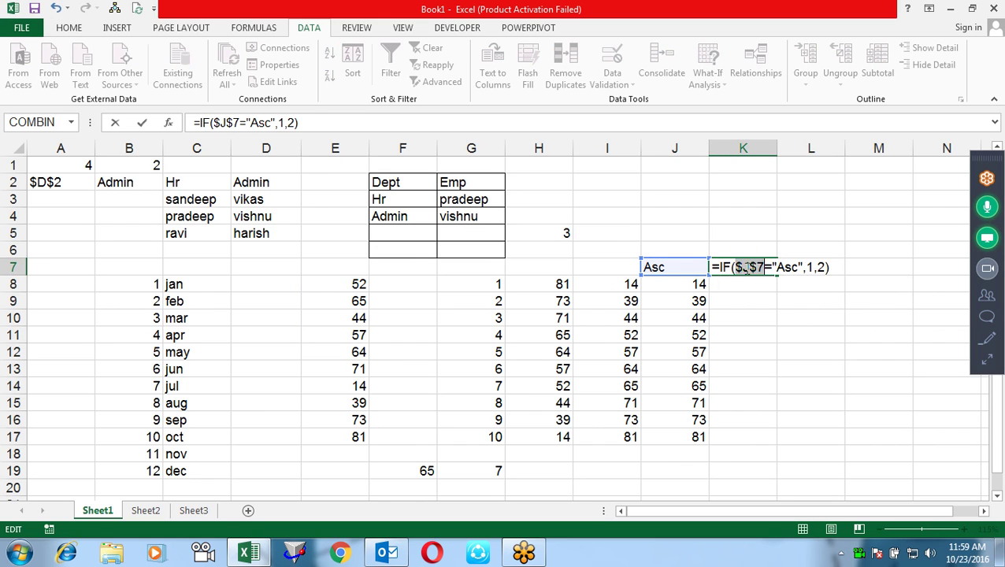
key(Return)
click(745, 268)
key(F2)
drag(831, 266, 721, 266)
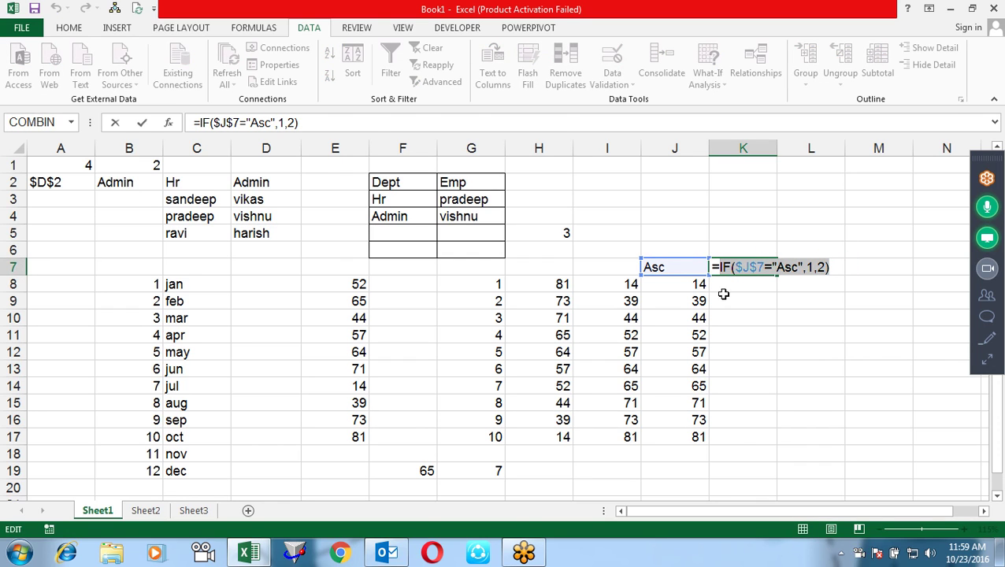
key(Escape)
- Replace $K$7 in J8 with IF($J$7="Asc",1,2), fill down to J17, and clear K7
click(692, 285)
key(F2)
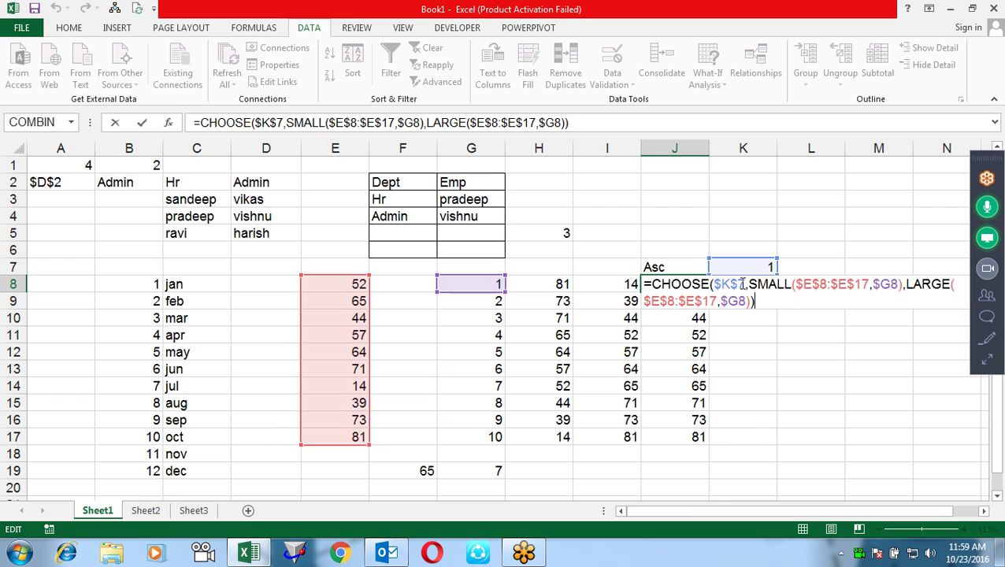
drag(742, 284, 713, 285)
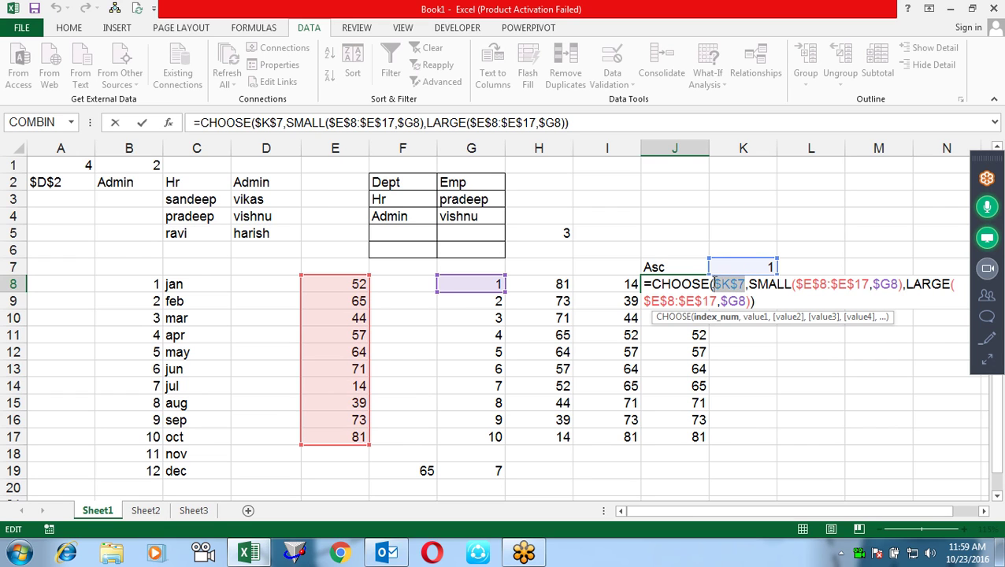
key(ctrl+v)
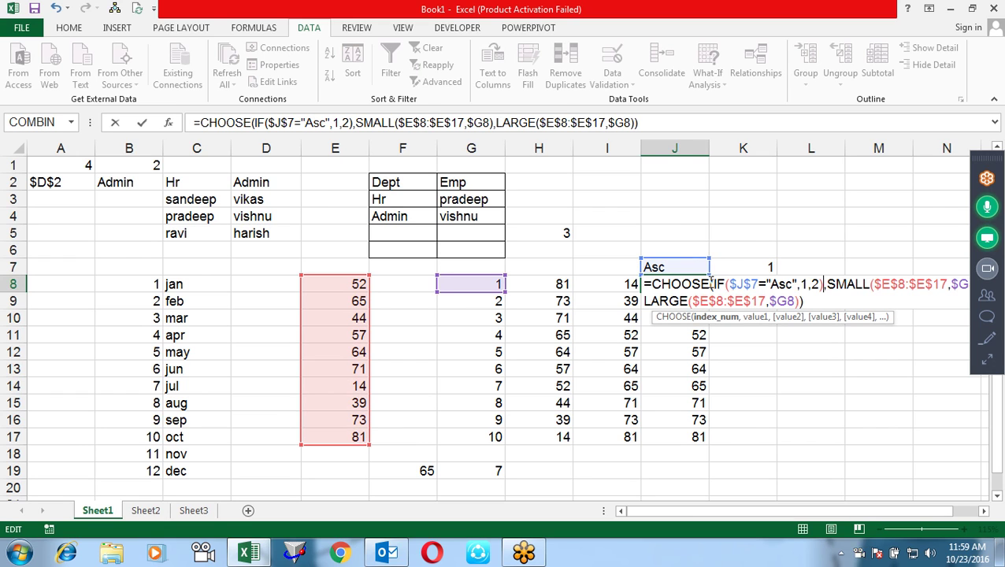
key(Return)
click(701, 283)
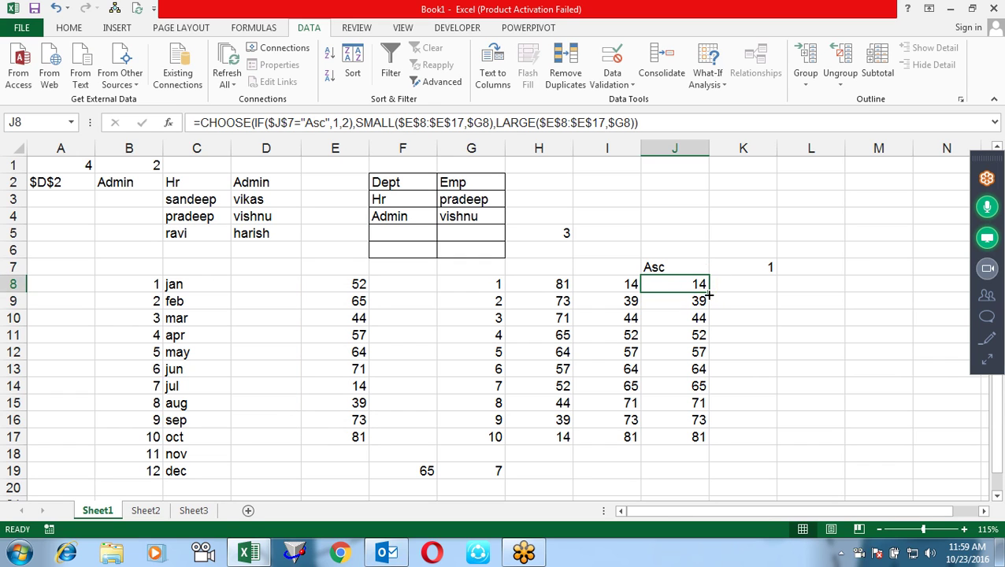
double_click(709, 293)
click(757, 264)
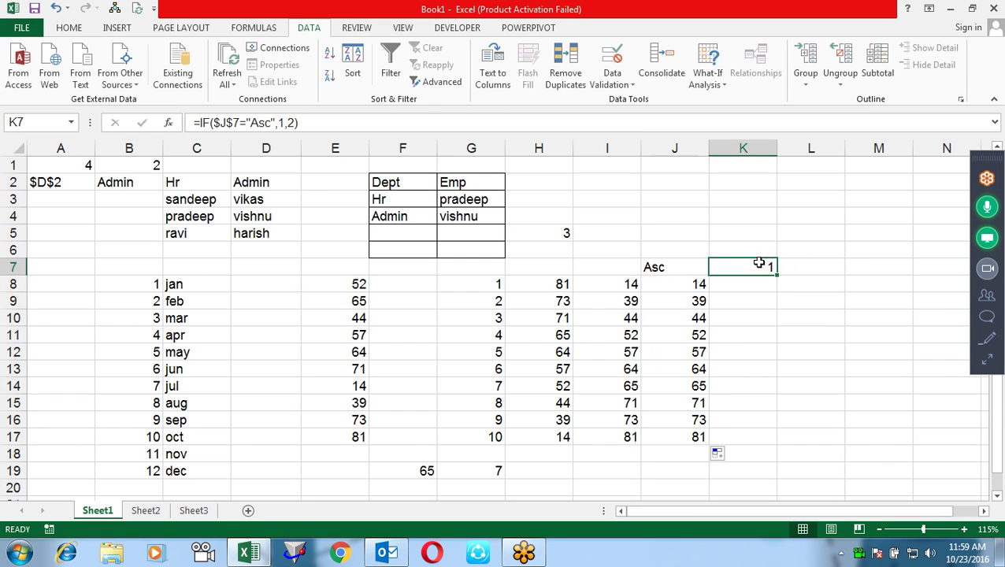
key(Delete)
- Toggle J7 between Dsc and Asc, finishing on Dsc, and check J8's result
click(682, 265)
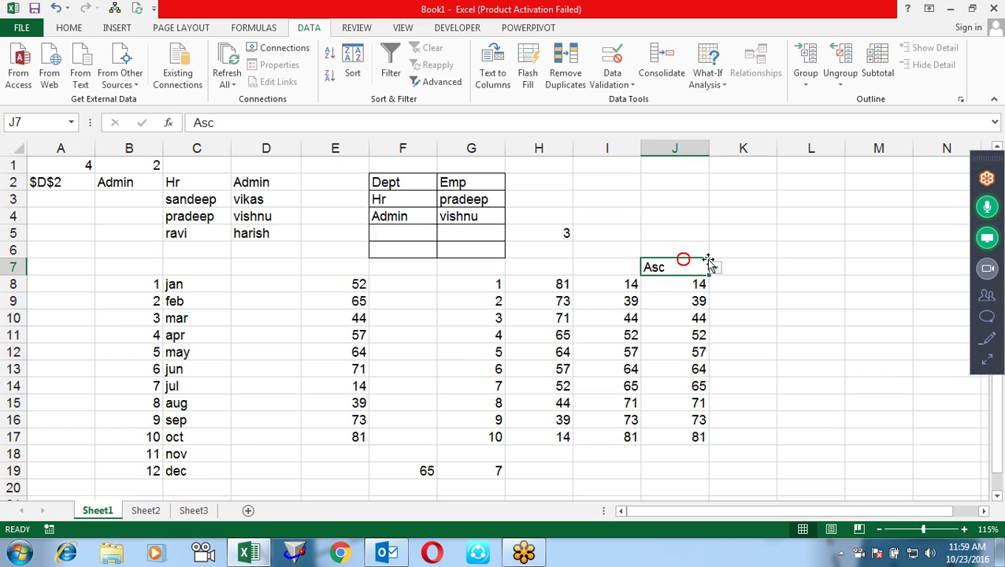
click(715, 268)
click(709, 291)
click(714, 269)
click(708, 282)
click(715, 268)
click(708, 293)
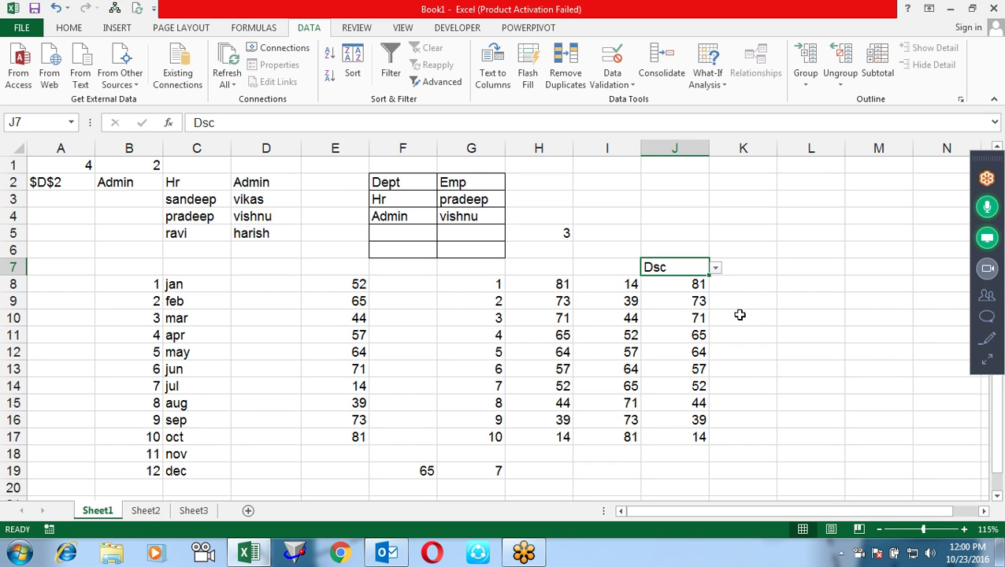
click(739, 315)
click(676, 282)
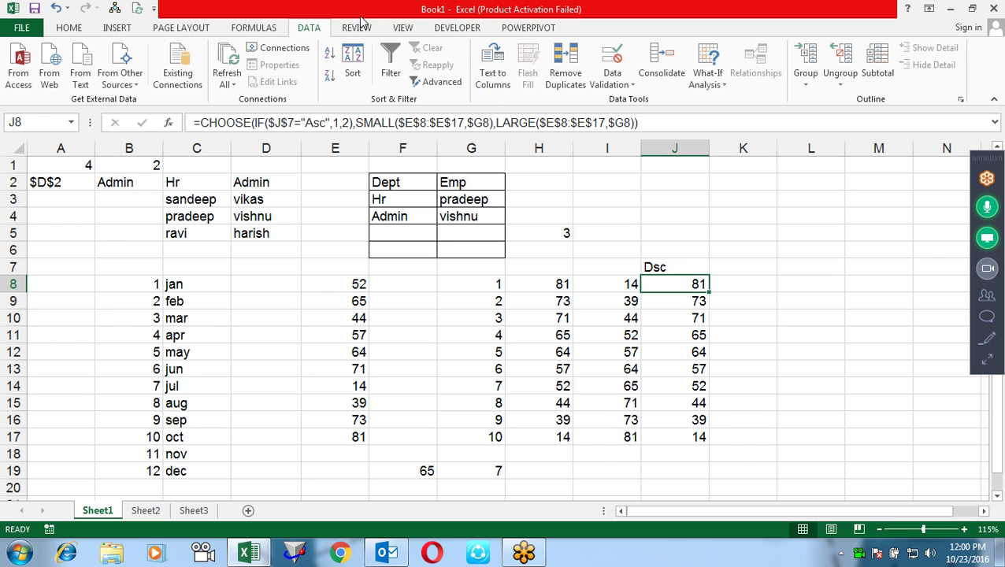
- Browse the Math & Trig and Lookup & Reference function lists on the Formulas ribbon
click(254, 27)
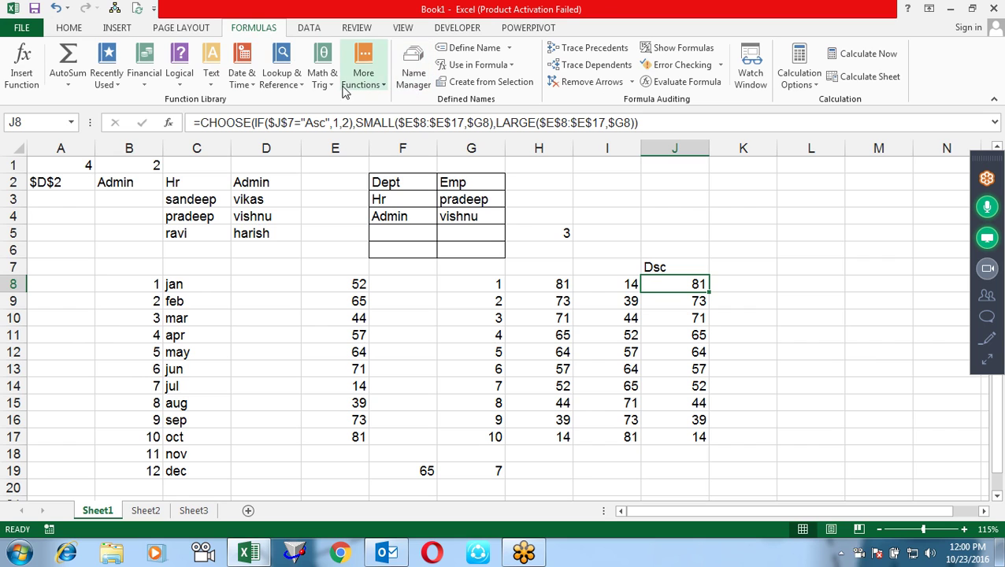
click(322, 75)
click(281, 79)
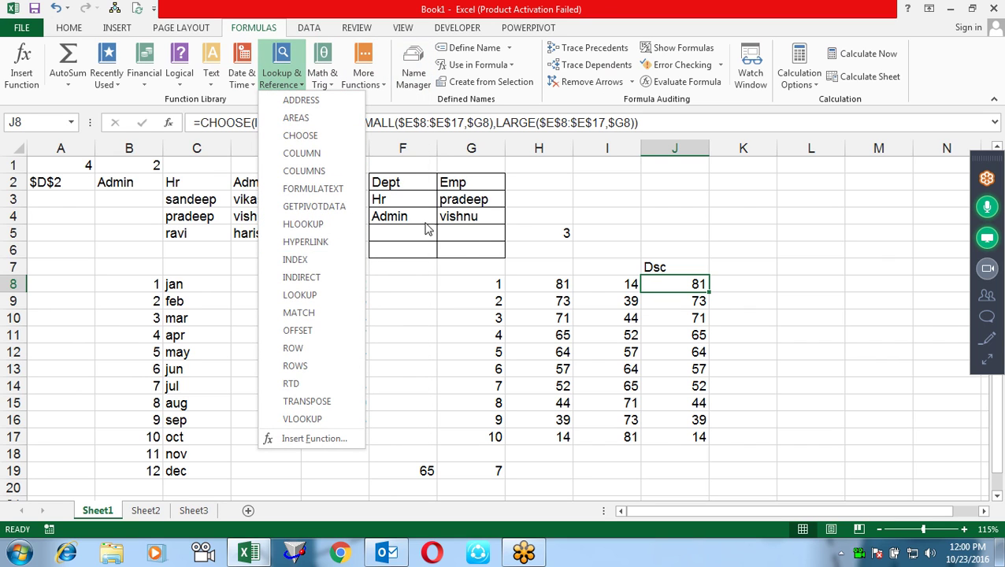
click(700, 196)
scroll(116, 407, down, 3)
scroll(112, 415, down, 1)
scroll(167, 384, up, 4)
- On Sheet2, try =ROW() and =ROW(E7) (returning 7) in A1, then clear it
click(146, 510)
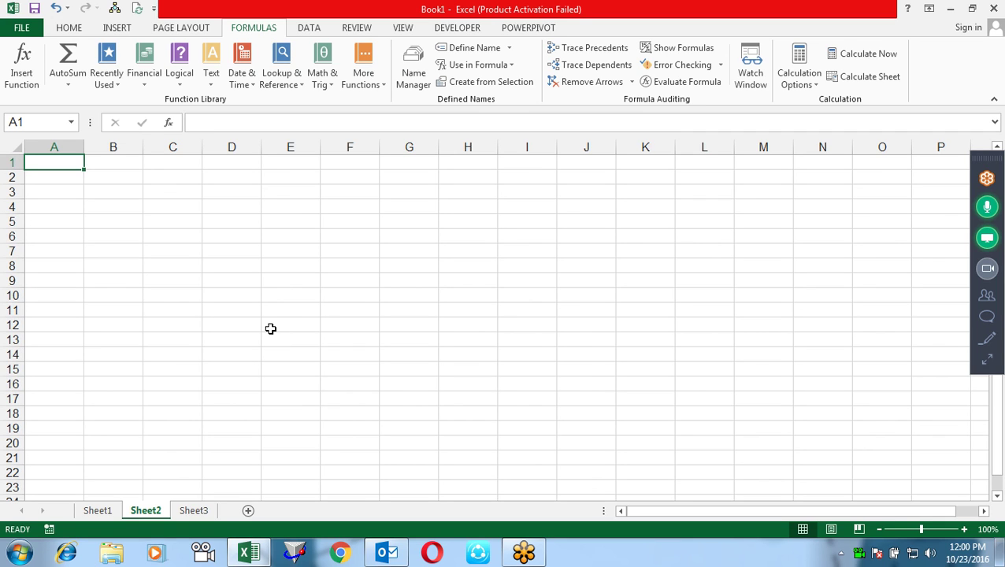
text(=row)
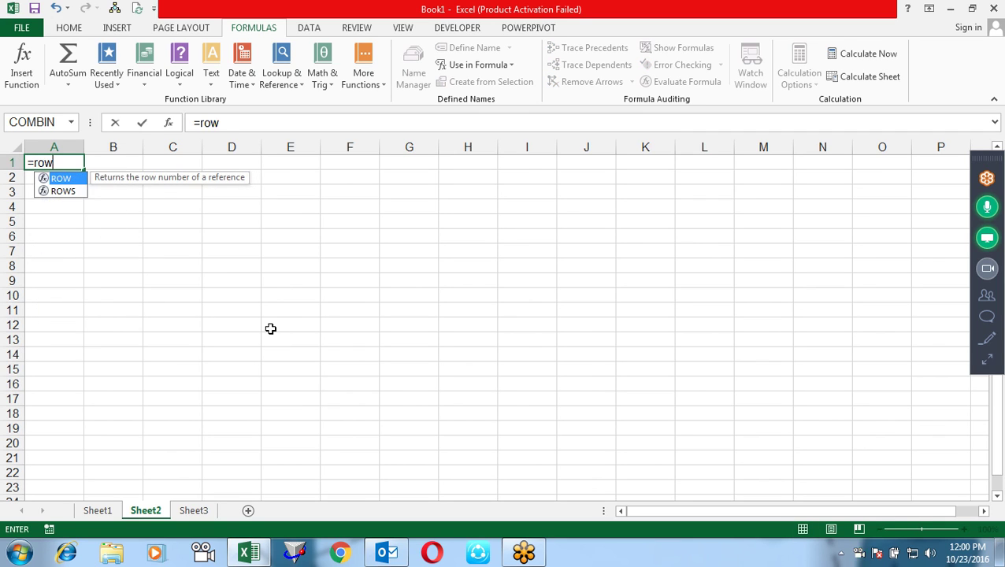
key(Tab)
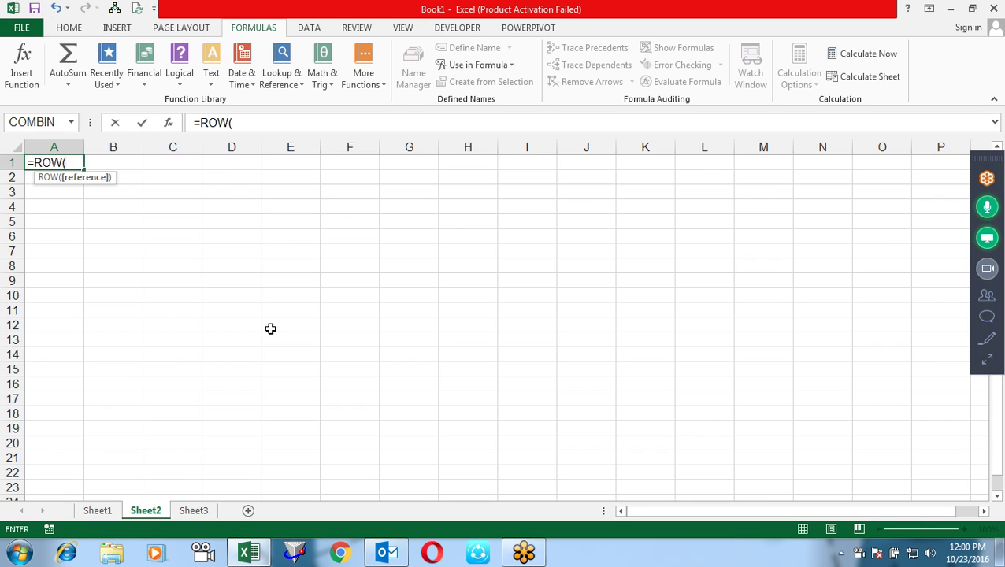
key(Return)
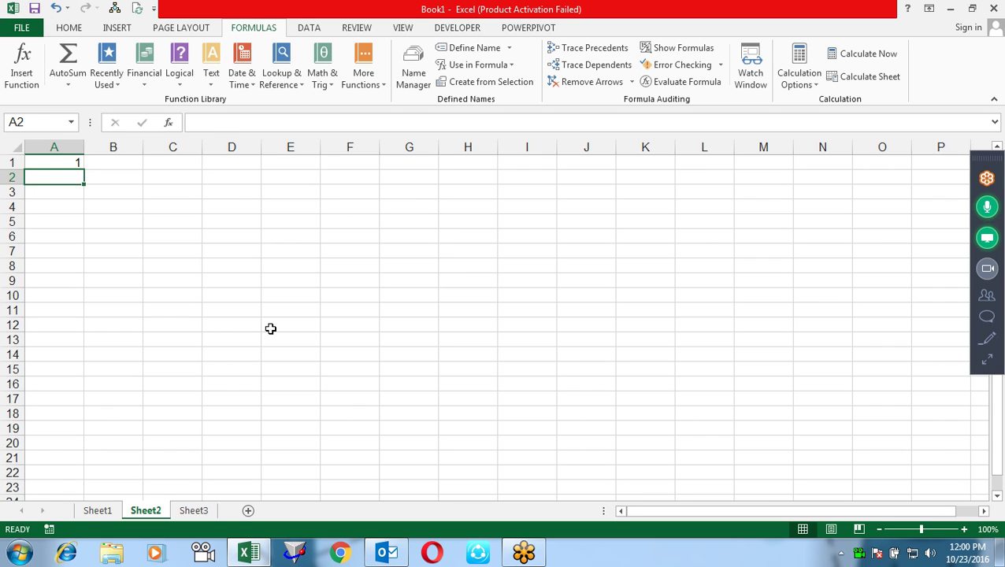
key(Up)
key(F2)
key(Left)
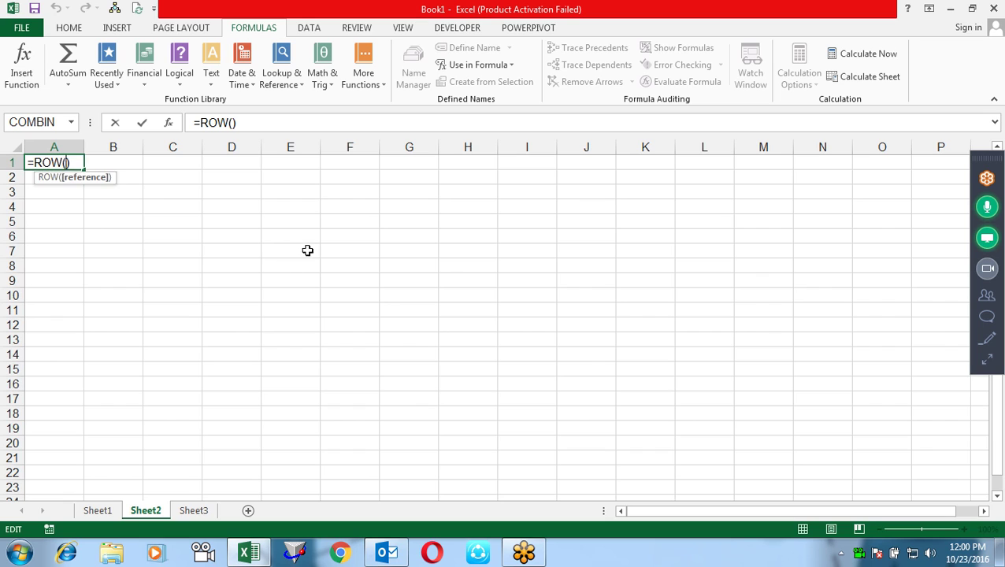
click(307, 250)
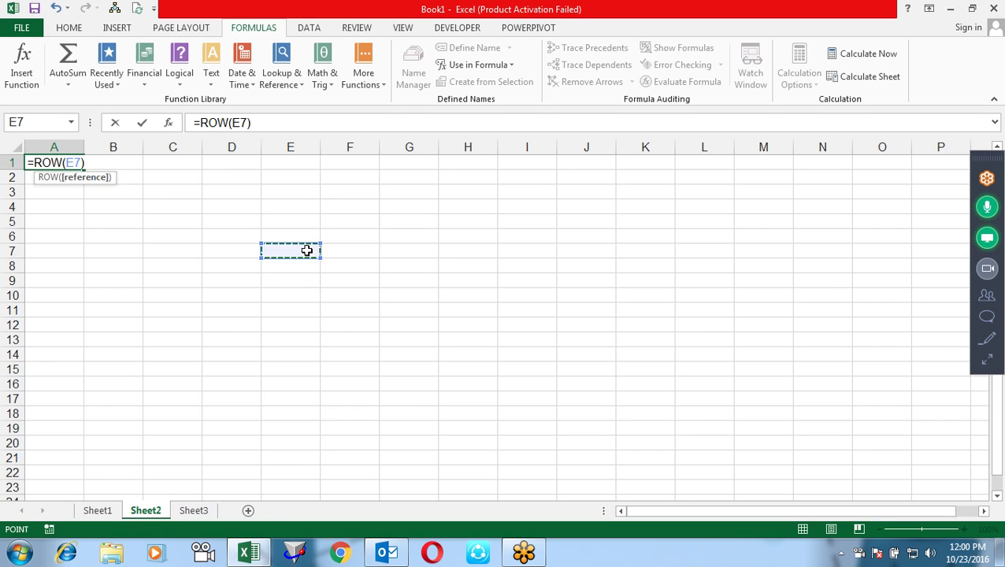
key(Return)
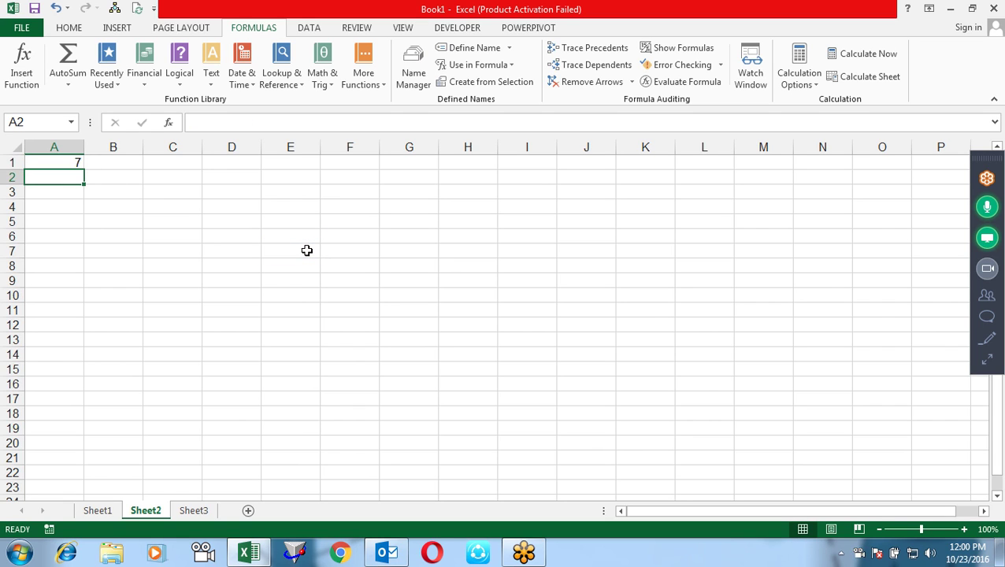
key(Up)
key(Delete)
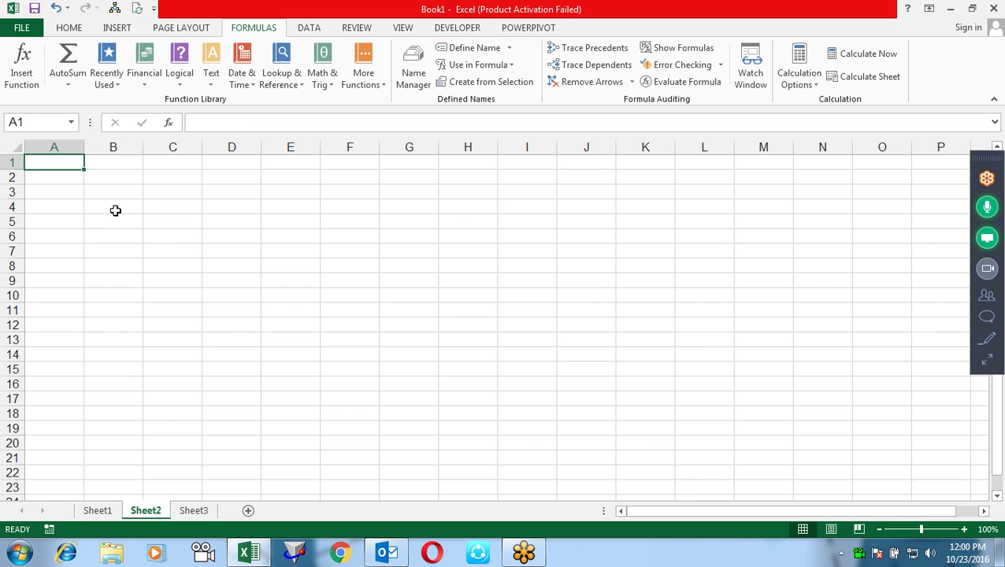
- Enter =ROW() in A1 and fill it down to A14, numbering 1 to 14
text(=ROW()
key(Return)
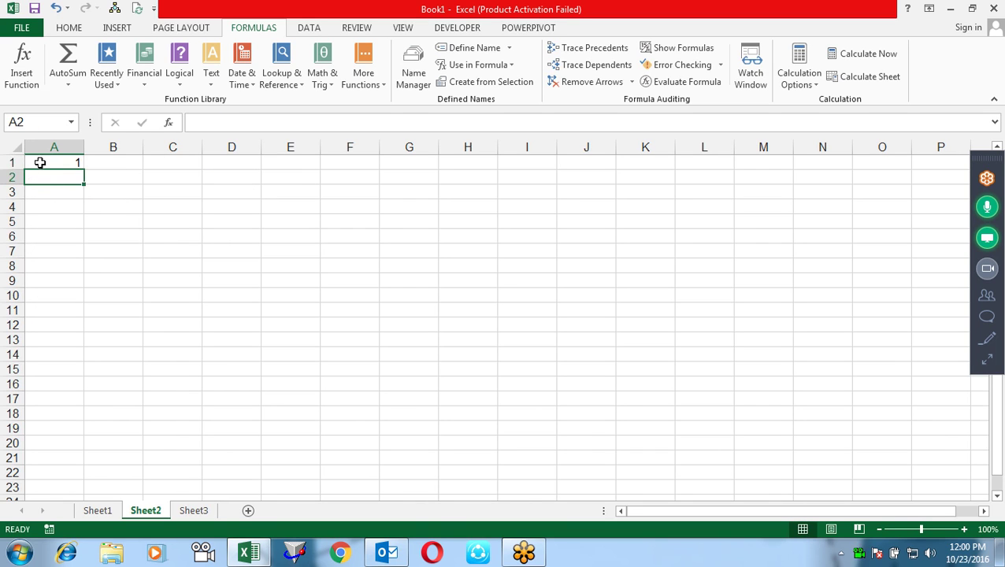
click(76, 161)
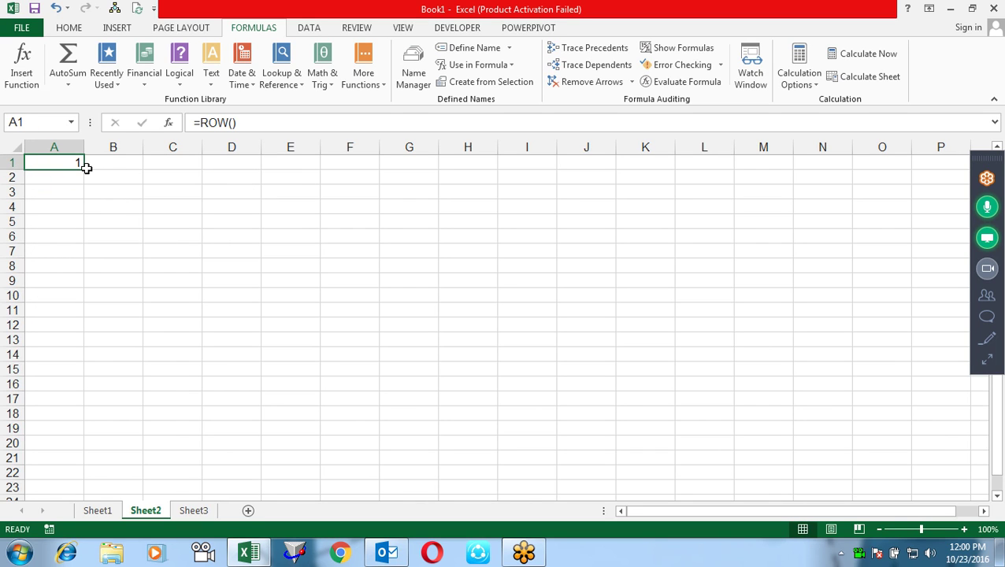
drag(85, 168, 106, 358)
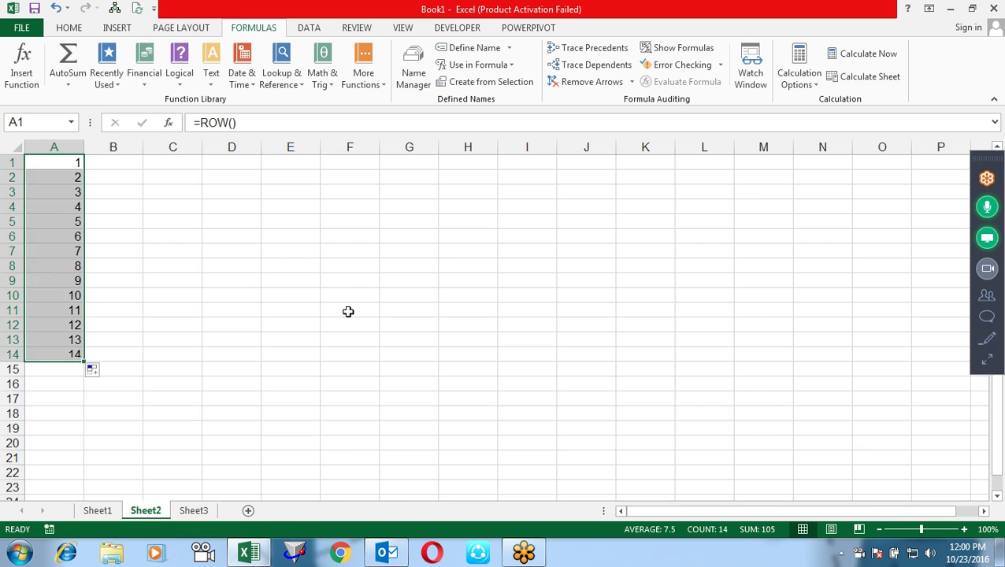
click(313, 290)
- Type a name in B1 and fill it down column B to row 14
click(131, 161)
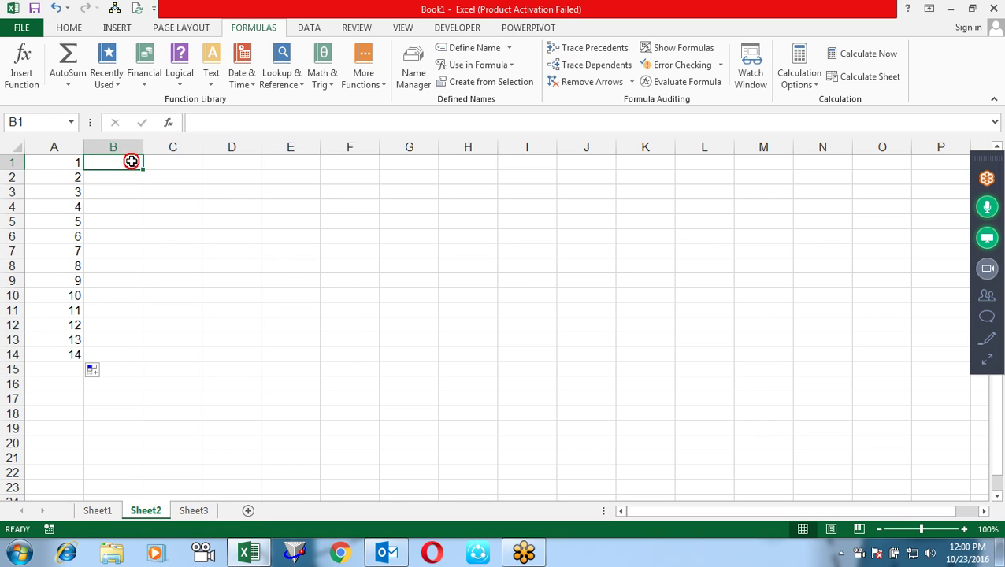
text(sabd)
text(ndee)
key(Return)
click(130, 161)
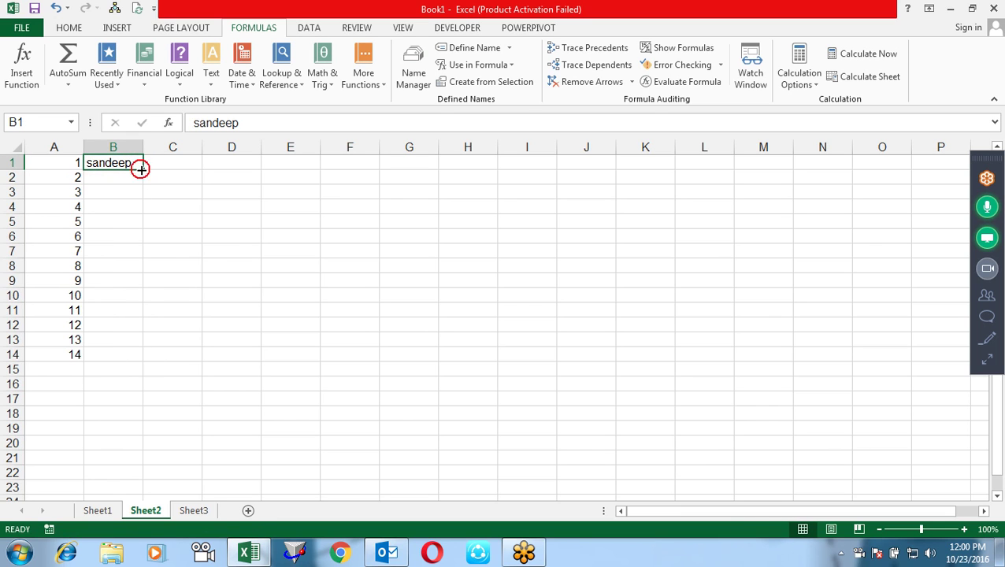
double_click(142, 169)
click(283, 269)
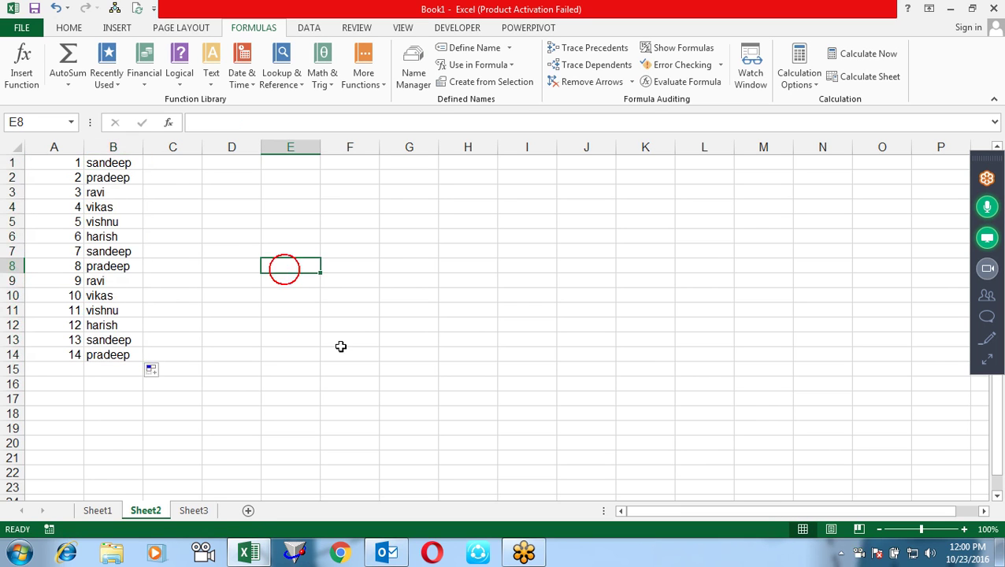
- Delete row 4 with Alt+E, D and check that A5:A8 renumbered continuously
click(13, 207)
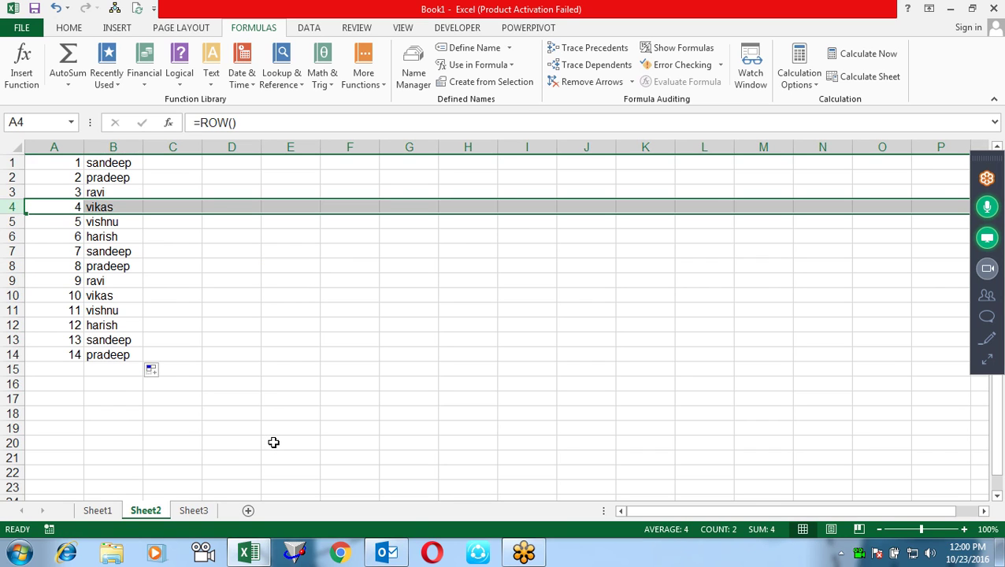
key(alt+e)
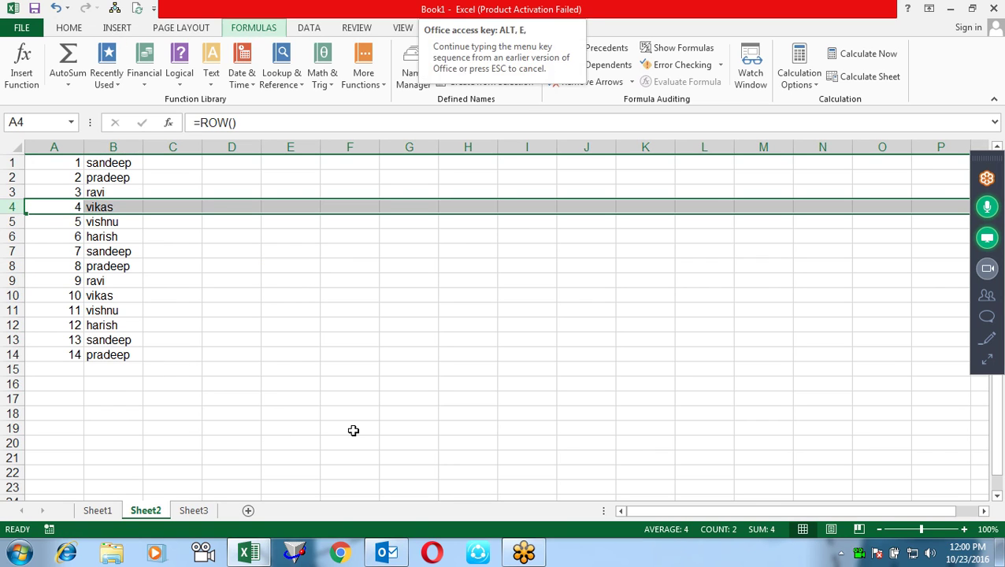
key(d)
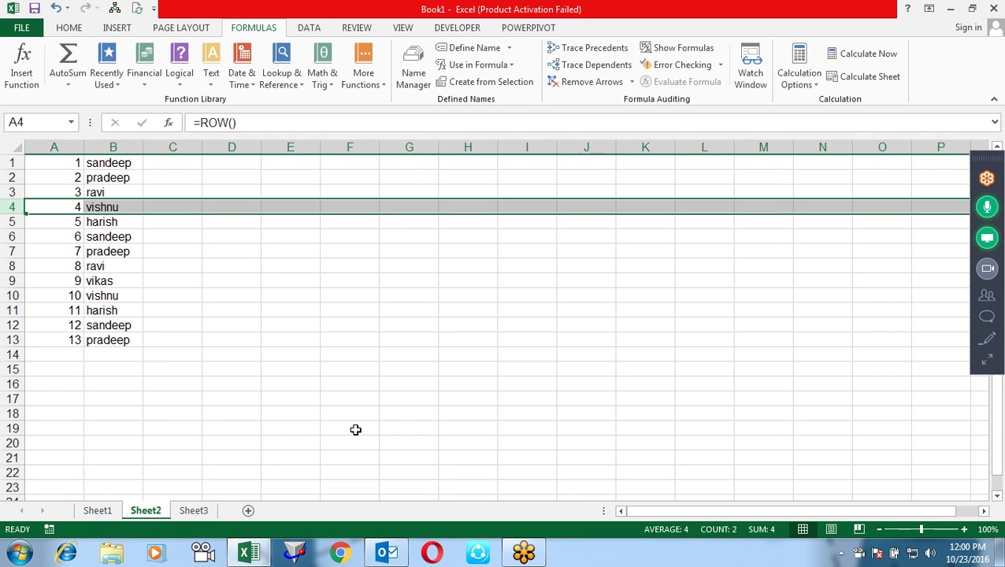
click(72, 220)
drag(82, 228, 74, 267)
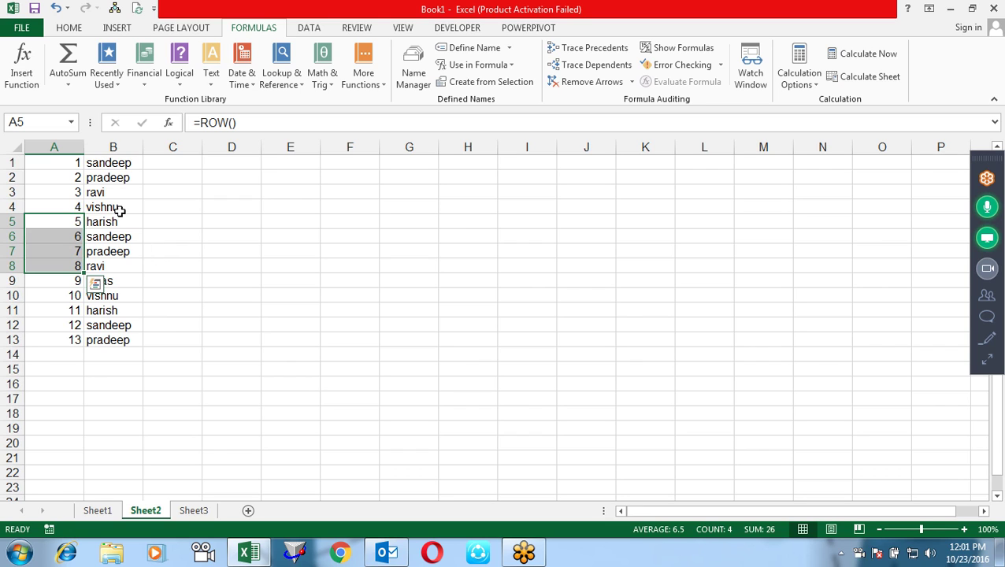
- Enter the headers Name in B4 and Sl in A4, and clear A1:B3
click(118, 207)
text(Nam)
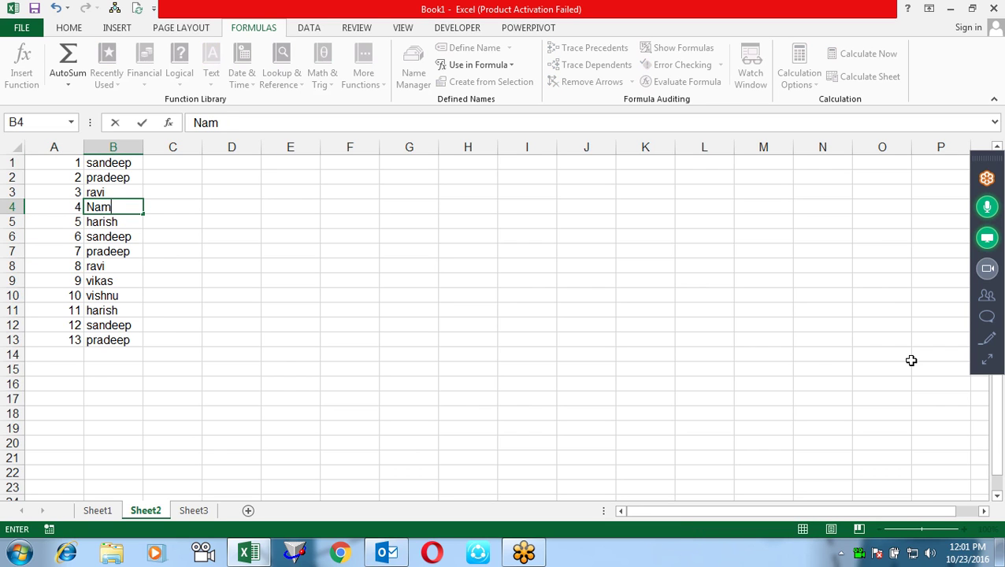
key(Return)
key(Up)
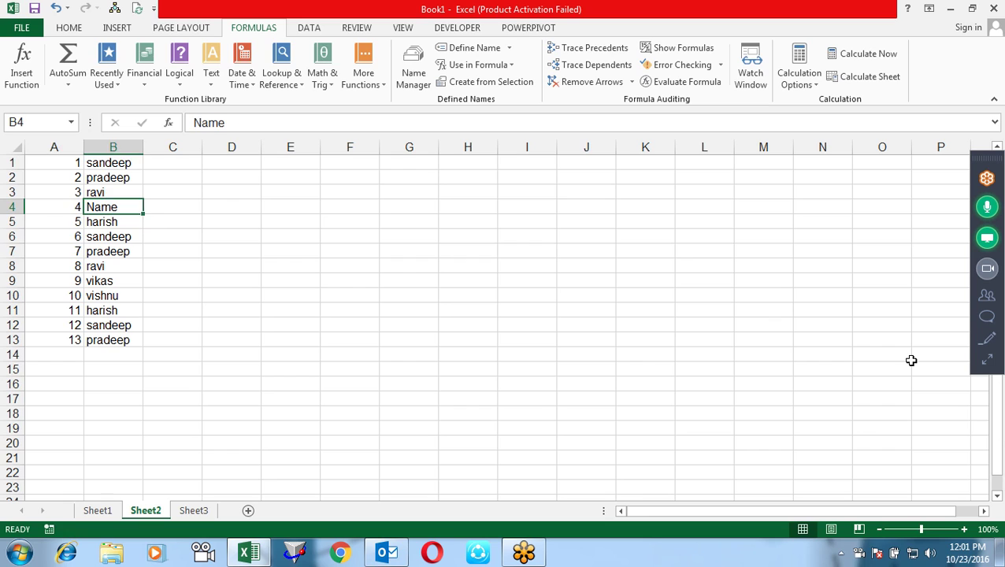
key(Left)
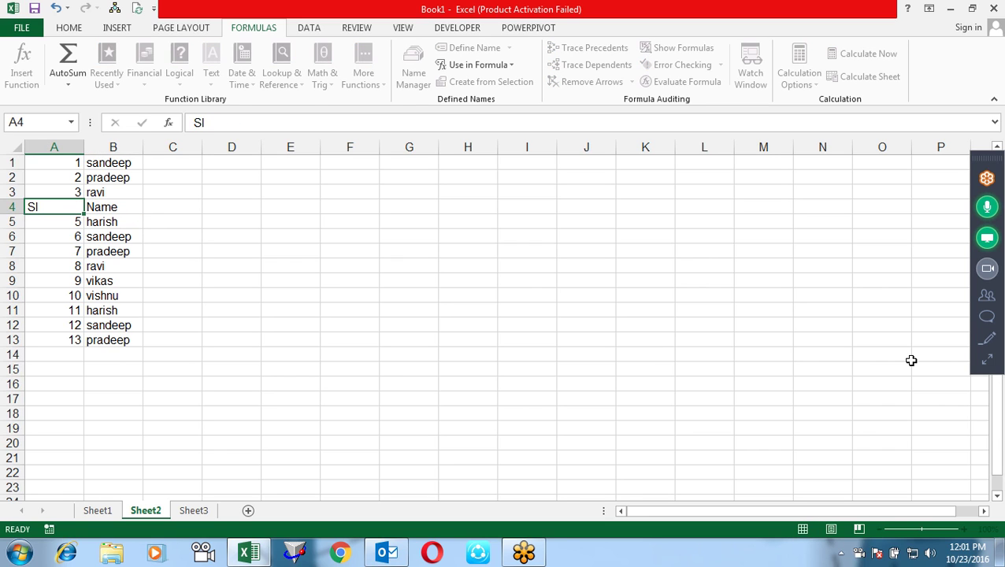
key(Return)
drag(113, 193, 16, 147)
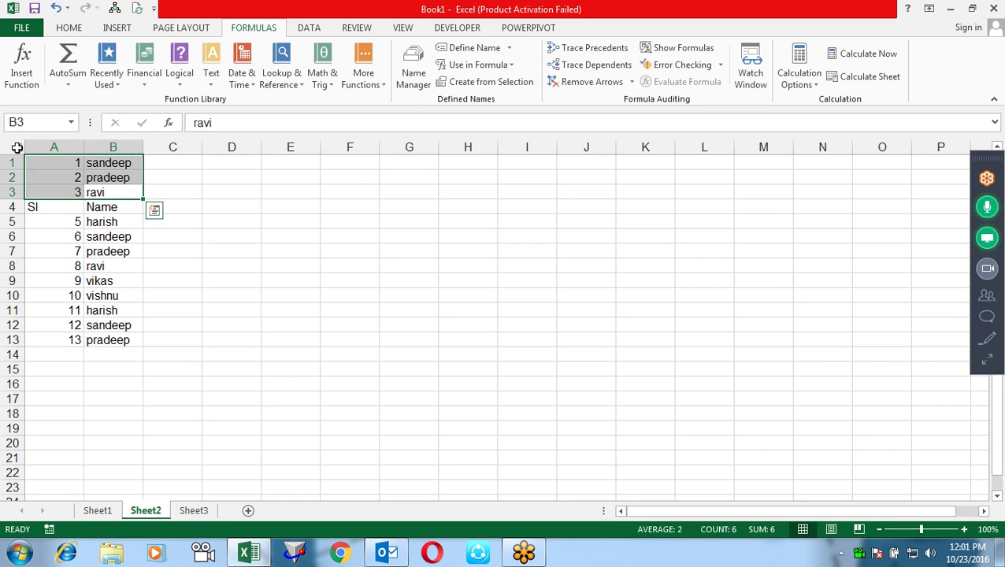
key(Delete)
- Change A5 to =ROW()-4 and fill the formula down to row 13
click(74, 219)
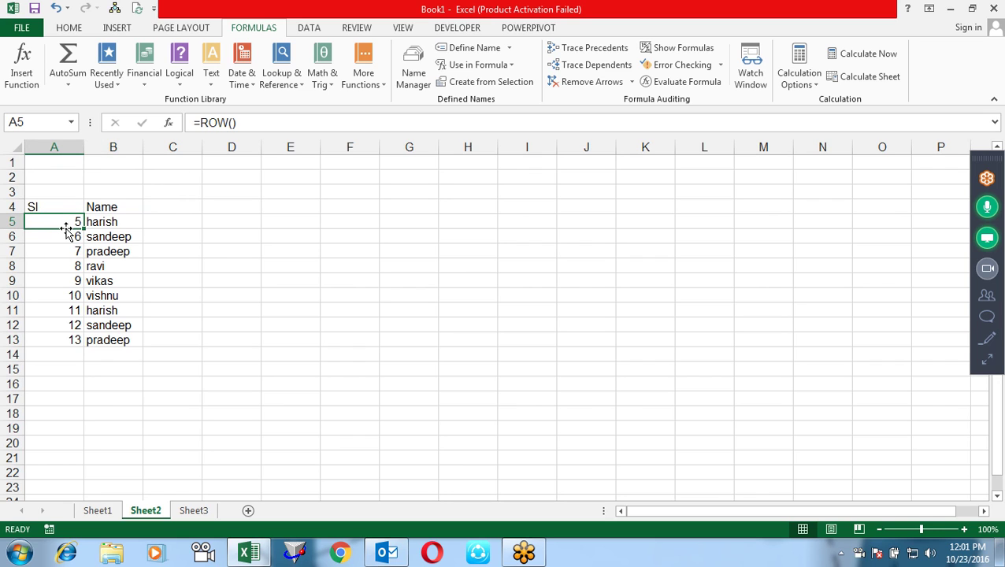
key(F2)
text(-4)
key(Return)
click(75, 222)
drag(84, 228, 74, 350)
- Delete row 7 and confirm the Sl numbering still runs 1–8
click(313, 333)
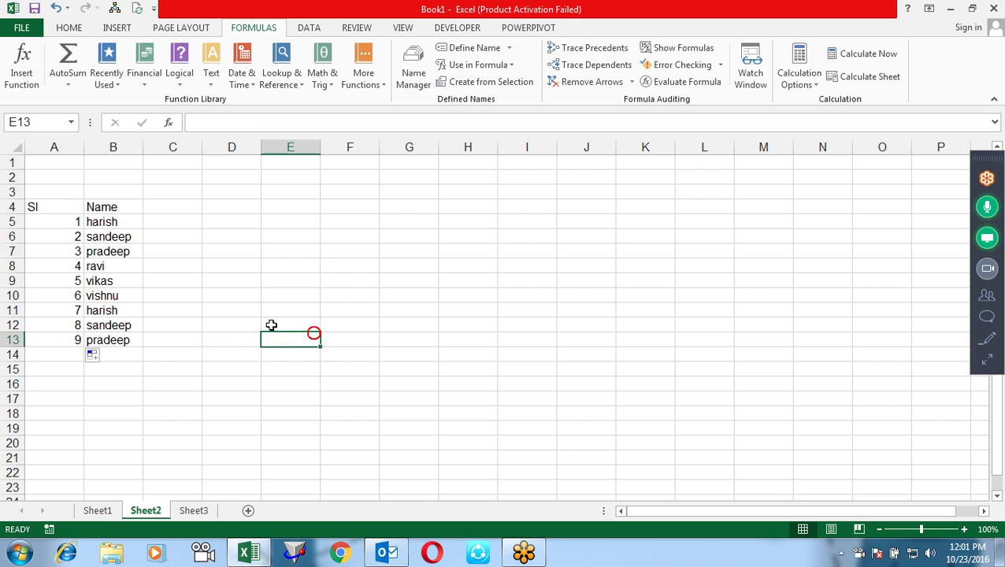
click(13, 251)
key(alt+e)
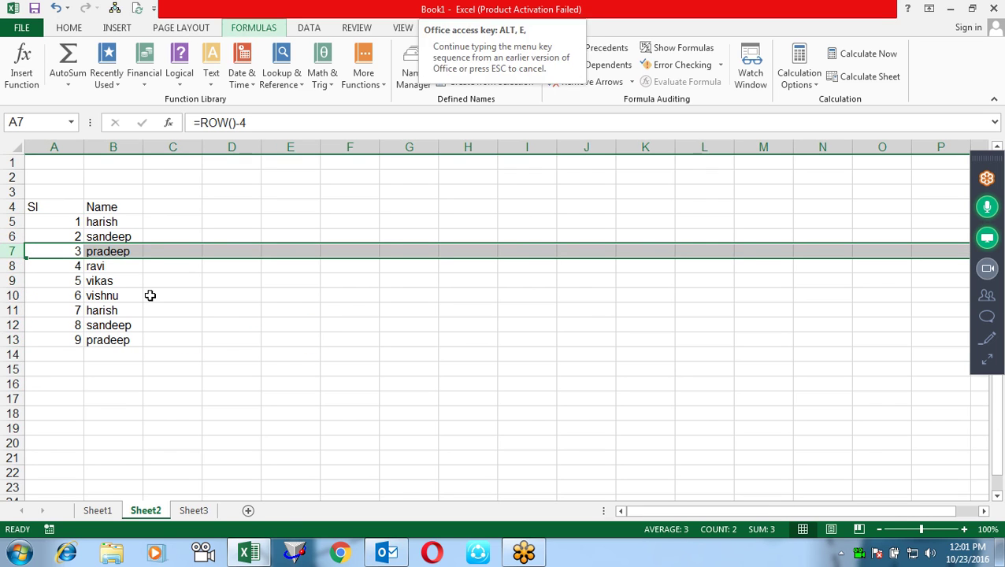
key(d)
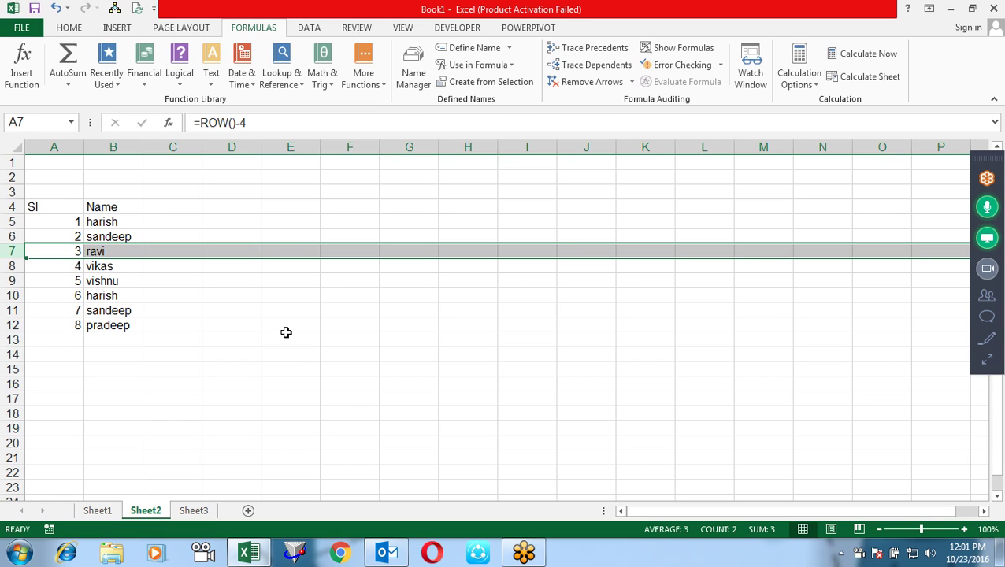
click(286, 335)
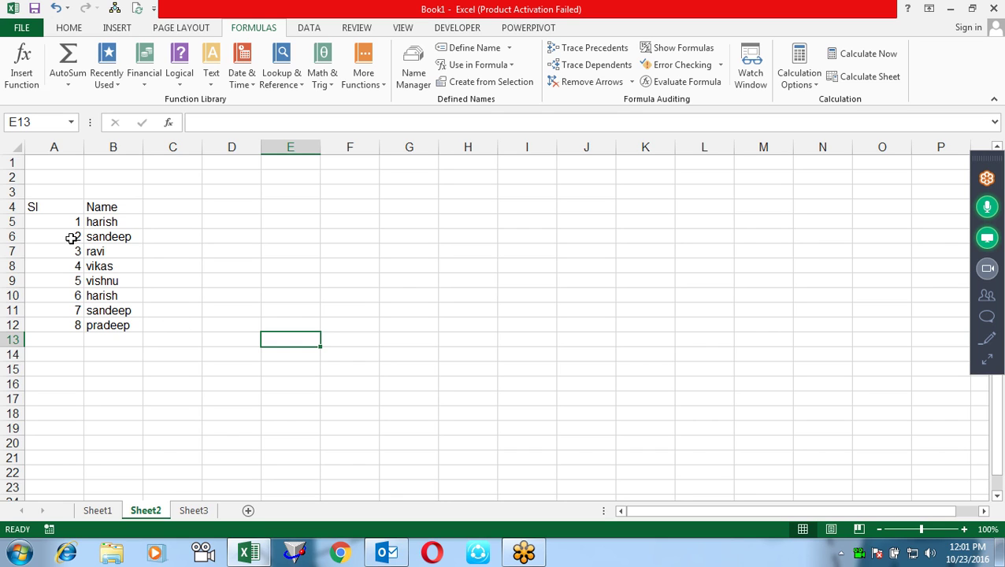
- Clear the names in B5:B12 and change A5 to =IF(B5="","",ROW()-4)
drag(119, 217, 137, 323)
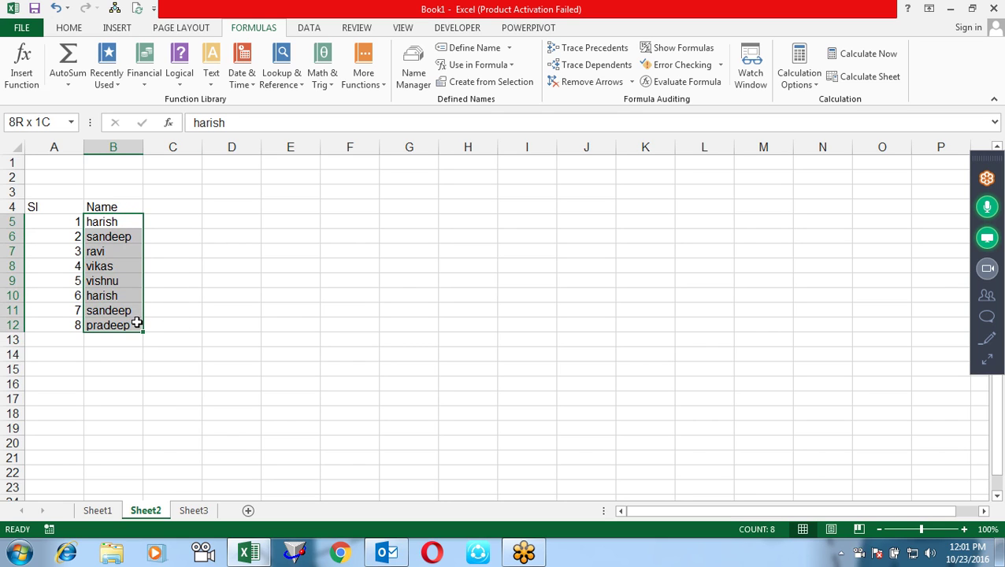
key(Delete)
double_click(67, 226)
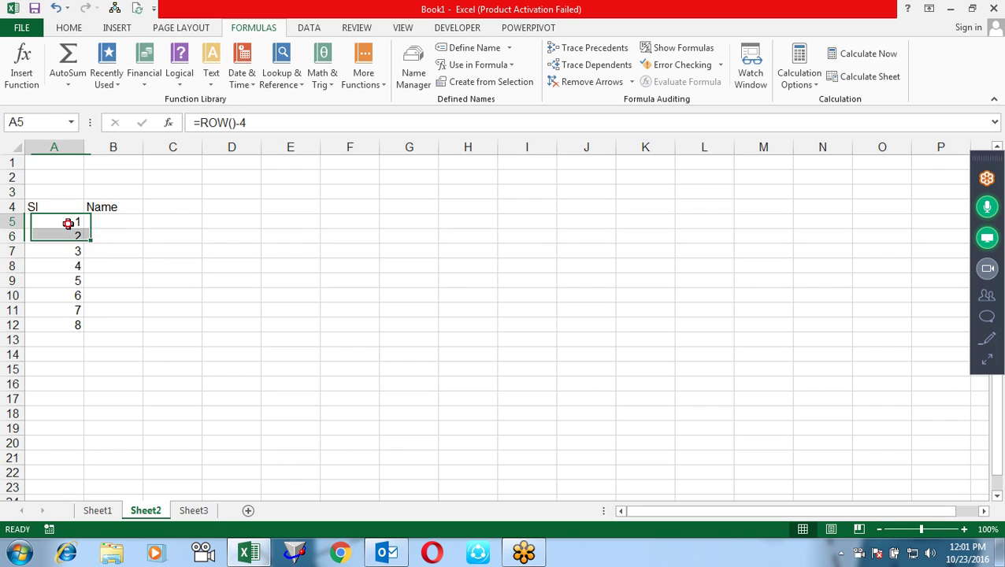
click(34, 220)
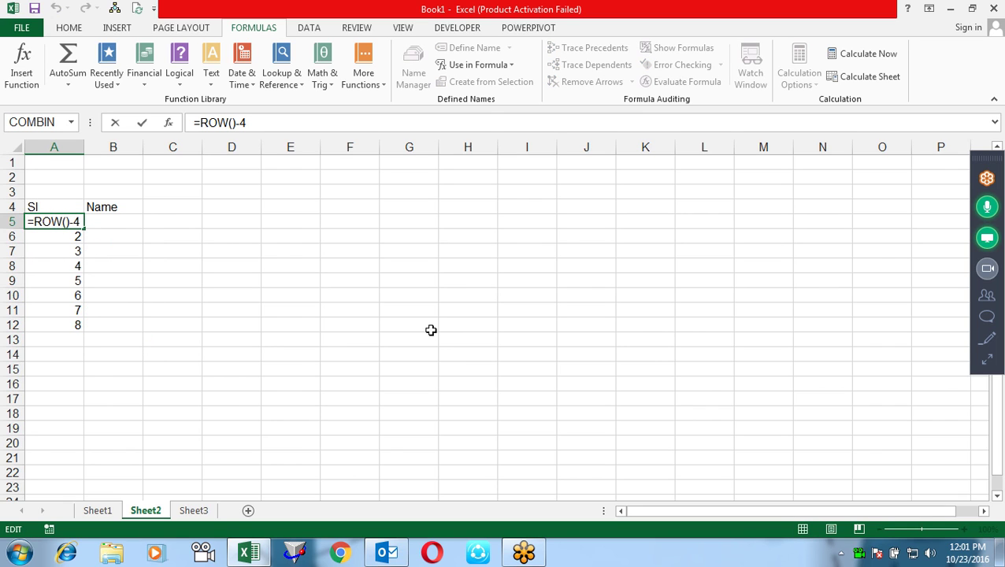
text(if)
key(Tab)
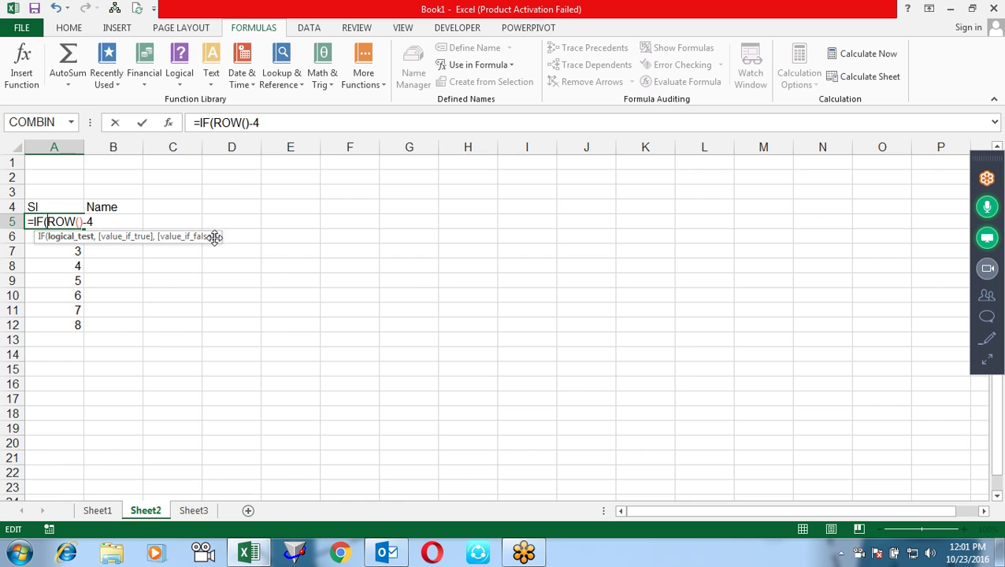
click(159, 221)
key(Left)
text(="")
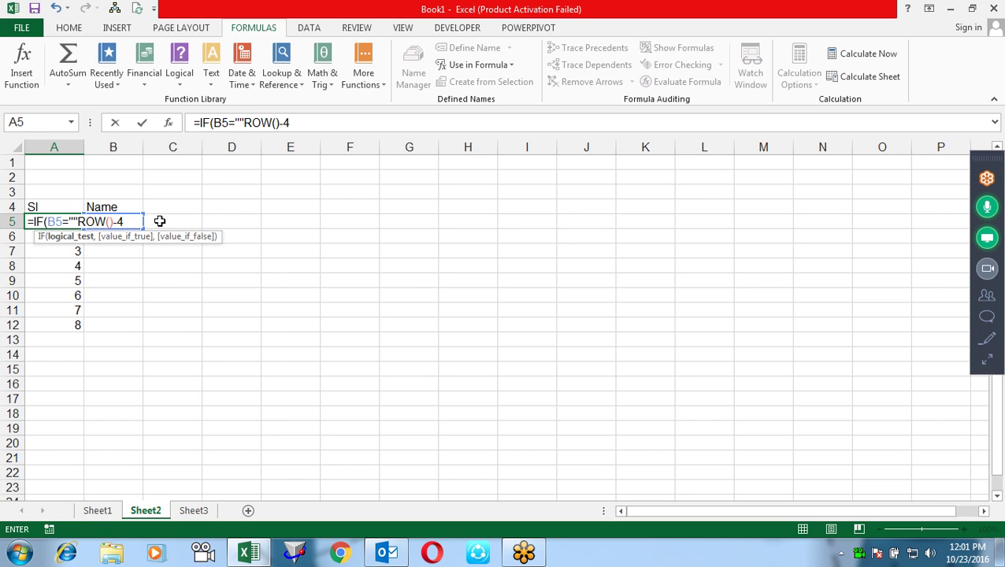
text(,)
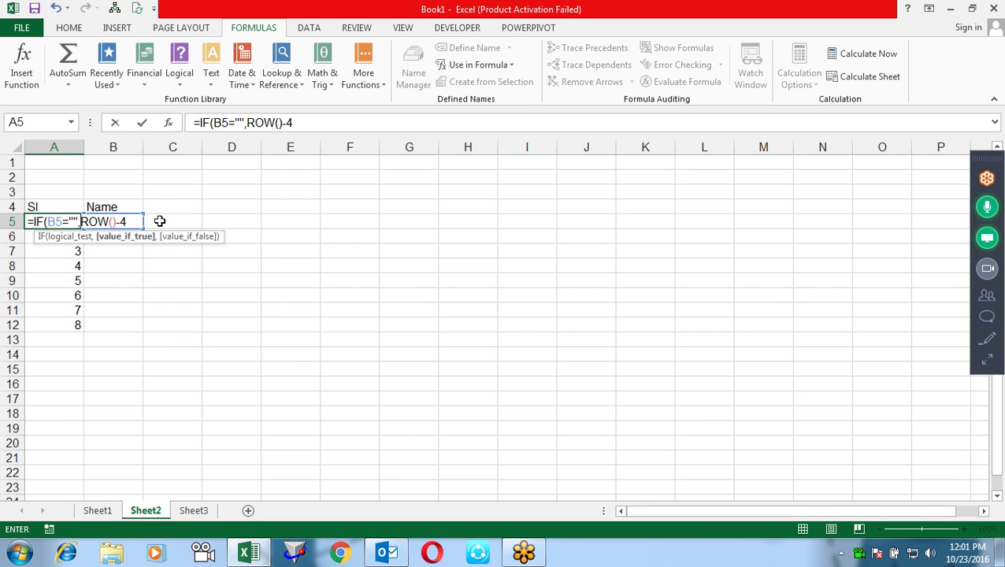
text("")
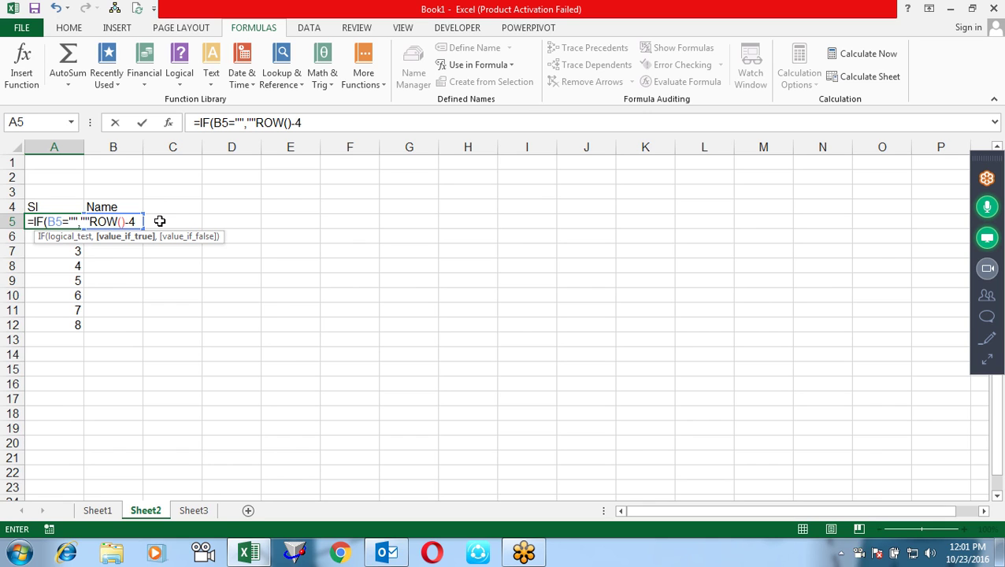
key(Return)
key(Return)
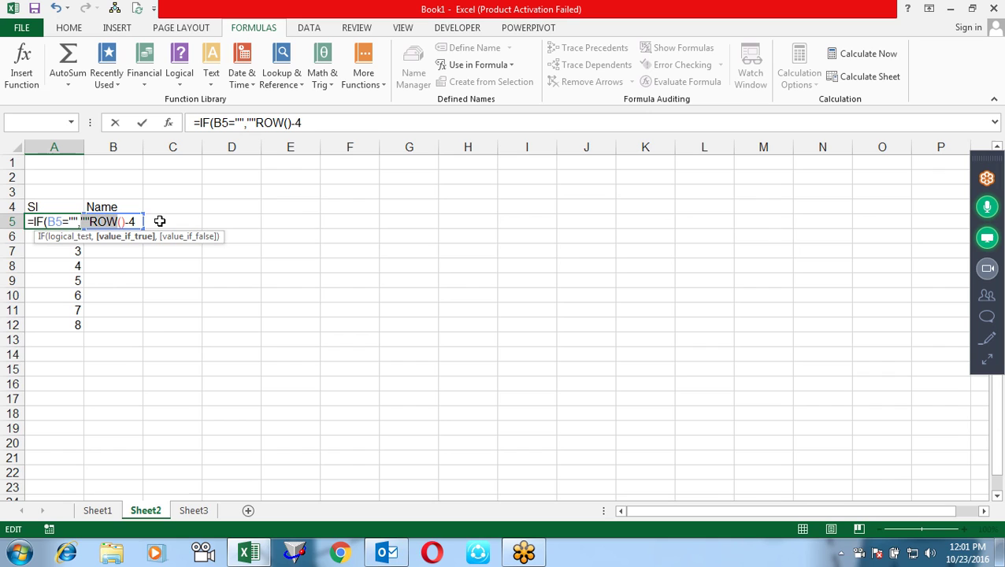
click(89, 219)
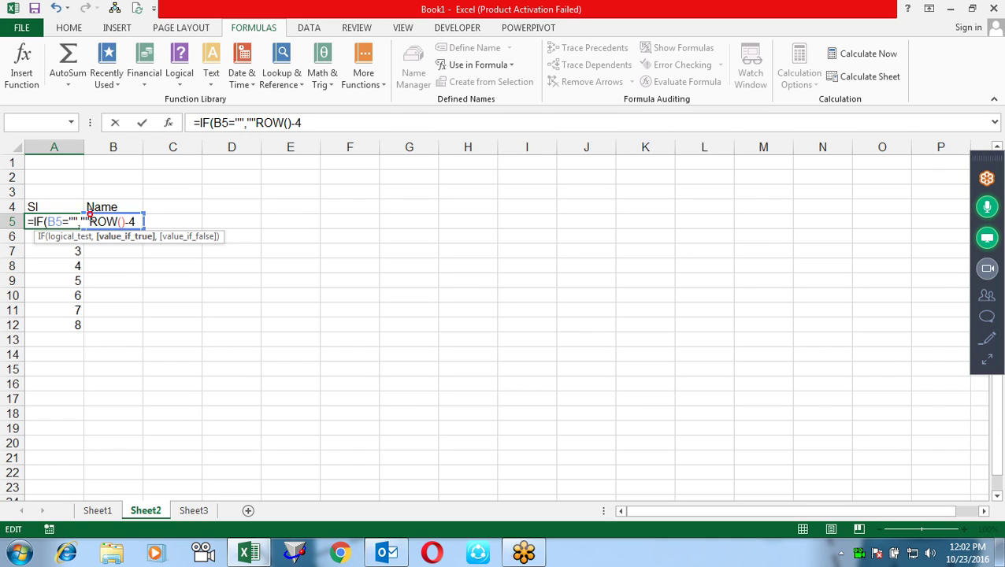
text(,)
key(Return)
key(Return)
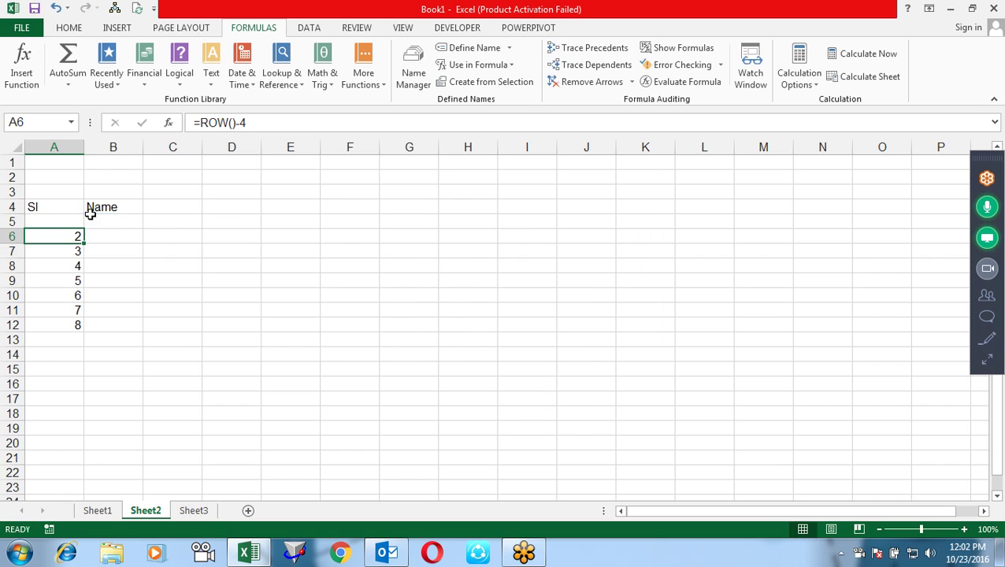
- Fill the IF formula down to A19 and type sample 'sdf' names in column B
click(55, 221)
drag(83, 228, 78, 428)
click(127, 217)
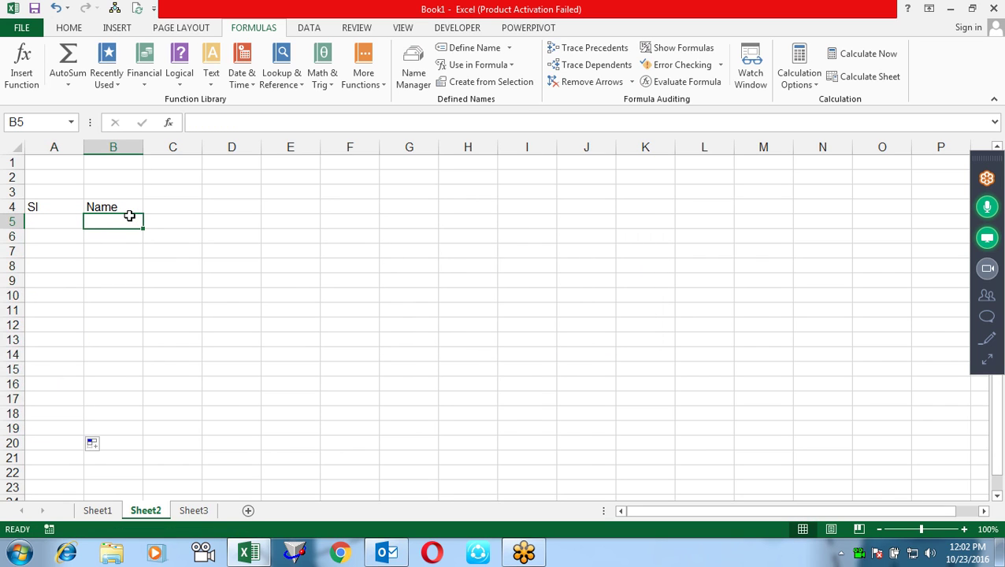
text(sdf sdf sdf sdf f sdf sdf sdf)
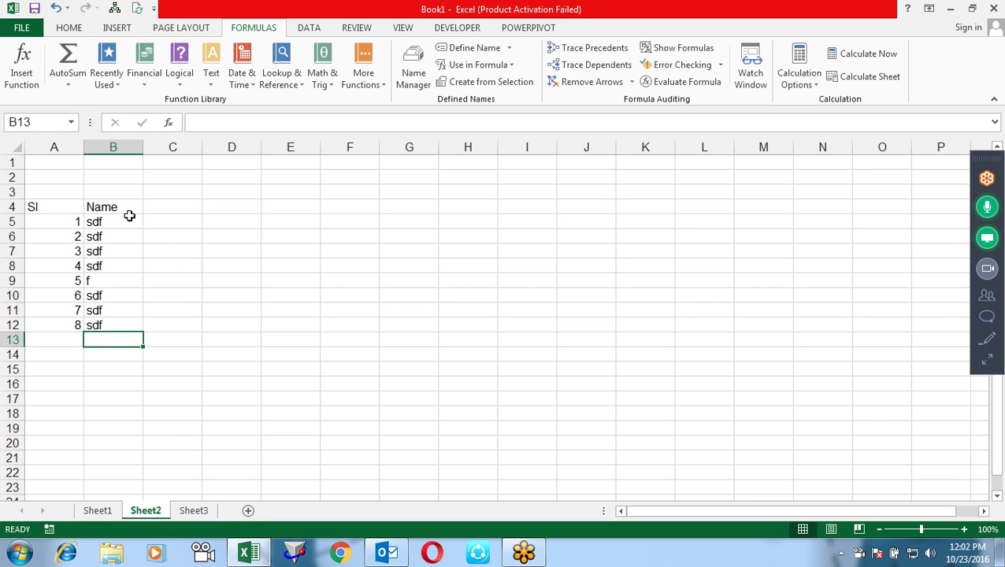
- Delete row 7 and check the remaining names renumber 1–7
click(8, 250)
key(alt+e)
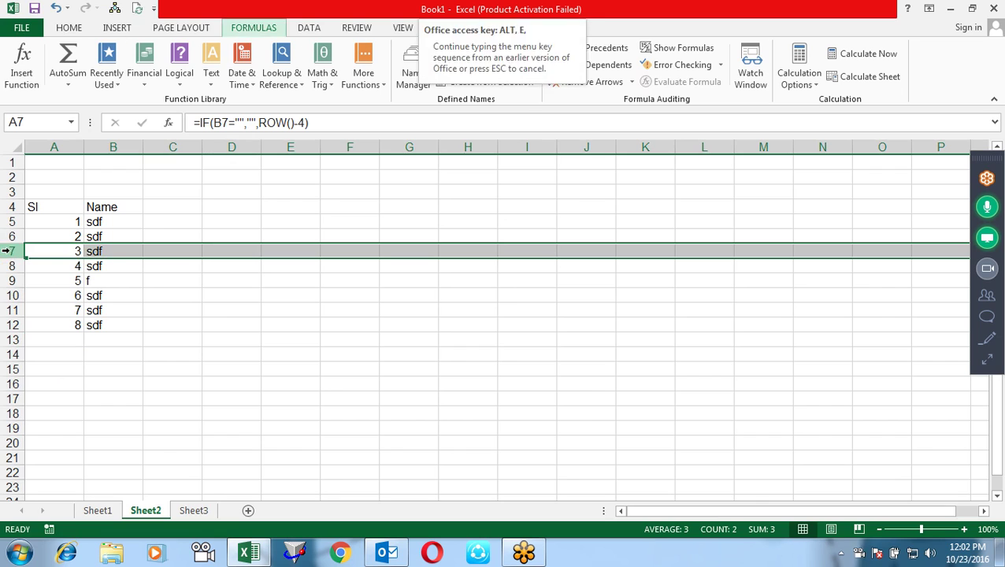
key(d)
click(274, 324)
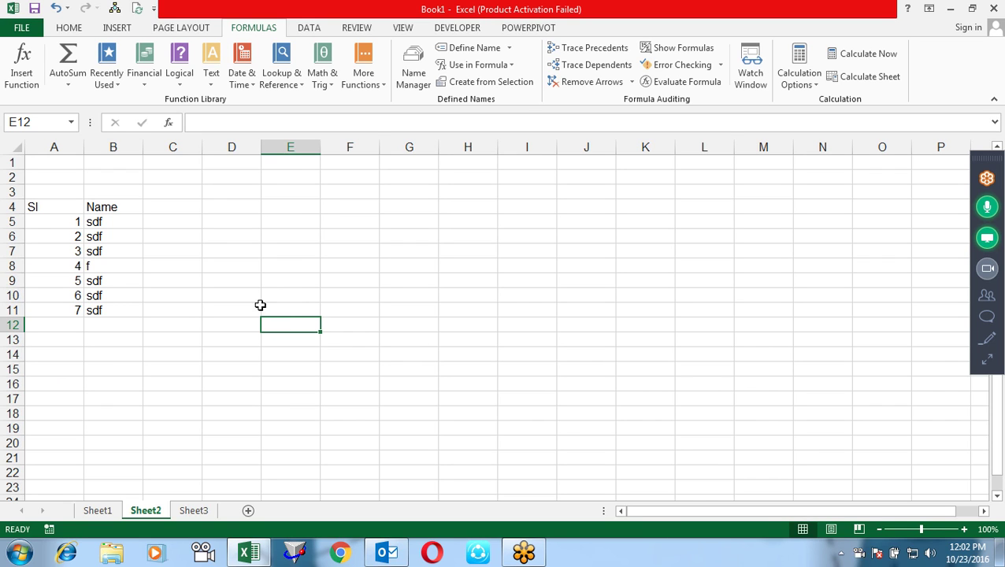
- Enter a COLUMN formula in C2, which shows 3
click(181, 178)
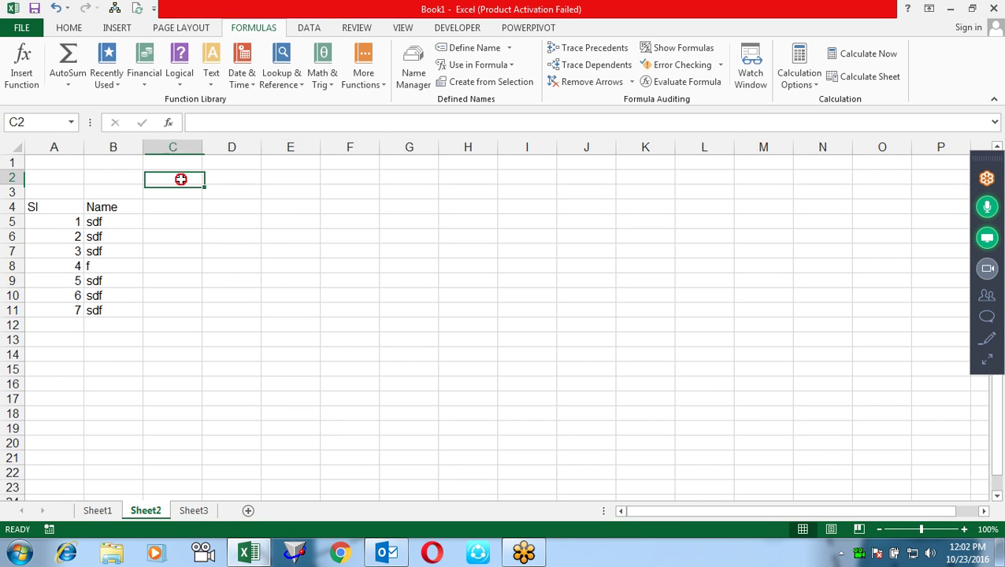
text(=colo)
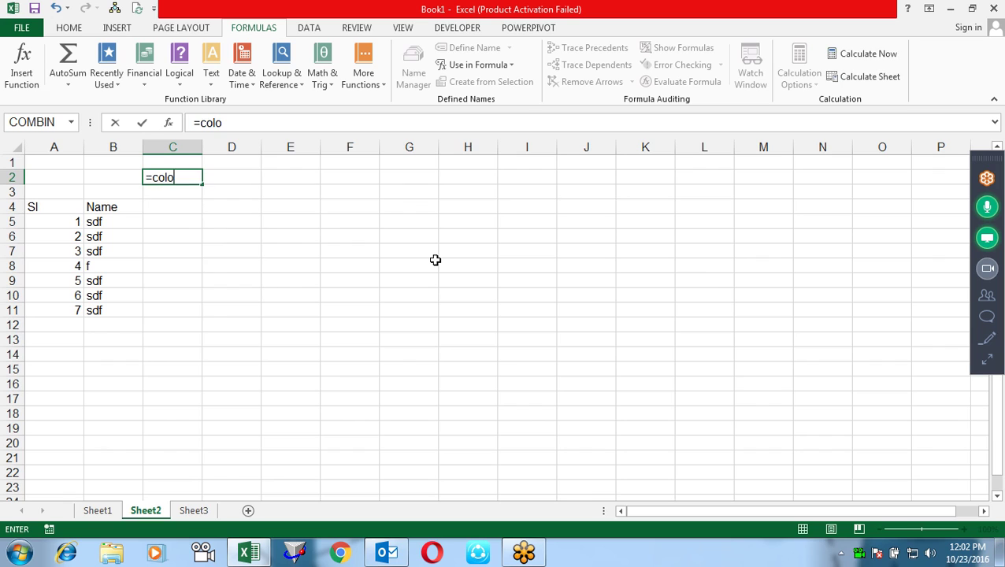
key(BackSpace)
key(Tab)
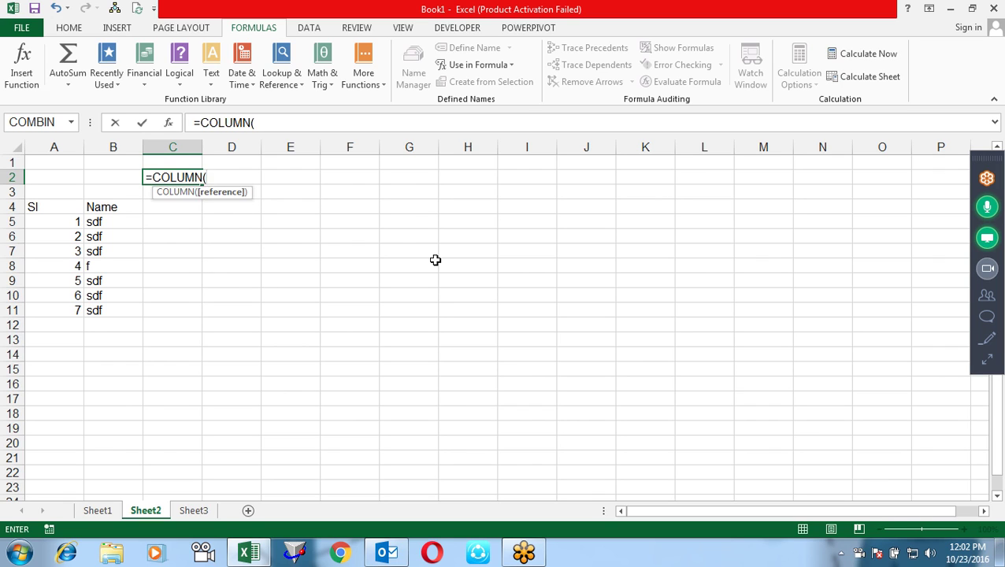
key(Return)
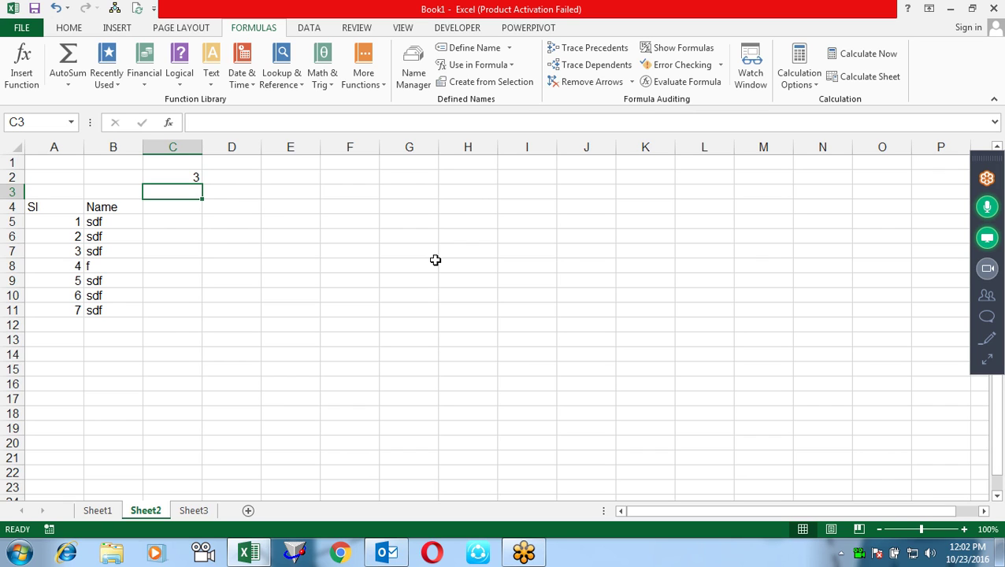
- Enter =ROWS(H7:K12) in E3 to count six rows
key(Right)
key(Right)
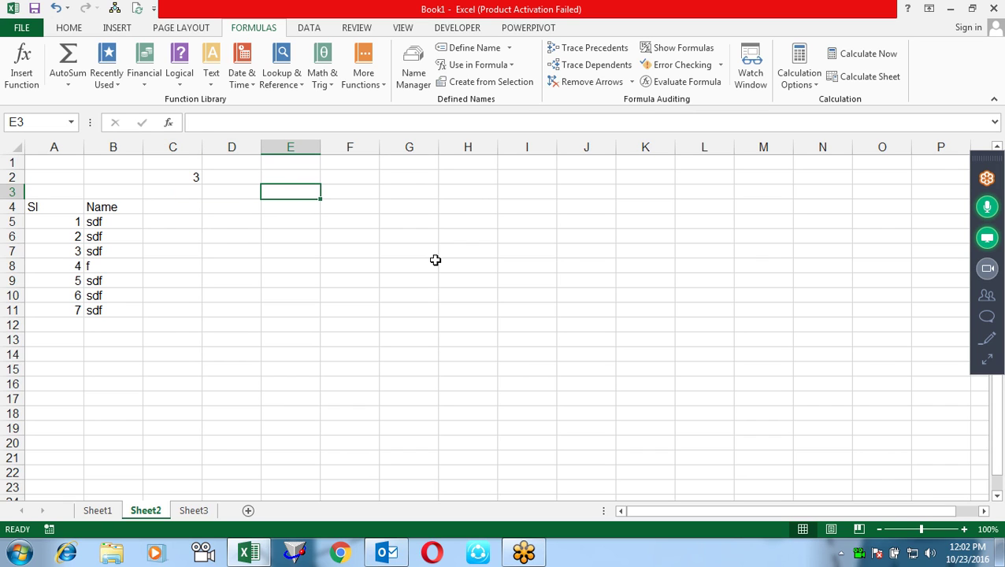
text(=row)
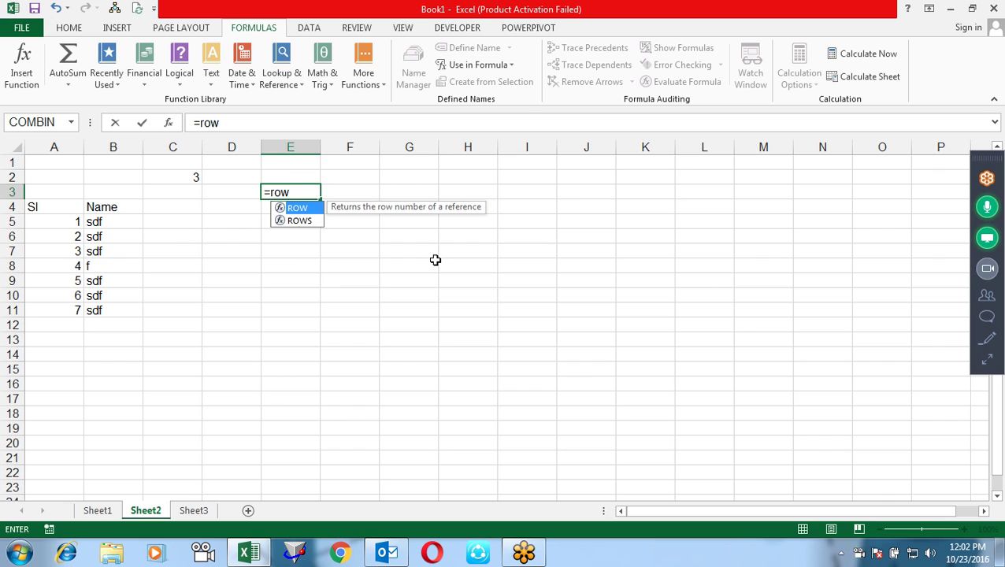
text(s)
key(Tab)
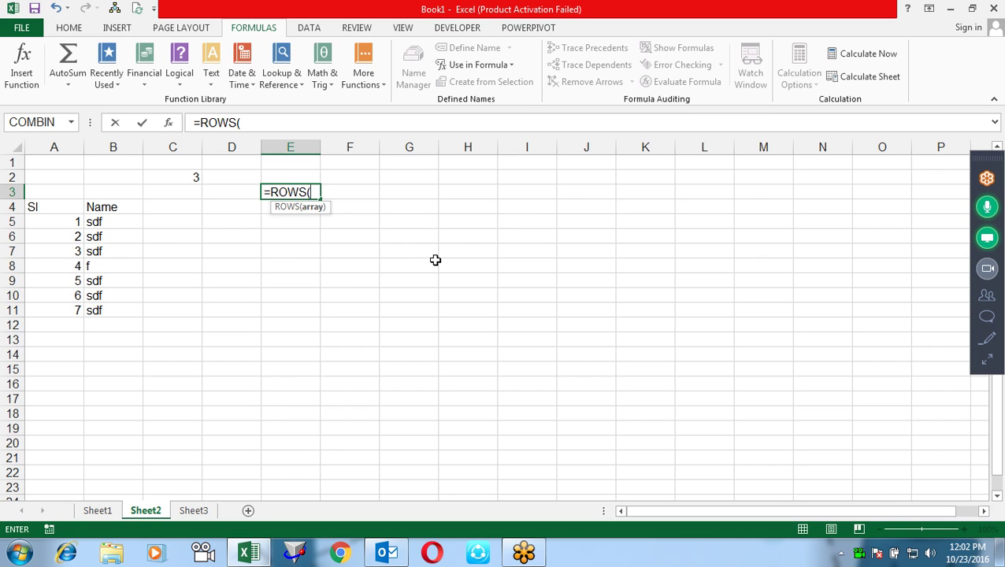
drag(473, 249, 627, 323)
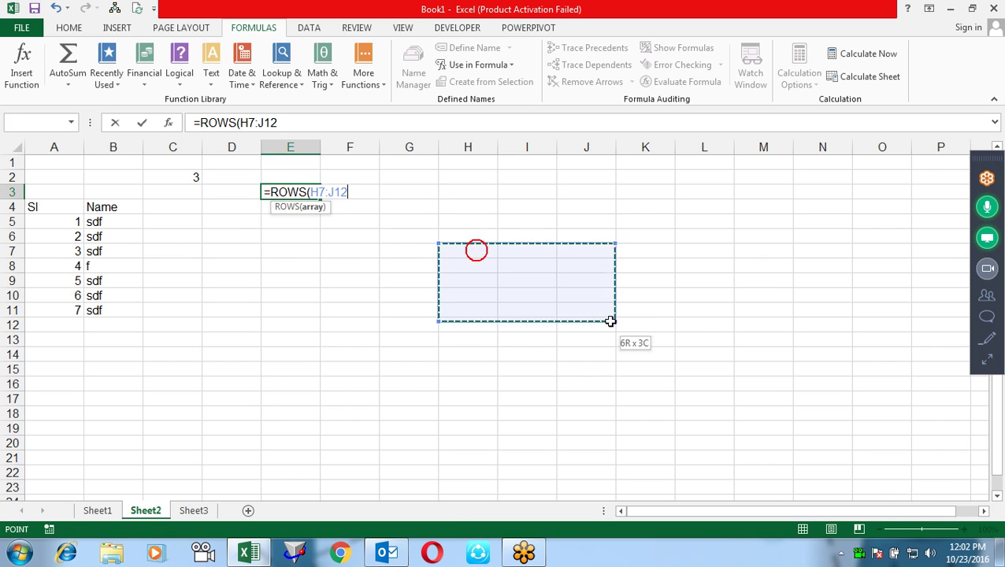
text())
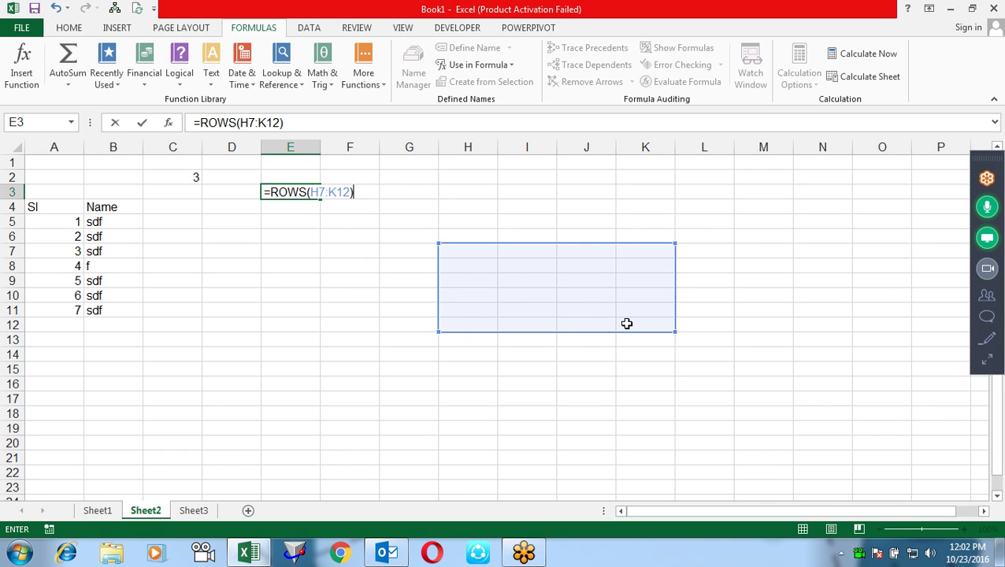
key(Return)
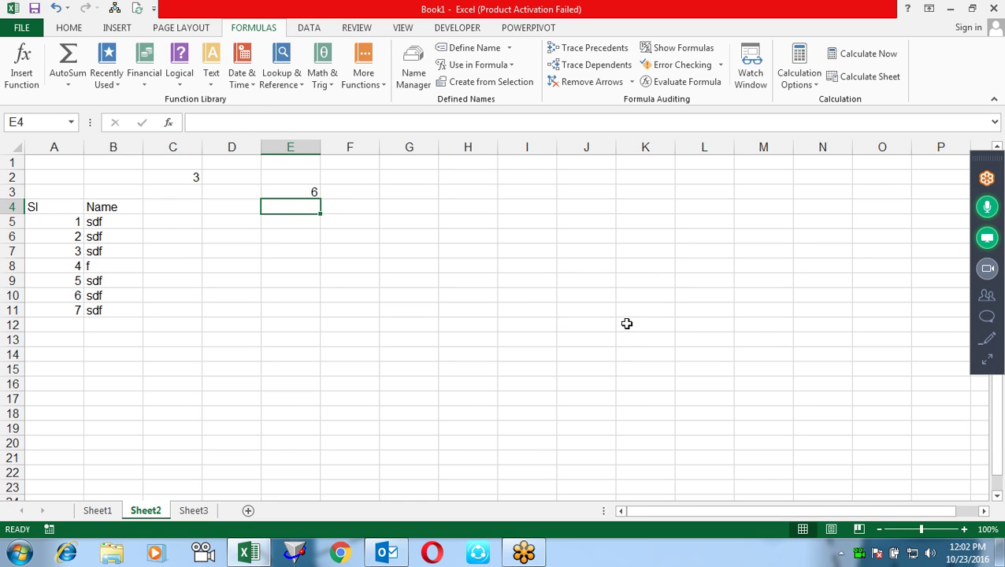
- Enter a COLUMNS formula in F3 over a three-column range starting at H7
key(Up)
key(Right)
text(=colo)
key(BackSpace)
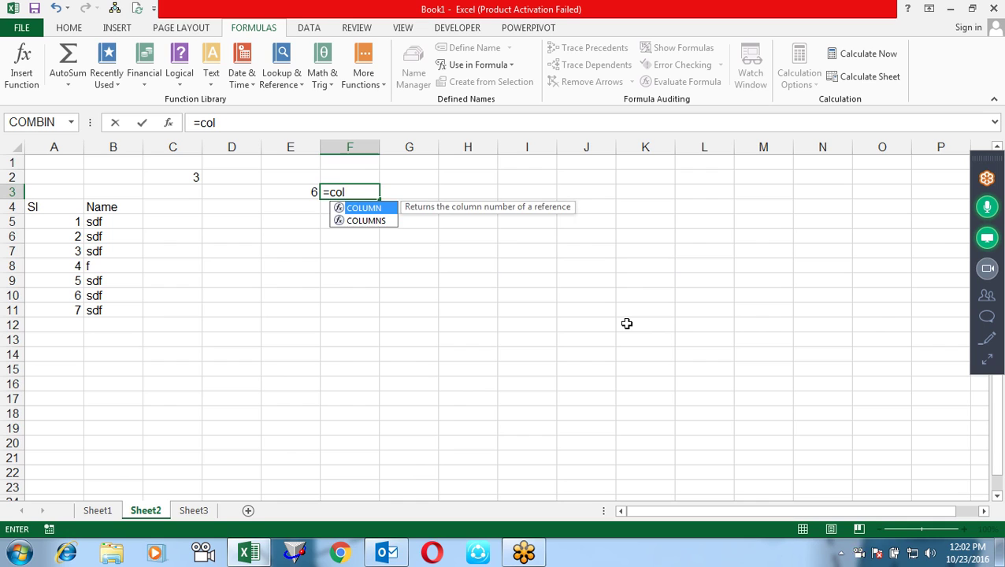
key(Down)
key(Tab)
click(469, 250)
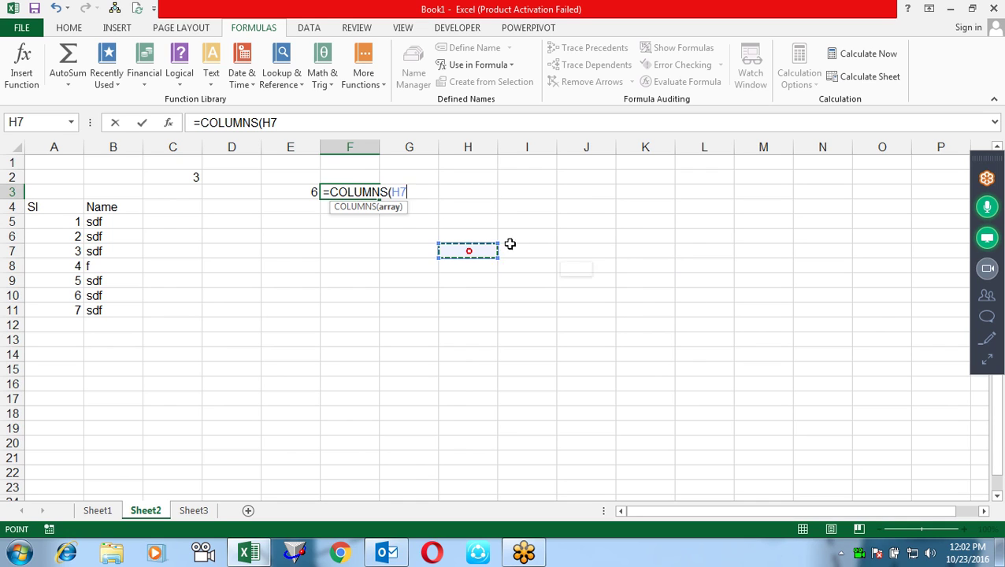
drag(511, 244, 586, 367)
key(Return)
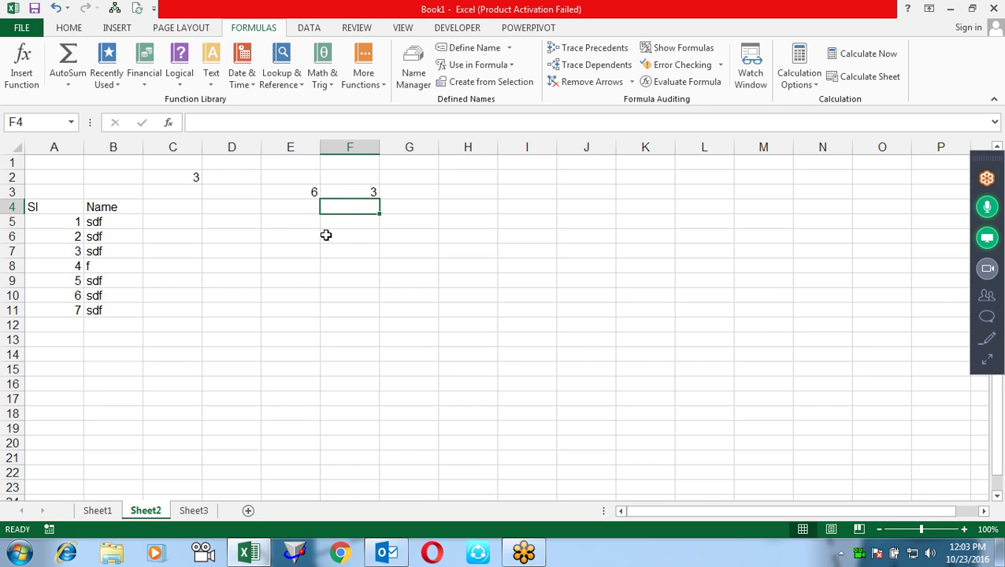
click(322, 93)
click(286, 82)
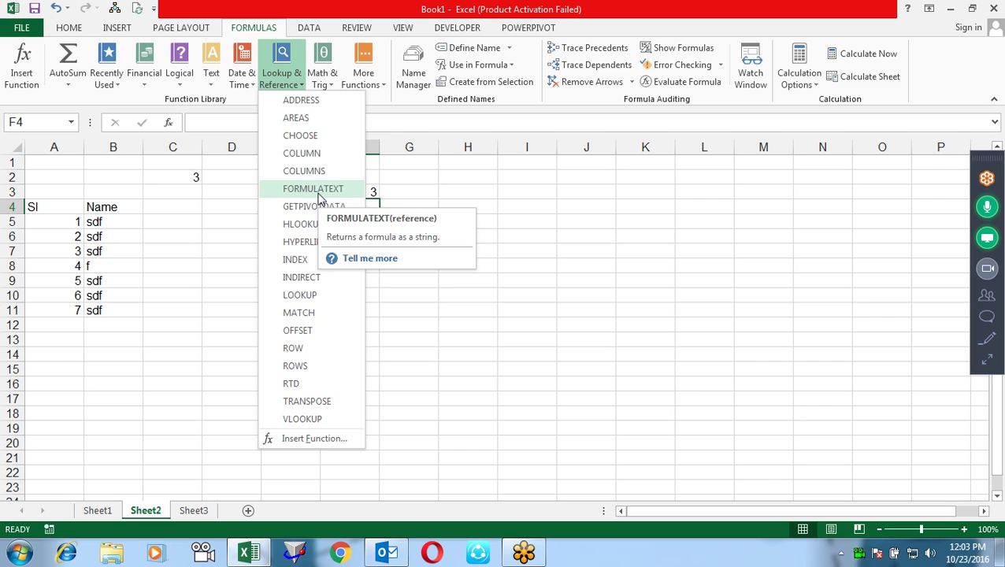
click(497, 343)
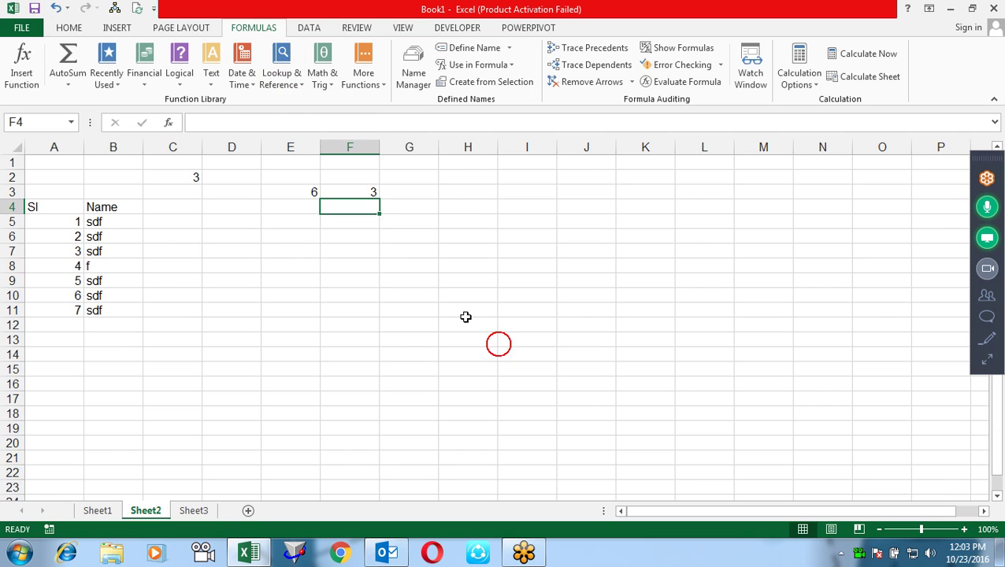
click(355, 248)
text(=f)
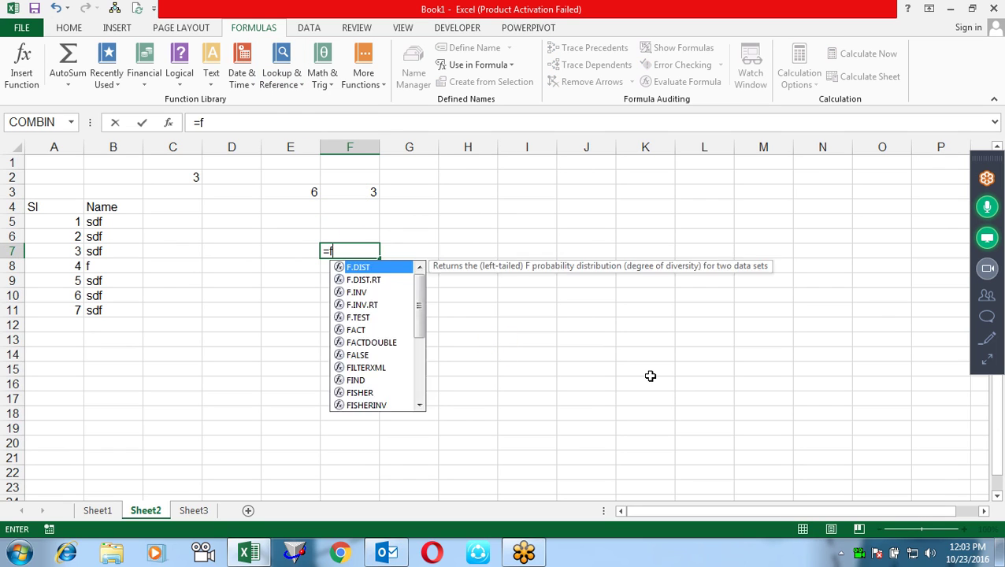
text(orm)
key(Tab)
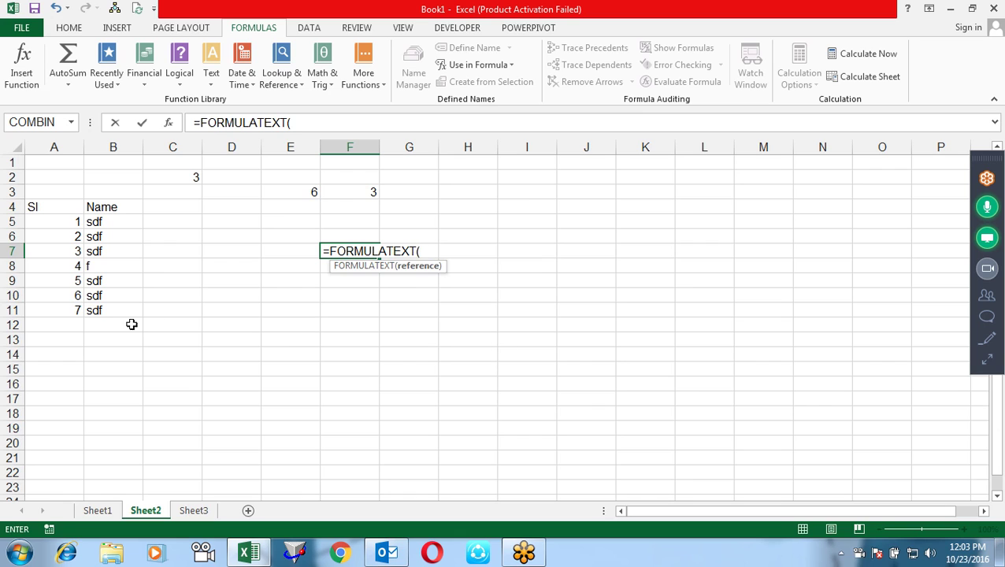
click(62, 221)
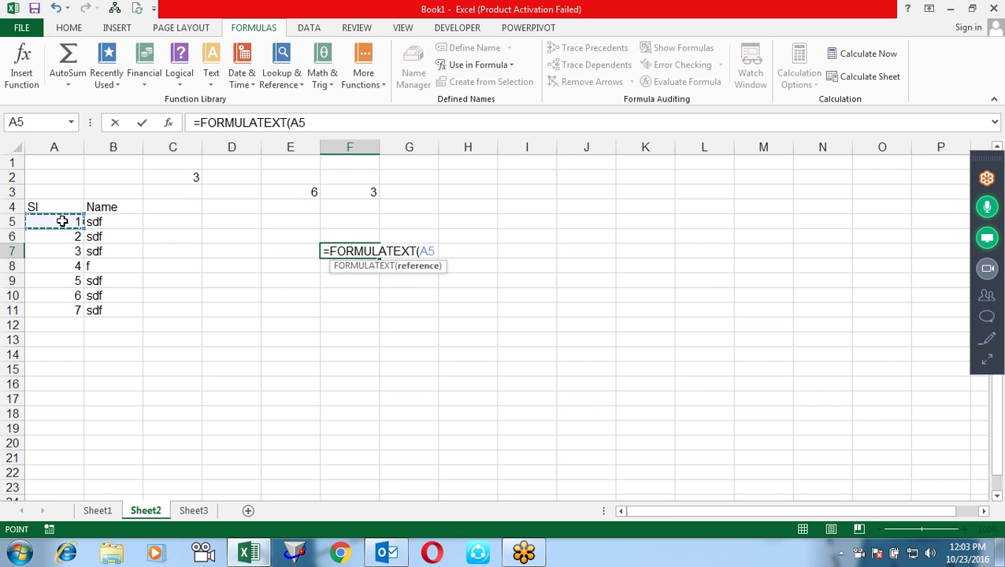
key(Return)
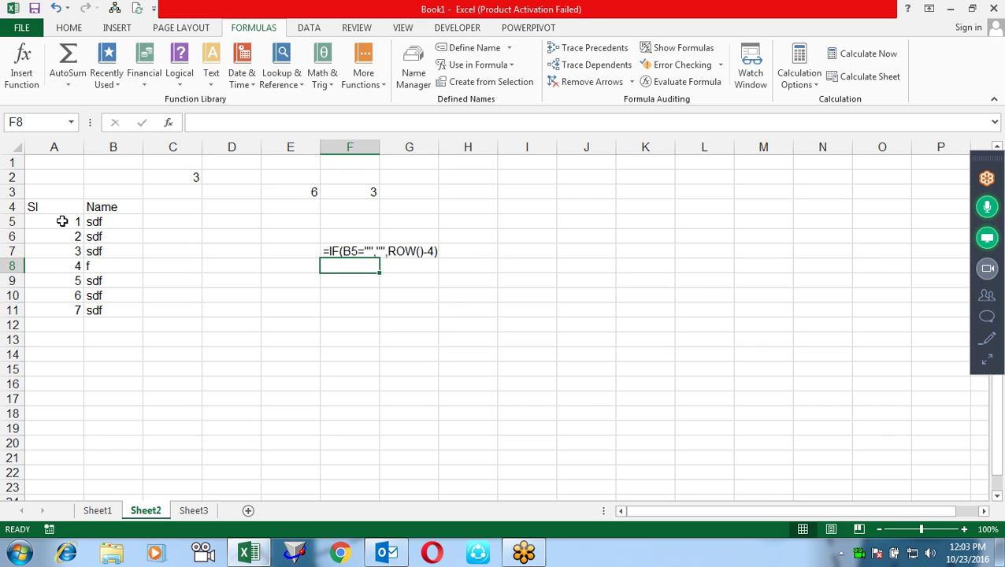
key(Up)
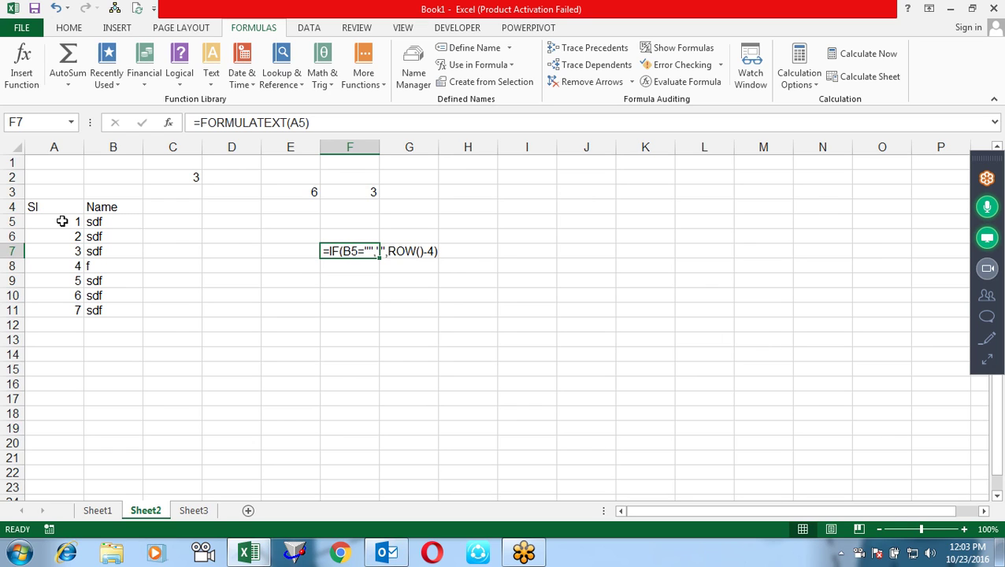
key(Delete)
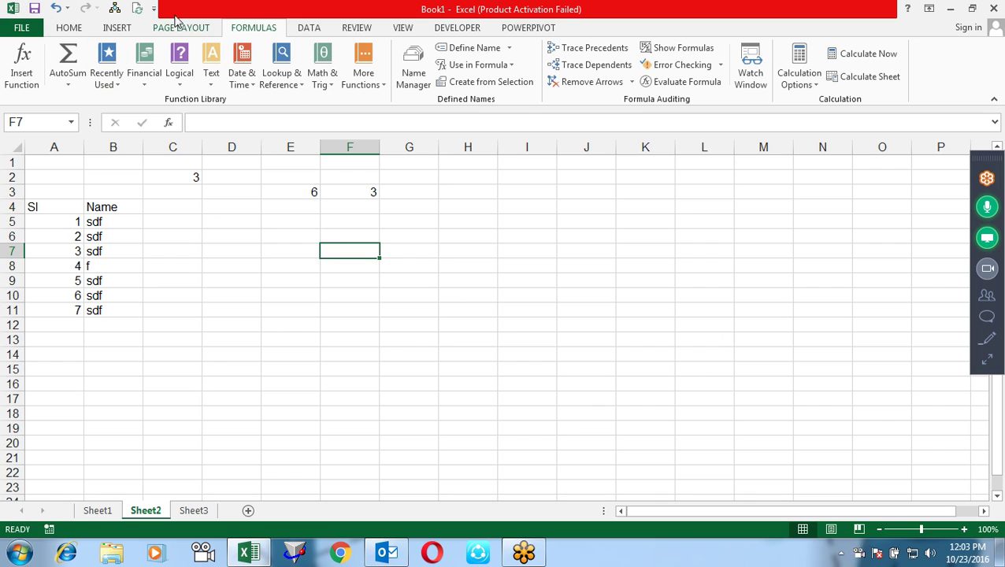
click(298, 71)
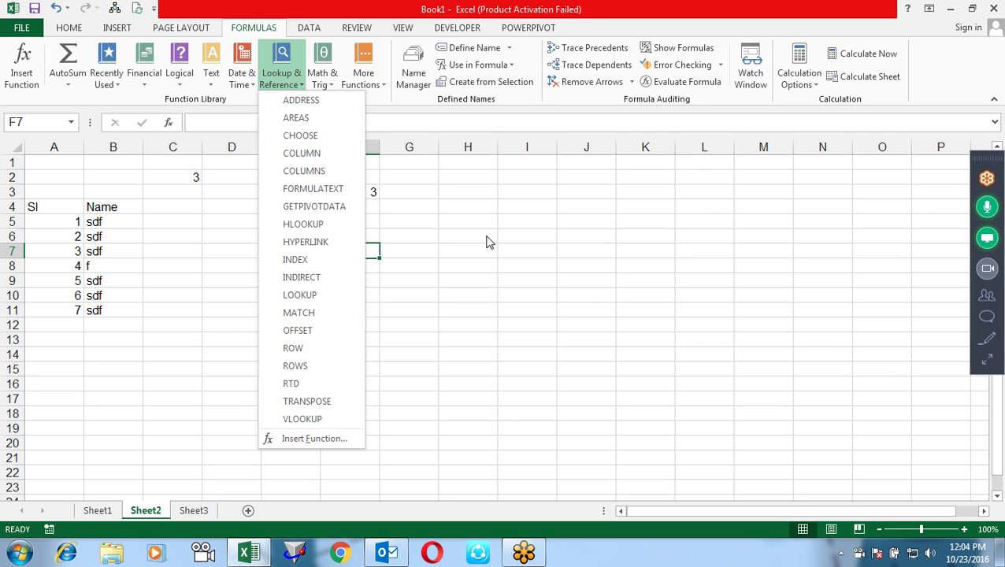
click(453, 322)
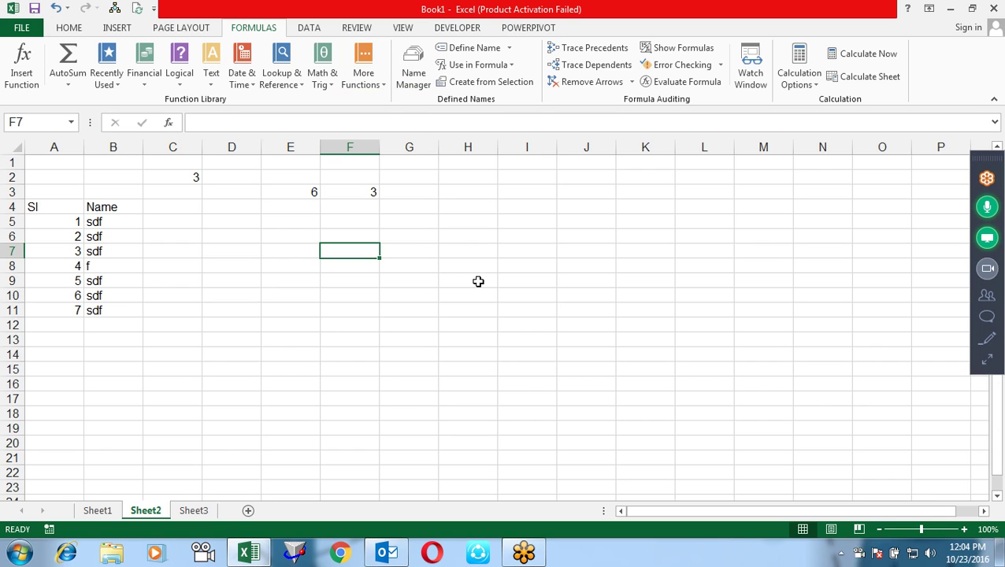
click(323, 85)
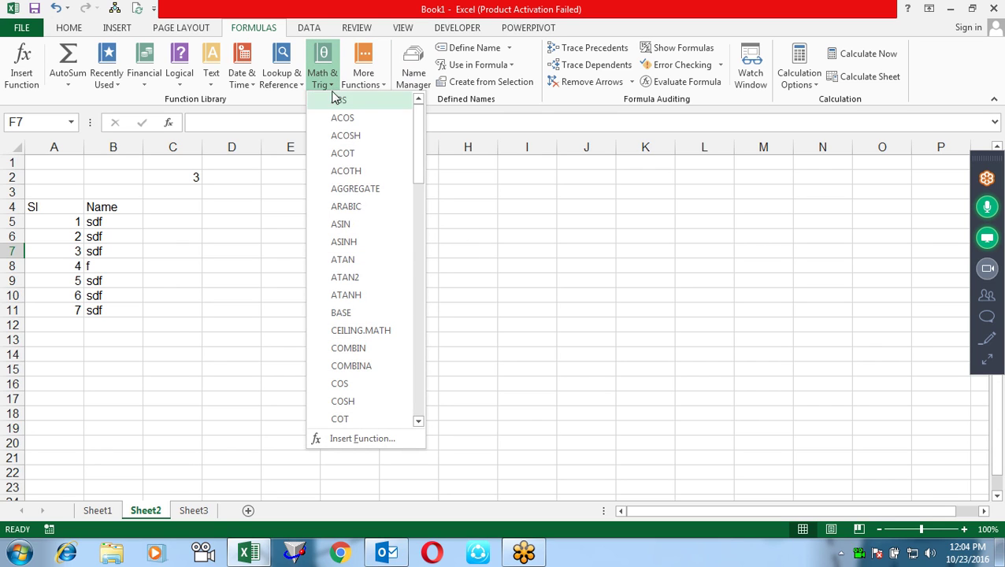
click(291, 75)
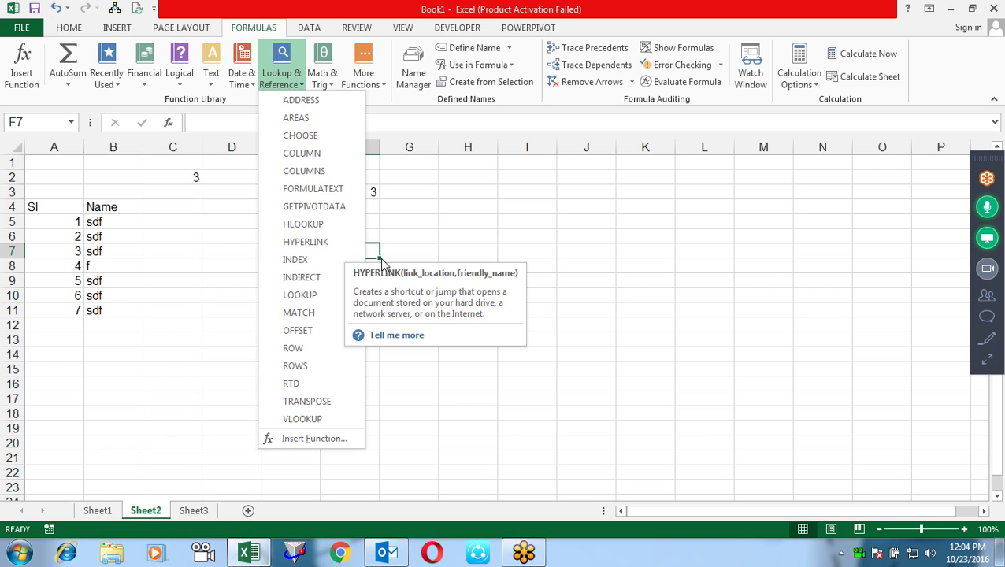
click(615, 243)
click(427, 224)
click(336, 234)
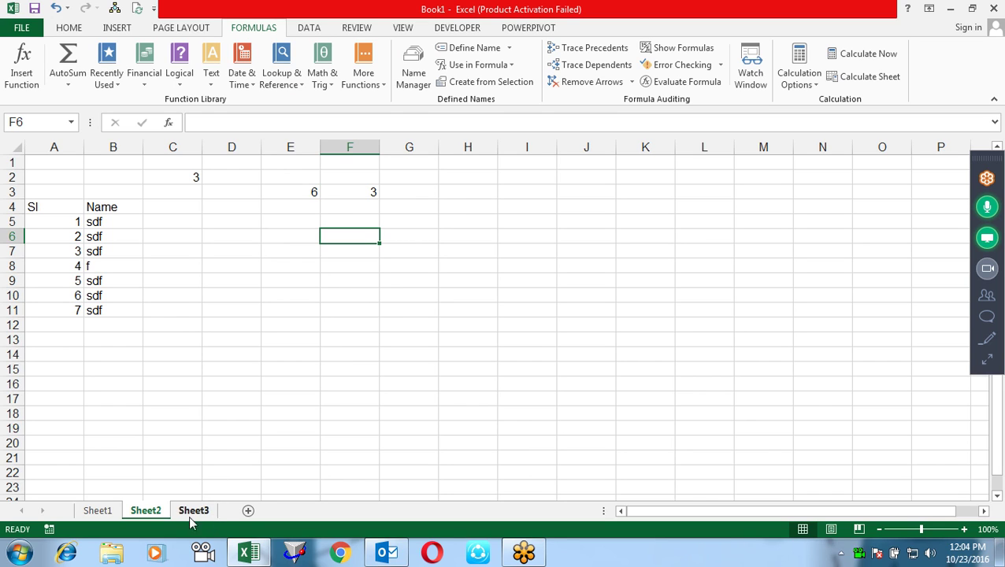
- Insert blank rows at the top of Sheet1 so its data moves down, then switch to Sheet3
click(96, 511)
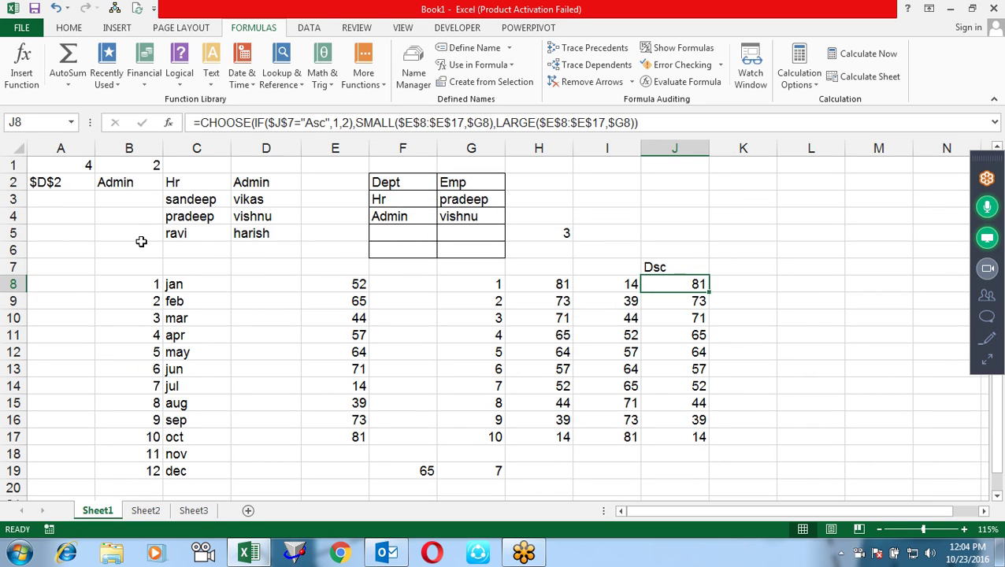
right_click(13, 166)
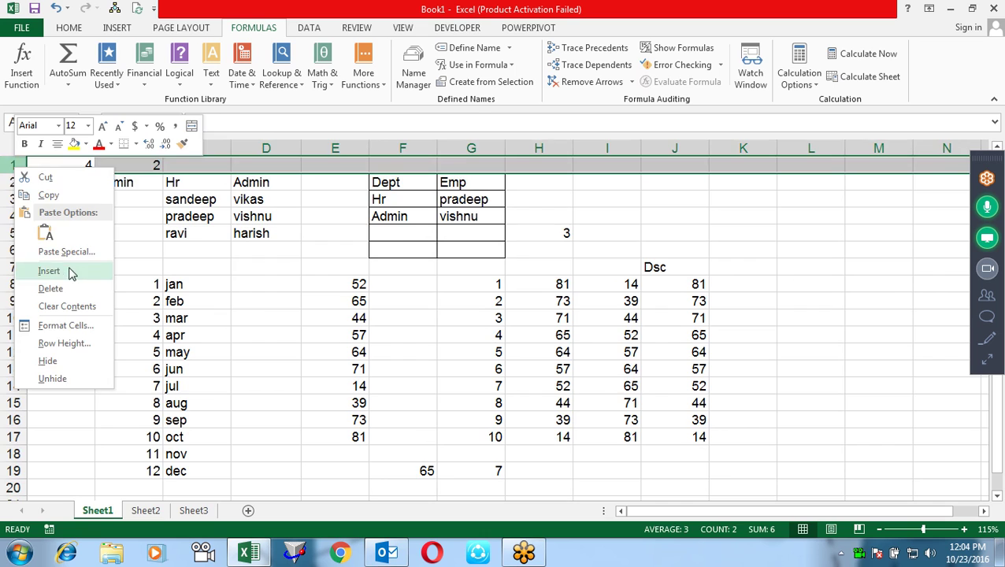
click(49, 270)
key(F4)
key(F4)
key(F4)
click(307, 334)
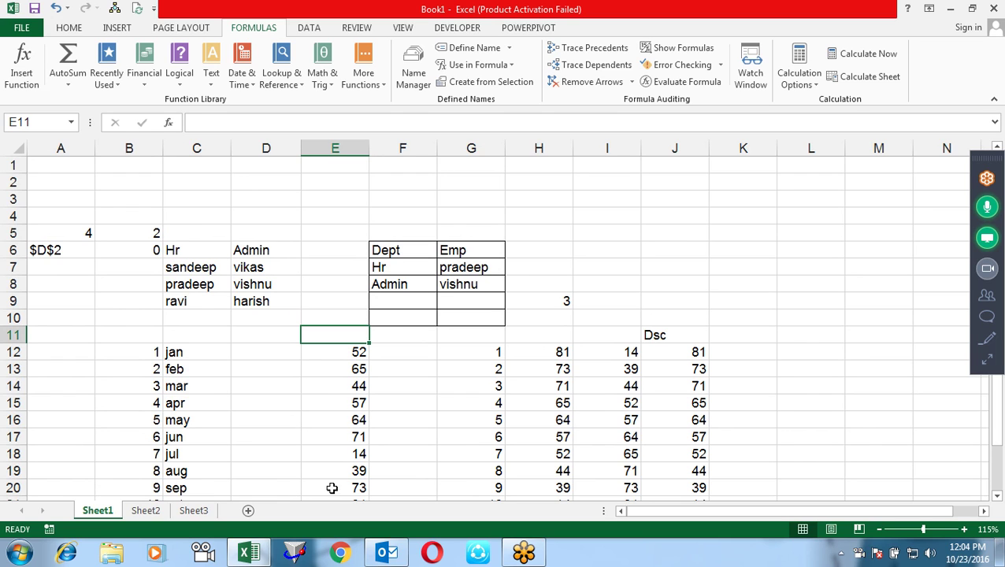
click(211, 511)
- On Sheet2, type Google, Yahoo and youtube into D9:D11
click(143, 510)
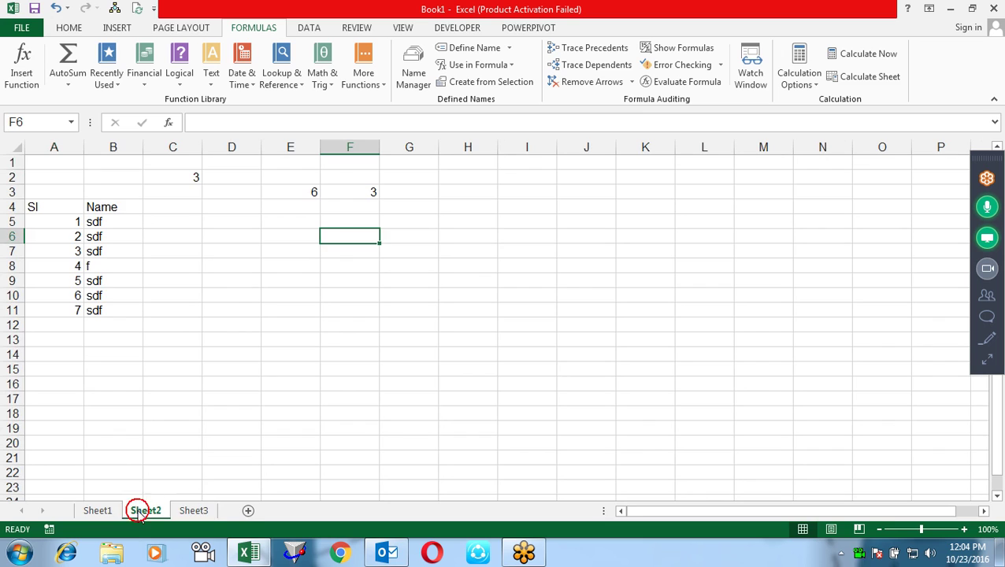
click(238, 305)
click(249, 277)
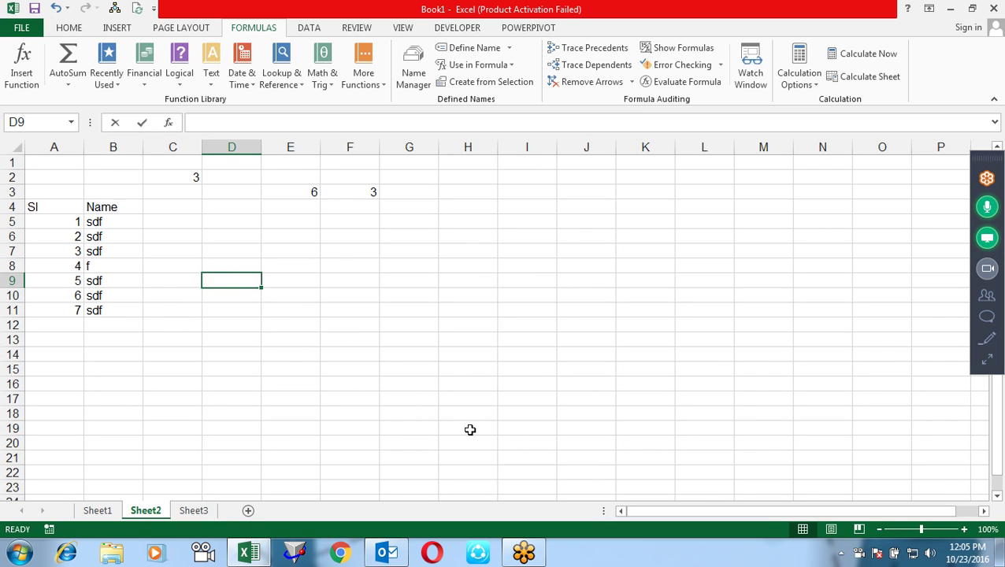
text(Google)
key(Return)
text(Reddi)
key(BackSpace)
key(BackSpace)
key(BackSpace)
key(BackSpace)
key(BackSpace)
key(BackSpace)
text(Yahoo)
key(Return)
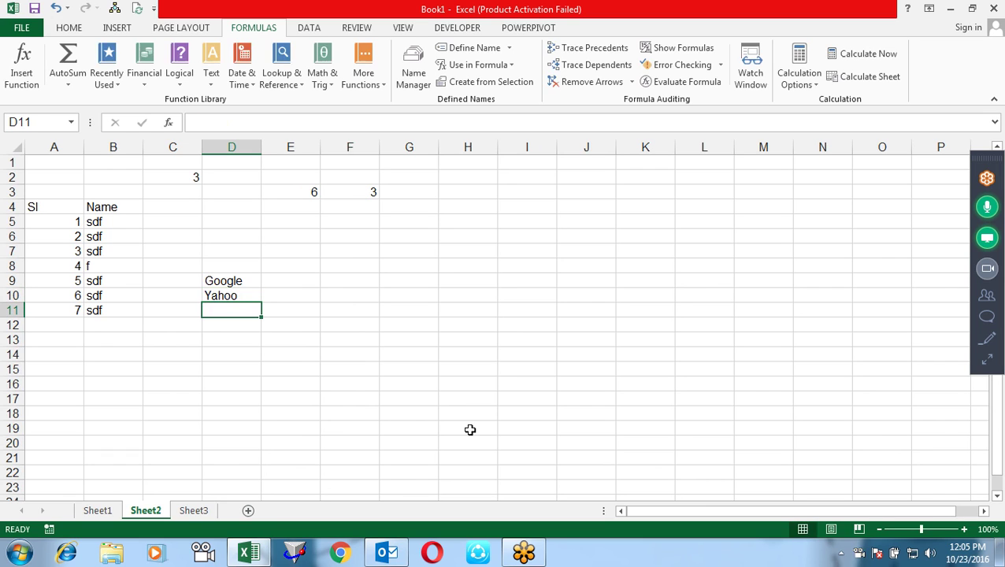
text(youtube)
key(Return)
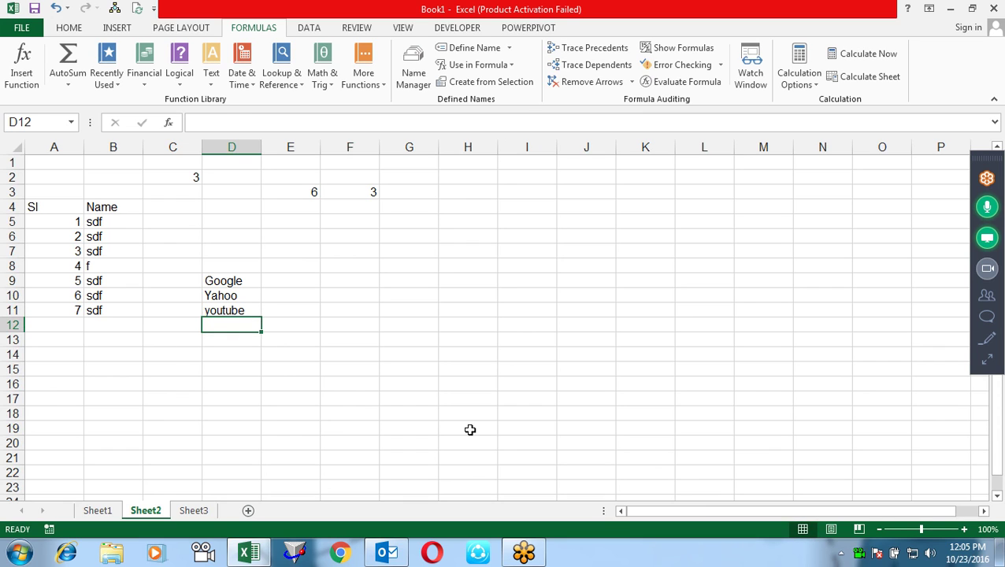
- Start a HYPERLINK formula in E9 beside Google
key(Up)
key(Up)
key(Up)
key(Right)
text(=hy)
key(Tab)
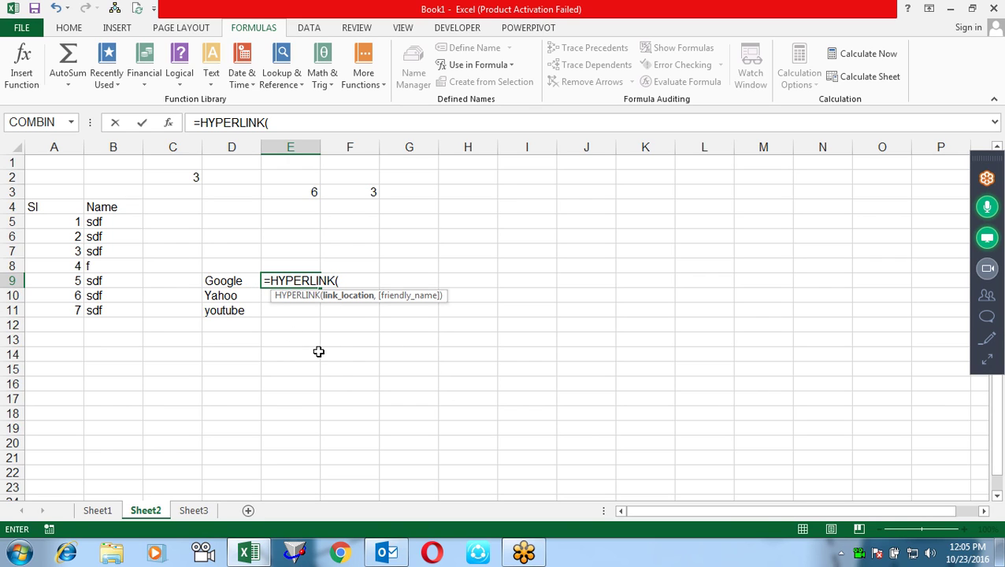
- Complete E9's HYPERLINK formula as a Go link to the Google web address
text(htttp)
key(BackSpace)
key(BackSpace)
text(p:)
text(//)
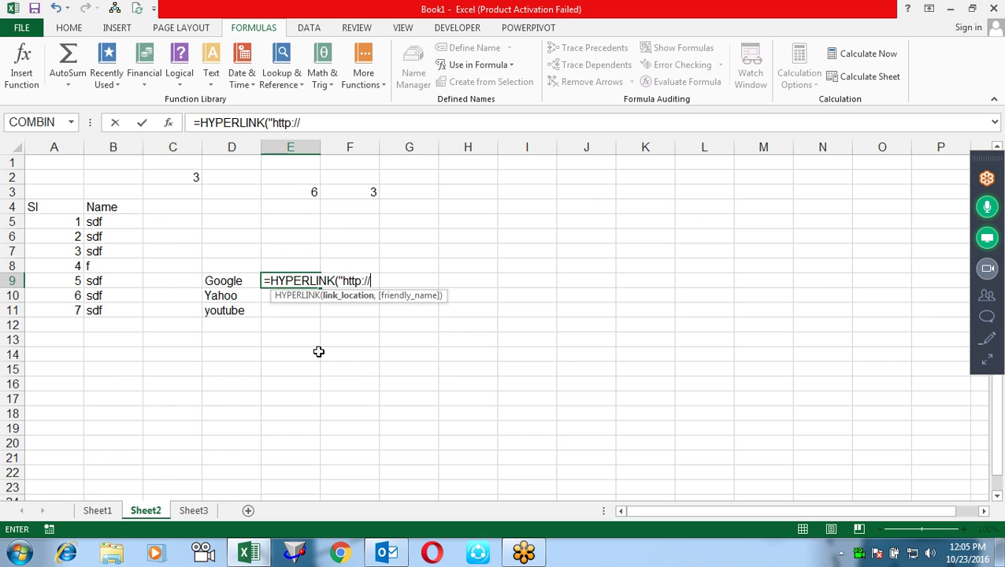
text(www)
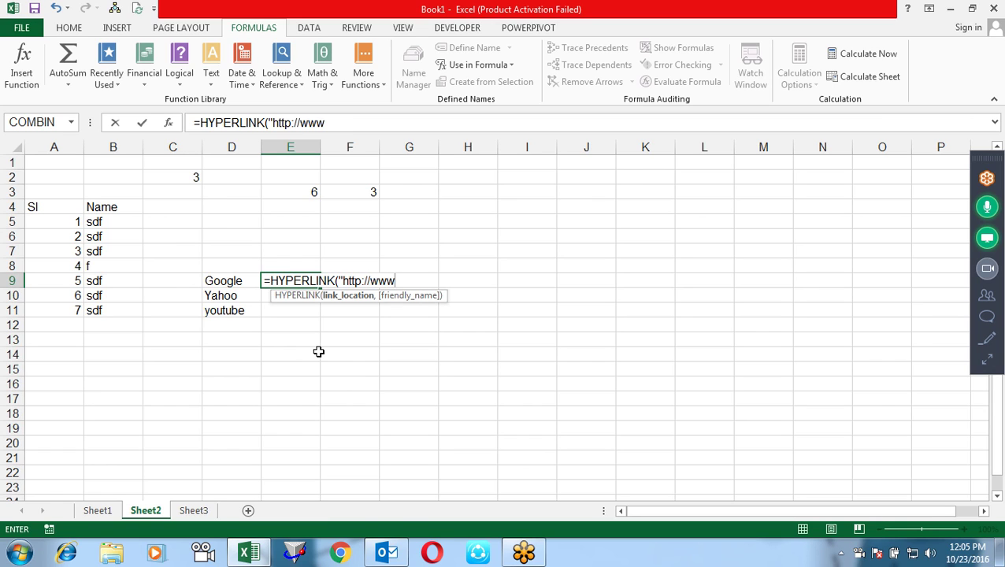
text(.google.com)
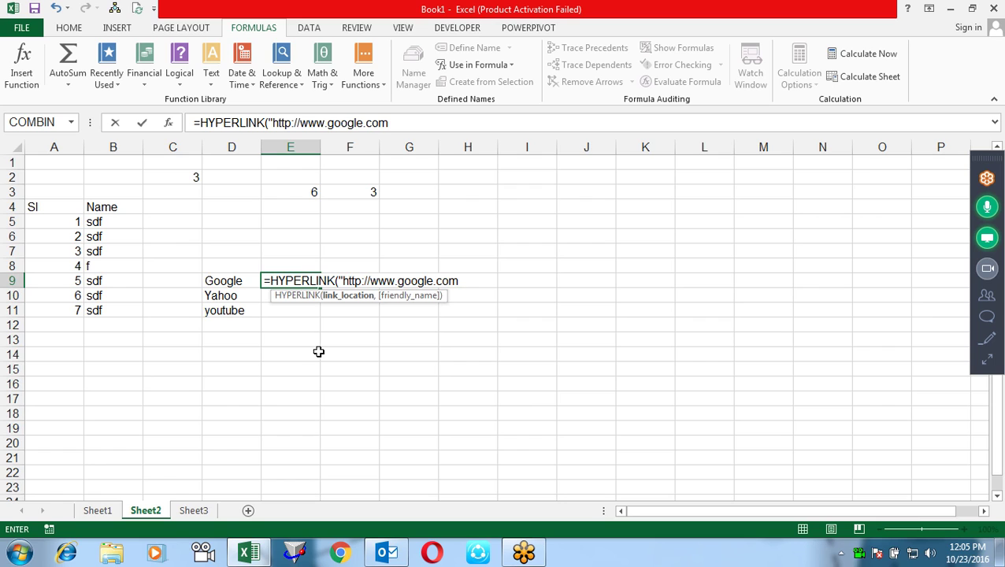
text(",)
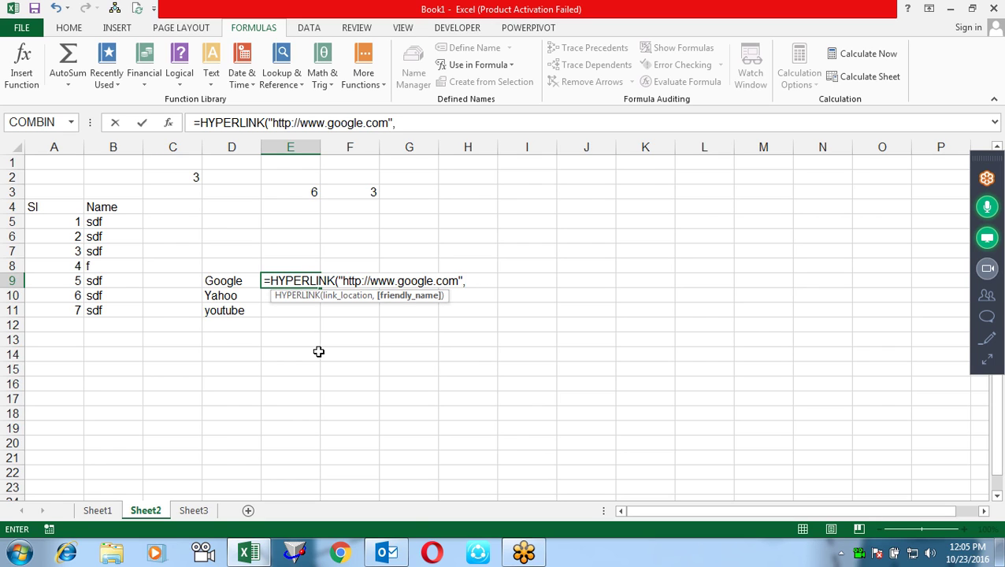
text(F)
key(BackSpace)
text(Go)
text())
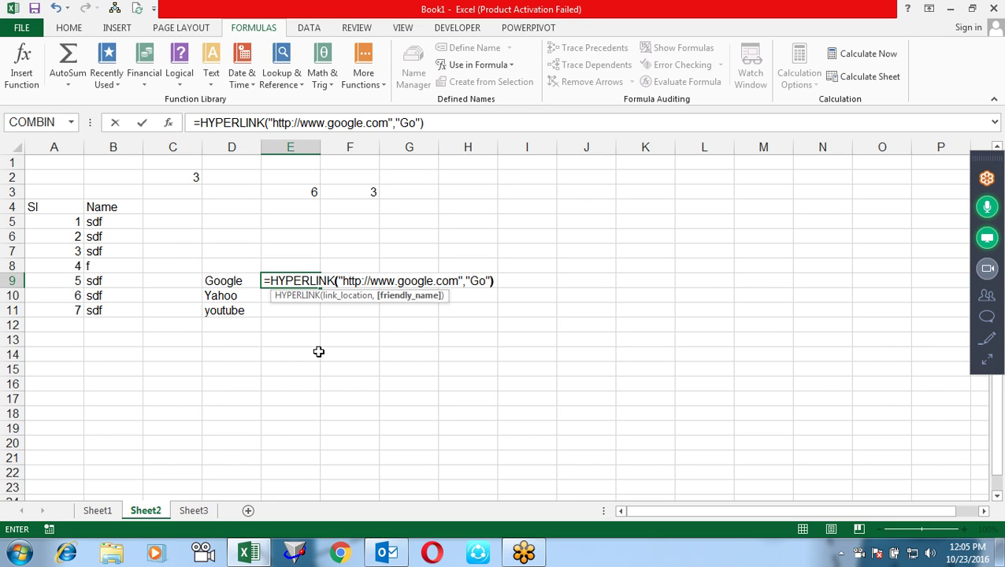
key(Return)
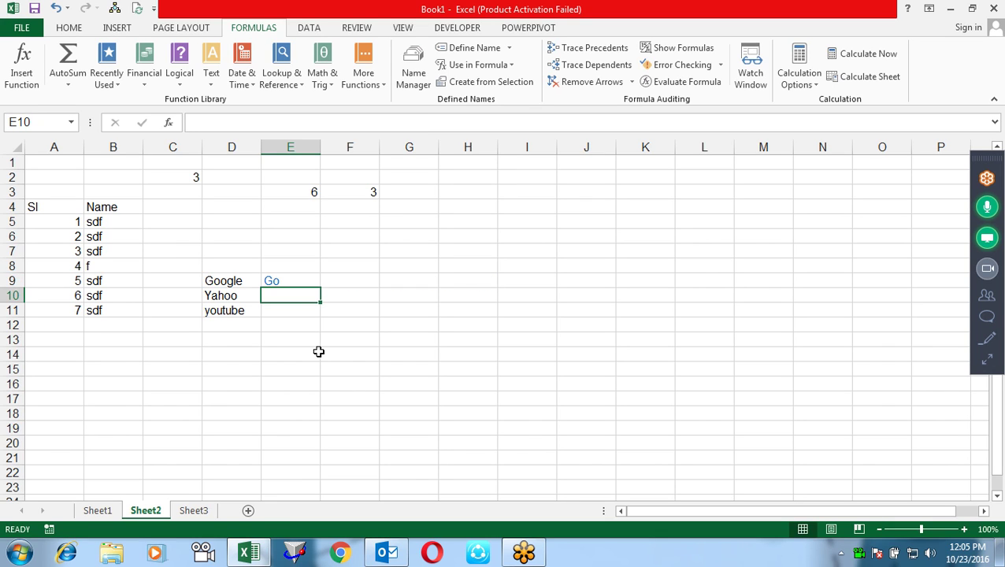
key(Up)
key(F2)
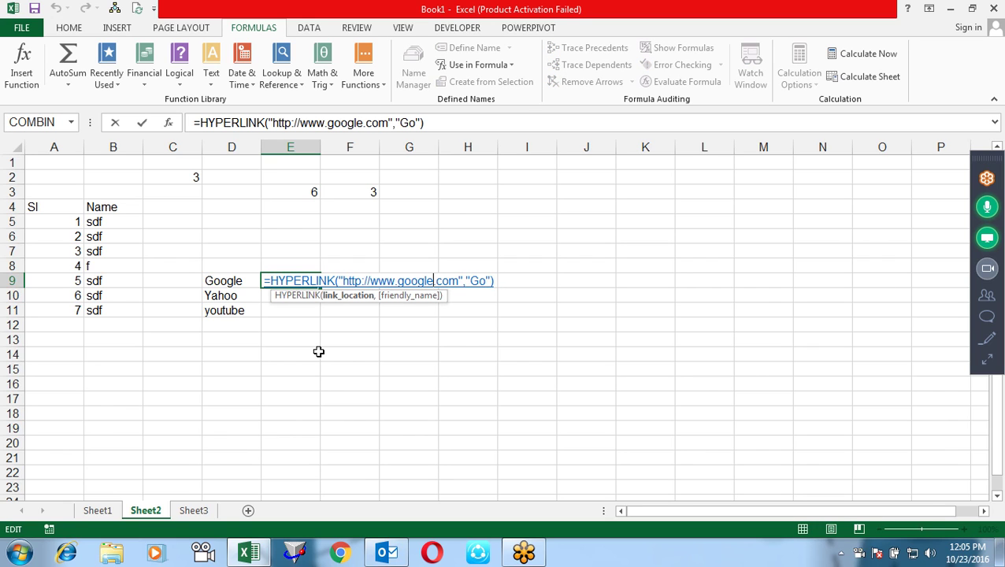
key(BackSpace)
key(BackSpace)
key(BackSpace)
key(BackSpace)
key(BackSpace)
key(BackSpace)
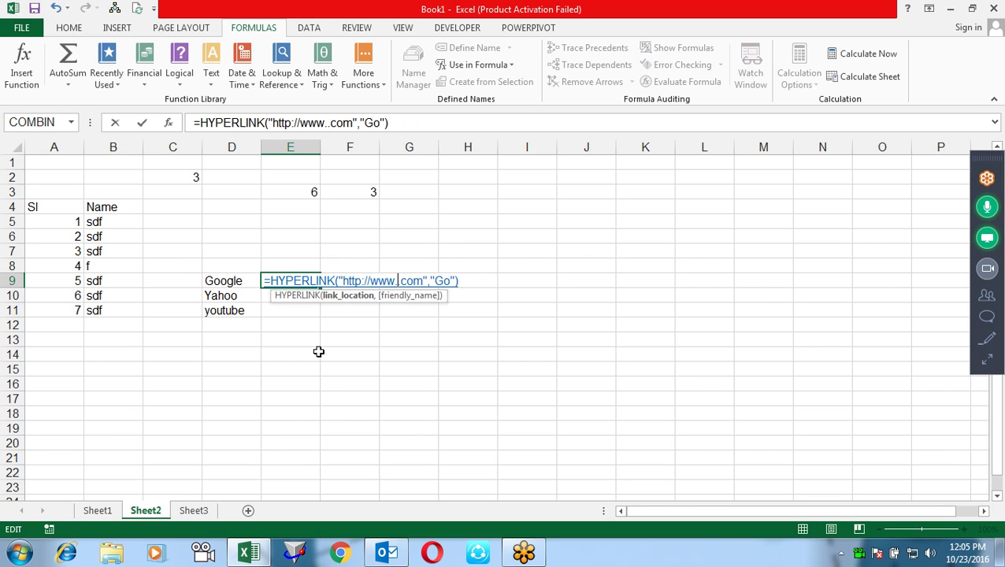
text("&)
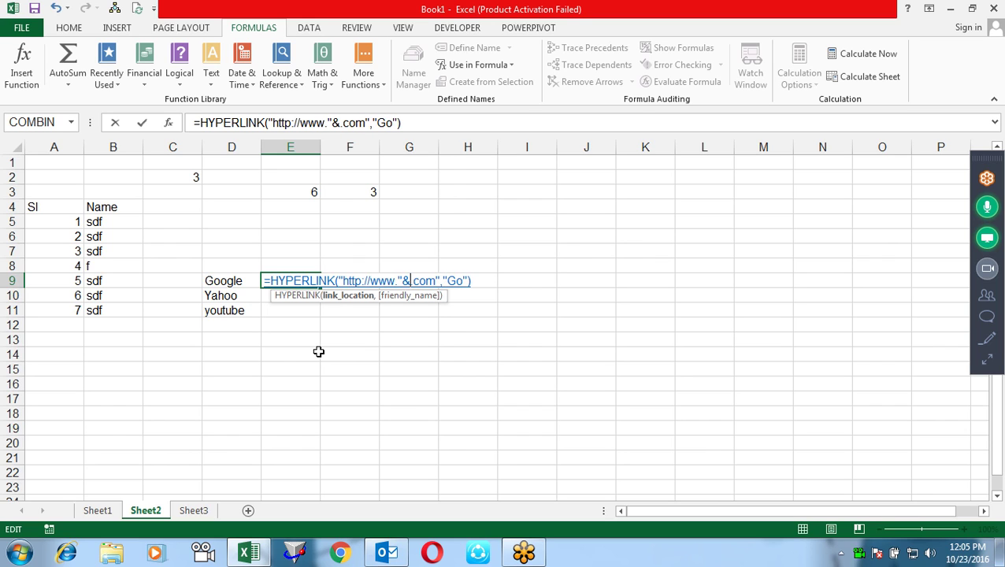
click(226, 284)
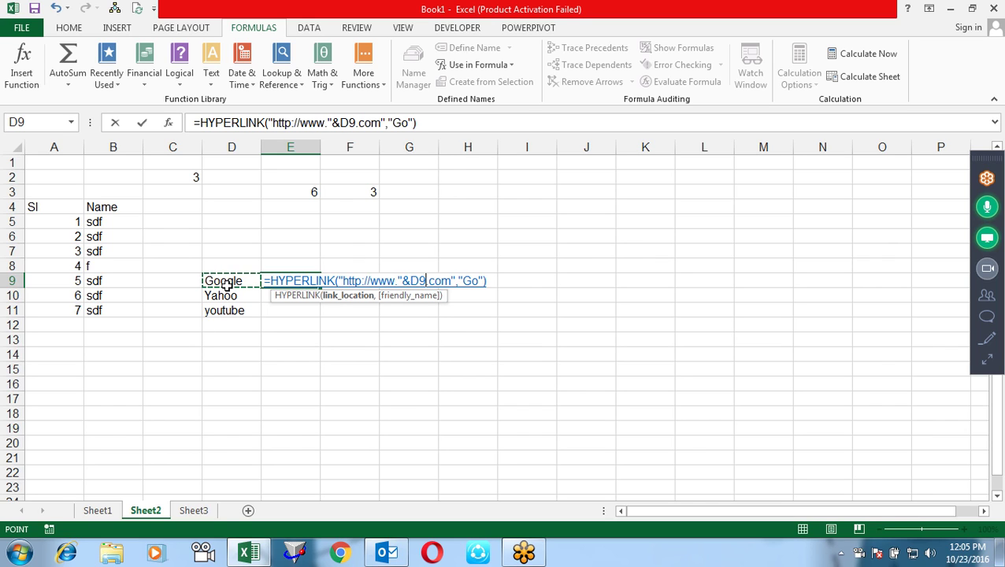
text(&")
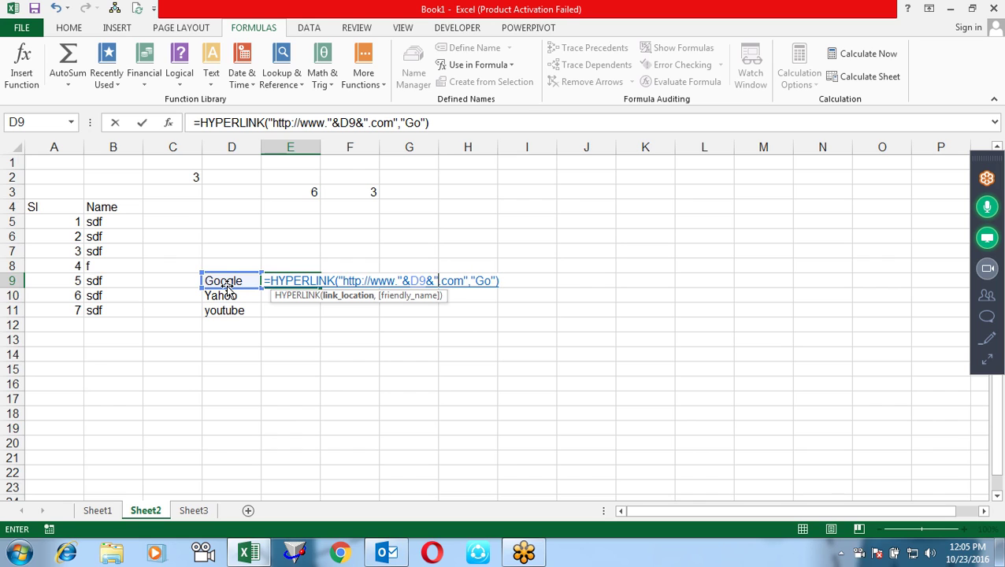
key(Return)
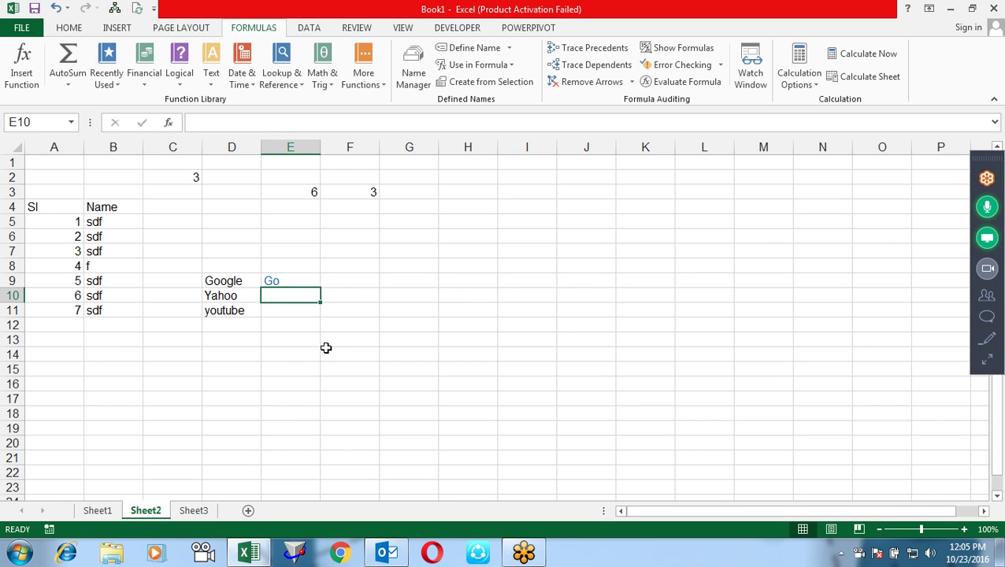
- Copy E9's Go hyperlink formula into E10:E11
key(Up)
key(ctrl+c)
key(Down)
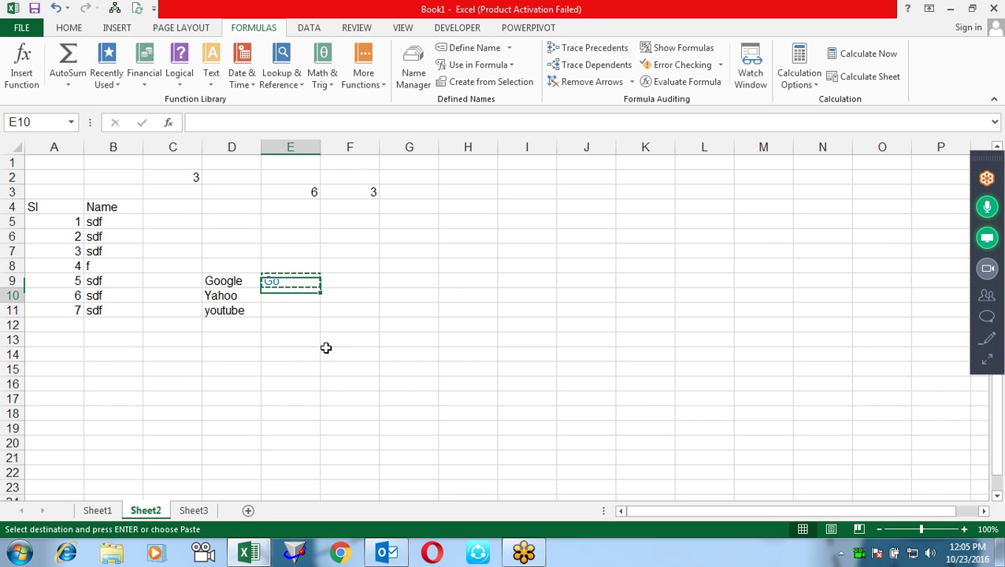
key(shift+Down)
key(shift+Down)
key(shift+Up)
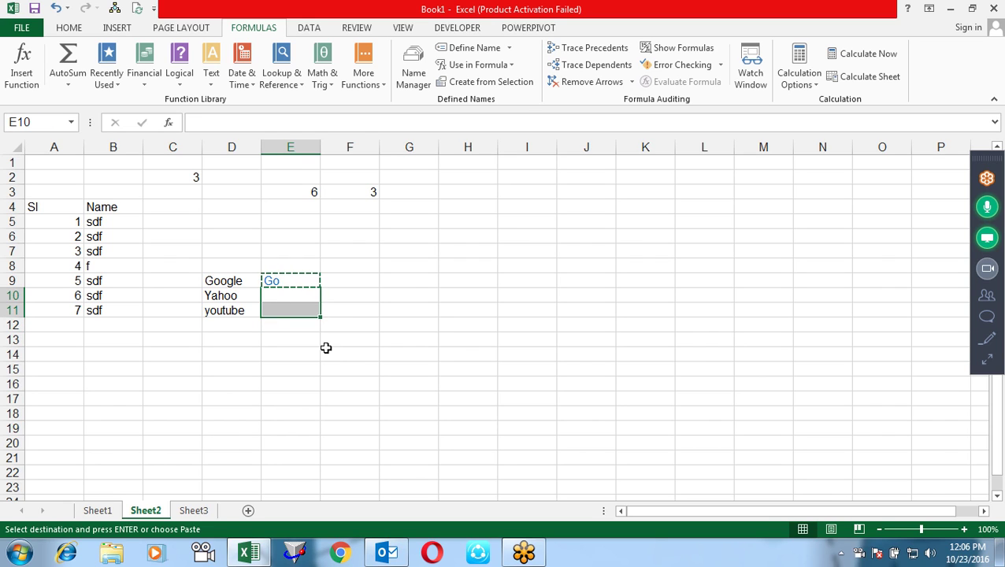
key(ctrl+v)
click(488, 327)
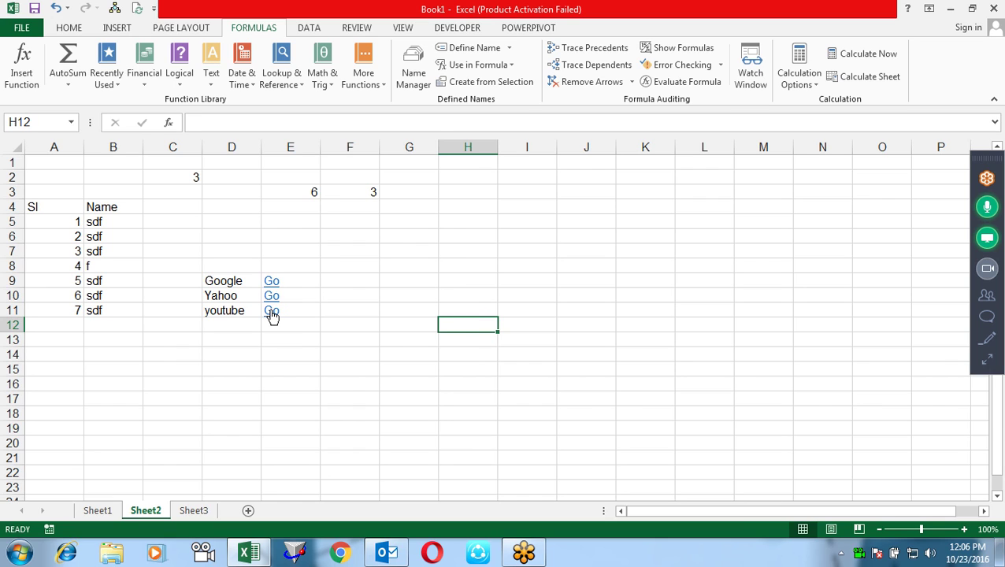
- Move the site names from D9:D11 to D13:D15
mouse_move(239, 279)
mouse_down()
mouse_move(243, 310)
mouse_move(100, 338)
mouse_up()
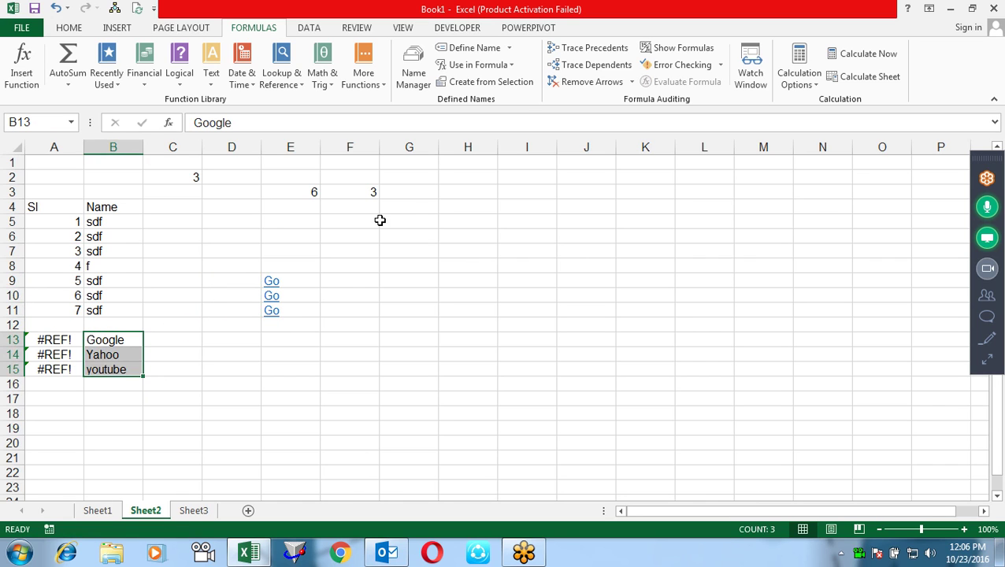
key(ctrl+z)
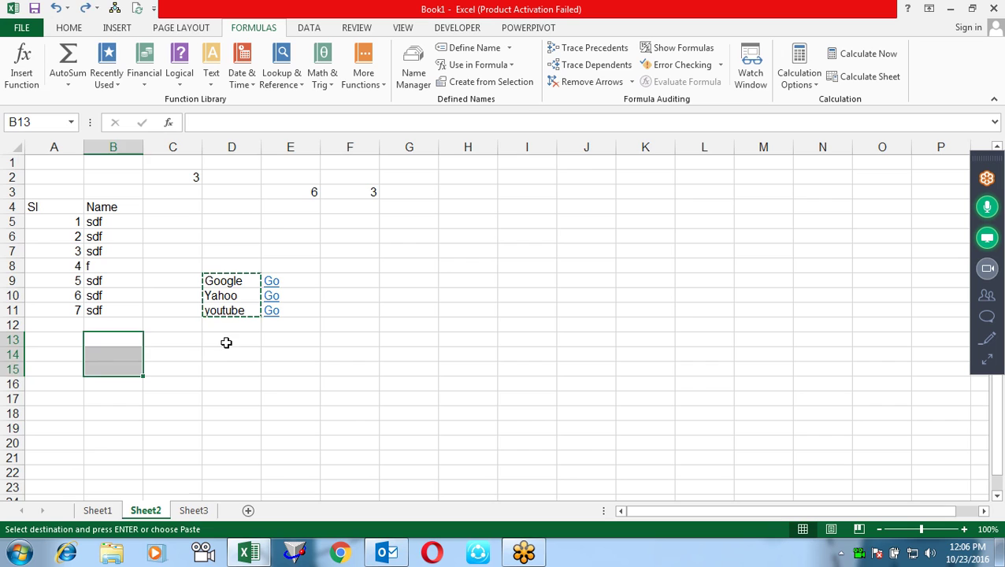
click(226, 340)
key(ctrl+v)
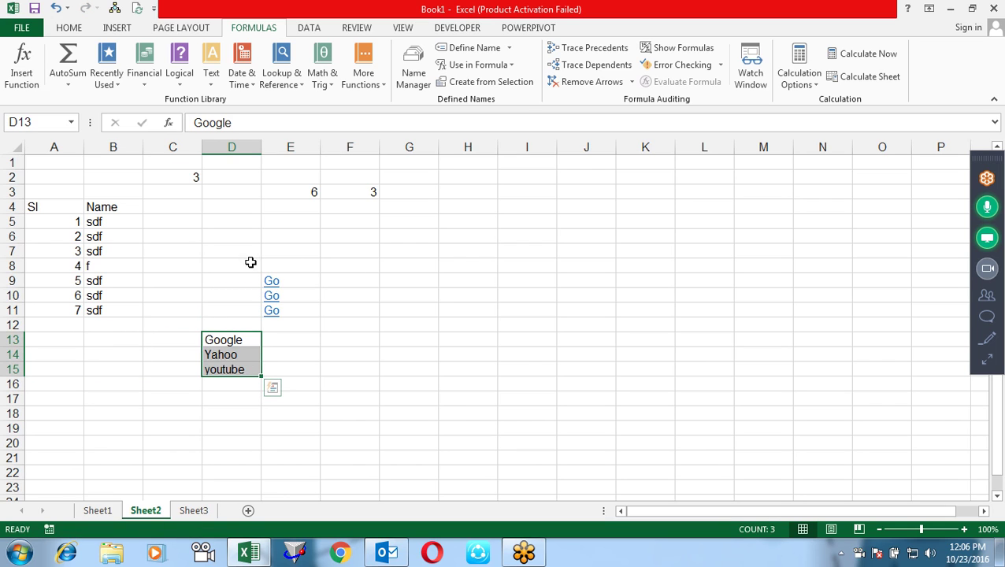
- Make D9 a list dropdown sourced from D13:D15 and set it to Google
click(246, 283)
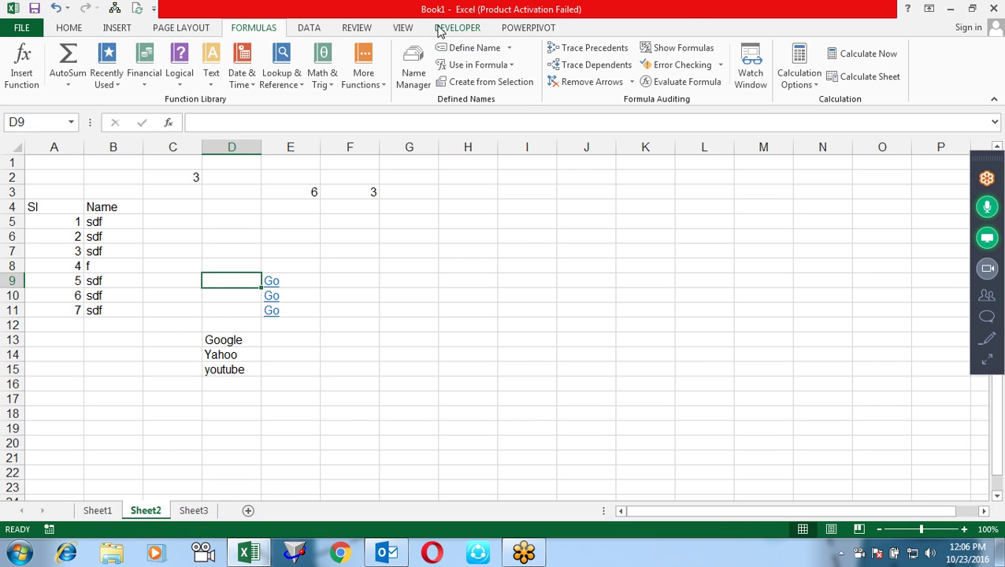
click(315, 29)
click(602, 64)
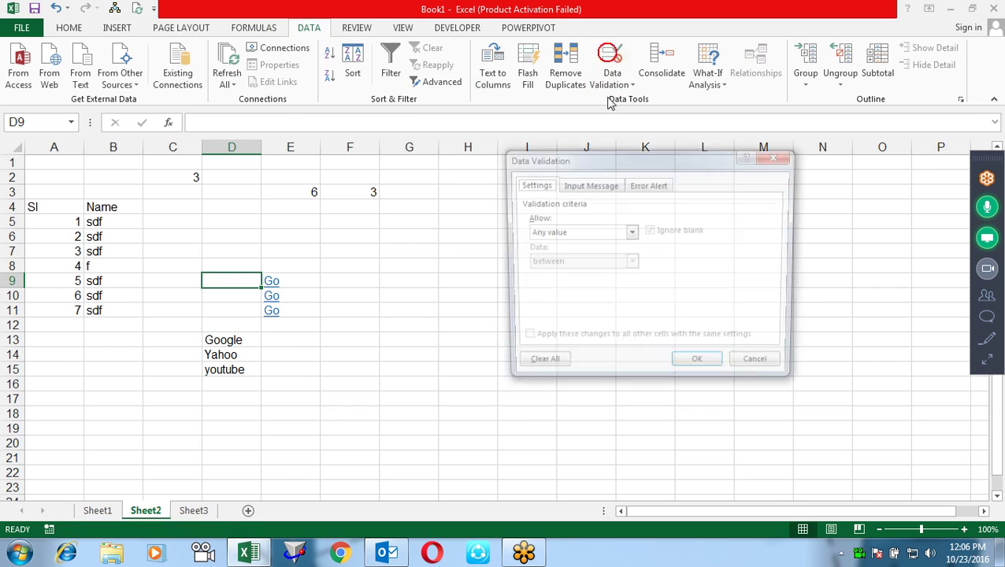
click(598, 233)
click(565, 275)
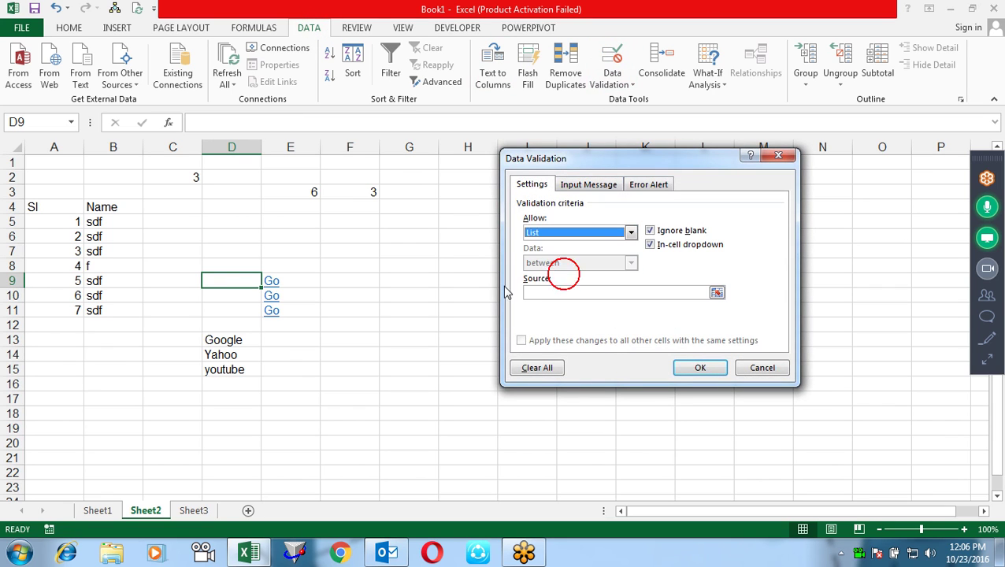
click(712, 291)
drag(257, 339, 242, 376)
key(Return)
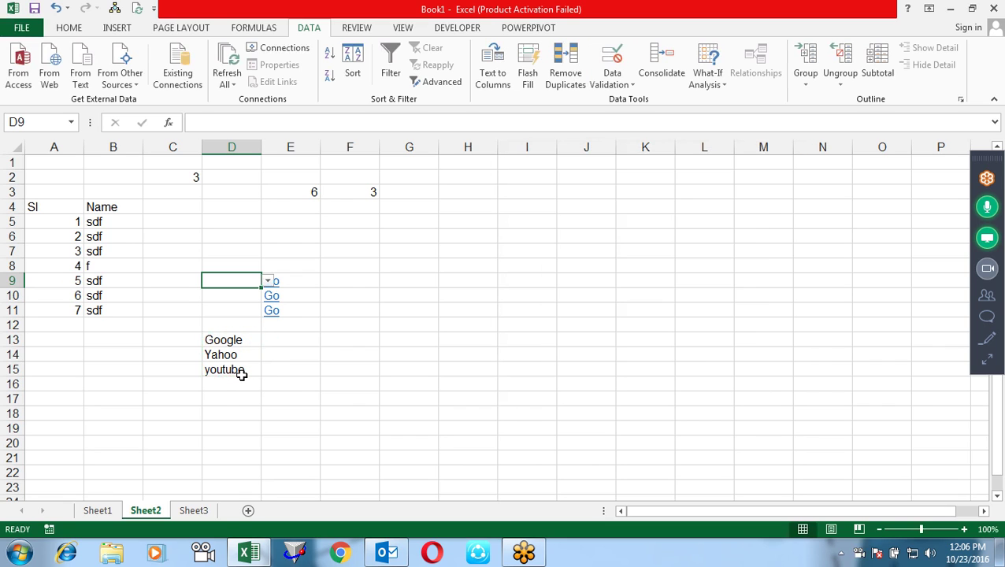
key(alt+Down)
key(Return)
key(Right)
- Clear E10:E11 and follow E9's Go link to the Google site
key(Down)
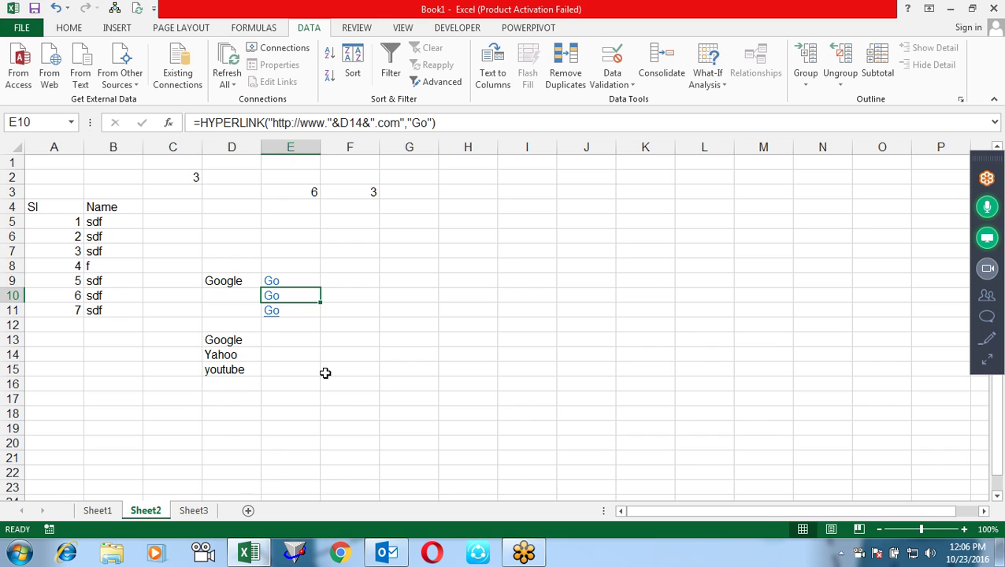
key(shift+Down)
key(Delete)
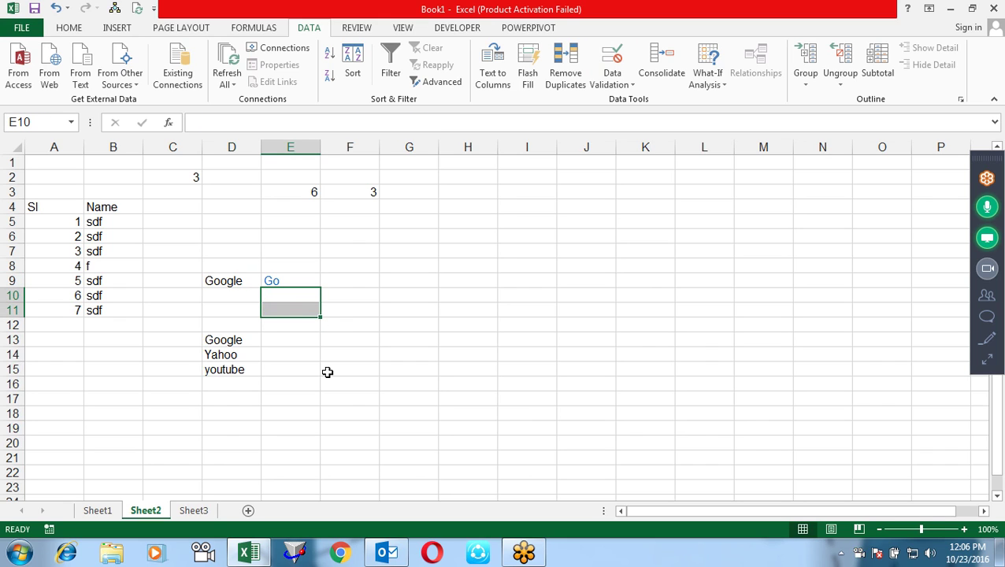
click(328, 372)
click(274, 285)
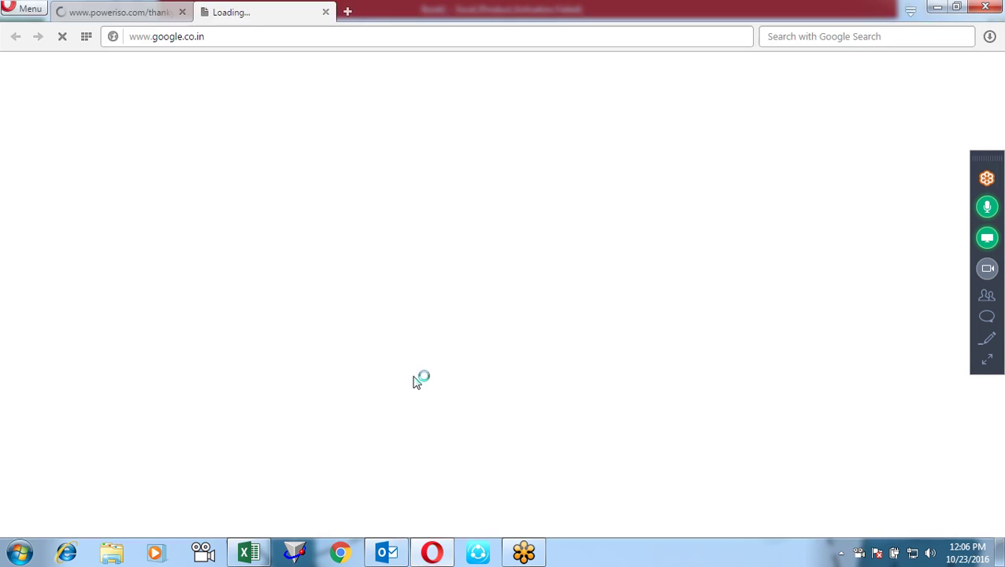
- Close the leftover Thank you tab and the Opera window to return to Excel
click(181, 13)
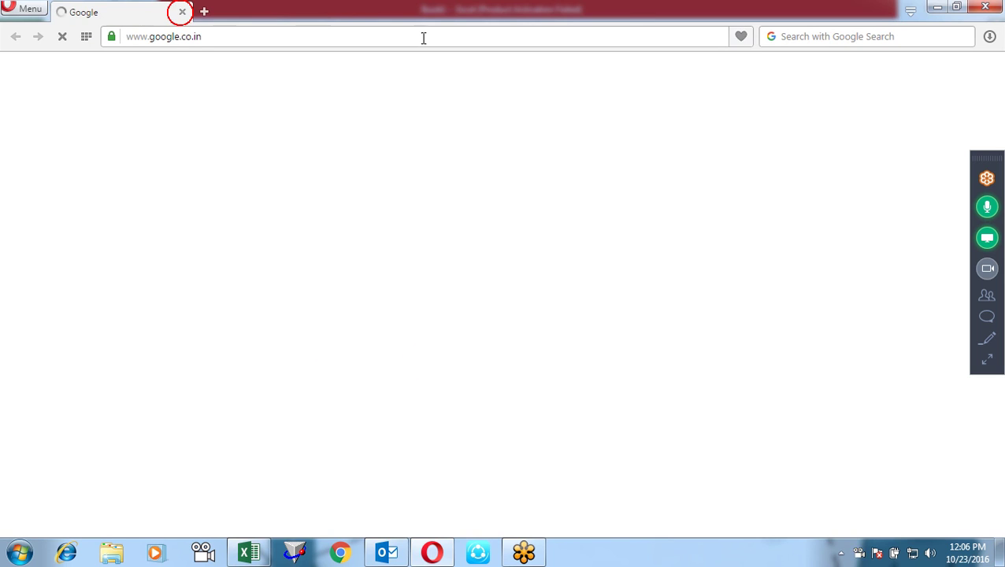
click(984, 7)
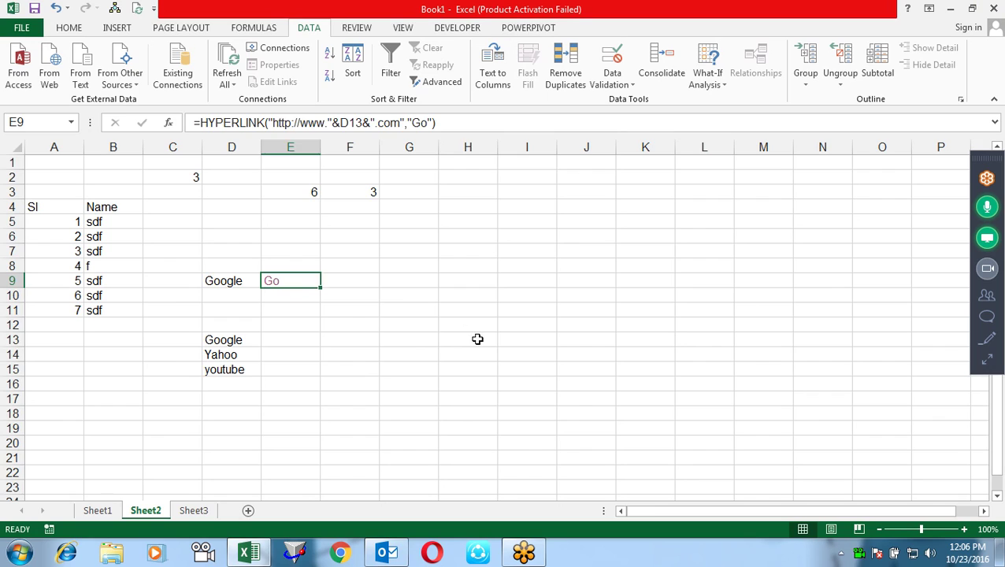
- Enter =HYPERLINK("Sheet1!A1","GO") in G7, checking the HYPERLINK help along the way
click(476, 339)
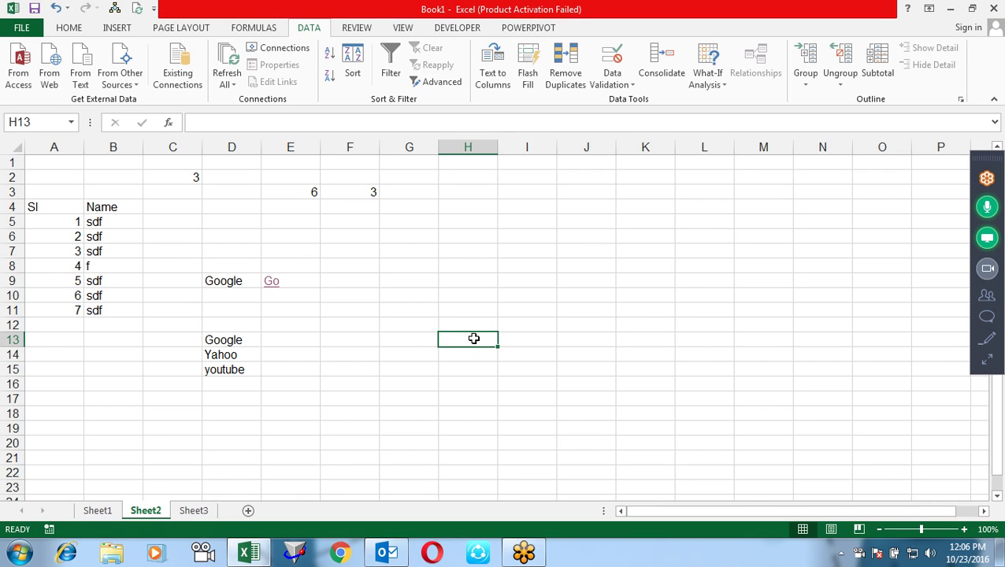
click(405, 254)
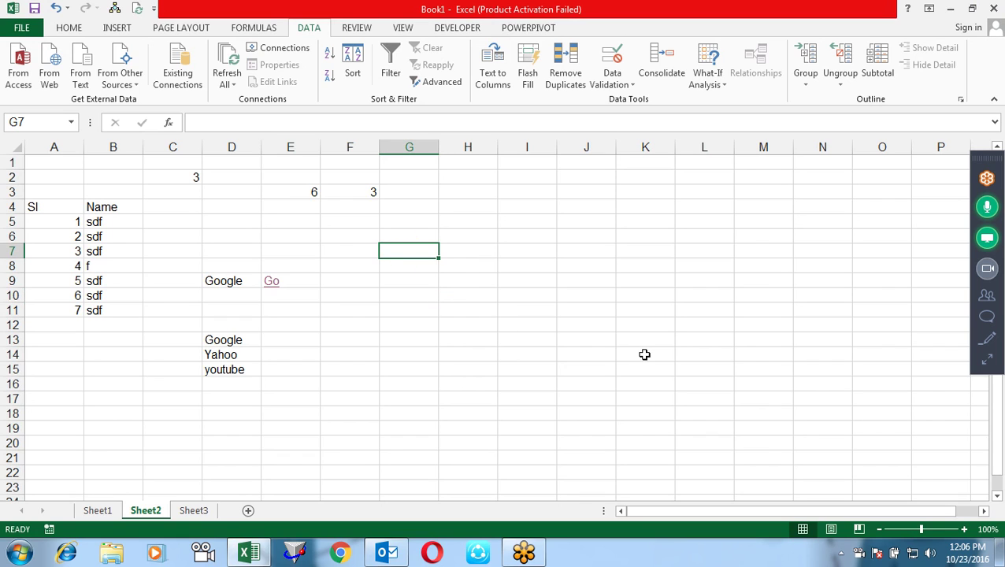
text(=hy)
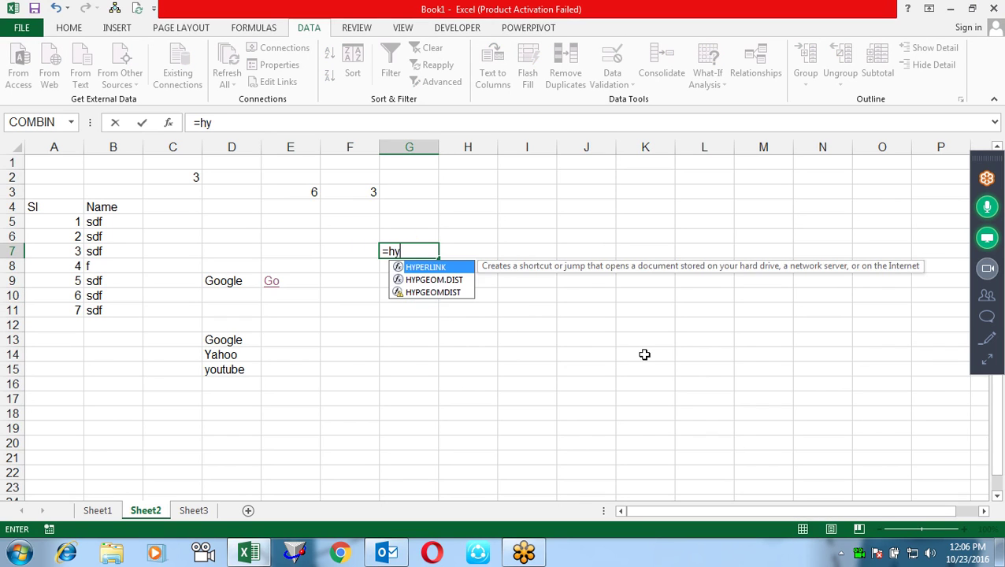
key(Tab)
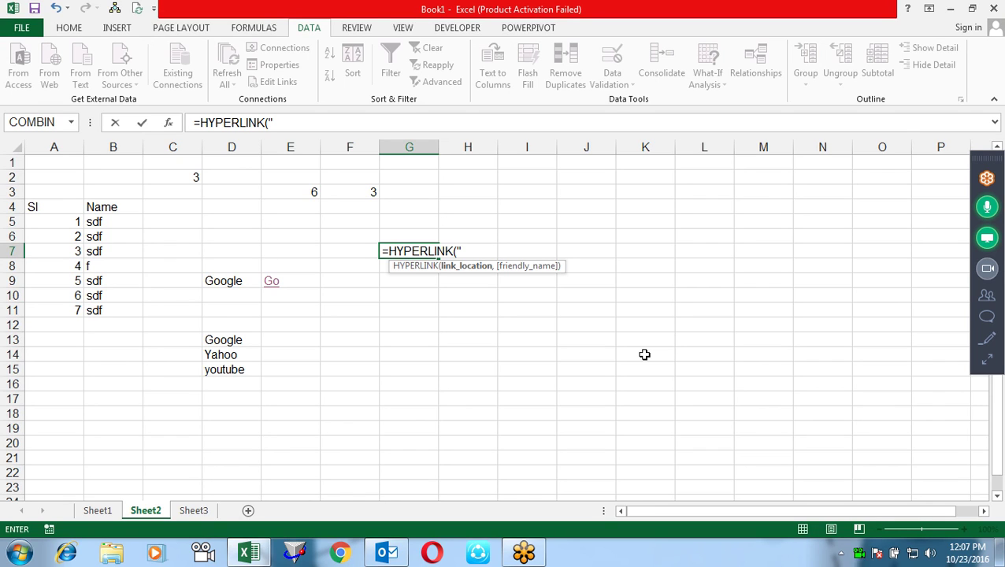
click(420, 268)
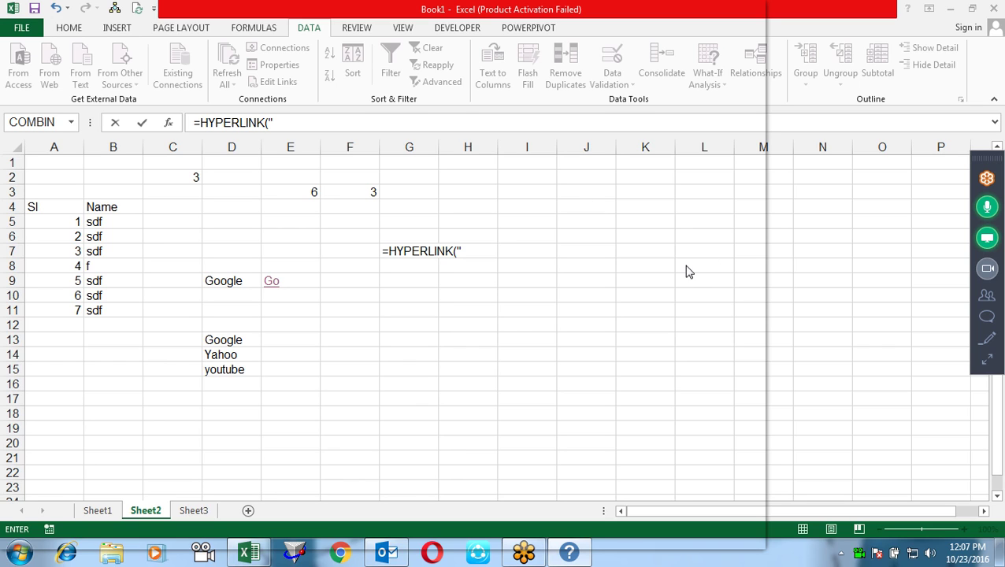
click(787, 323)
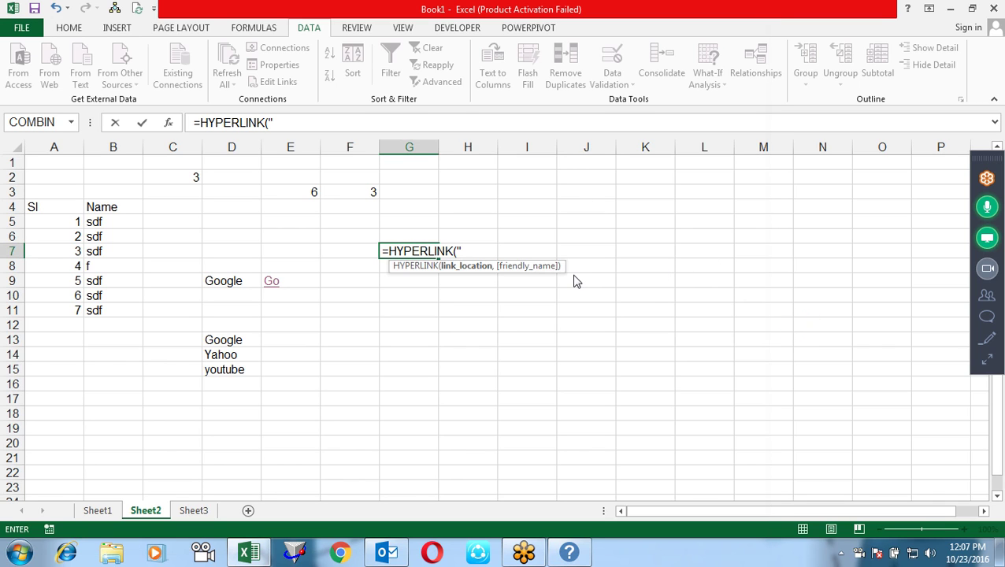
text(Sheet1!)
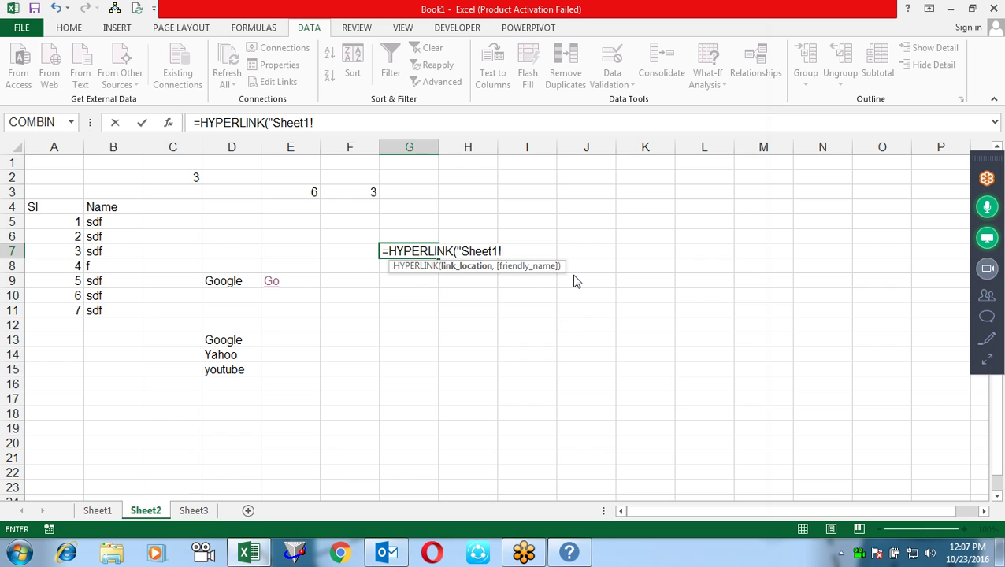
text(A1")
text(,Go)
key(BackSpace)
key(BackSpace)
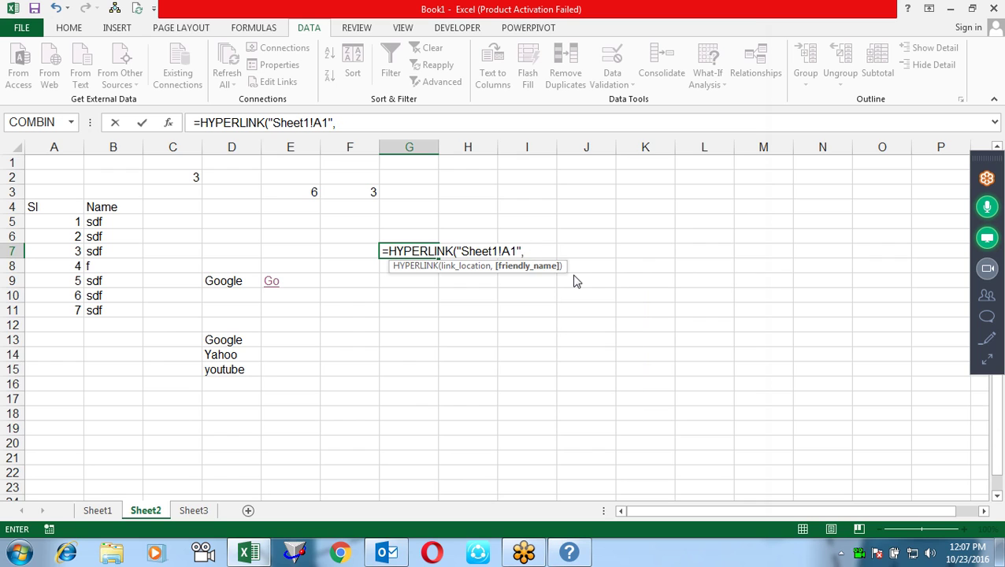
text(GO)
text())
key(Return)
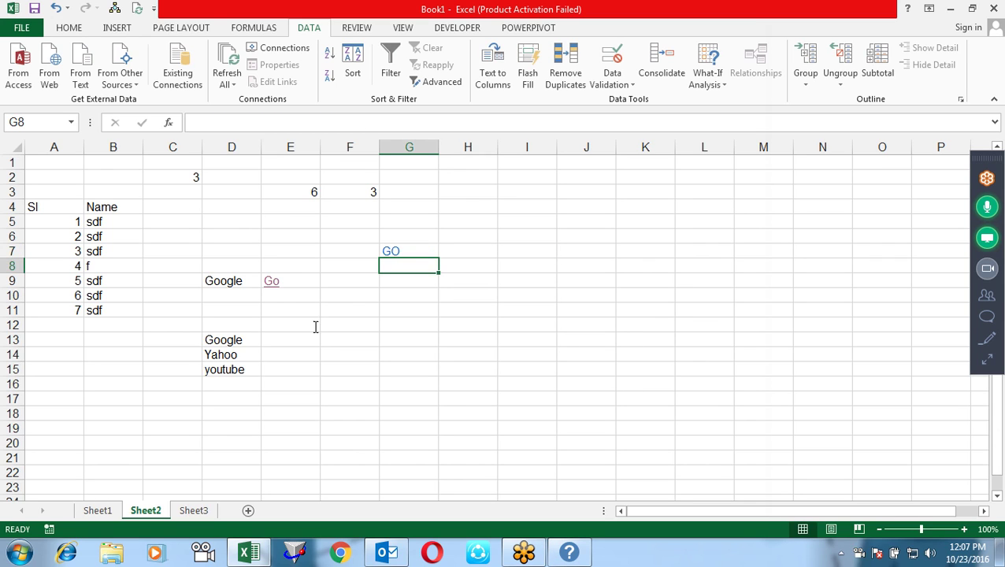
- Try the GO link in G7 and return to the worksheet
click(391, 251)
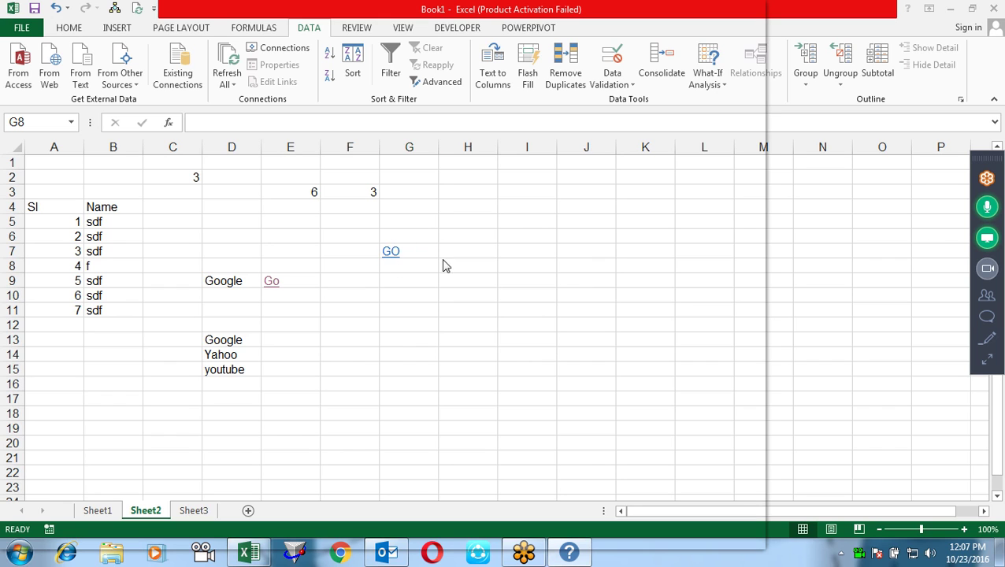
click(805, 204)
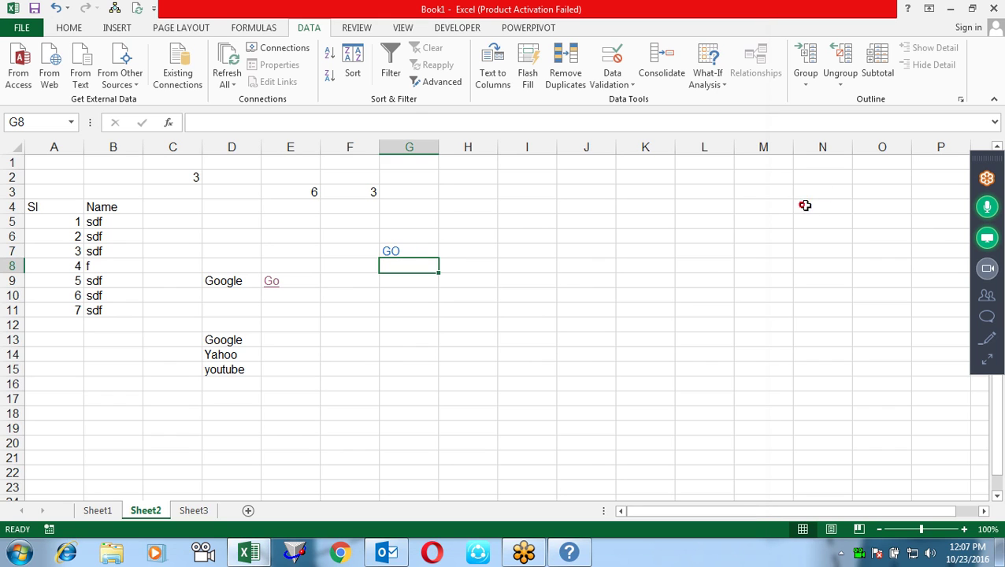
click(392, 253)
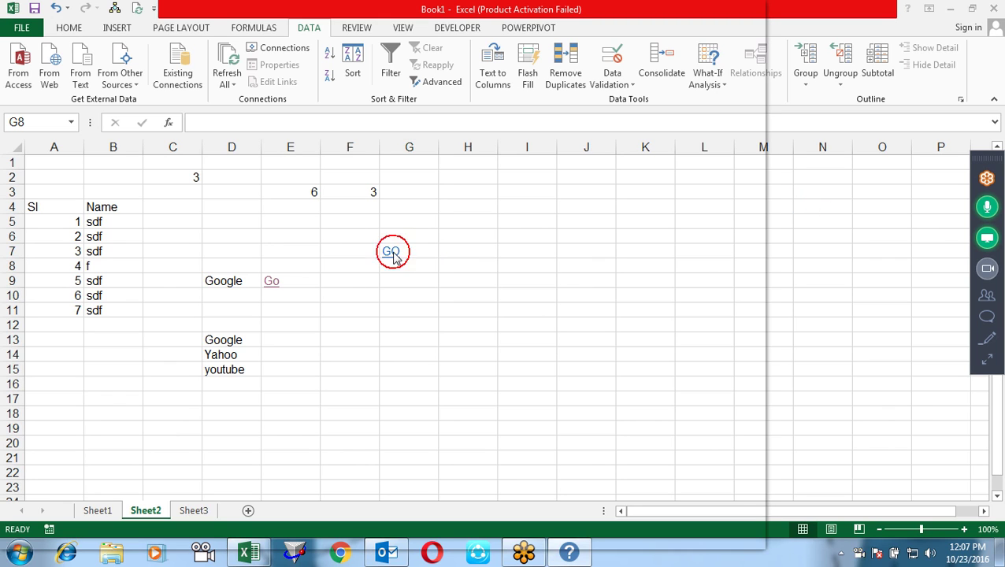
click(793, 359)
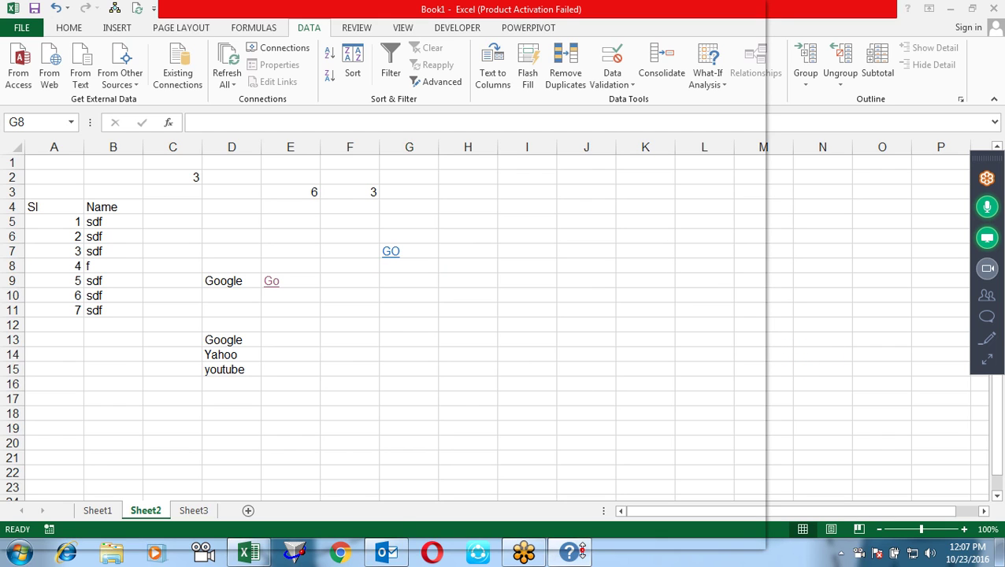
- Close the Help Viewer from its taskbar jump list and follow G7's GO link again
click(567, 553)
right_click(567, 553)
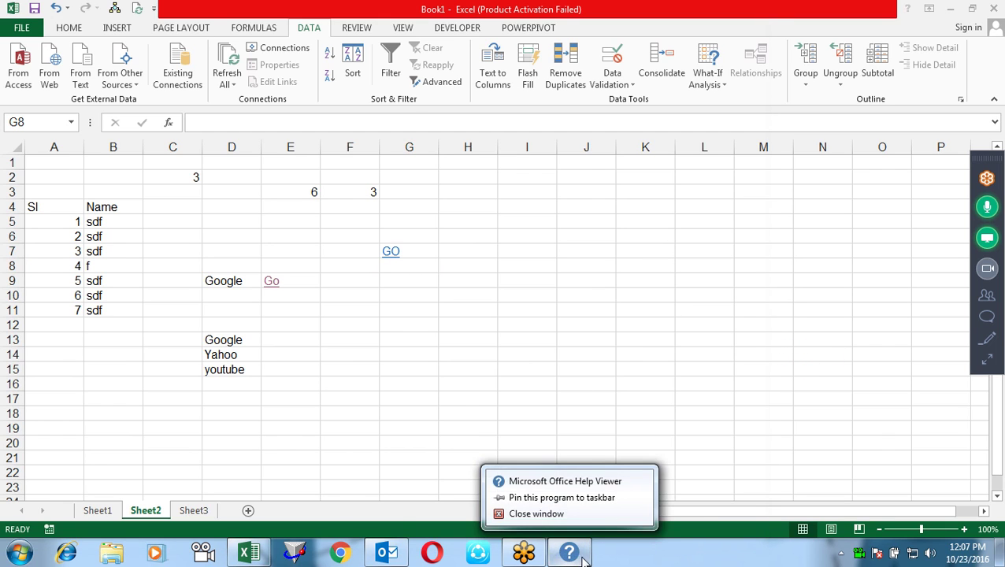
click(567, 518)
click(482, 304)
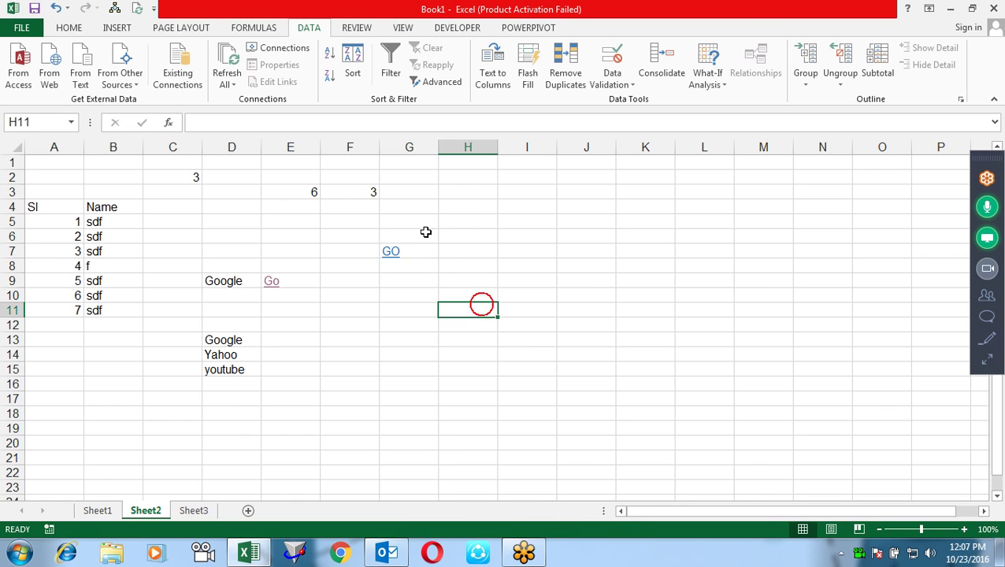
click(392, 253)
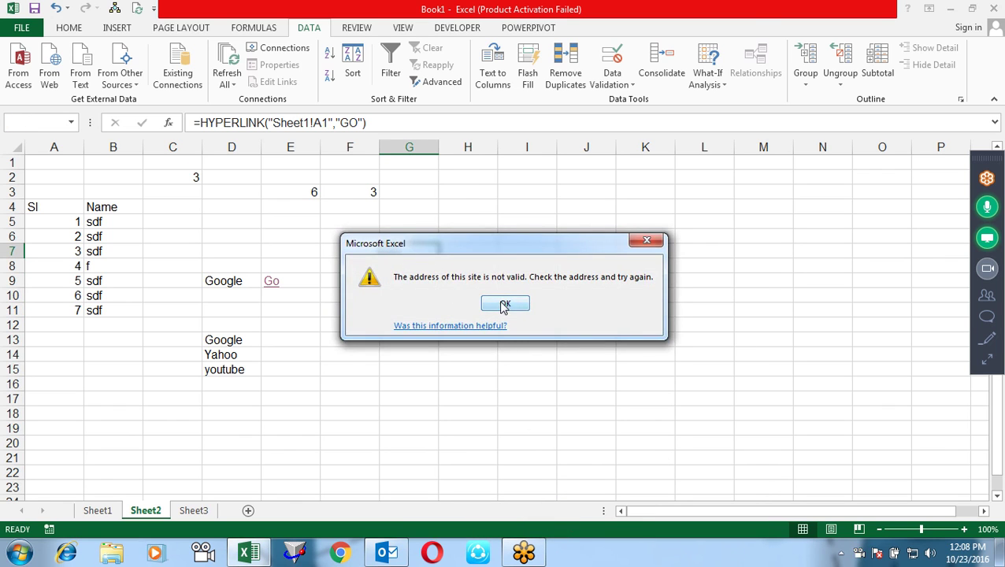
- Dismiss the error, change G7's link address to #Sheet1!A1, and follow it to Sheet1
click(505, 303)
key(F2)
key(Left)
key(Left)
key(Left)
key(Left)
key(Left)
key(Left)
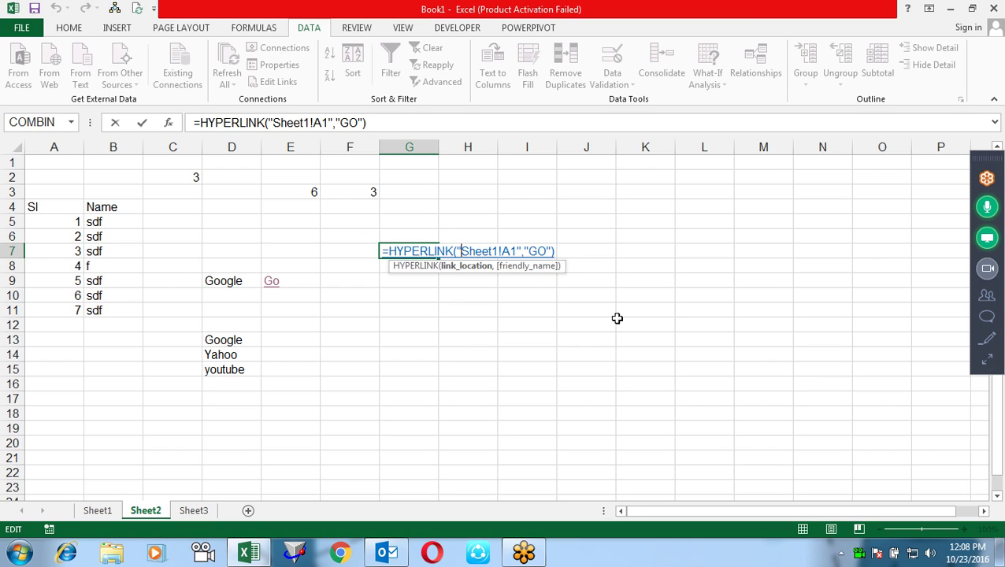
text([)
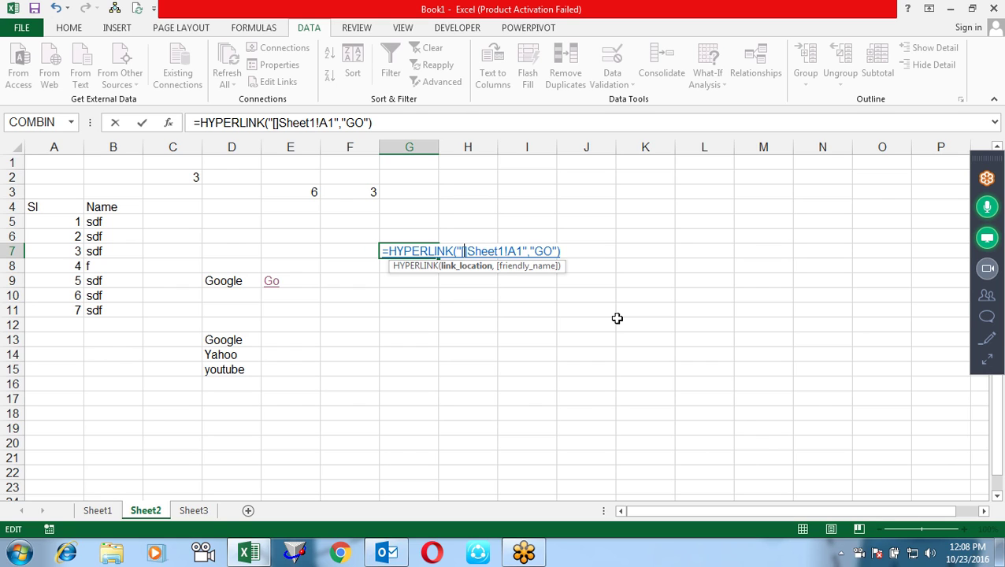
key(BackSpace)
key(BackSpace)
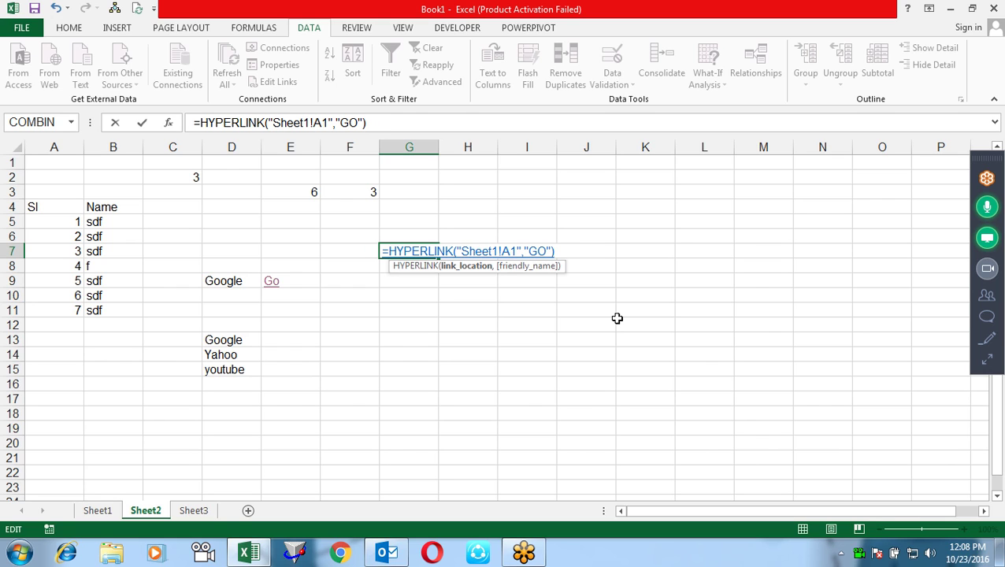
text(#)
key(Return)
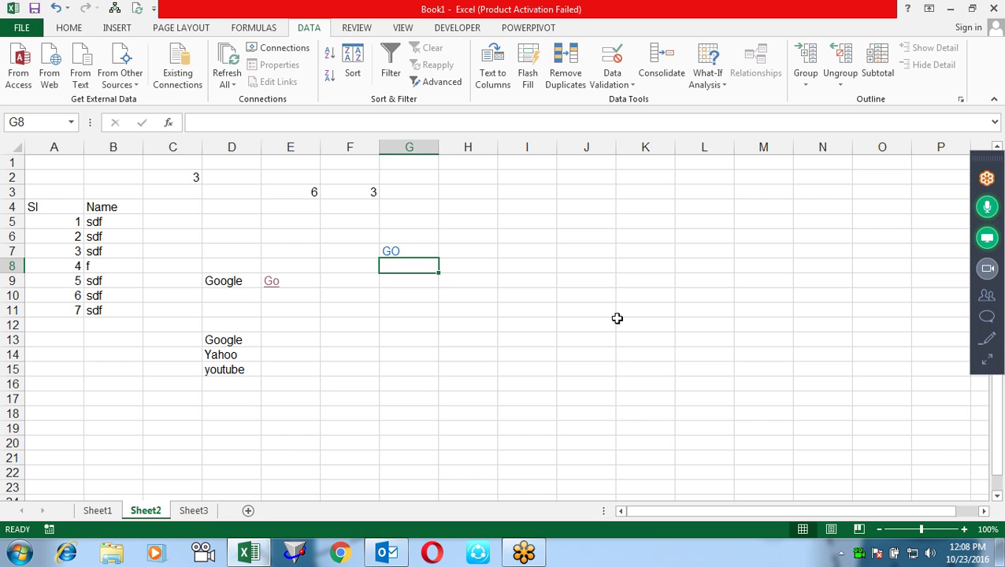
click(387, 250)
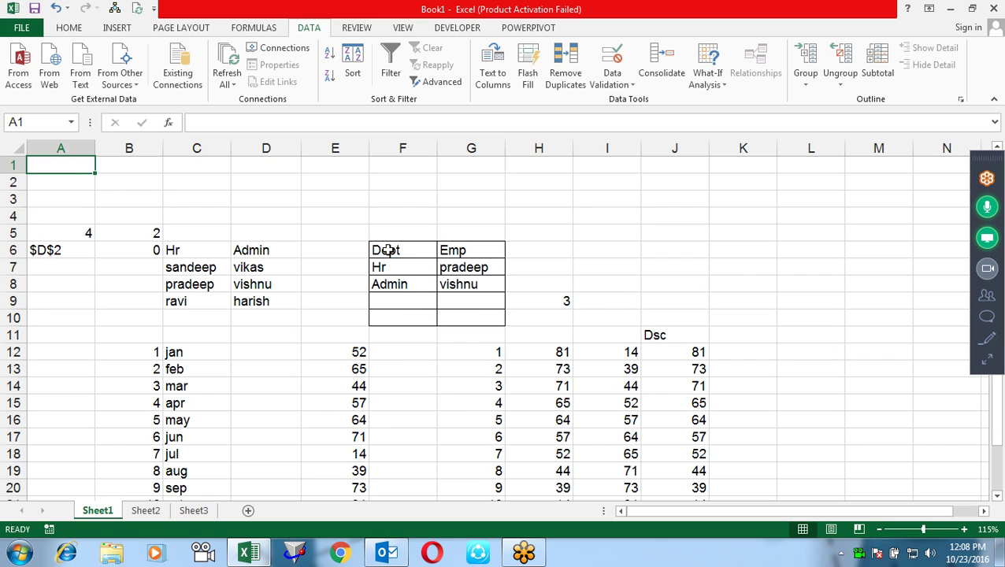
click(179, 512)
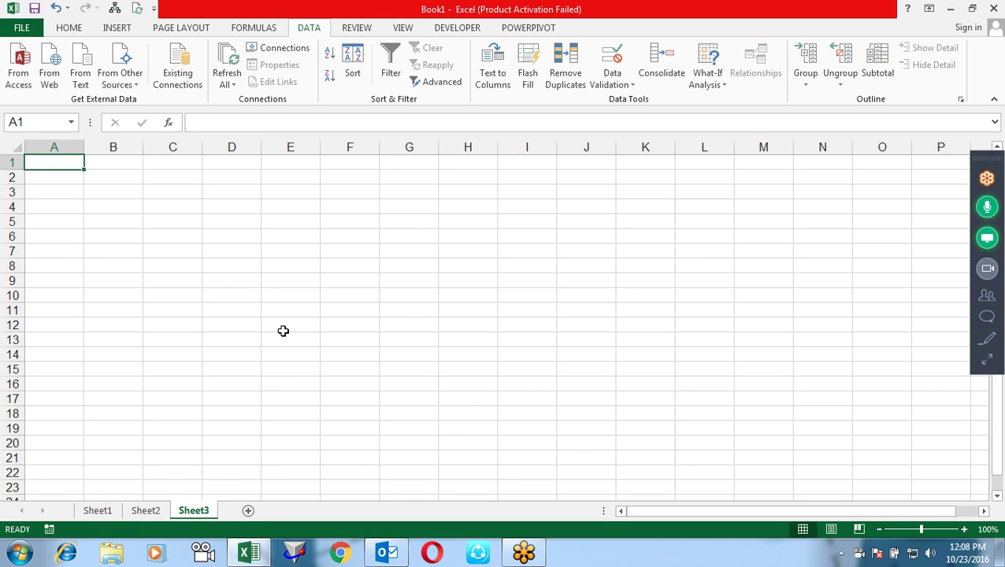
click(146, 511)
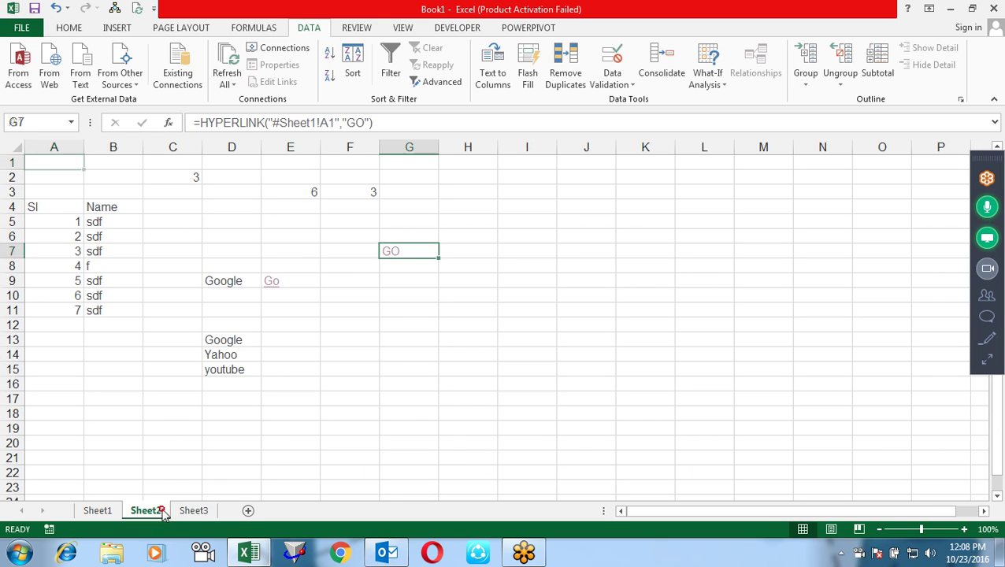
click(388, 251)
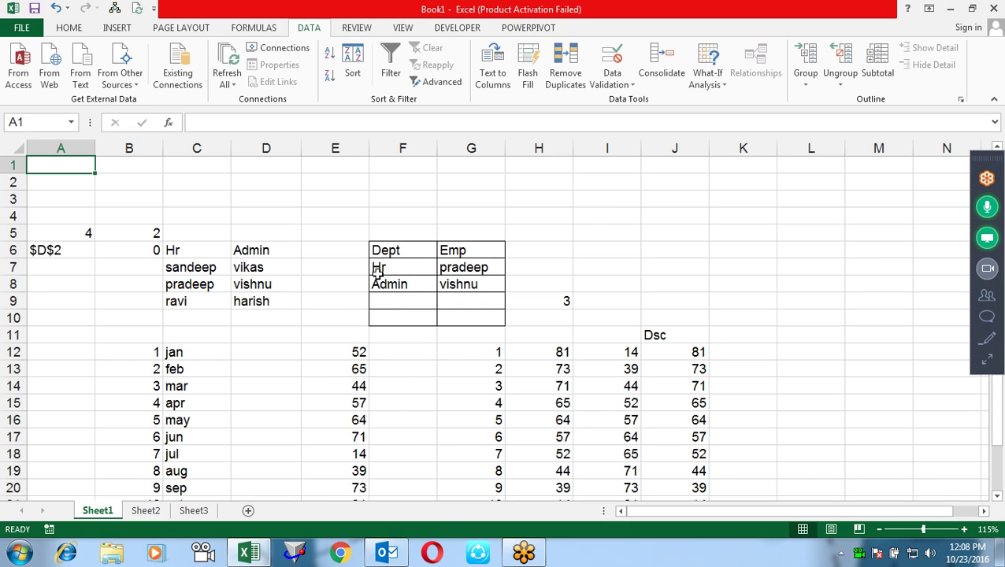
click(193, 511)
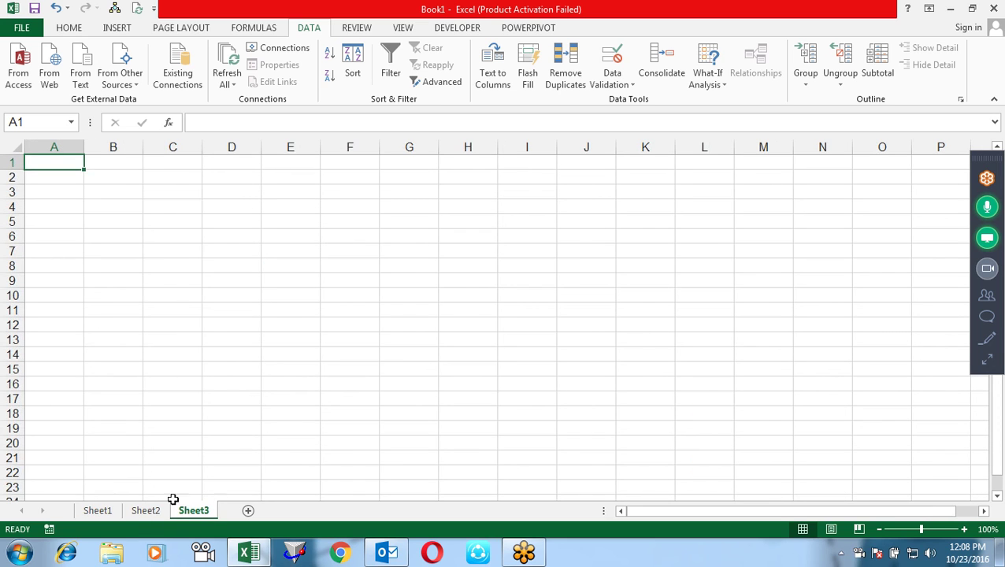
click(97, 510)
click(145, 510)
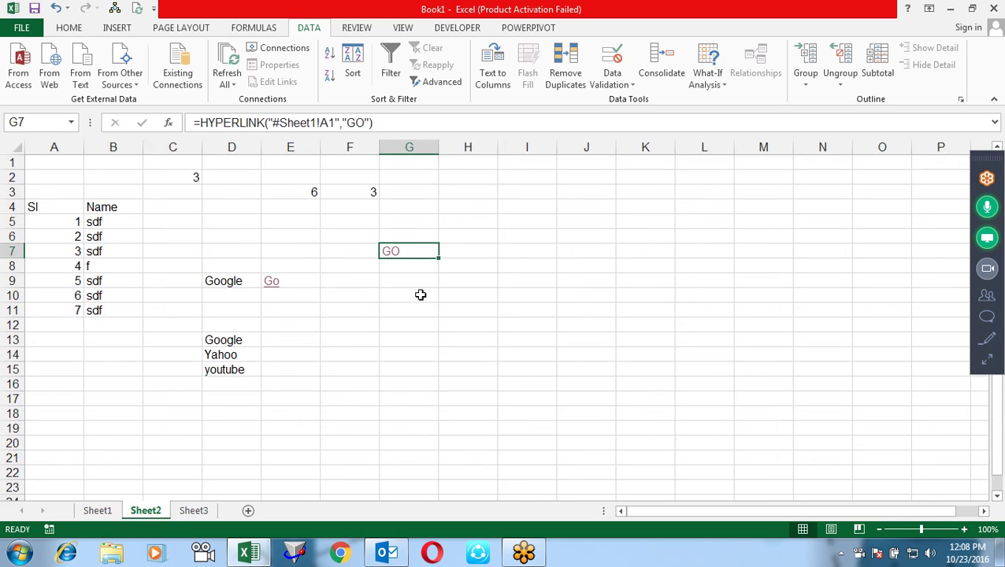
key(F2)
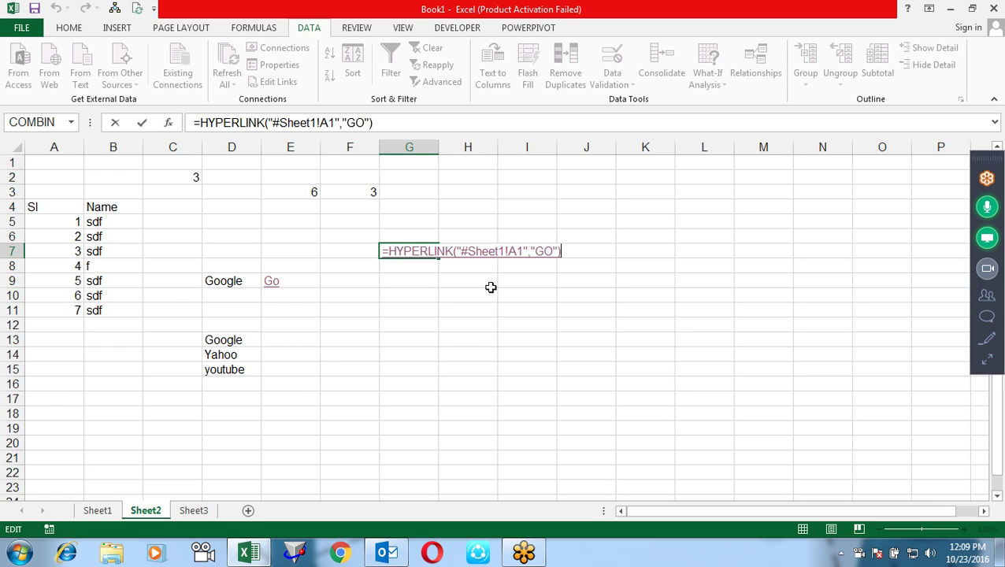
- Leave G7 unchanged and insert three blank rows above row 5 on Sheet1
click(481, 341)
click(109, 510)
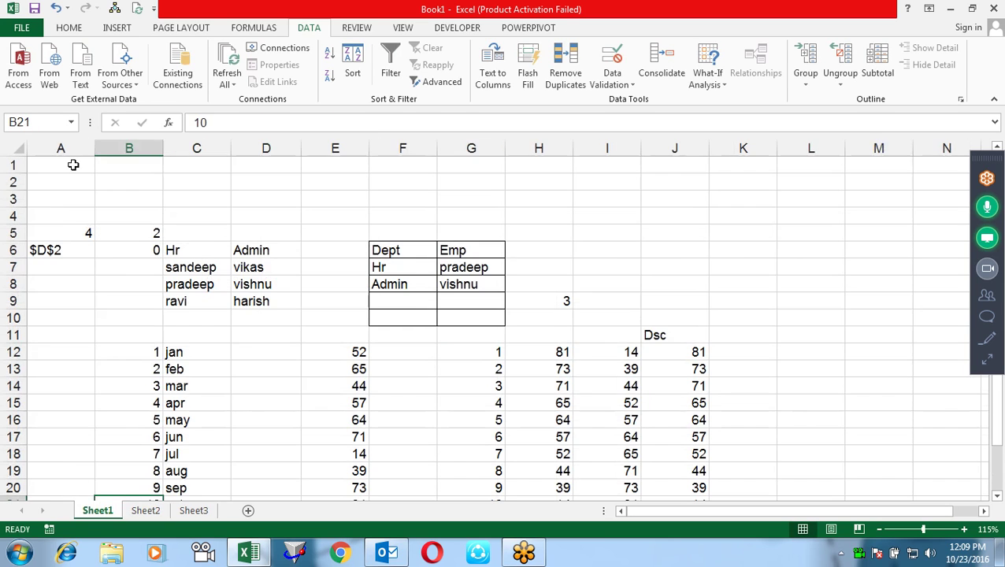
click(74, 165)
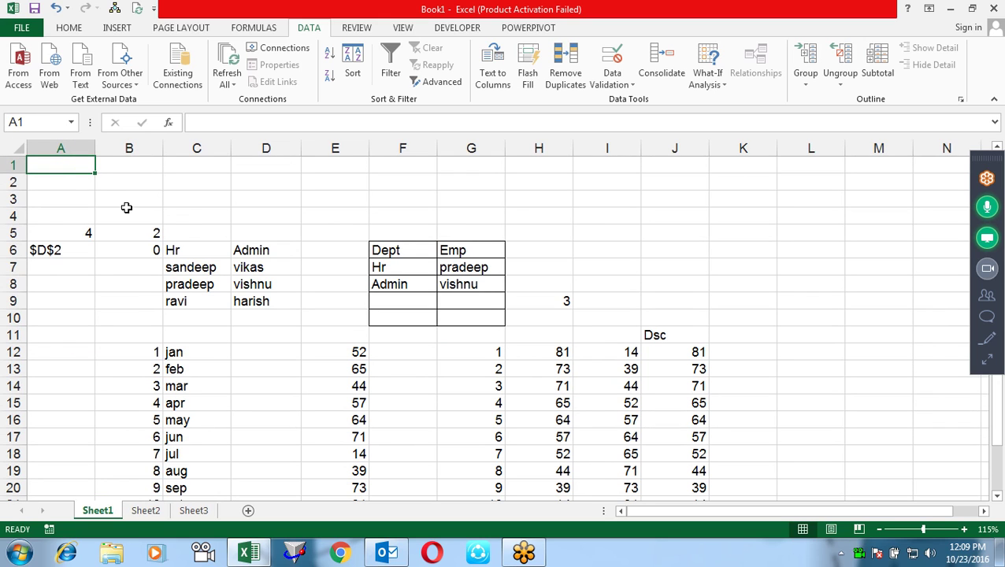
right_click(13, 231)
click(54, 332)
key(F4)
key(F4)
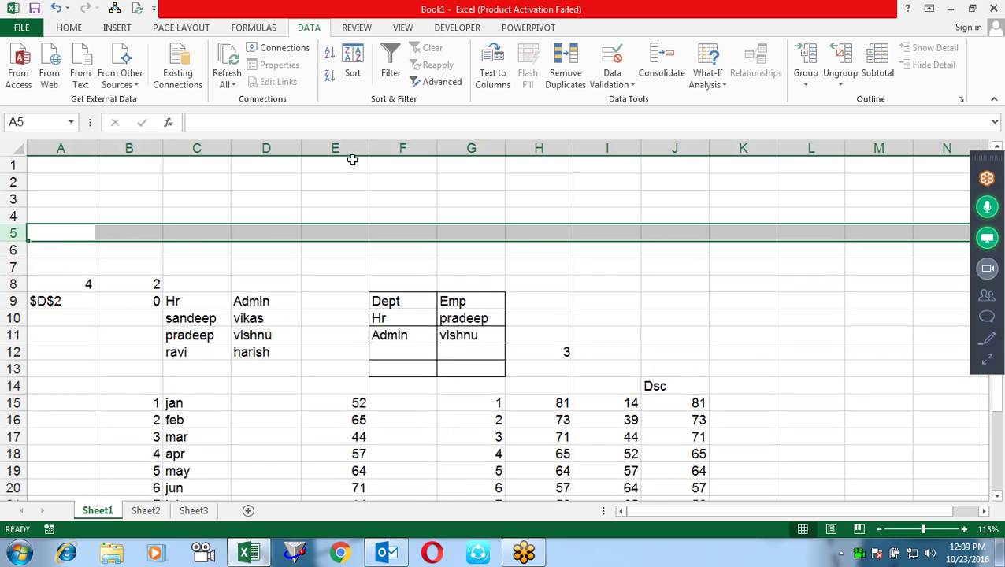
click(353, 163)
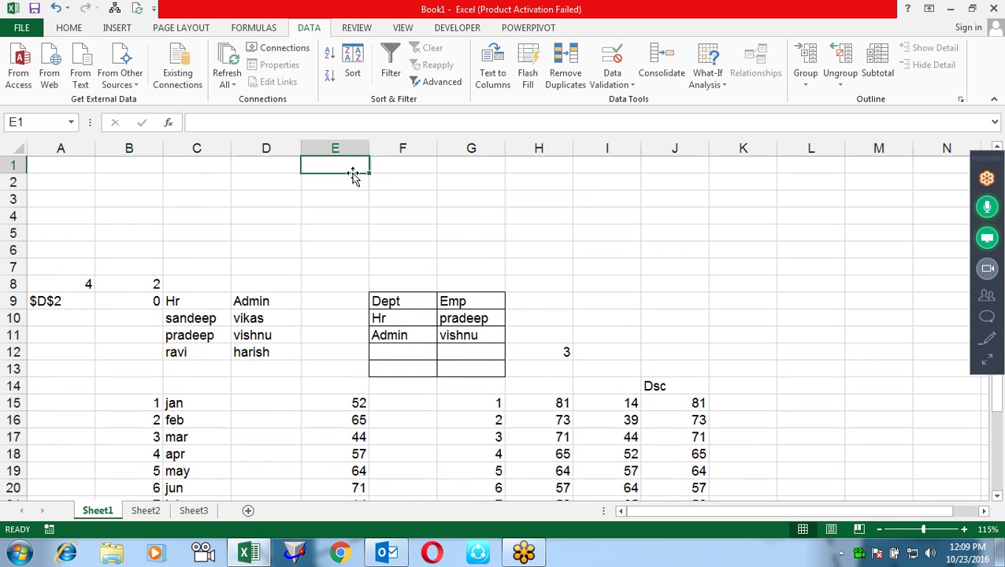
- Cancel the false-start entries in A1 and group Sheet1 through Sheet3
click(76, 162)
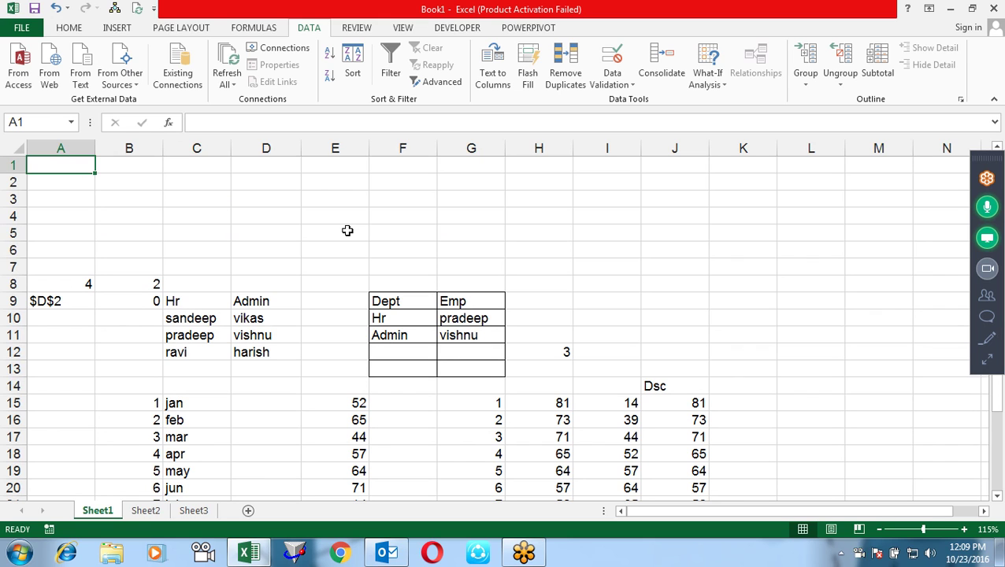
text(-)
key(Escape)
text(=)
text(Hy)
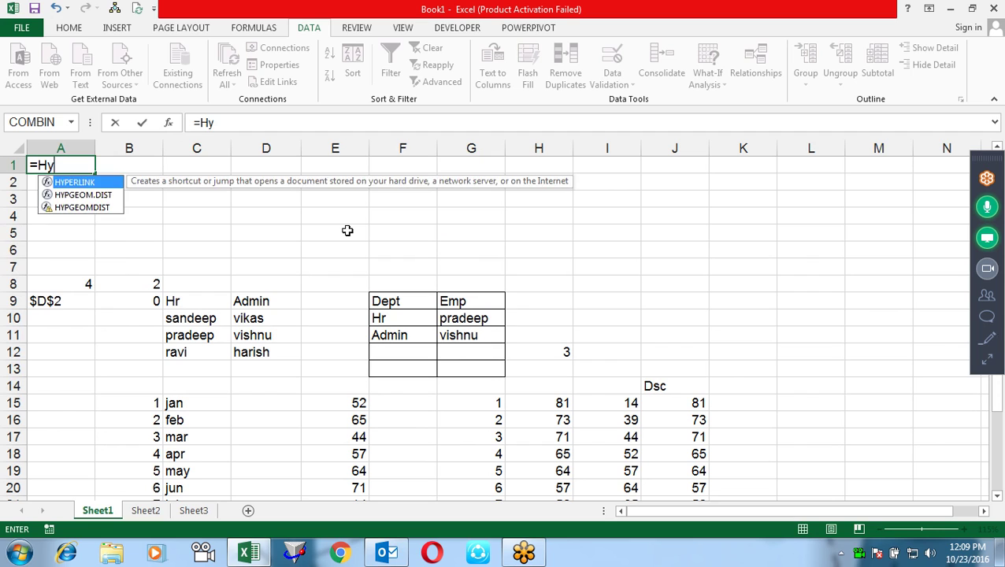
key(Escape)
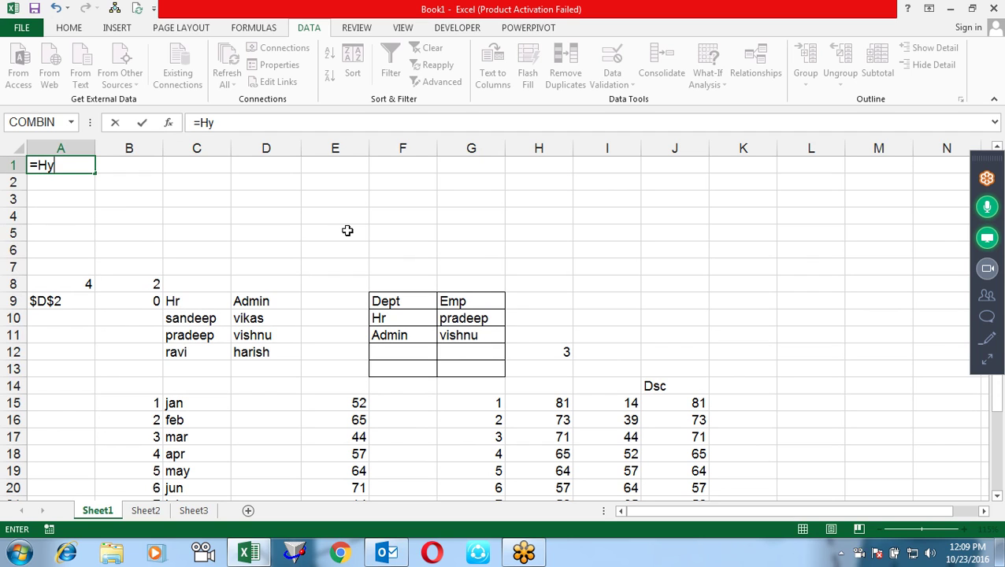
key(Escape)
shift+click(197, 511)
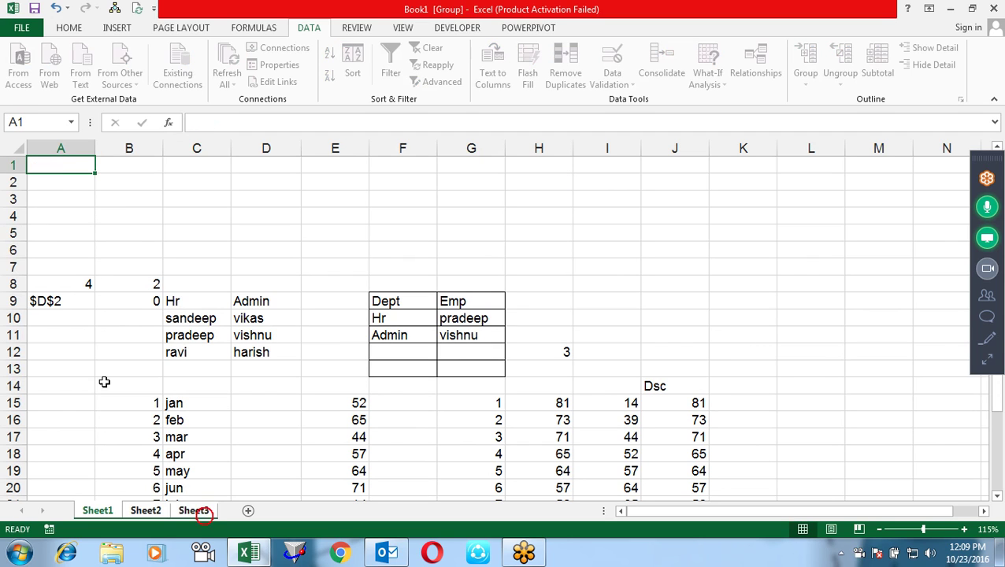
- Enter =HYPERLINK("#Sheet1!A2","Back") in A1 of the grouped sheets
text(=hy)
key(Escape)
key(Tab)
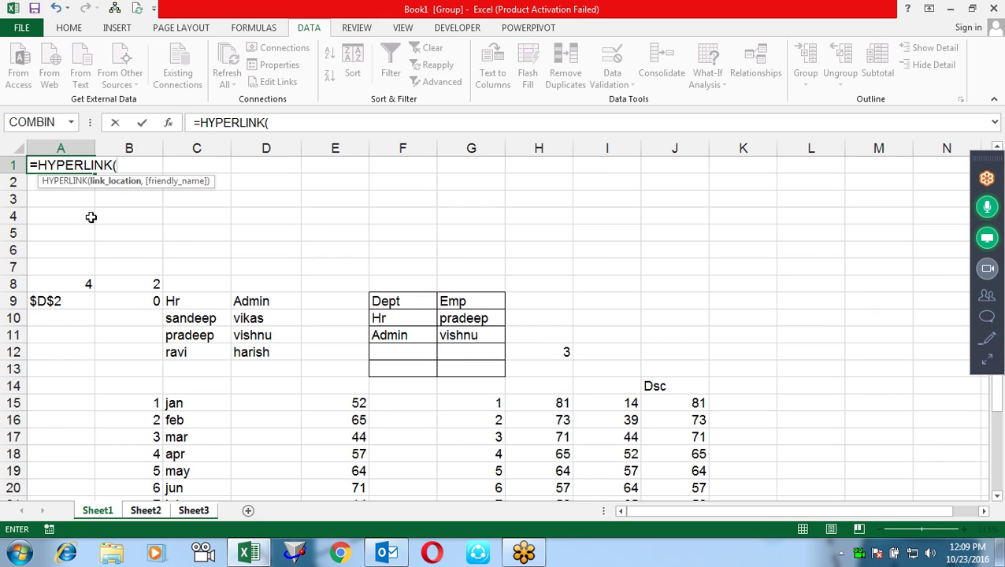
text(#Sheet1!A)
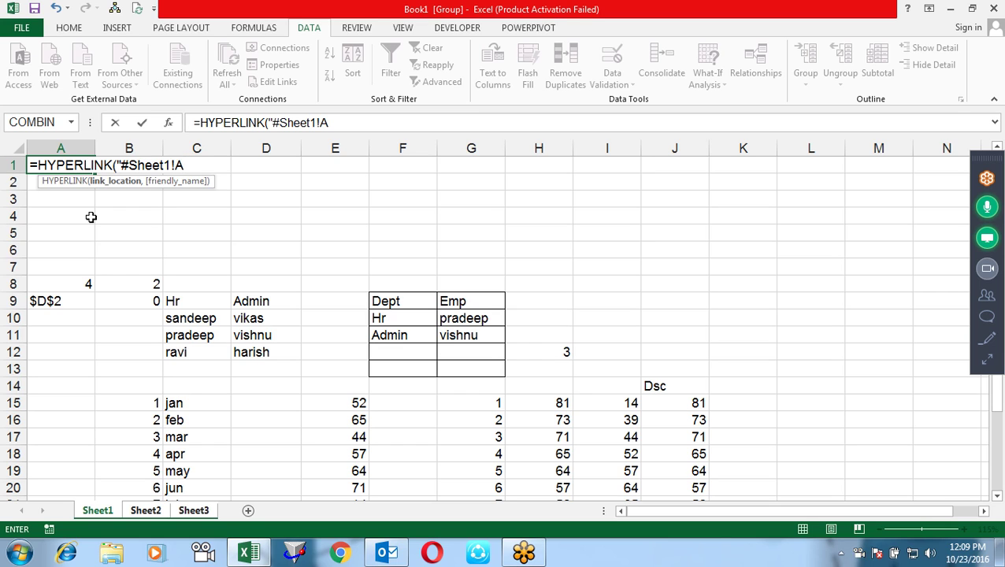
text(2")
text(),)
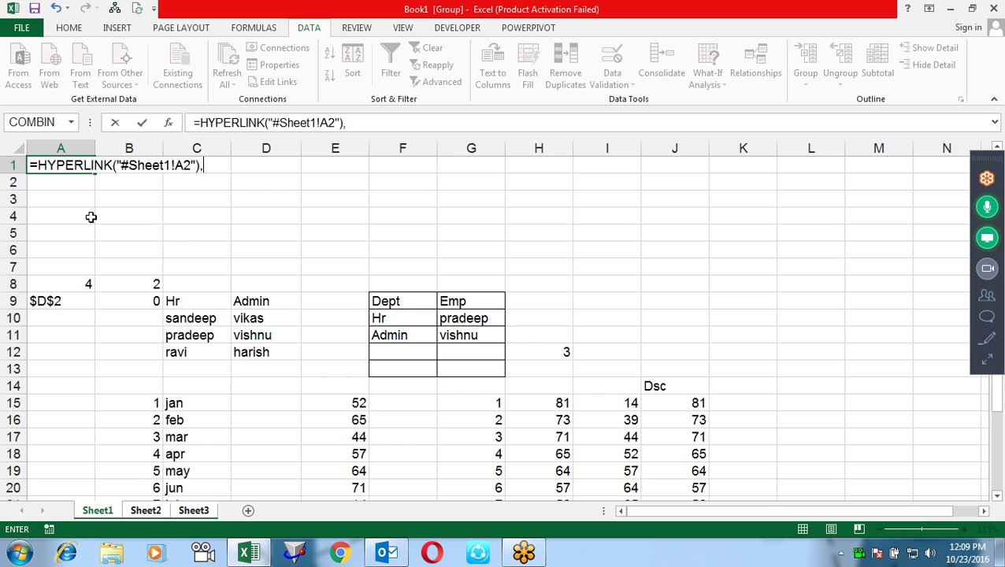
key(BackSpace)
key(BackSpace)
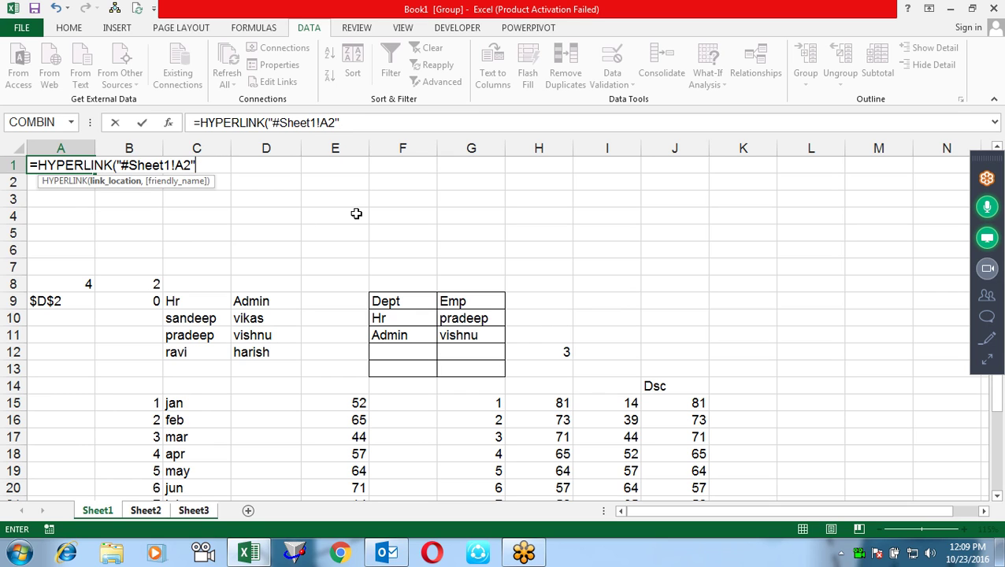
text(,)
text(Back)
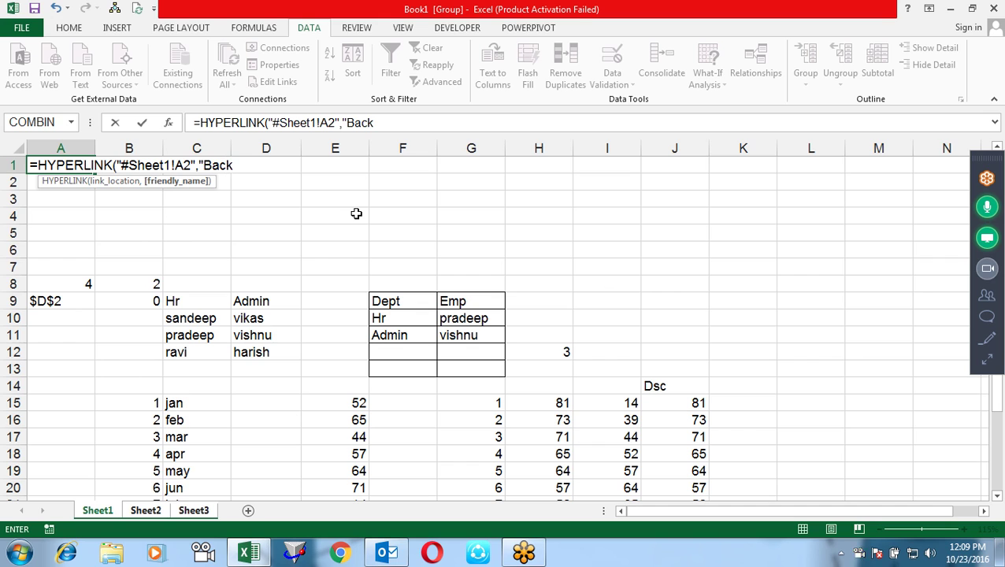
text())
key(Return)
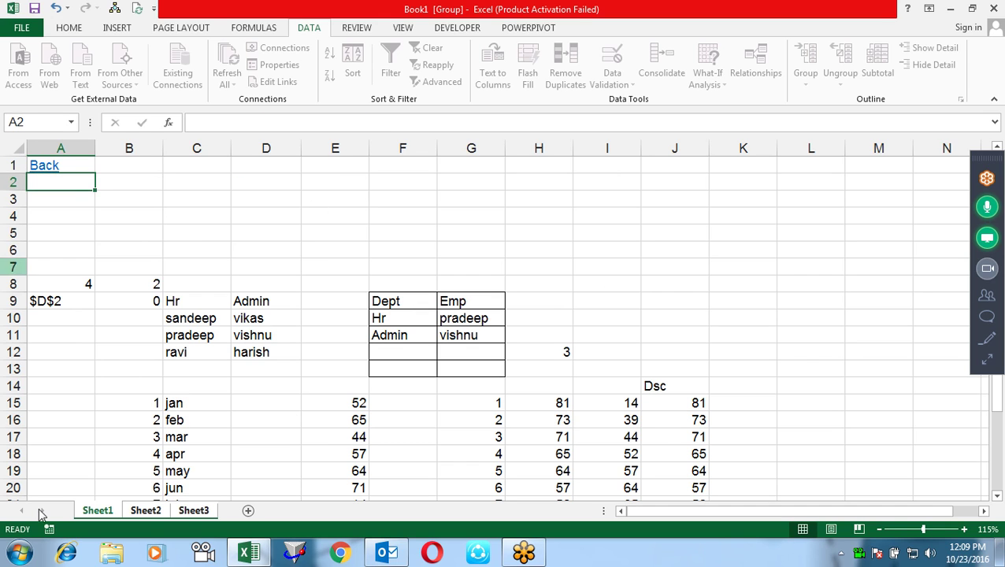
- Ungroup the sheets, test Sheet3's Back link jumping to Sheet1 twice, and finish on D4
click(213, 510)
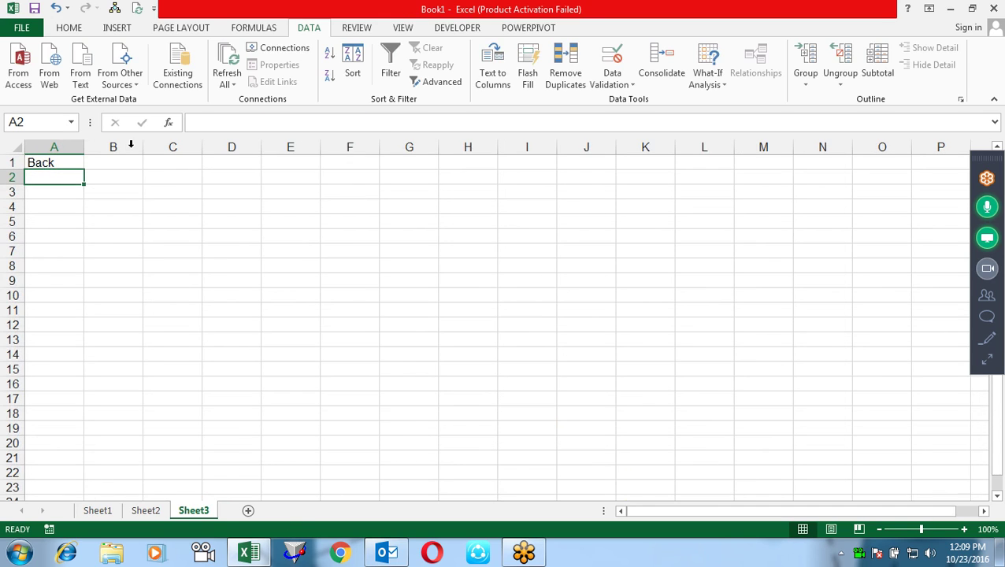
click(186, 205)
click(41, 162)
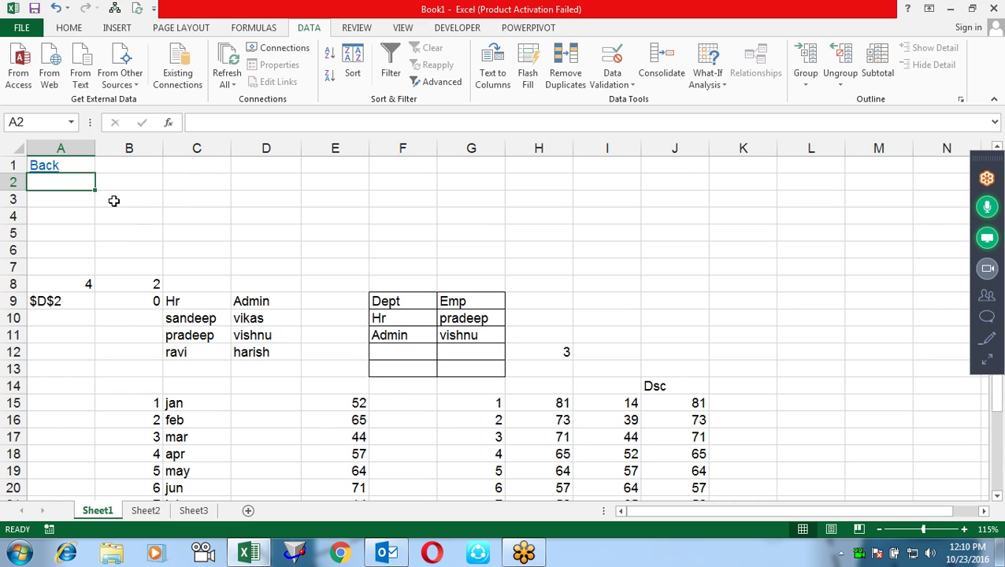
click(84, 201)
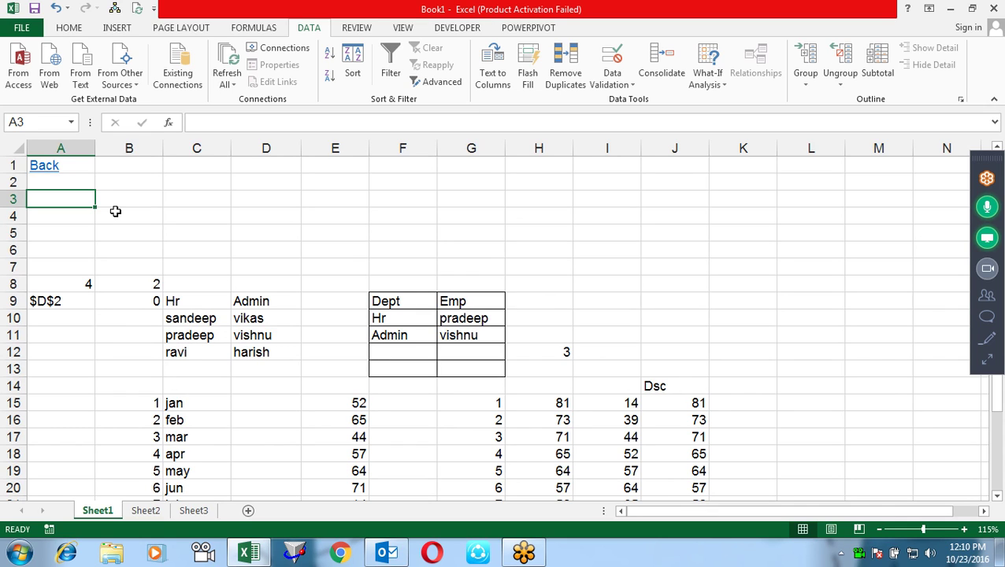
click(200, 506)
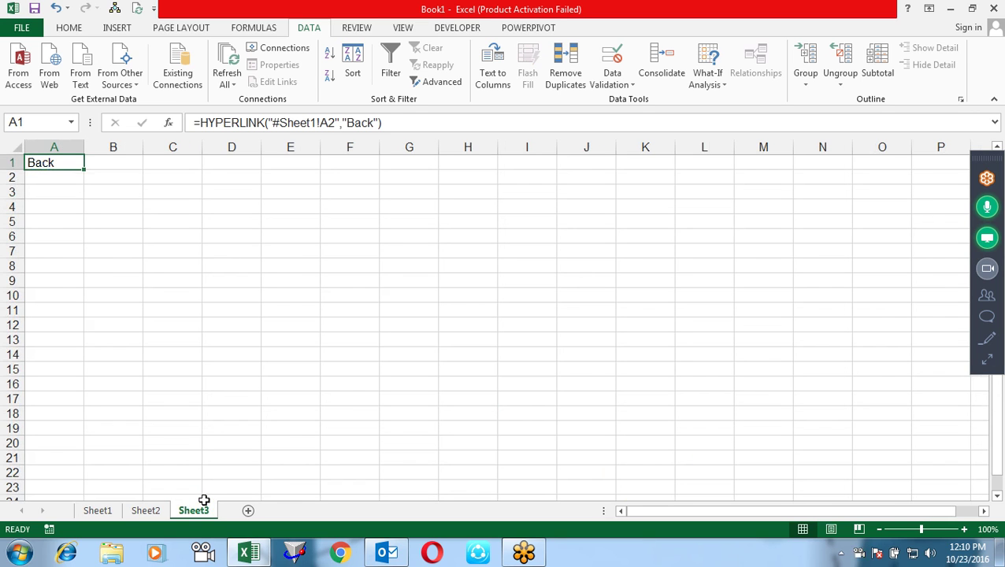
click(145, 510)
click(98, 510)
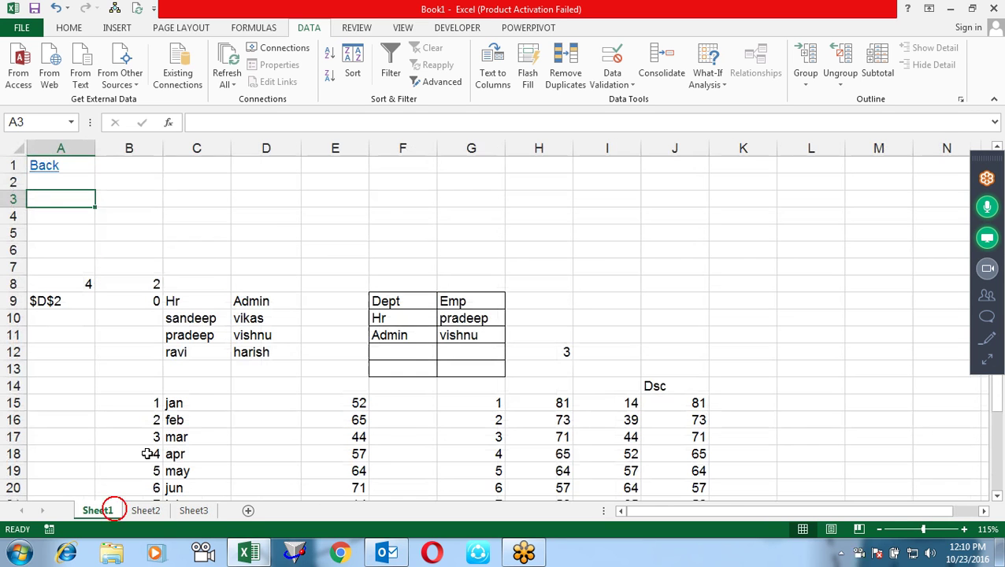
click(295, 220)
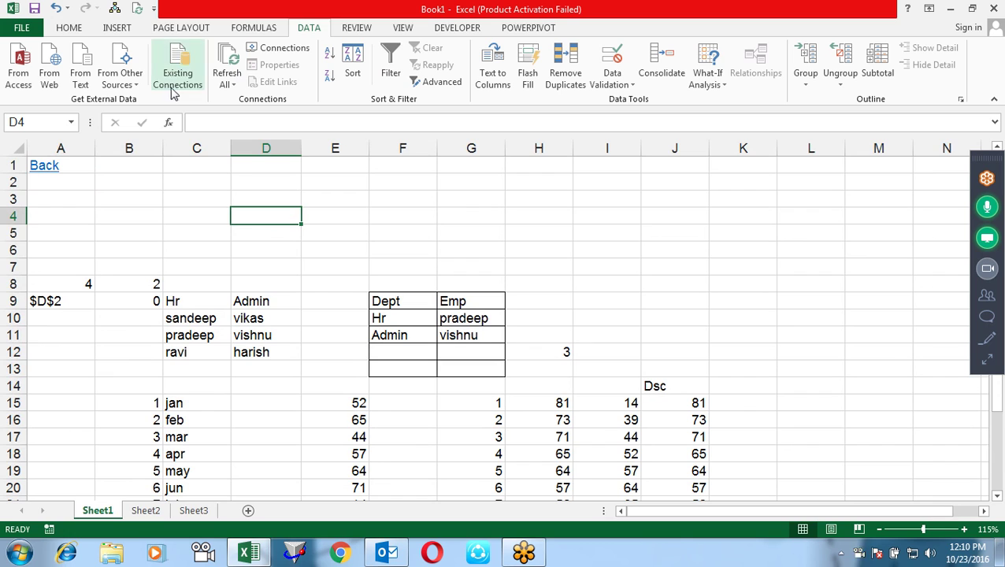
- Browse the Math & Trig and Lookup & Reference function lists, then scroll down to row 13
click(260, 28)
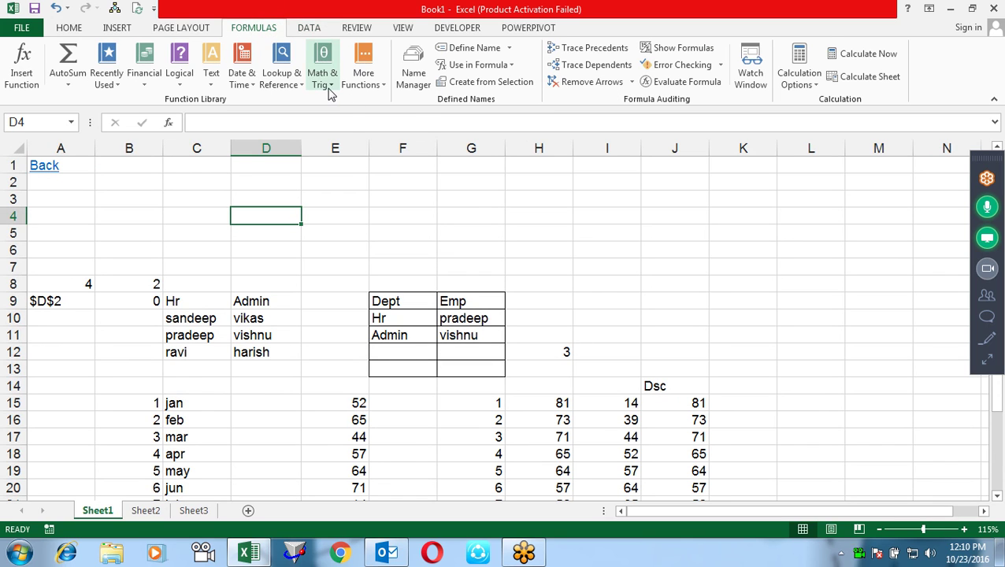
click(327, 85)
click(288, 79)
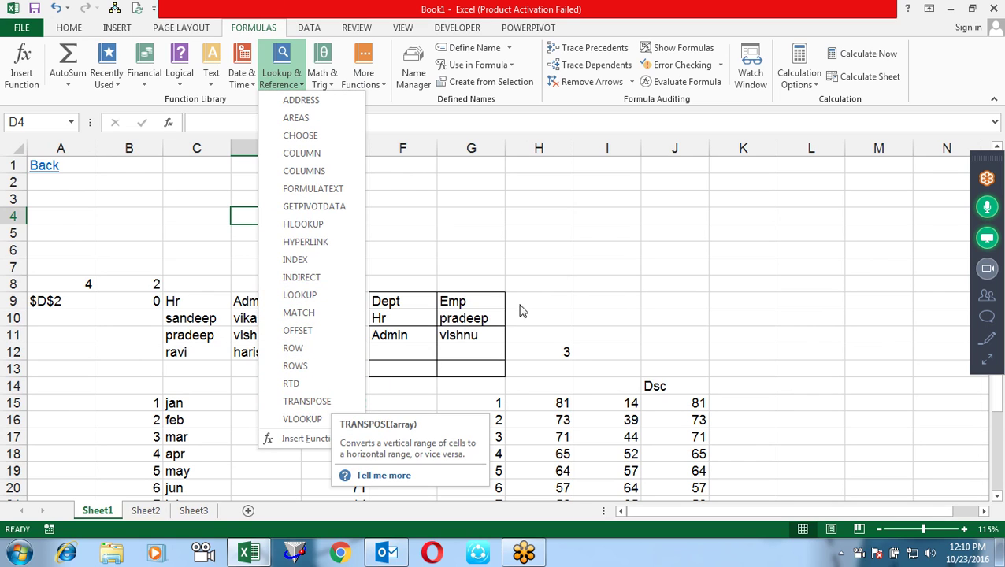
click(612, 283)
scroll(525, 213, down, 4)
scroll(544, 340, up, 2)
scroll(544, 340, down, 1)
scroll(562, 323, down, 1)
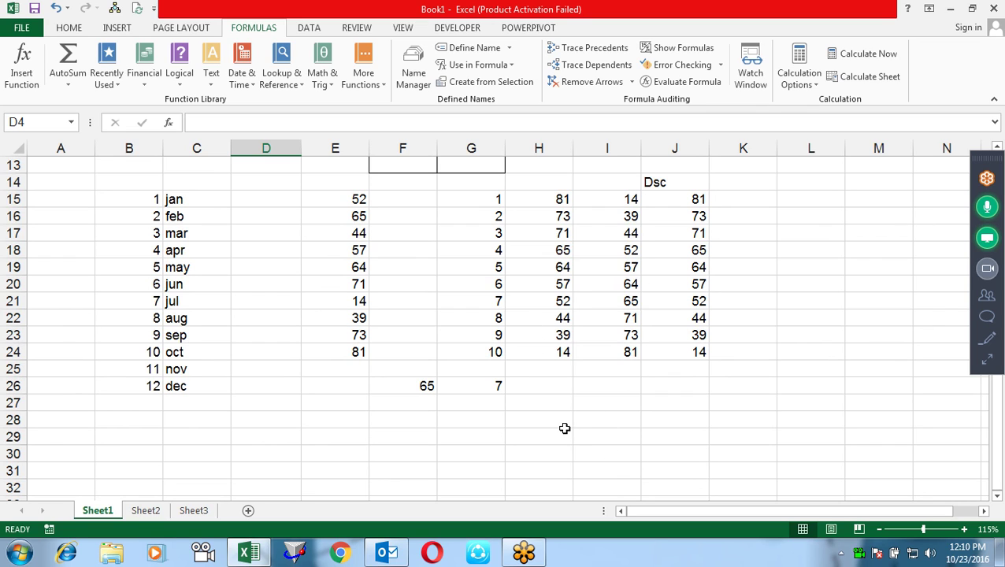
- Copy G15:H24 and paste it transposed at G29 with Paste Special
mouse_move(488, 197)
mouse_down()
mouse_move(524, 356)
mouse_move(532, 348)
mouse_up()
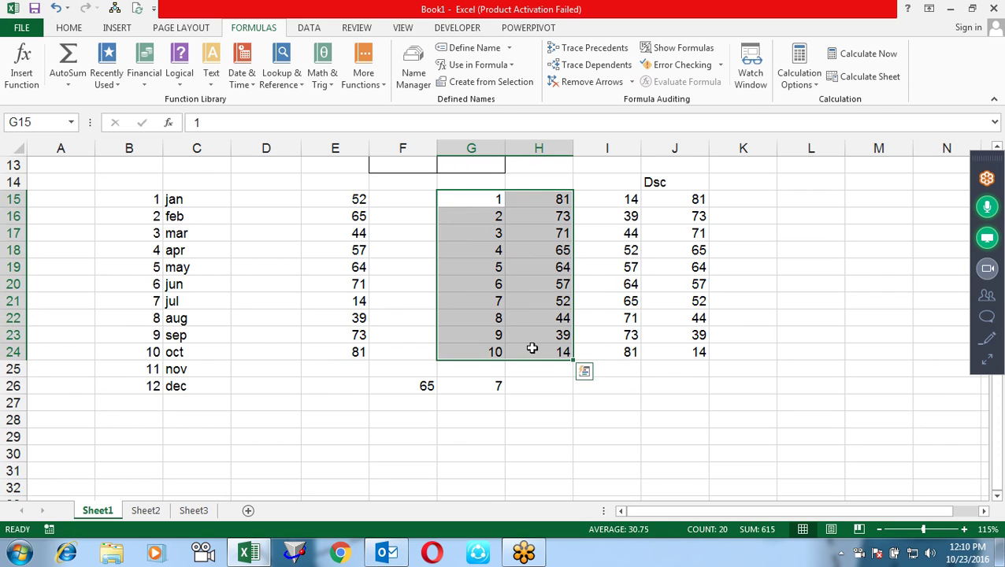
key(alt)
key(h)
key(c)
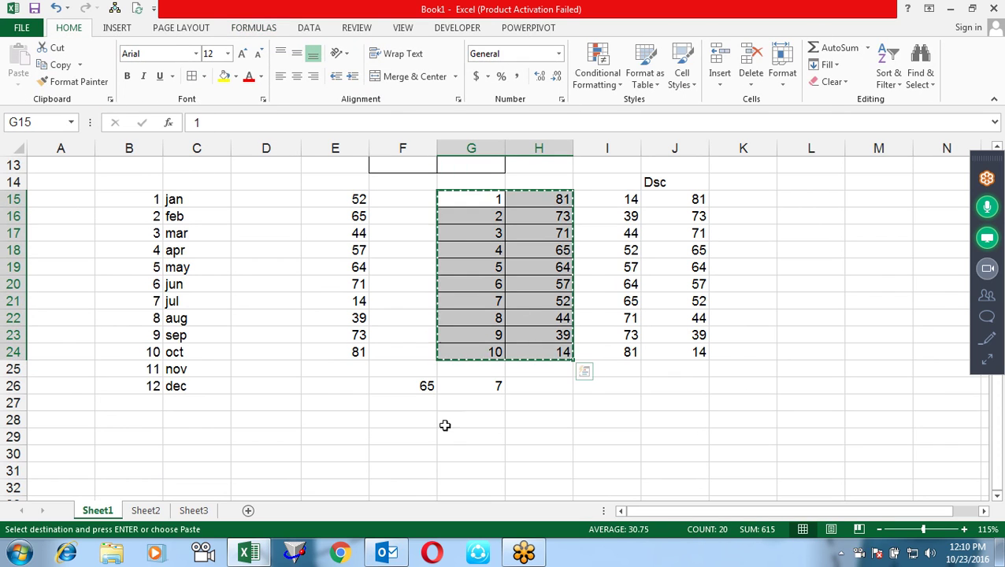
click(497, 432)
key(alt+h)
key(v)
key(s)
key(e)
key(Return)
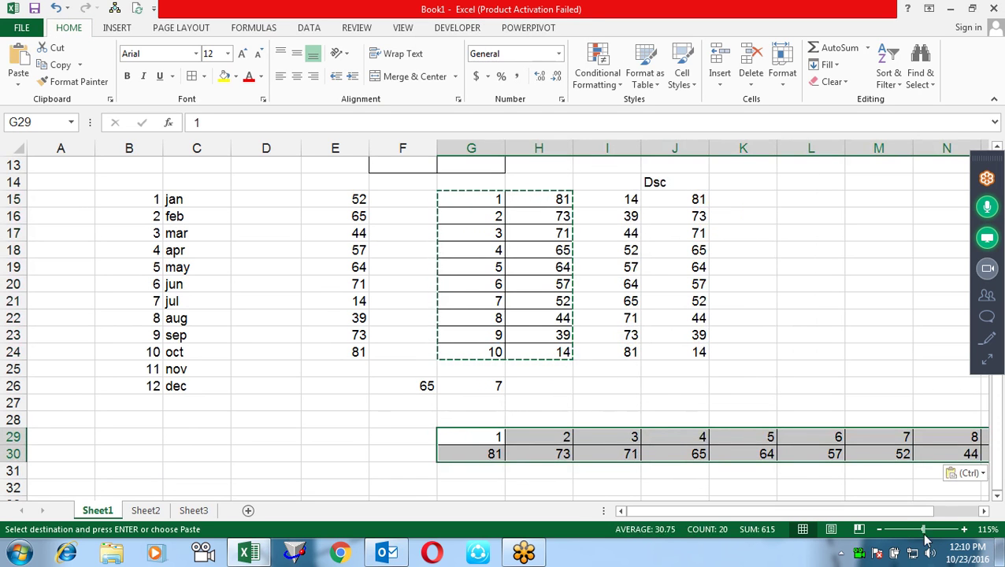
- Clear the pasted G29:P30 values, recopy G15:H24, and select G29:P30
click(896, 518)
drag(896, 518, 991, 516)
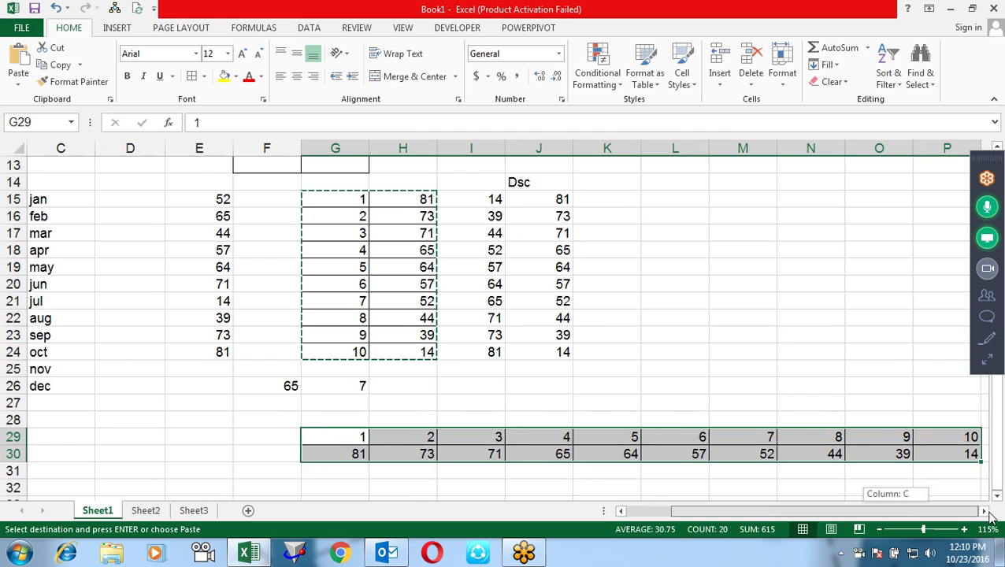
key(Delete)
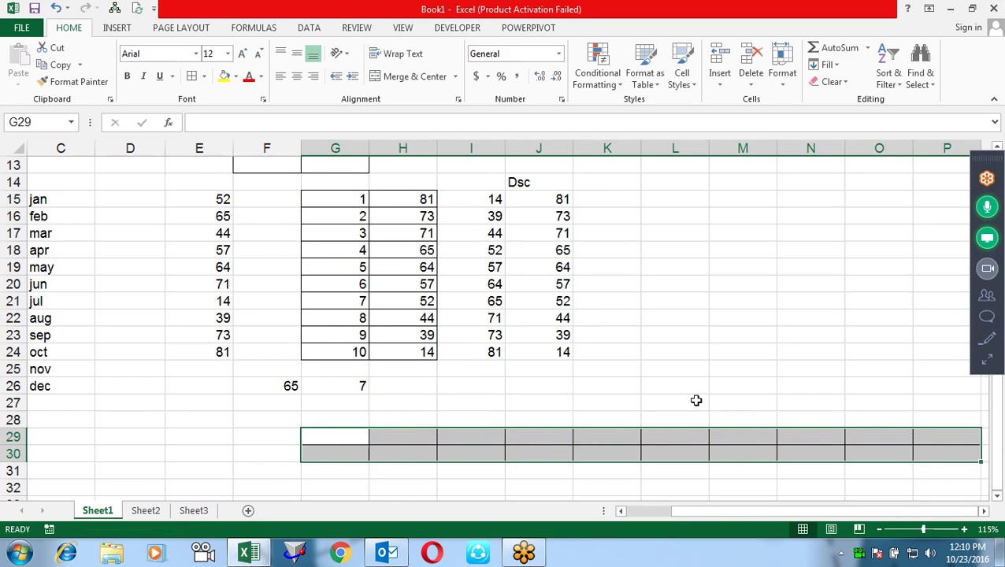
click(834, 341)
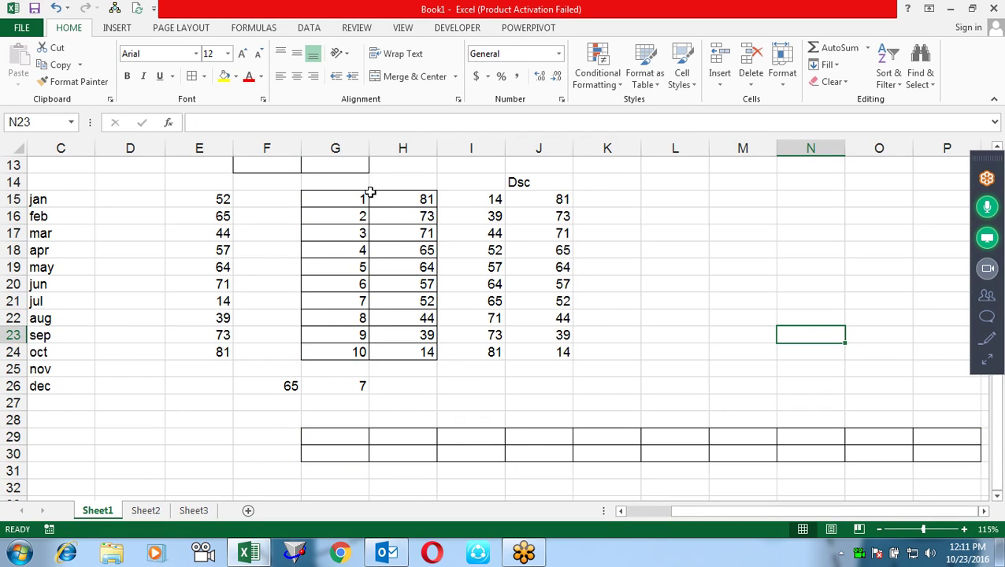
mouse_move(360, 193)
mouse_down()
mouse_move(397, 276)
mouse_move(407, 348)
mouse_up()
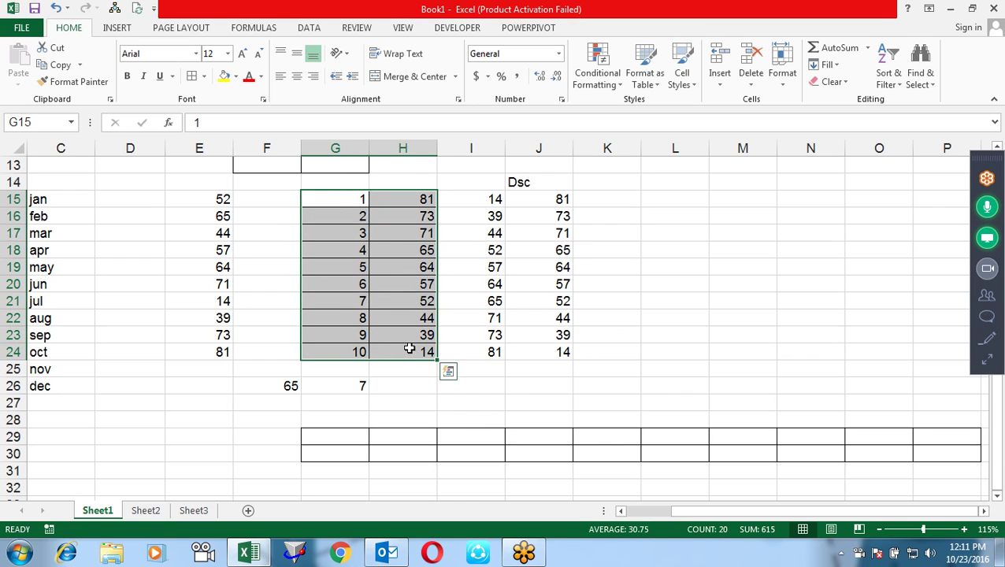
key(ctrl+c)
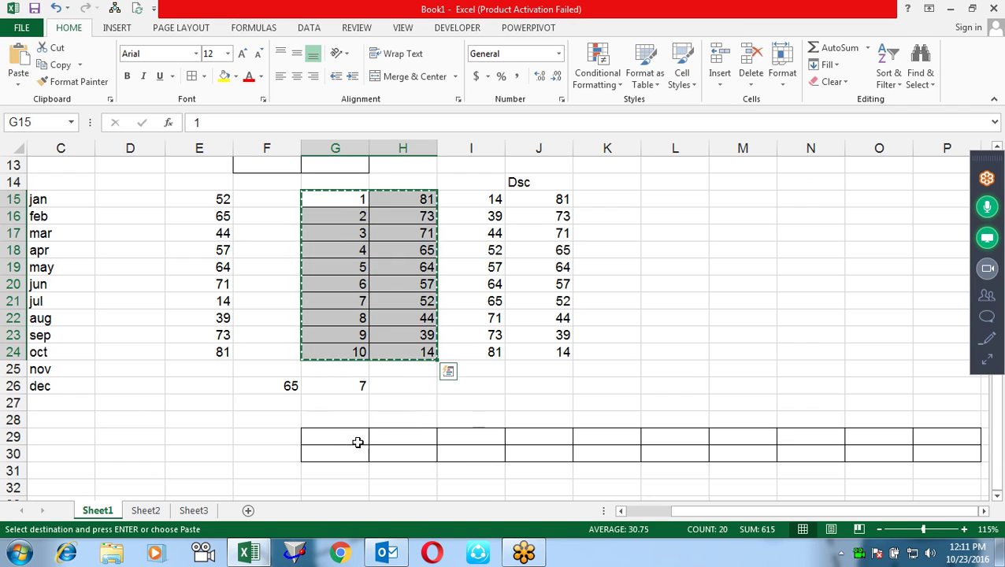
click(346, 438)
drag(388, 444, 942, 459)
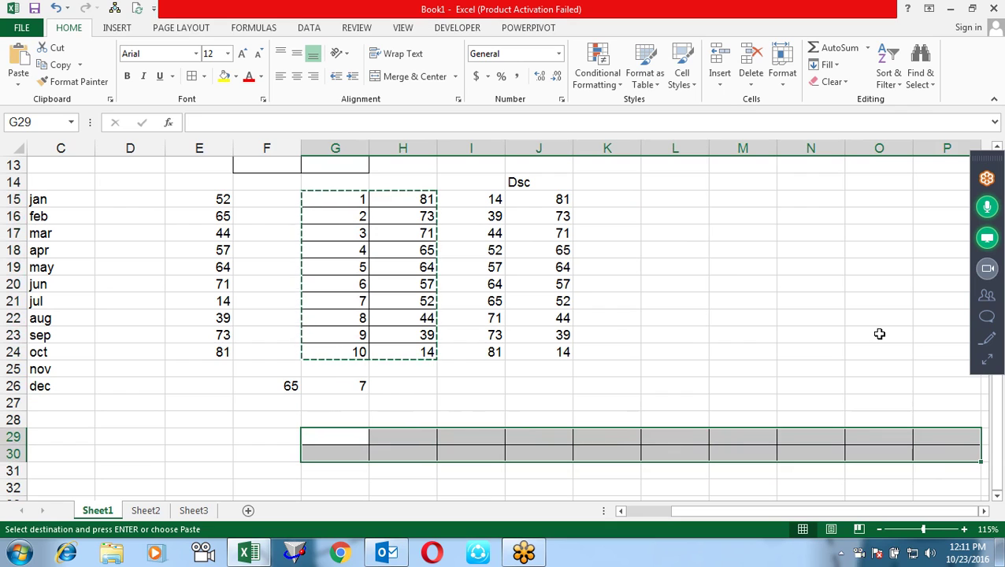
- Enter =TRANSPOSE(G15:H24) in G29:P30 as an array formula with Ctrl+Shift+Enter
text(=tra)
key(Tab)
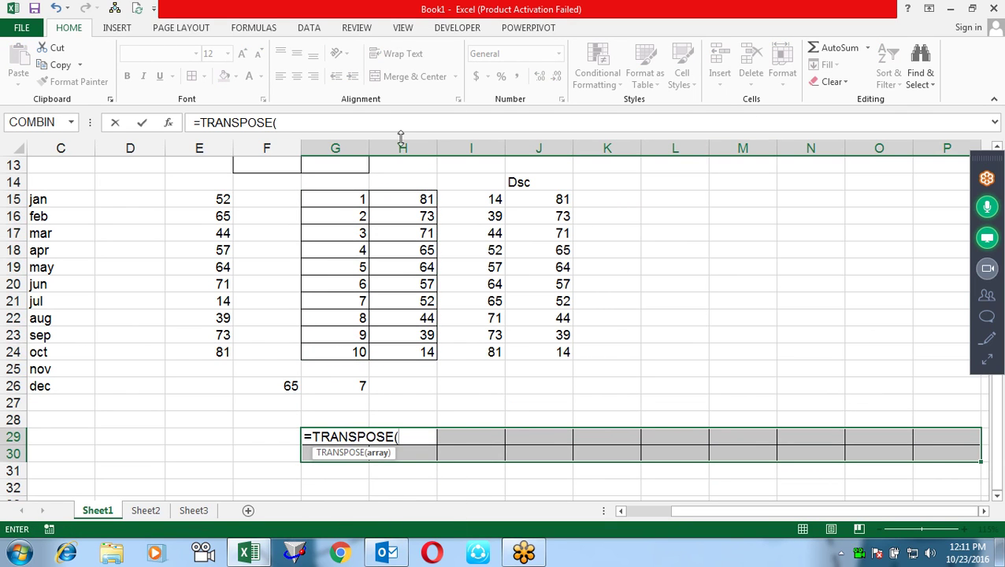
drag(351, 197, 415, 352)
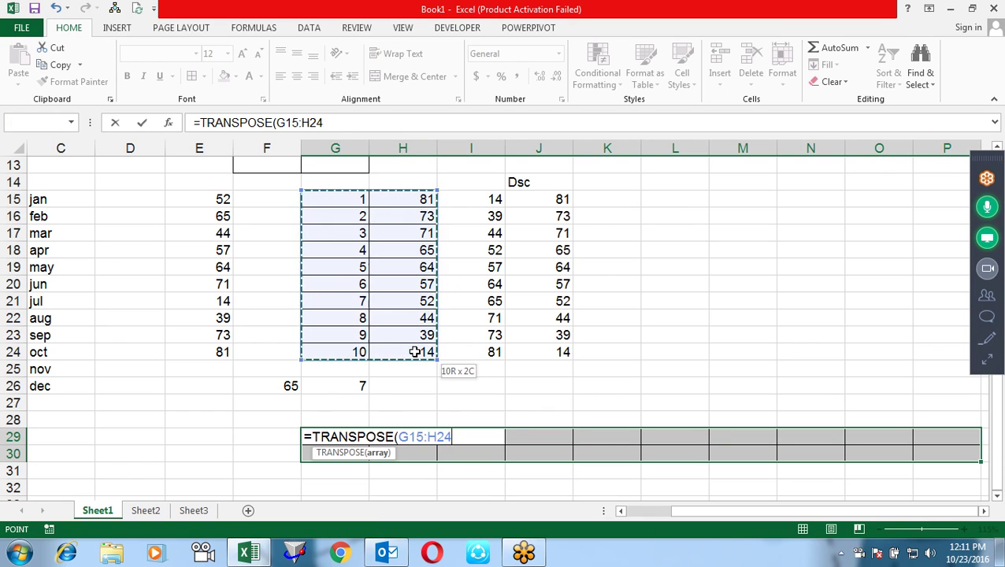
text())
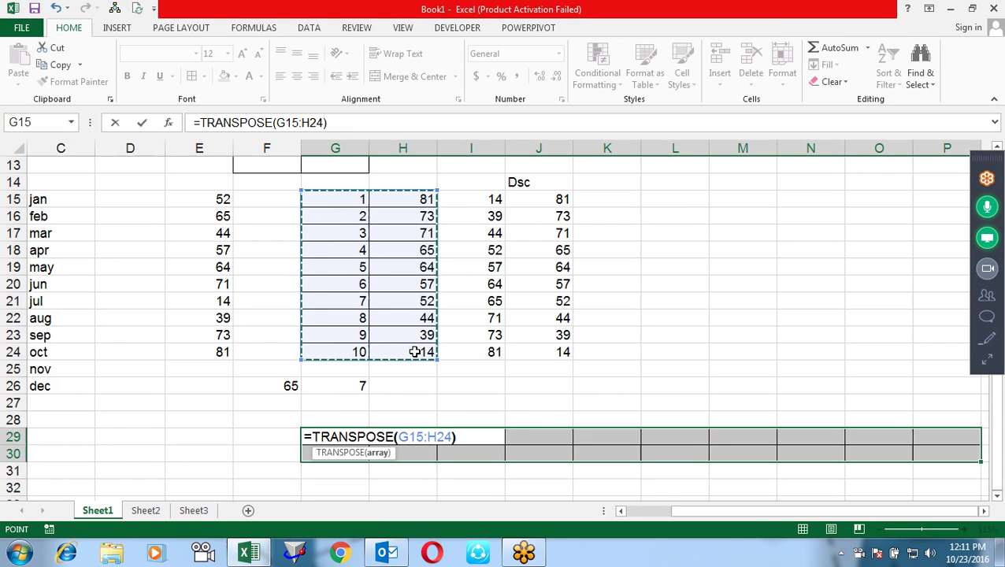
key(ctrl+shift+Return)
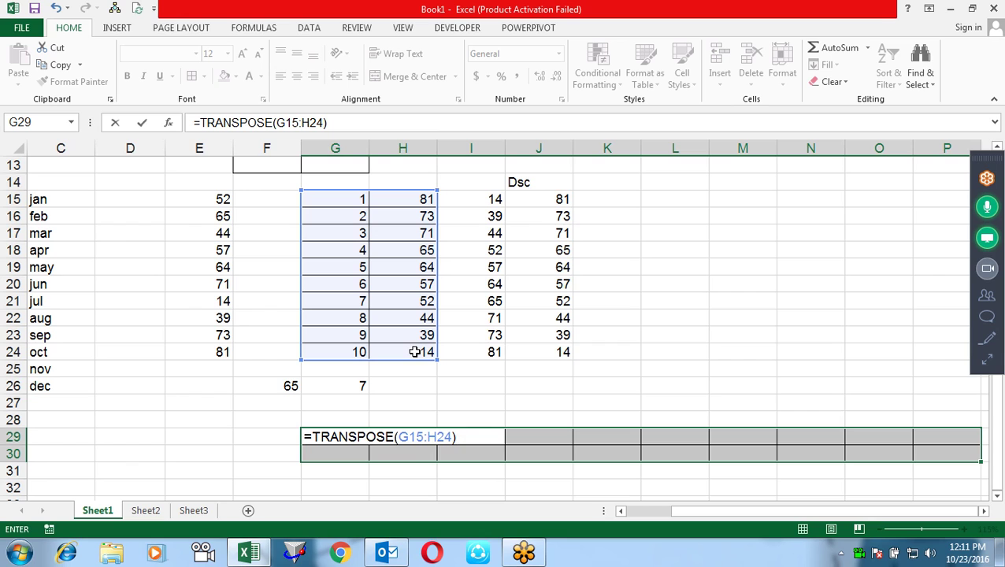
key(ctrl+shift+Return)
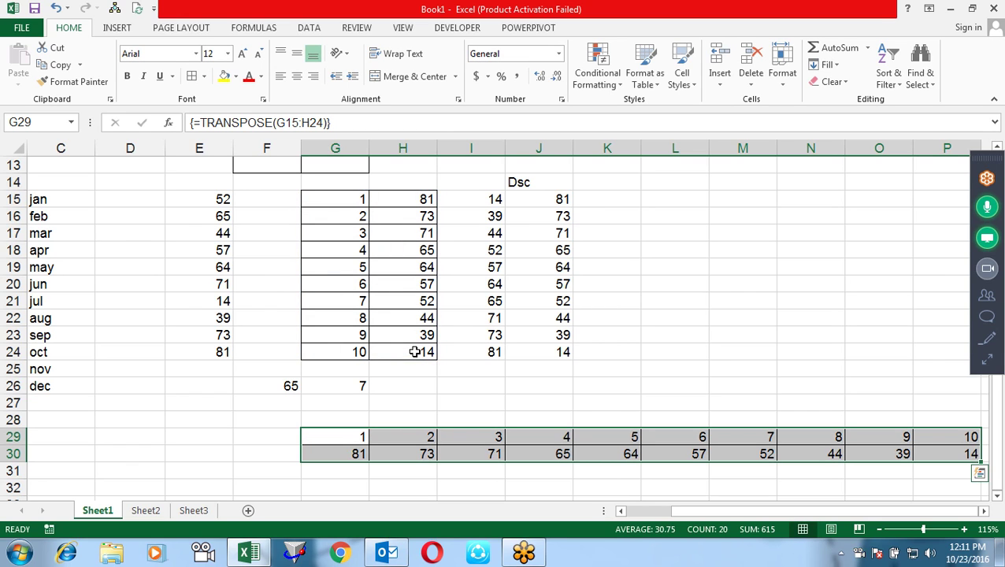
click(852, 366)
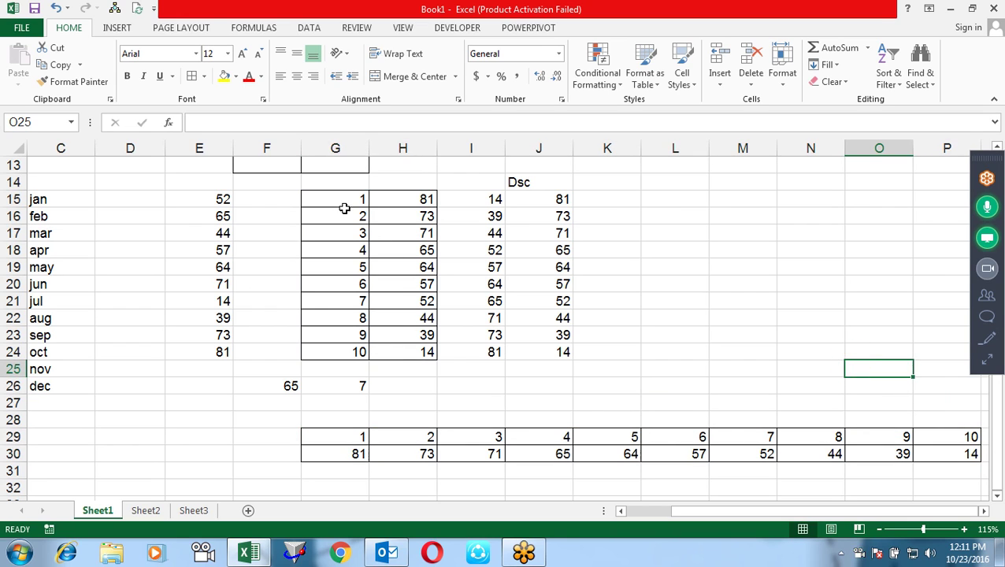
- Test the link by changing G16 to 5, then undo the change
click(344, 211)
text(5)
key(Return)
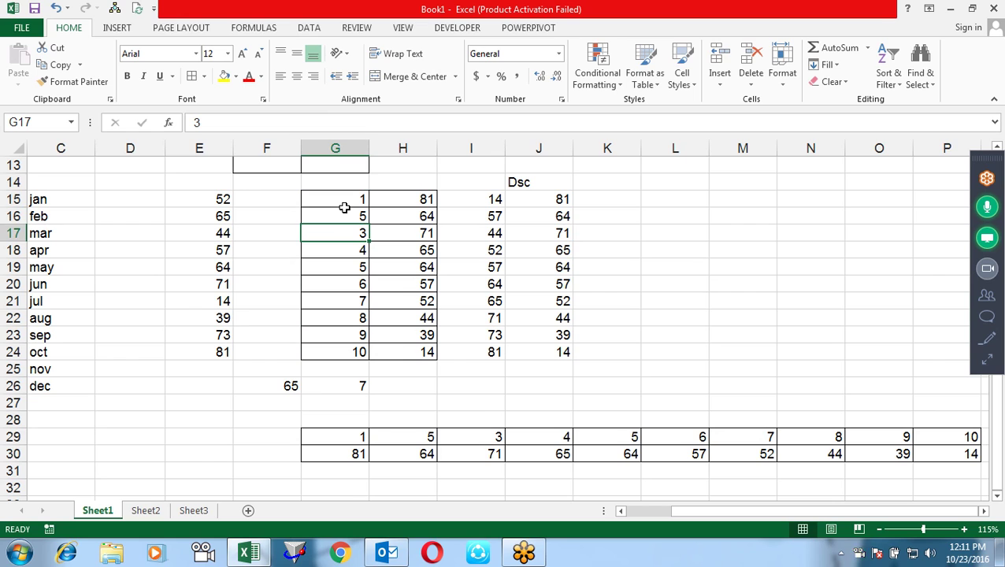
key(ctrl+z)
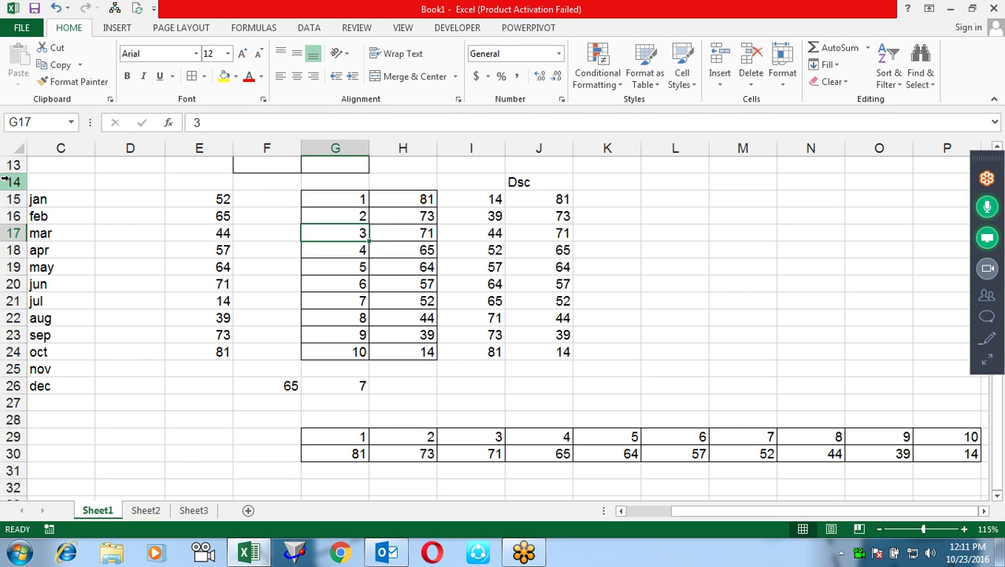
- Inspect several cells of the transposed array in rows 29–30, including J29
click(729, 431)
click(635, 455)
click(537, 436)
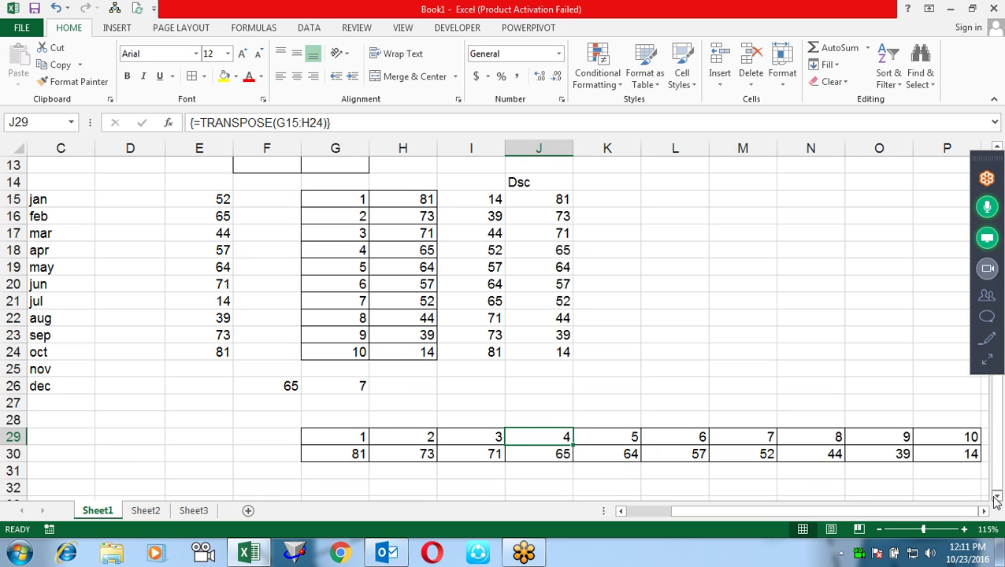
click(996, 496)
click(996, 496)
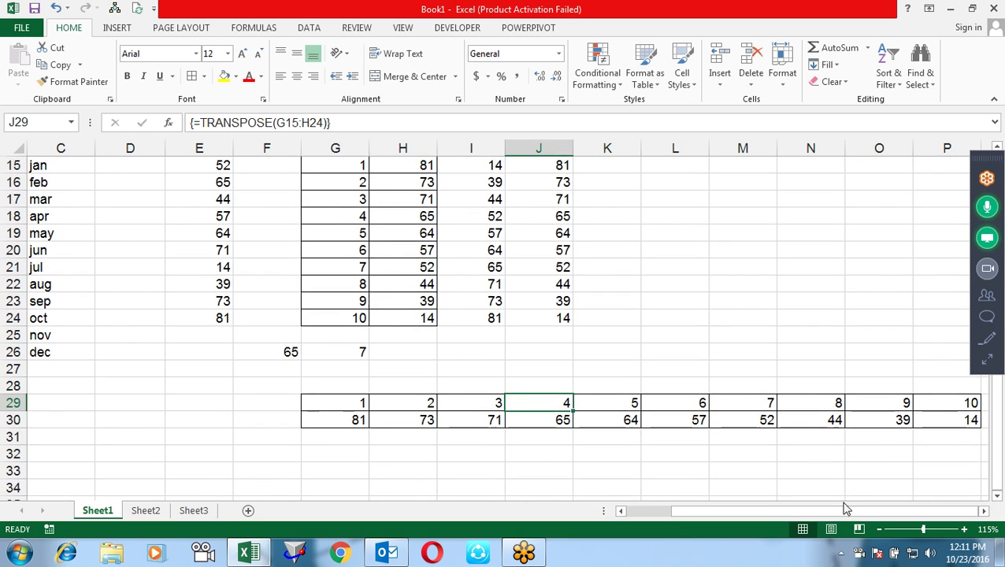
drag(827, 511, 666, 515)
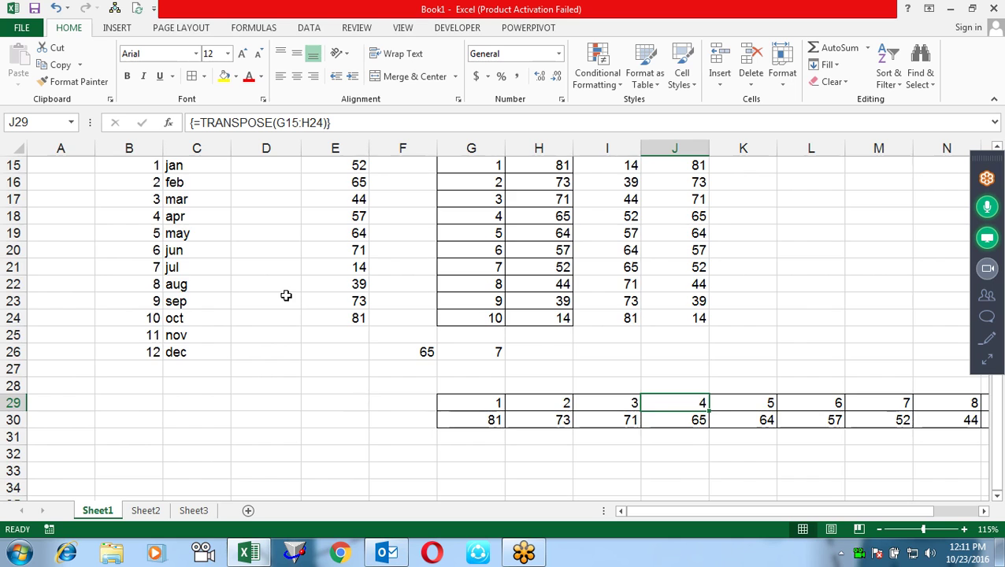
scroll(299, 301, up, 4)
scroll(310, 301, down, 3)
scroll(459, 362, down, 3)
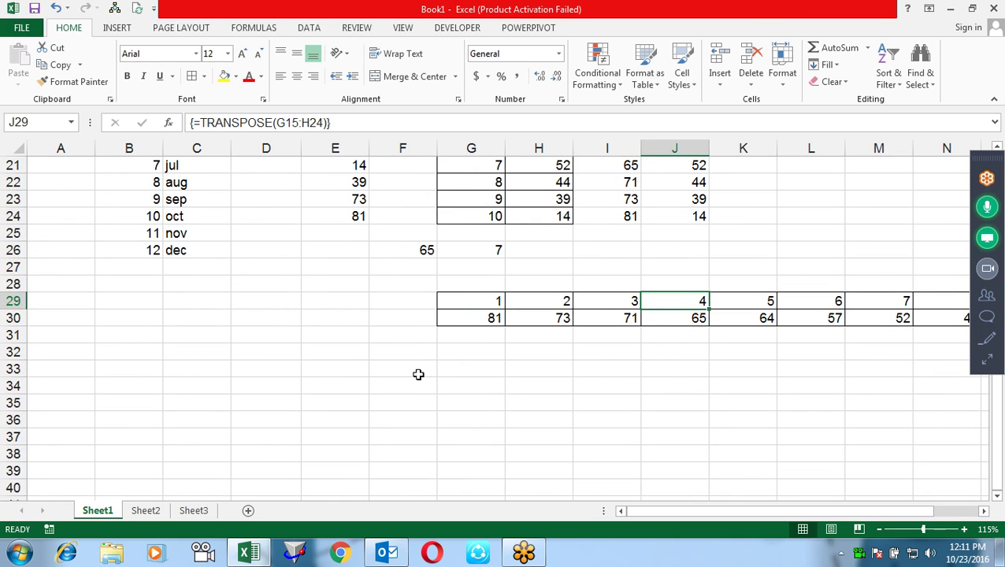
scroll(409, 373, up, 2)
scroll(409, 373, up, 1)
scroll(408, 373, down, 1)
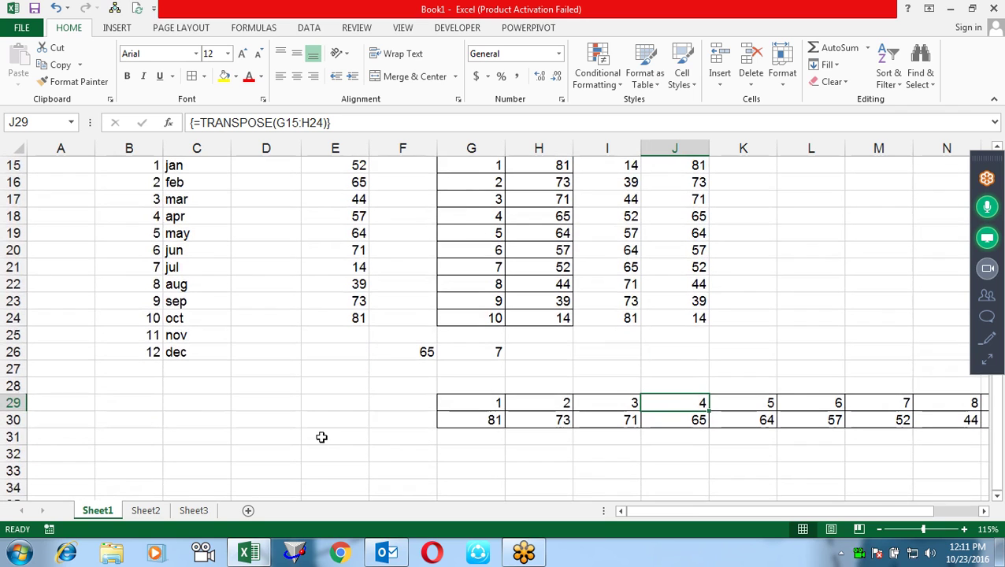
click(306, 418)
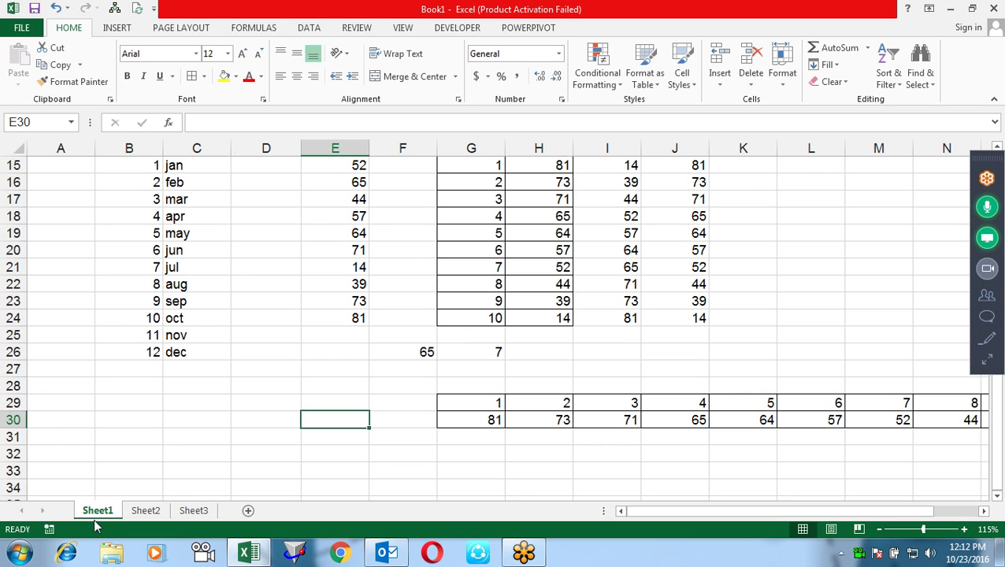
- On Sheet3, select A3:D12 and fill it with =RANDBETWEEN(10,90) using Ctrl+Enter
click(193, 510)
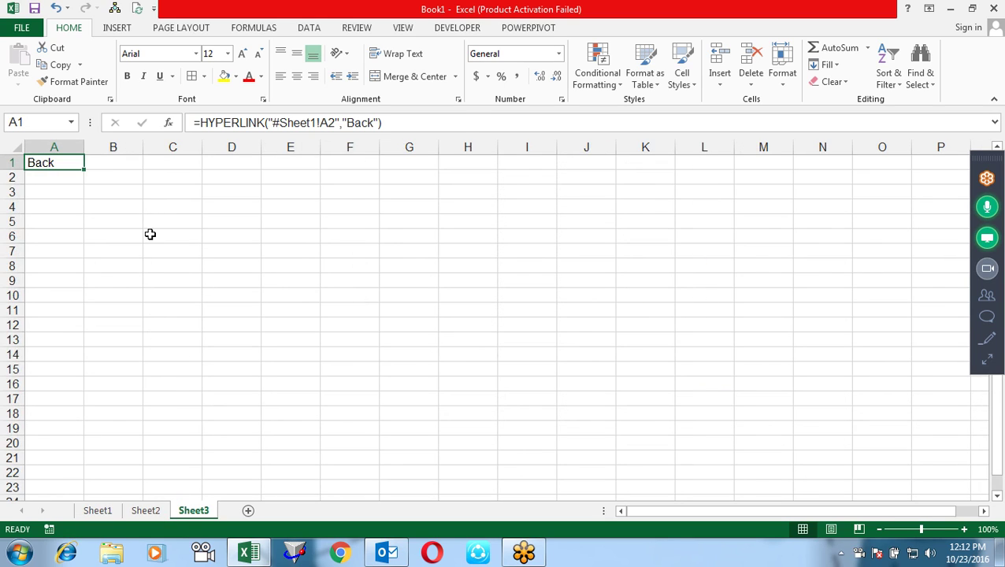
mouse_move(54, 192)
mouse_down()
mouse_move(103, 321)
mouse_move(115, 281)
mouse_move(115, 292)
mouse_up()
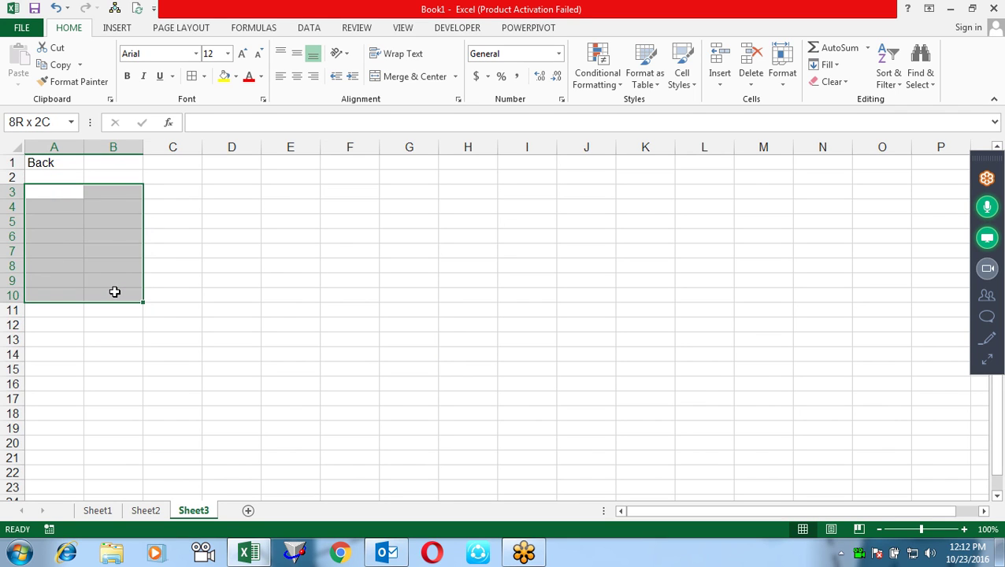
text(=ra)
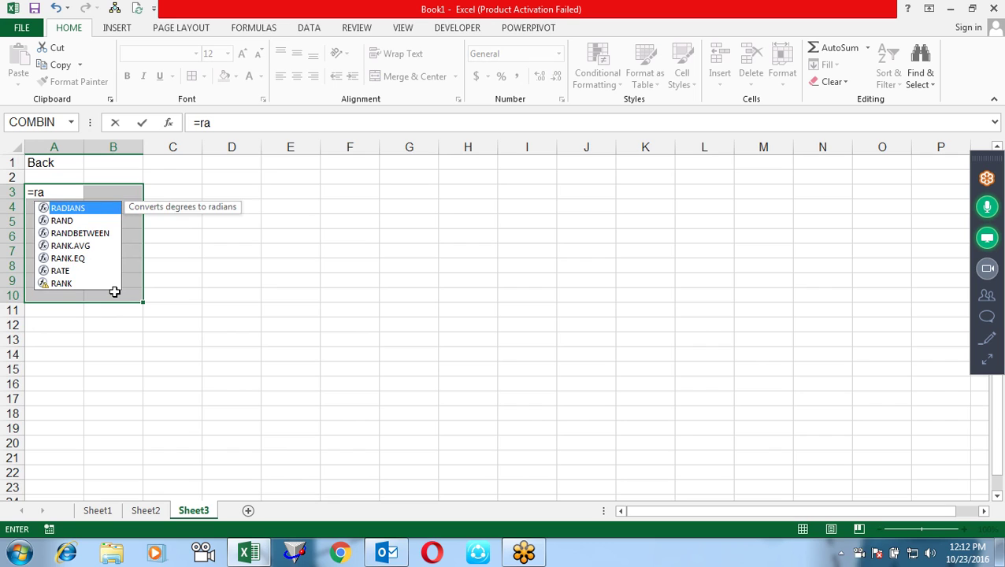
key(Down)
key(Down)
key(Escape)
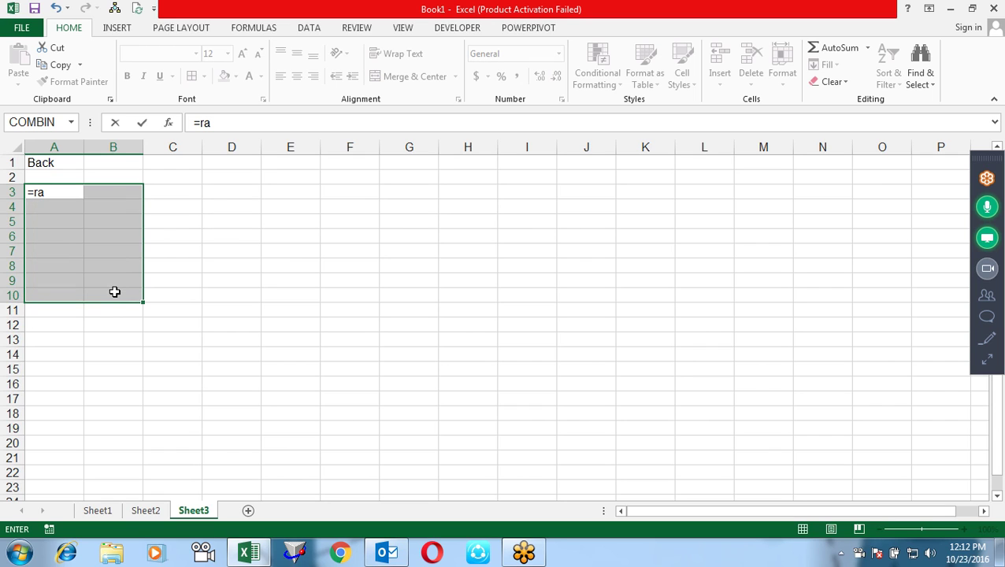
key(Escape)
key(shift+Right)
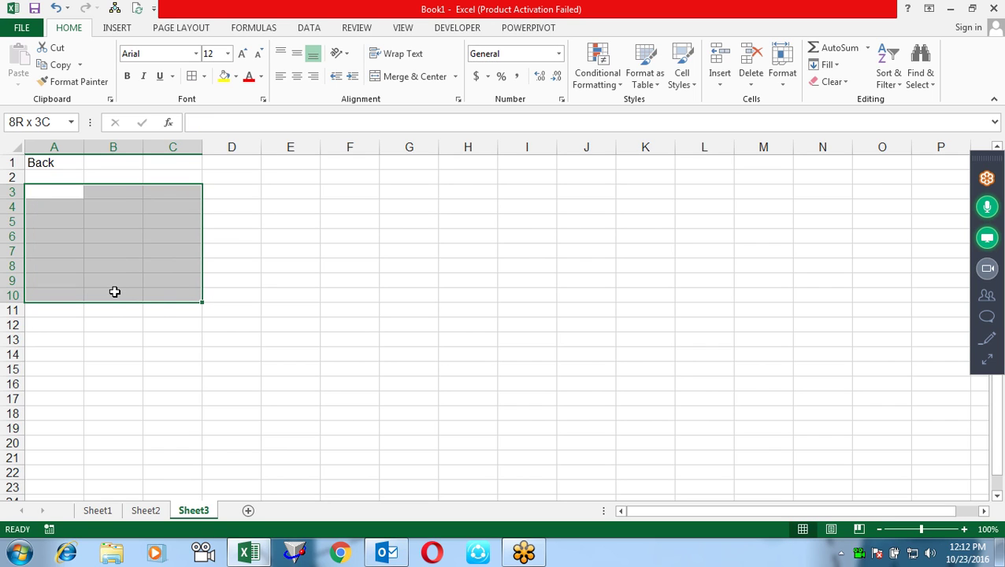
key(shift+Right)
key(shift+Down)
key(shift+Down)
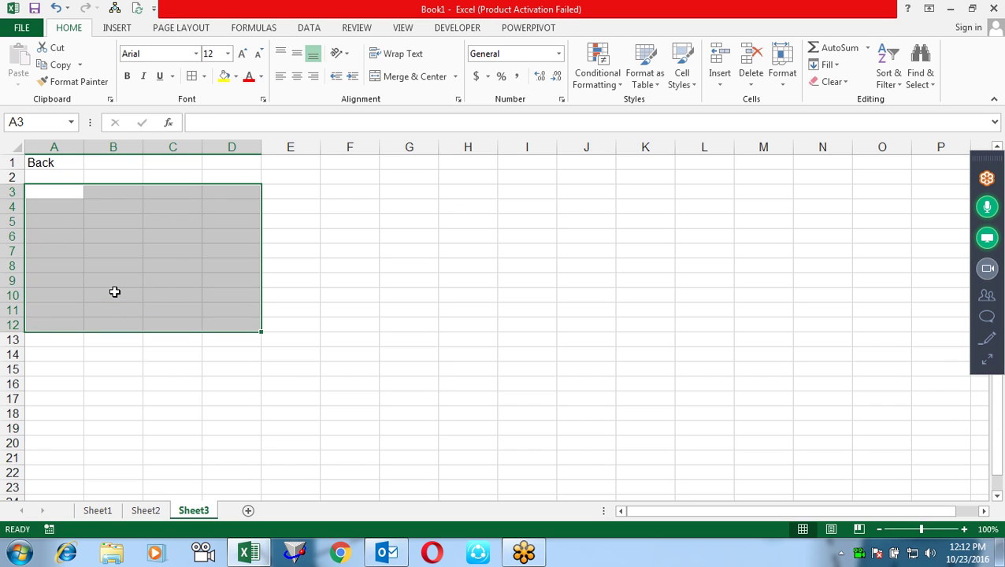
text(=ra)
key(Down)
key(Down)
key(Tab)
text(10,90))
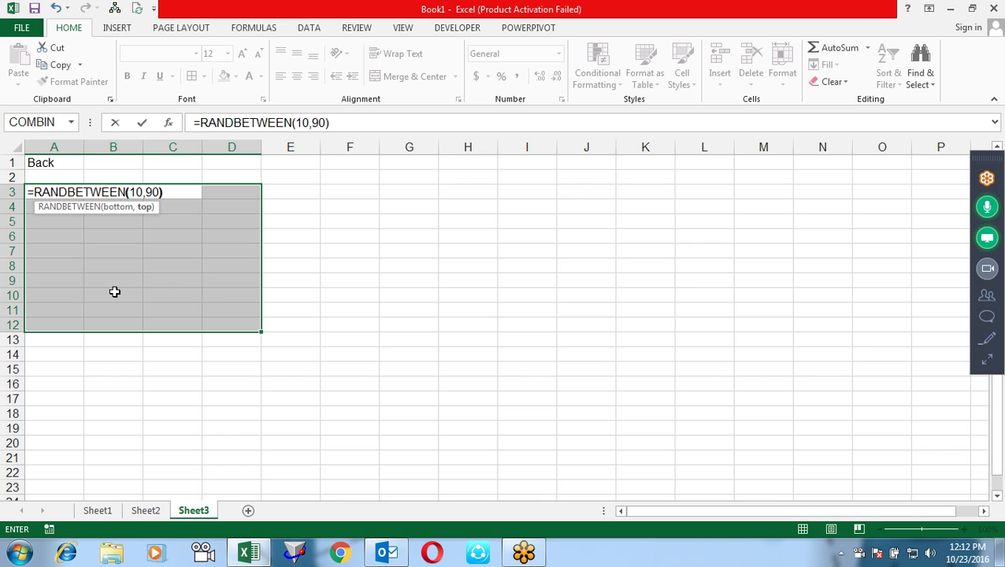
key(ctrl+Return)
- Copy A3:D12 and paste it back as values to fix the random numbers
key(ctrl+c)
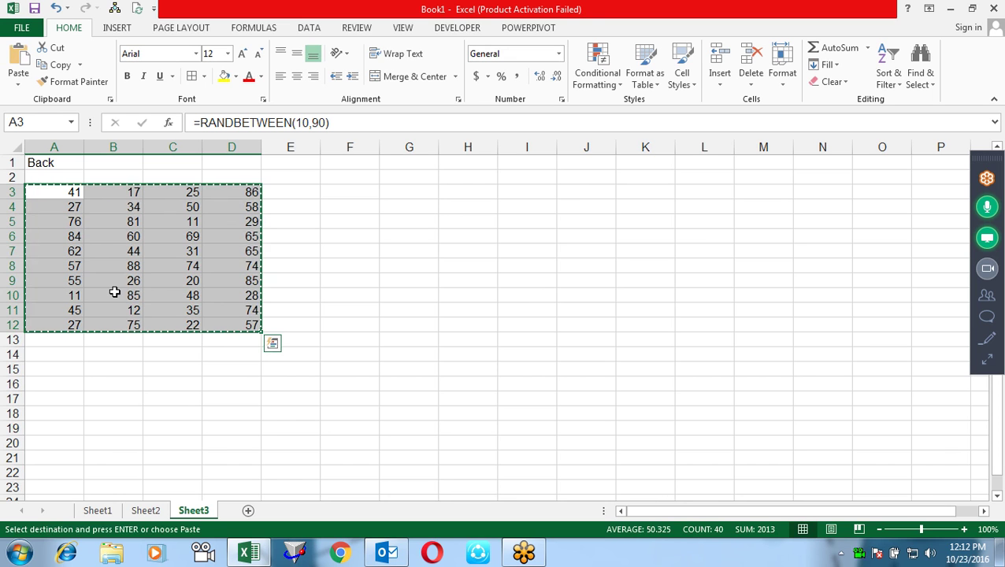
key(ctrl+alt+v)
key(v)
key(Return)
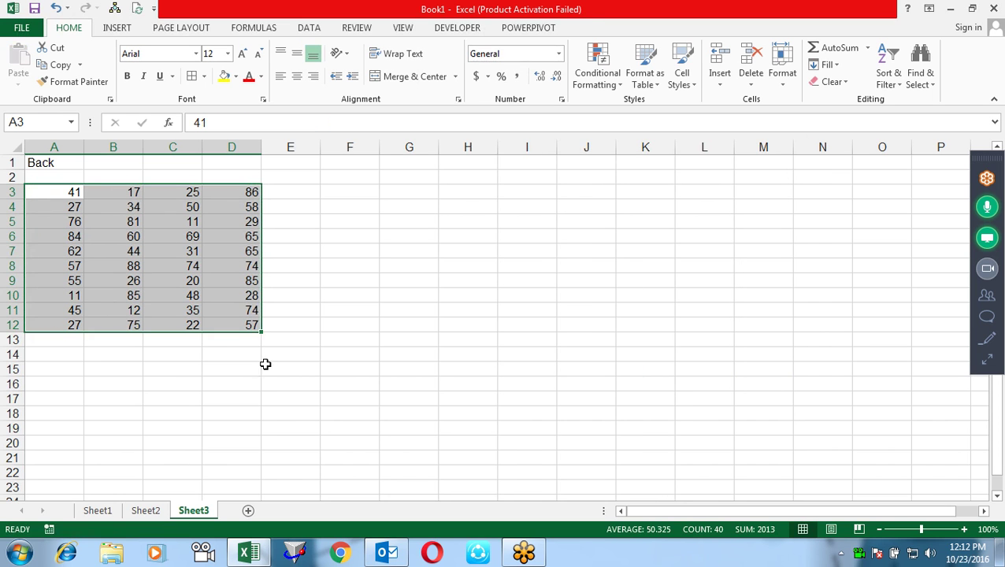
click(266, 367)
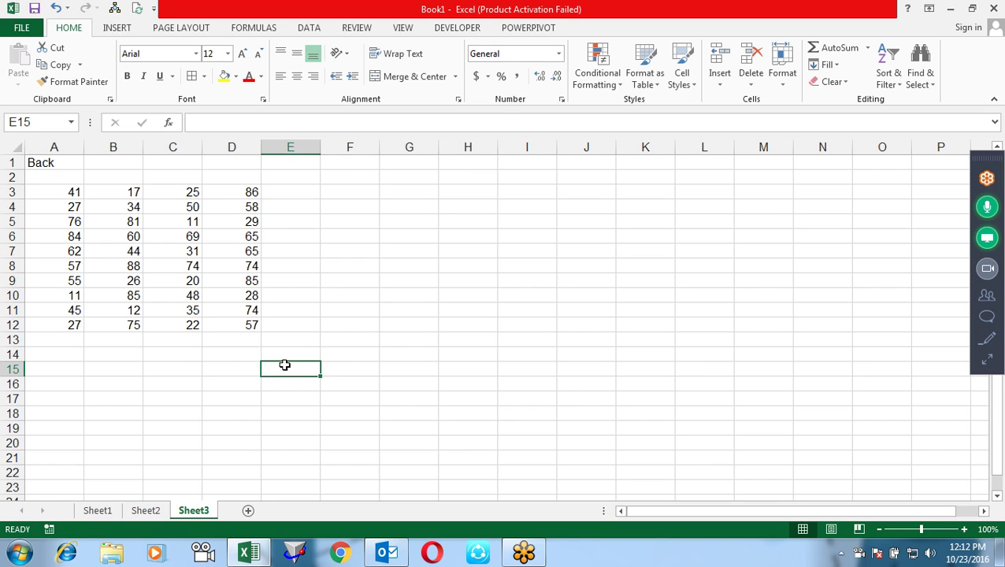
- Enter =INDIRECT("A"&COLUMN()-3) in F14
click(340, 351)
text(=)
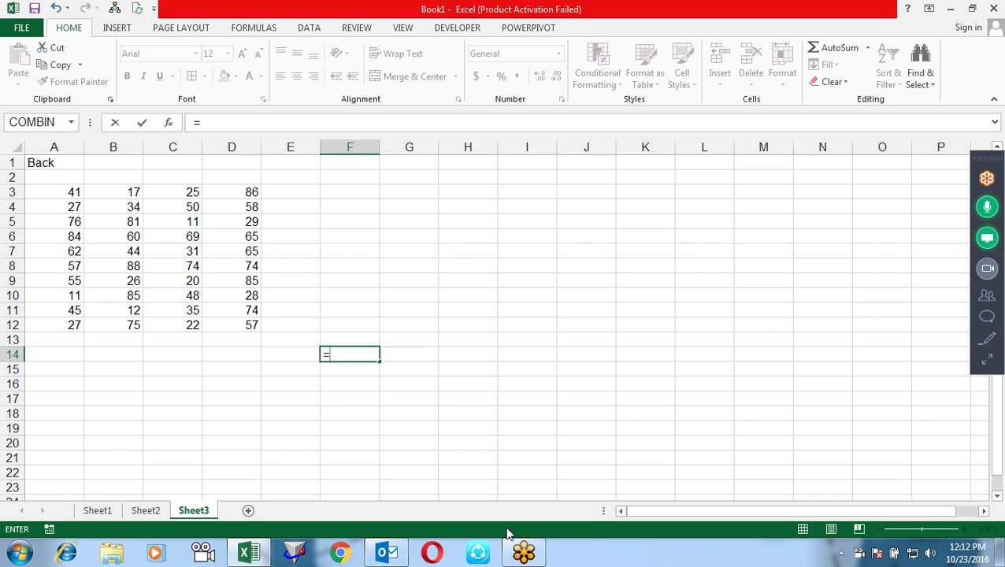
text(co)
key(BackSpace)
key(BackSpace)
key(BackSpace)
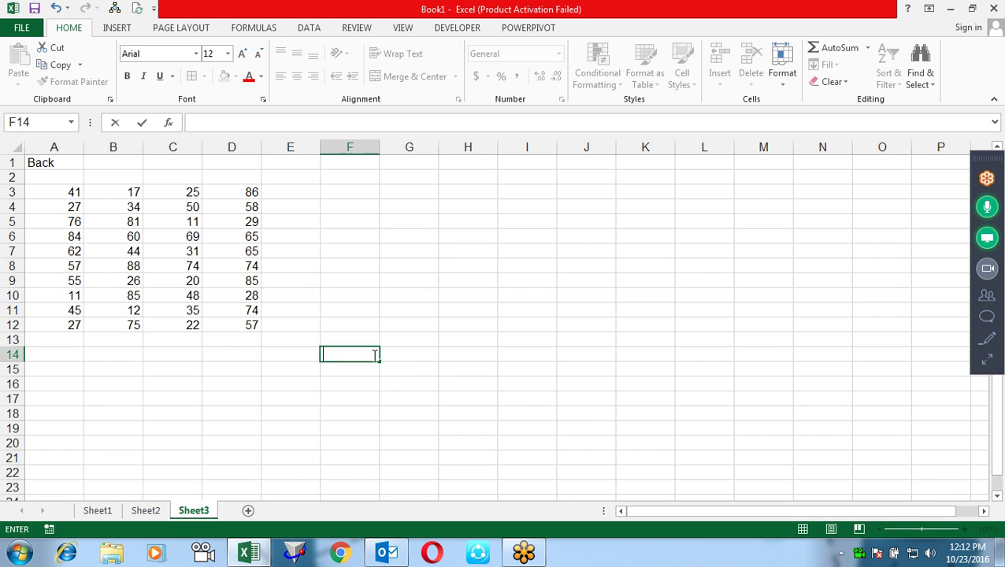
key(Escape)
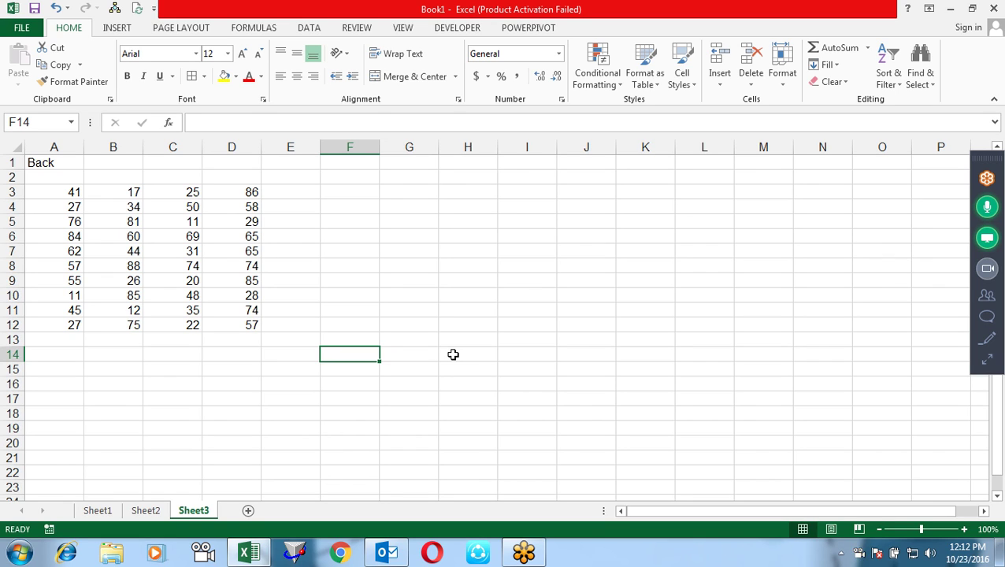
text(=)
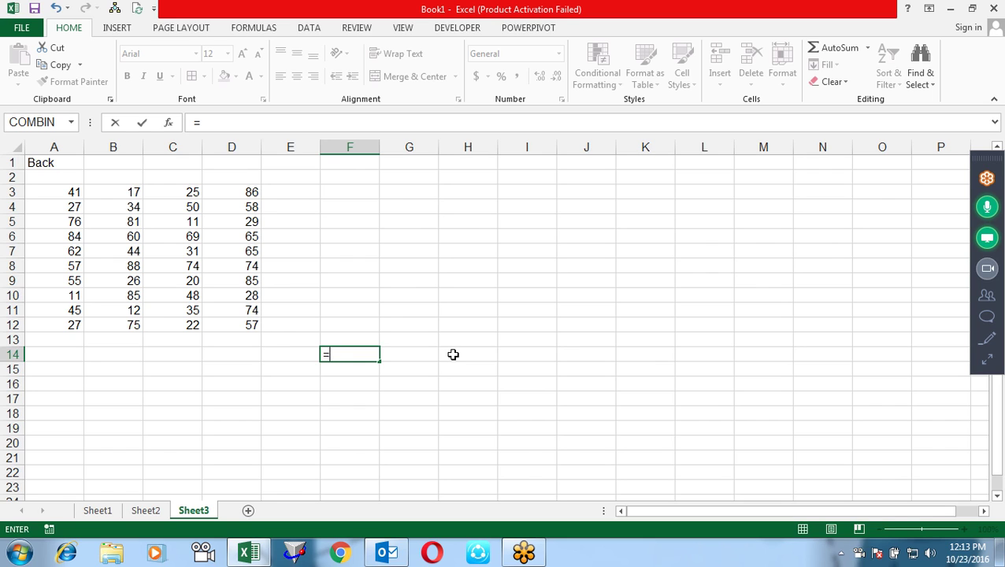
text(ind)
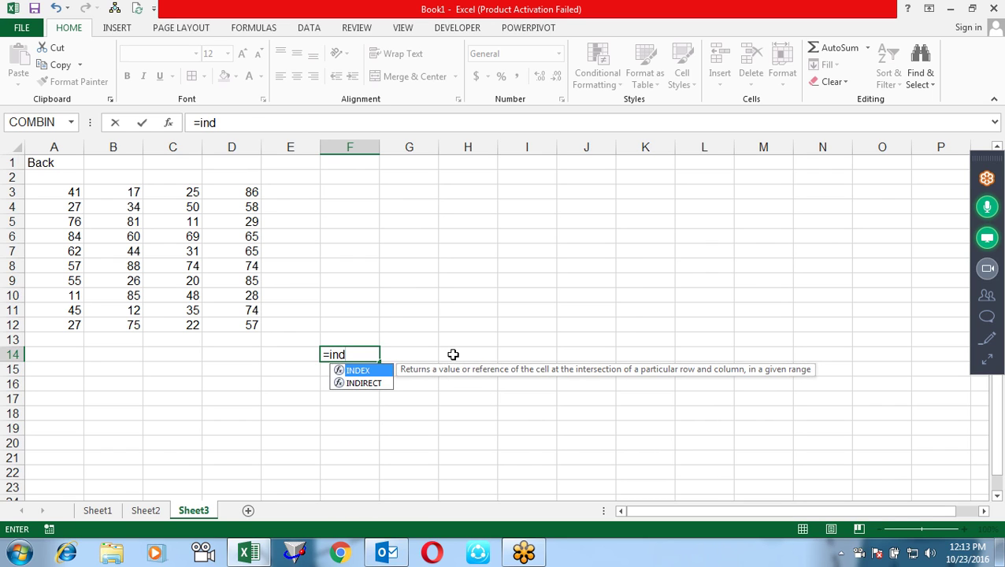
key(Down)
key(Tab)
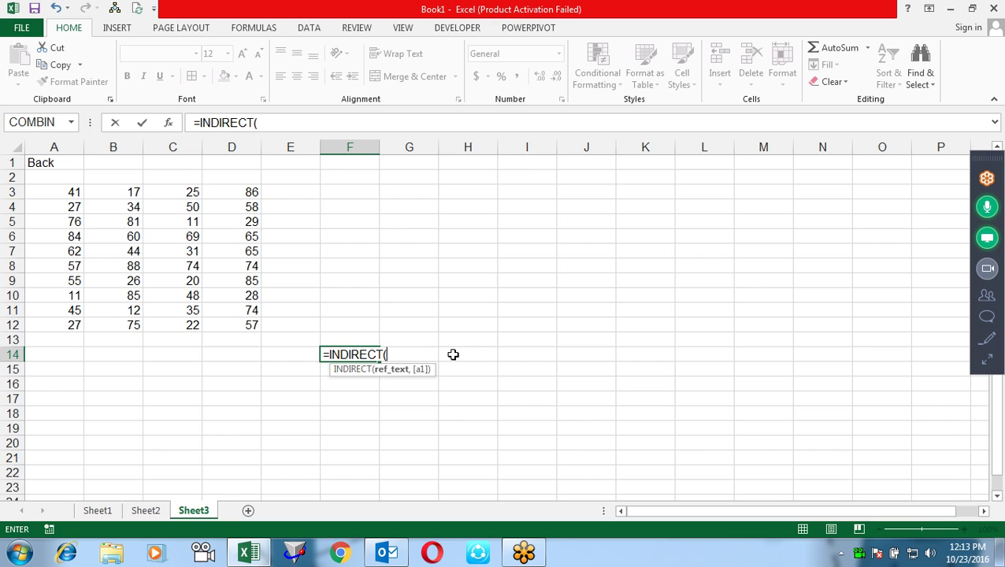
text("A)
text("&)
text(col)
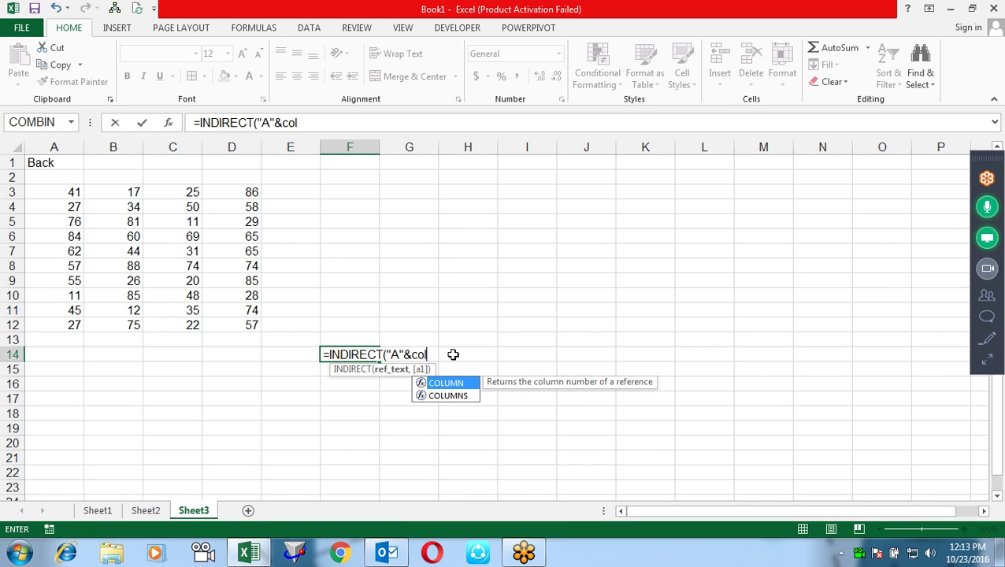
key(Tab)
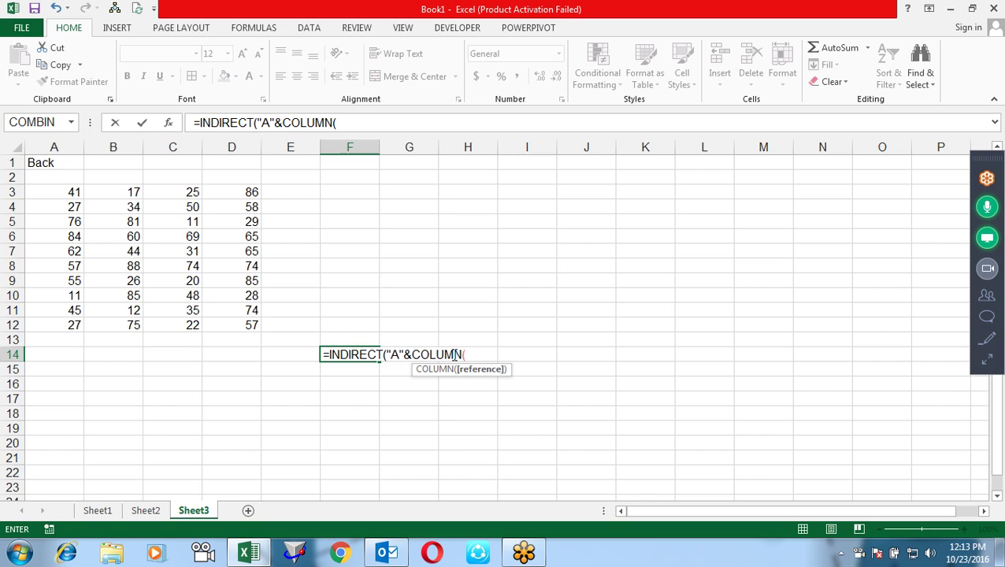
text()-)
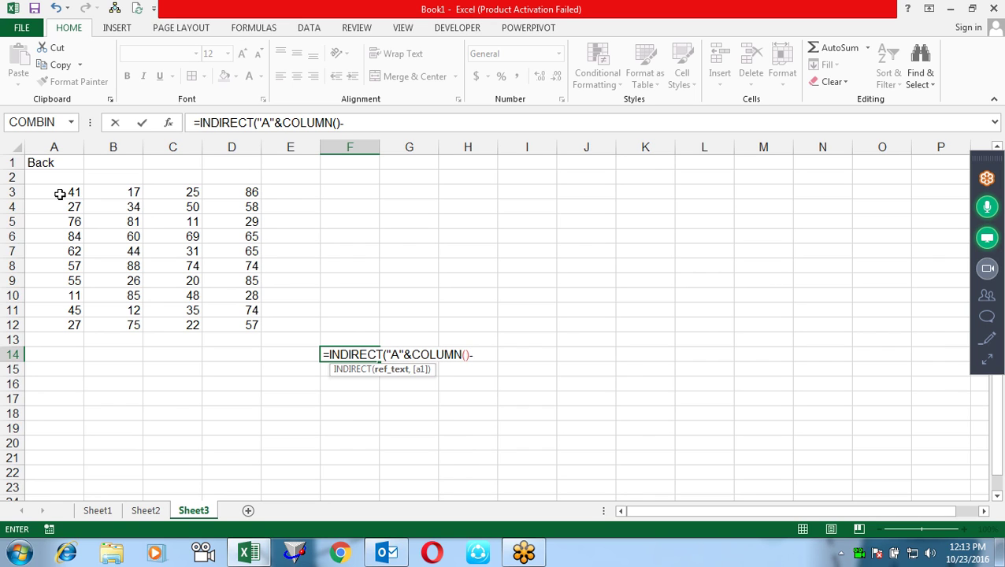
text(3)
text())
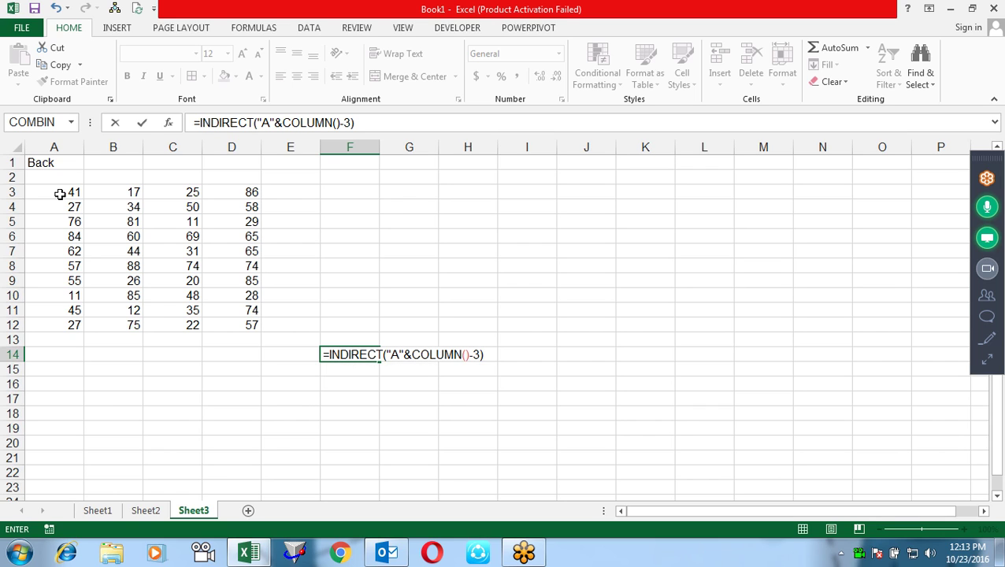
key(Return)
- Fill the F14 formula right to L14 and recheck it, showing 41, 27, 76, 84, 62, 57, 55
click(338, 354)
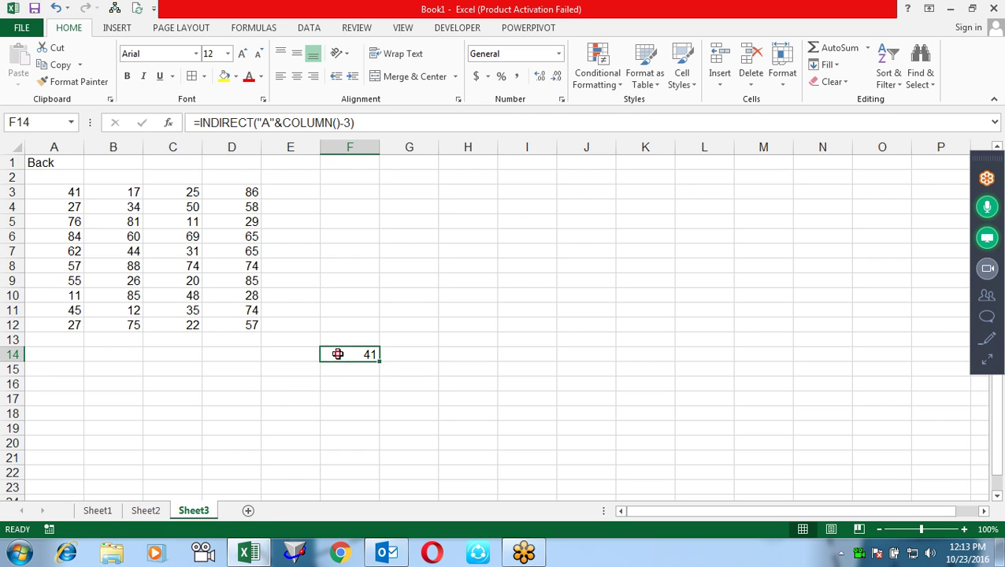
drag(380, 360, 696, 370)
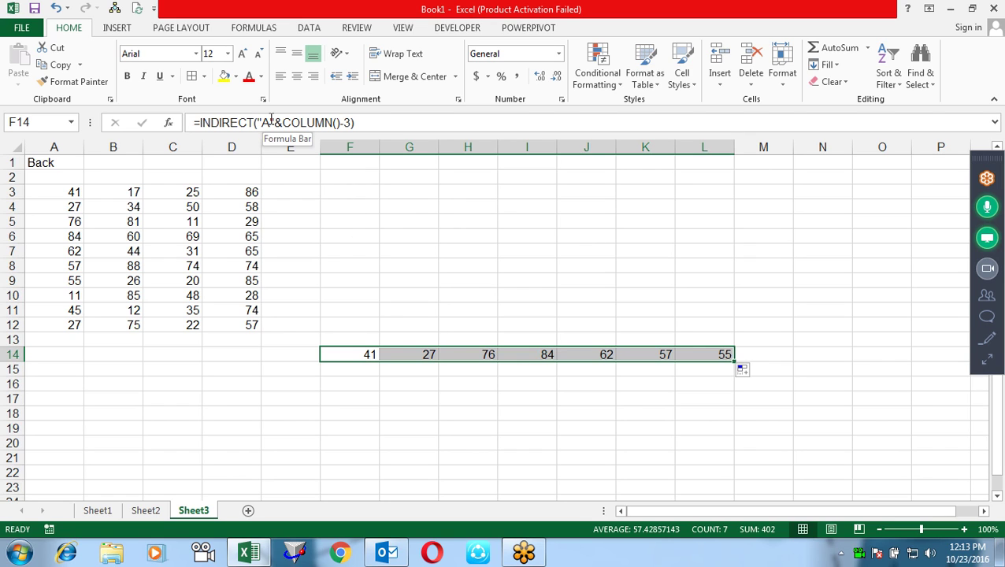
double_click(359, 353)
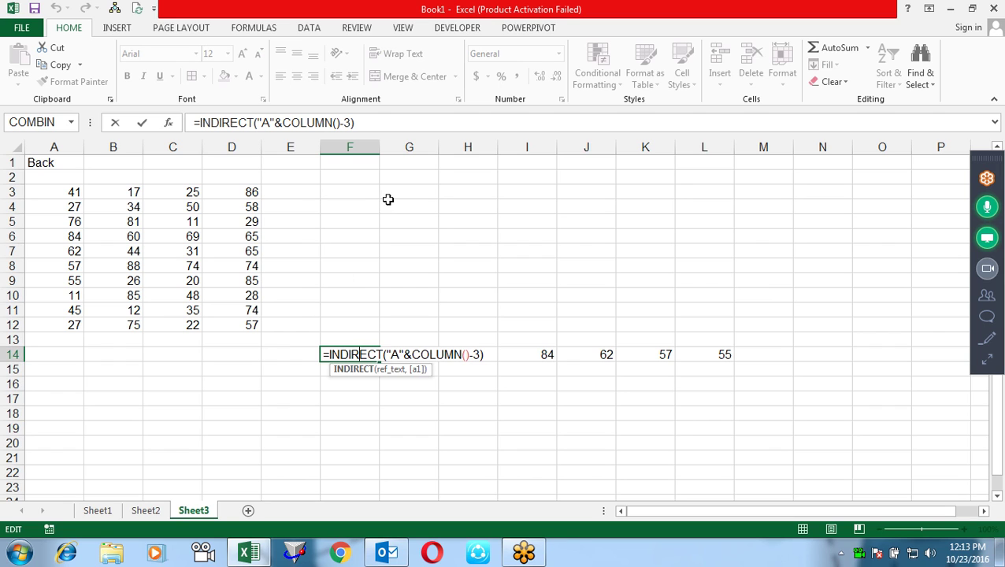
key(ctrl+Return)
drag(401, 196, 406, 280)
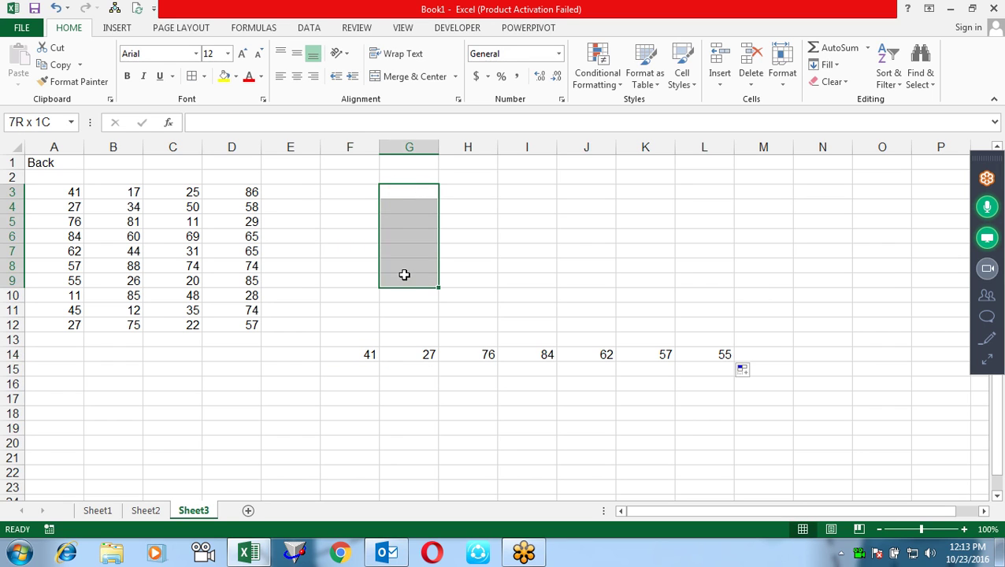
- Bold A3:D3 and enter =INDIRECT(ADDRESS(3,ROW()-2)) in G3
drag(59, 193, 251, 193)
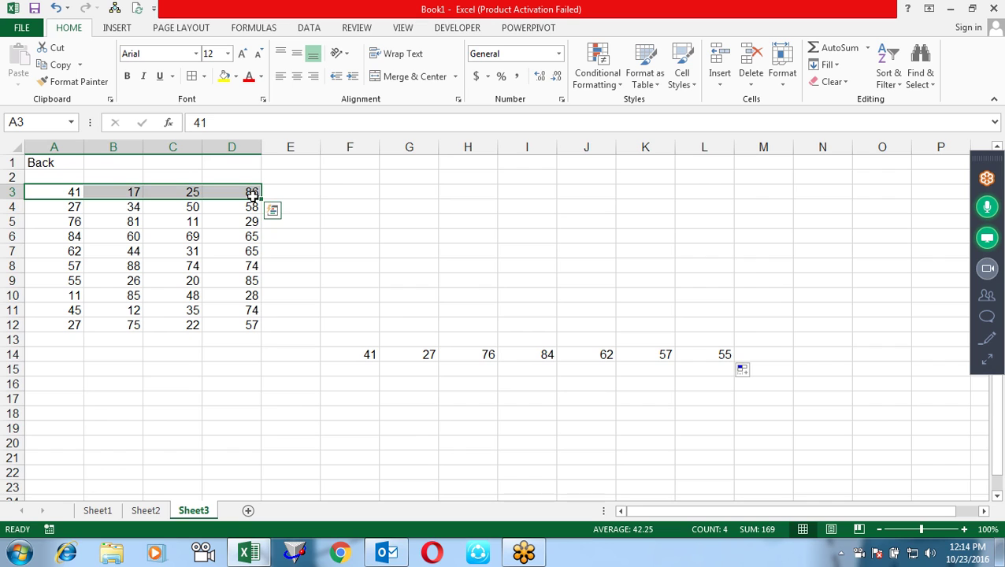
key(ctrl+b)
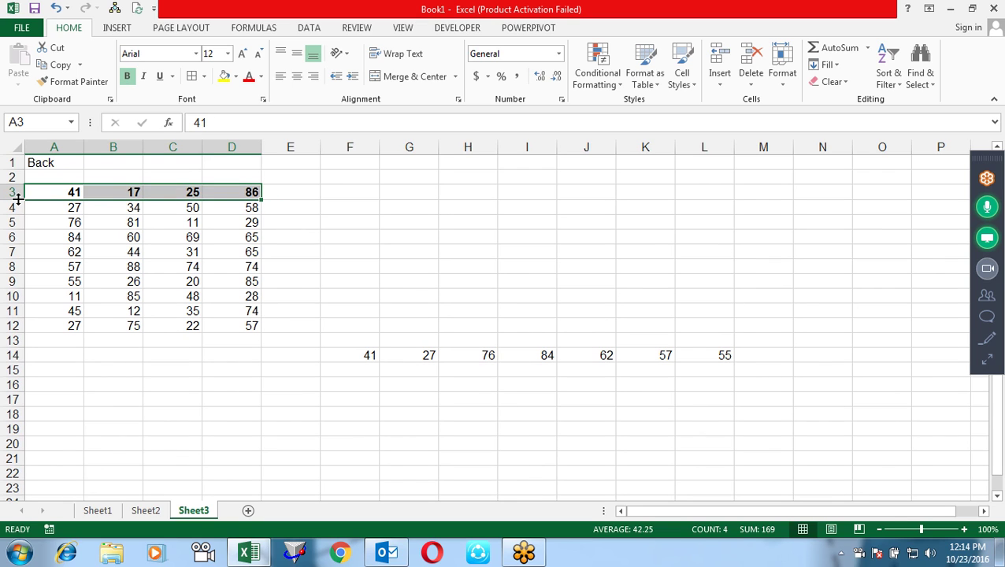
click(411, 192)
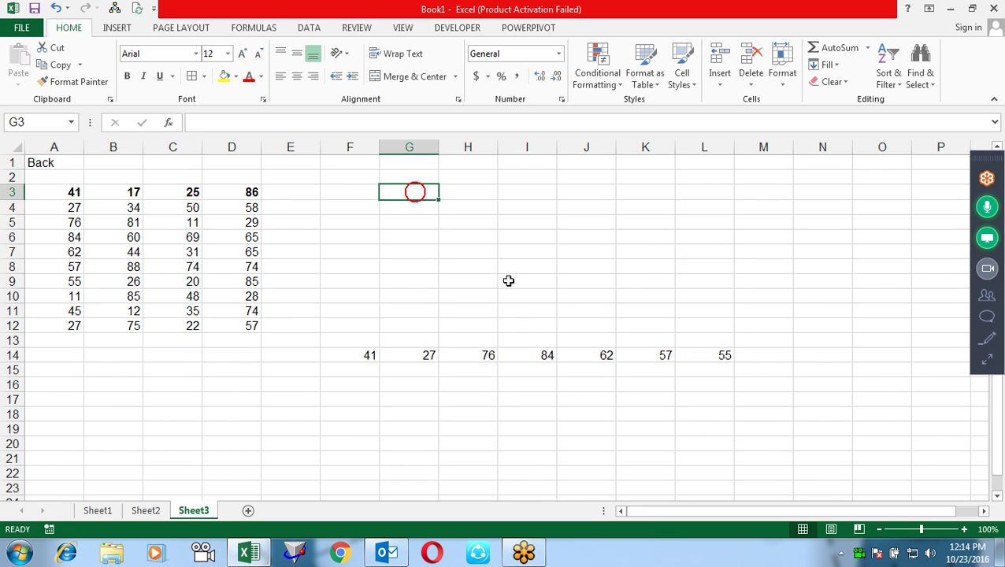
text(=)
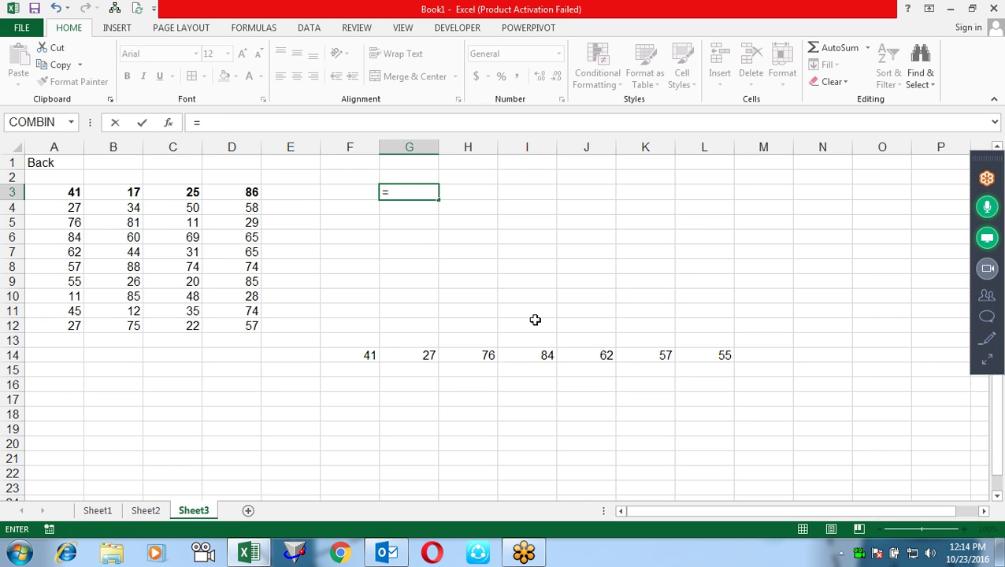
text(ind)
key(Down)
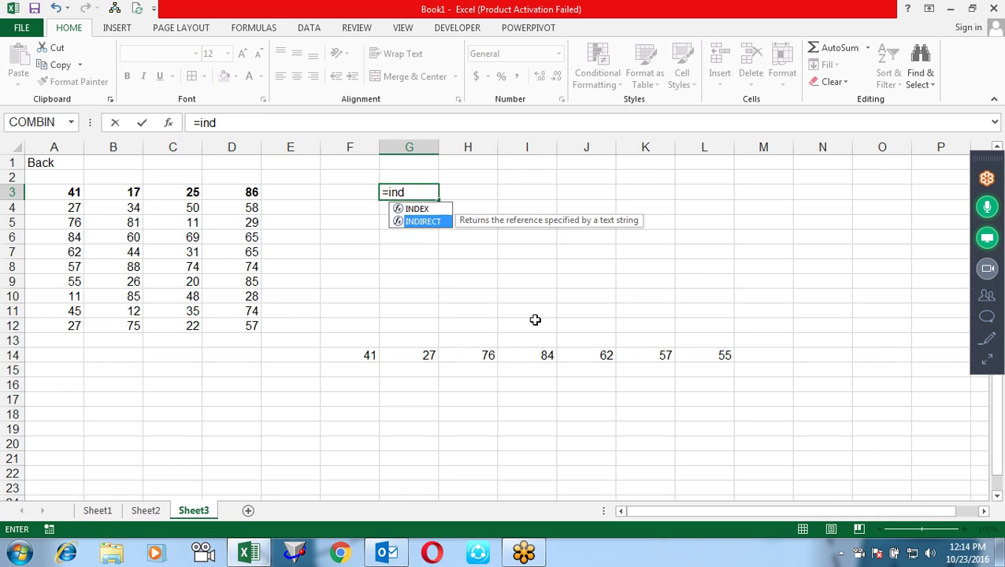
key(Tab)
text(ad)
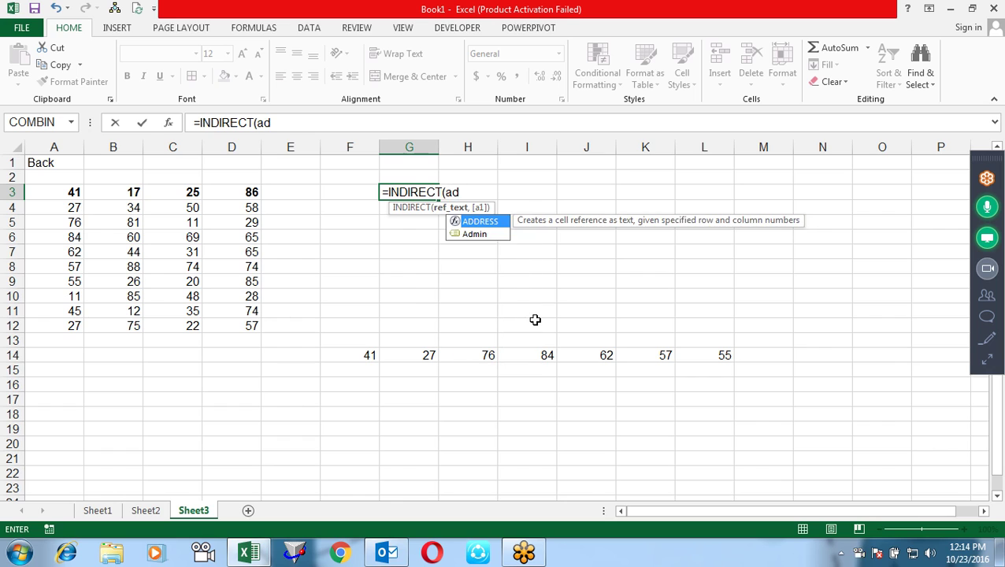
key(Tab)
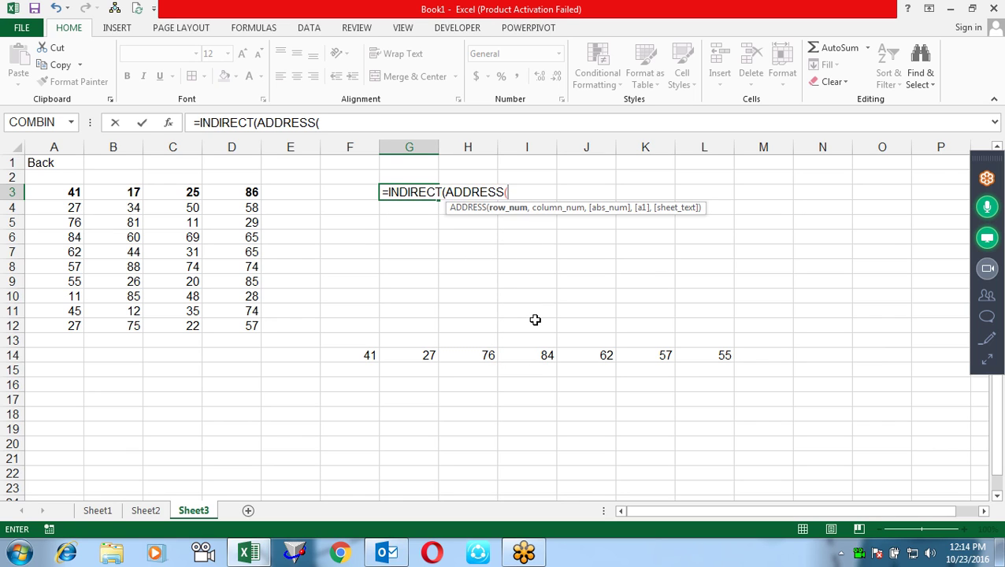
text(3,)
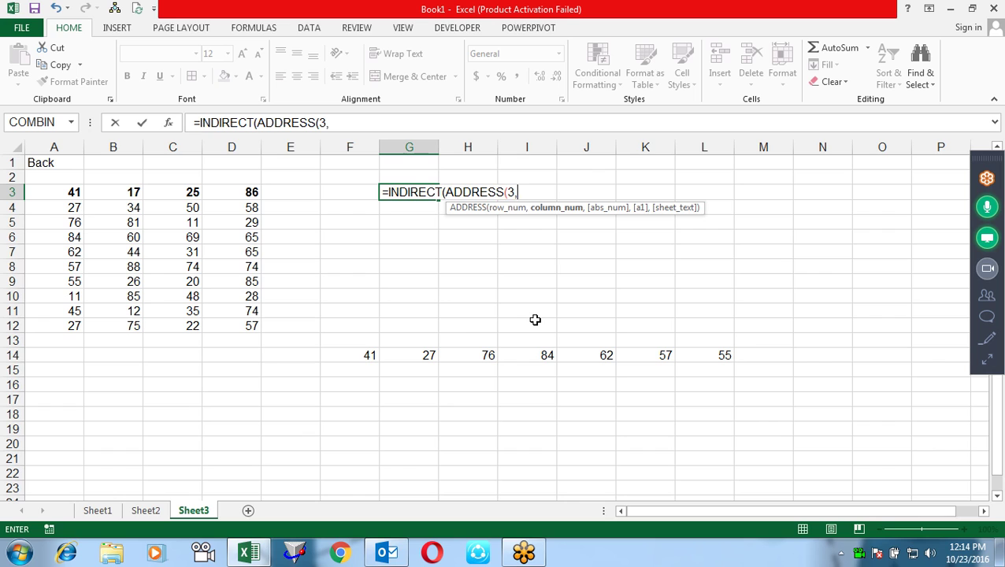
text(ro)
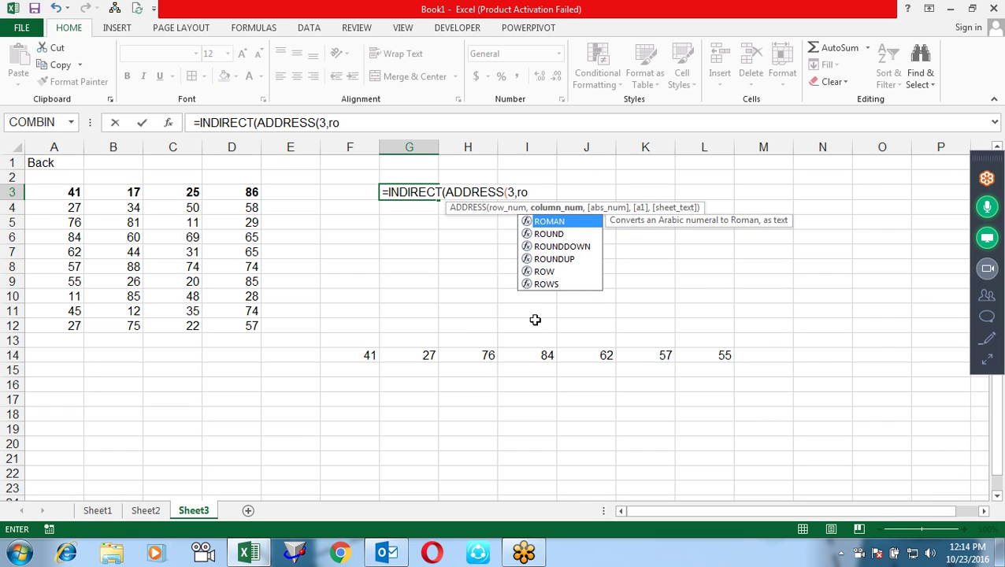
text(w)
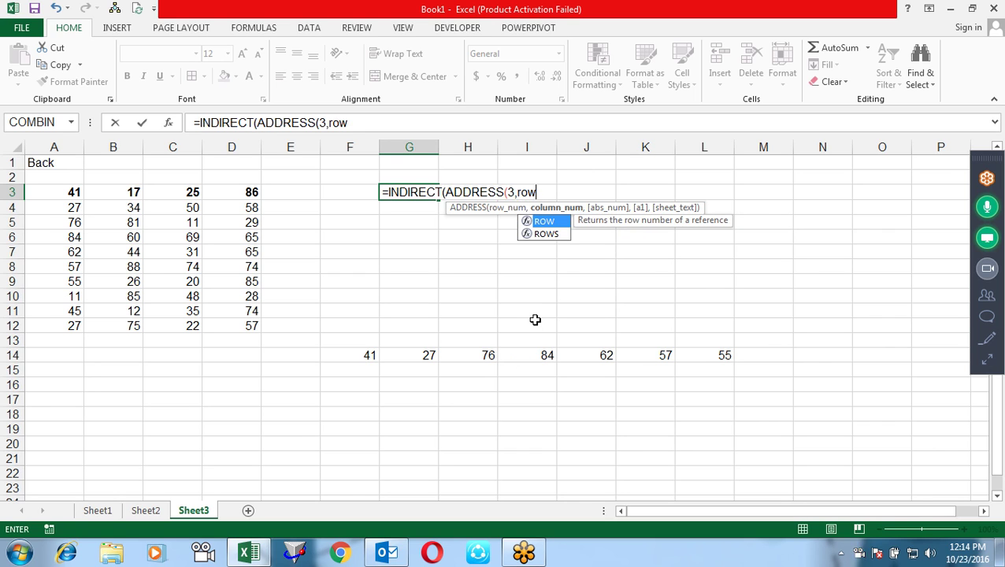
text(())
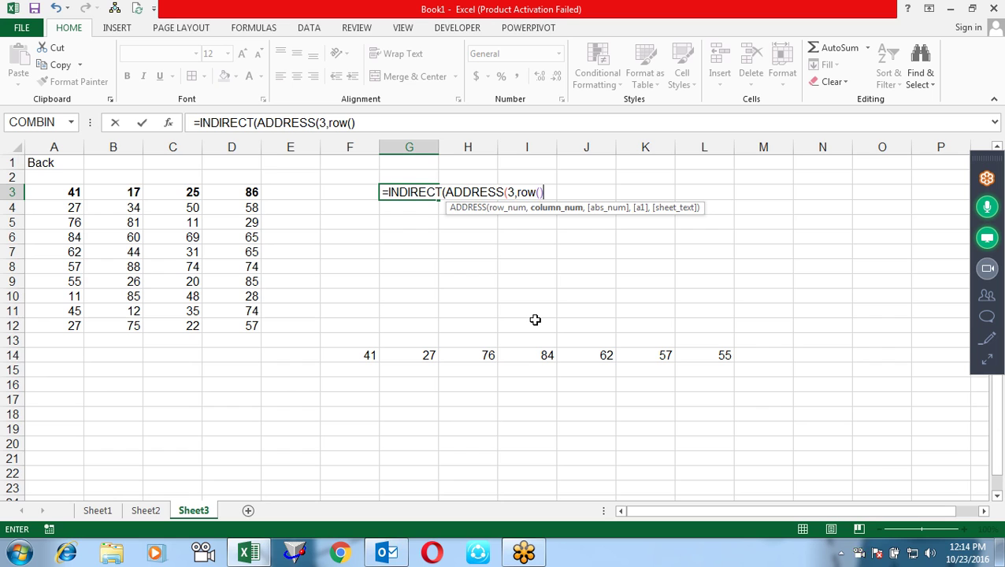
text(-2)
text())
key(Return)
key(Return)
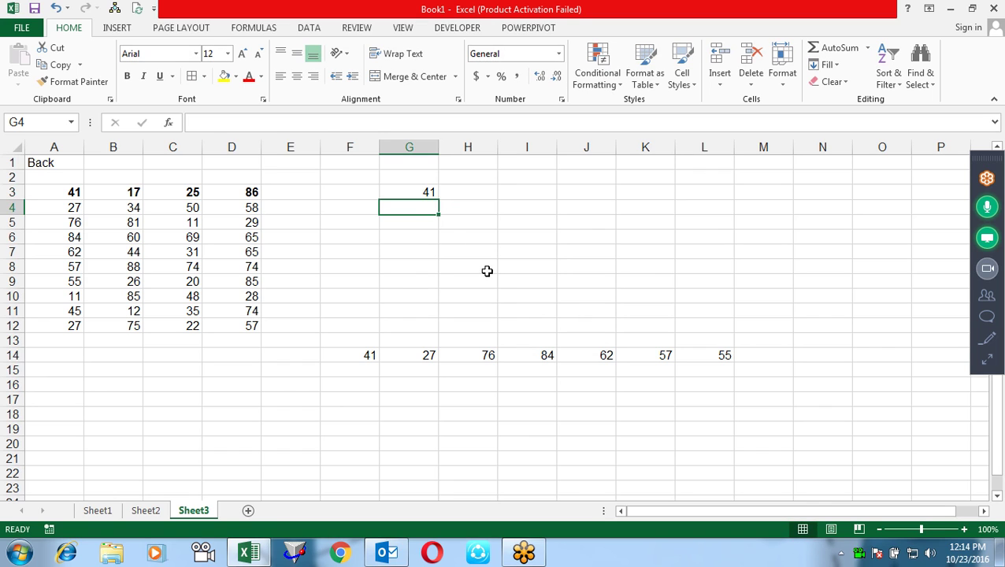
- Fill the G3 formula down to G9, then clear G7:G9, leaving 41, 17, 25, 86 in G3:G6
click(426, 190)
drag(438, 199, 442, 284)
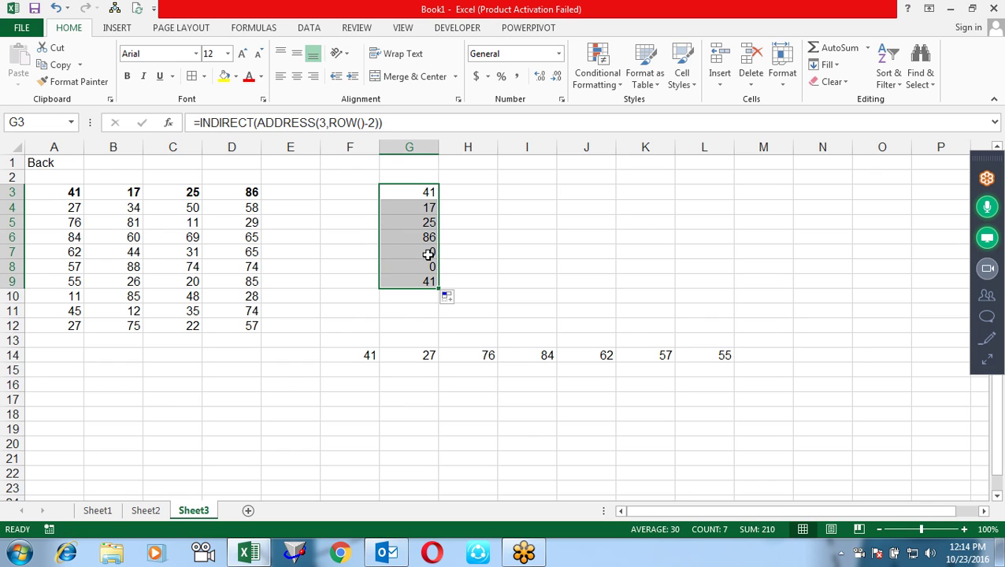
drag(427, 254, 434, 284)
key(Delete)
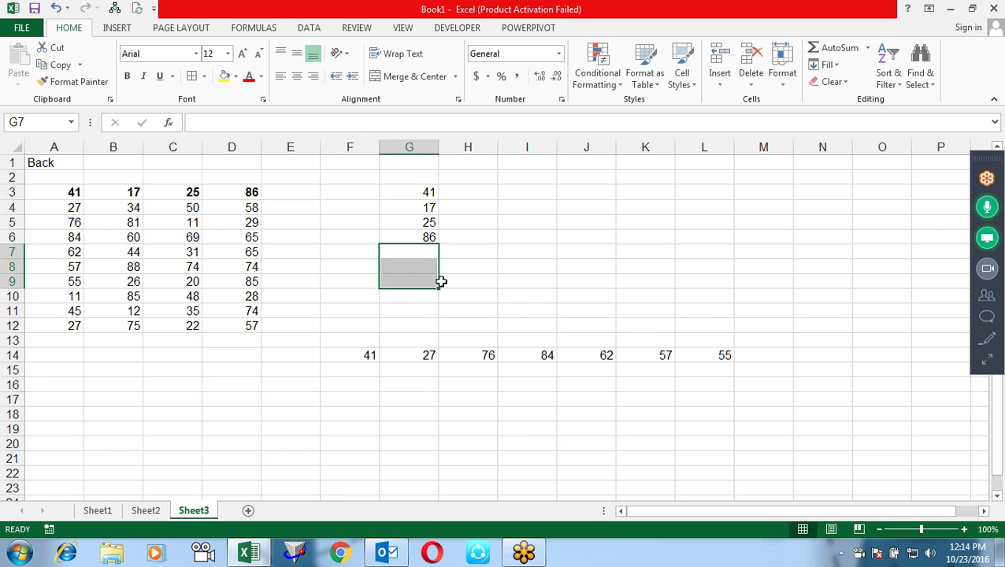
click(416, 235)
- Check G4's formula, then browse the Lookup & Reference functions on the FORMULAS ribbon
click(417, 210)
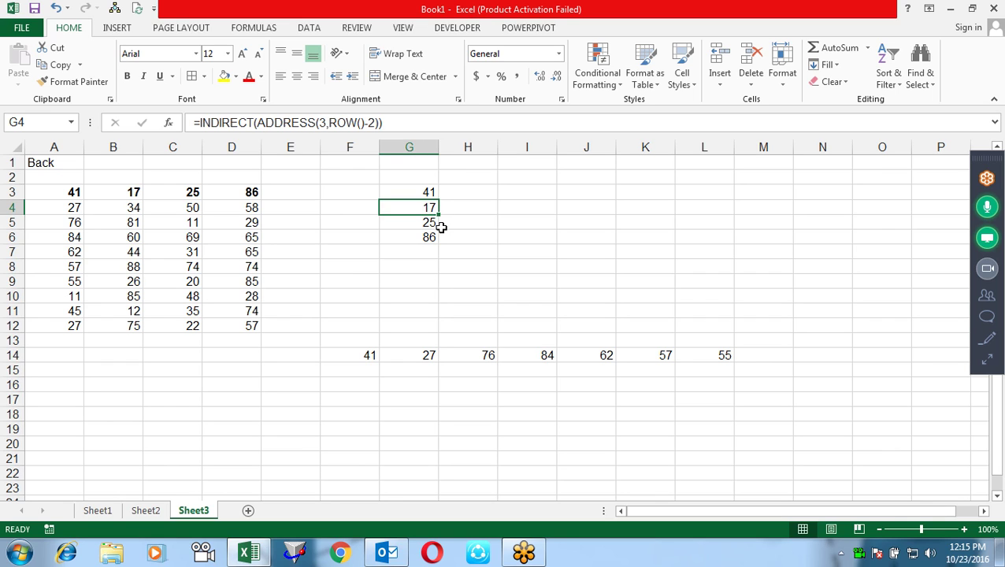
click(260, 30)
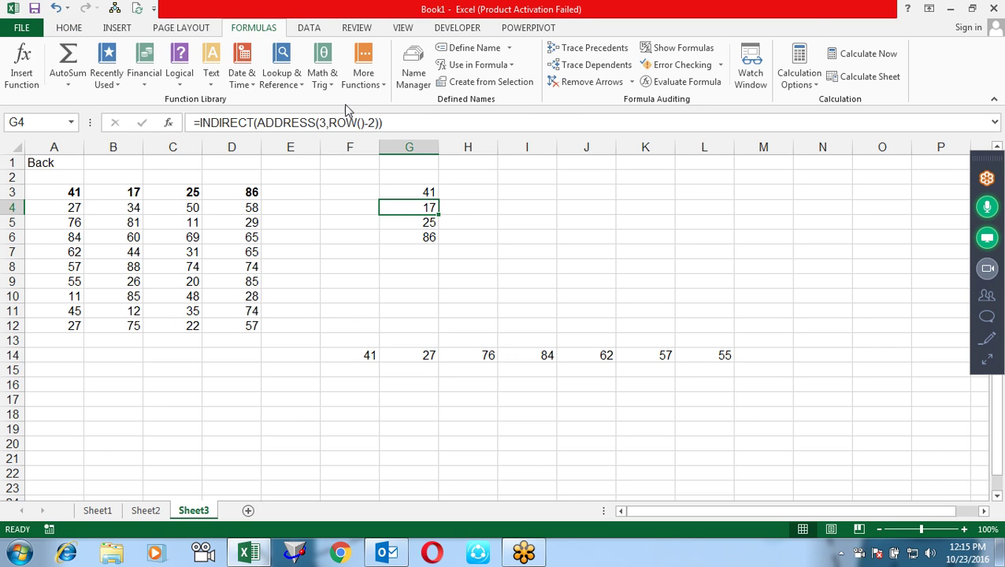
click(324, 83)
click(298, 77)
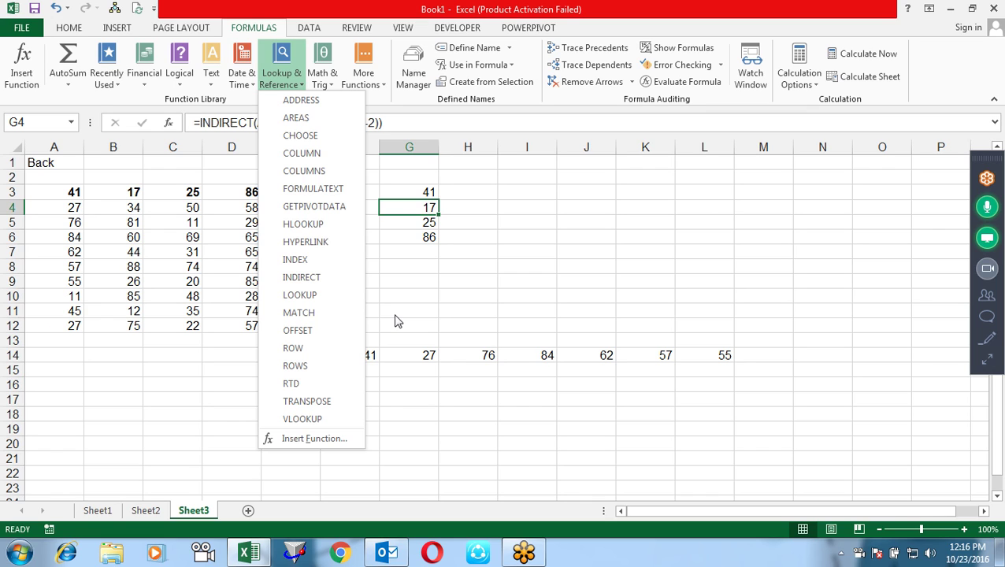
click(717, 285)
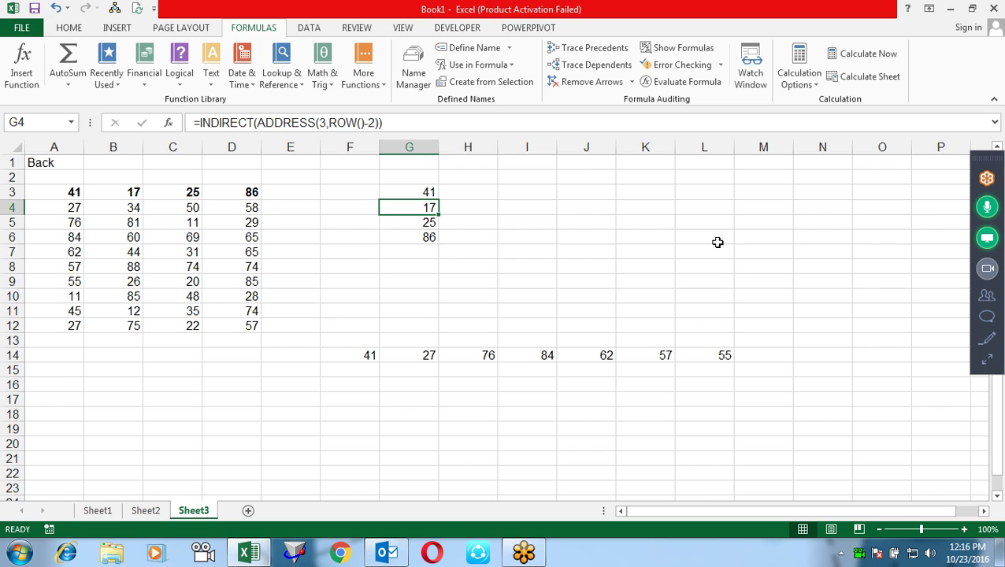
click(985, 359)
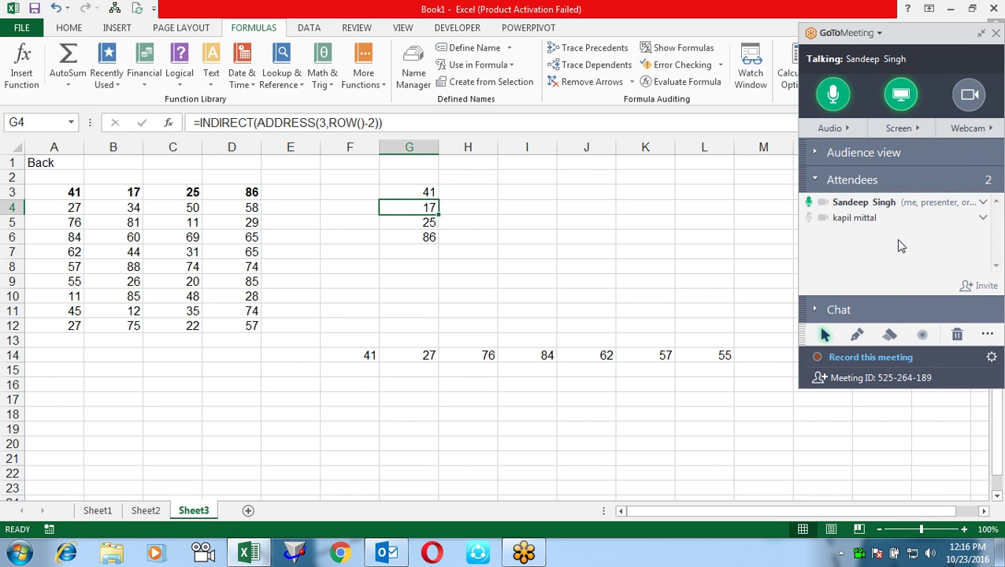